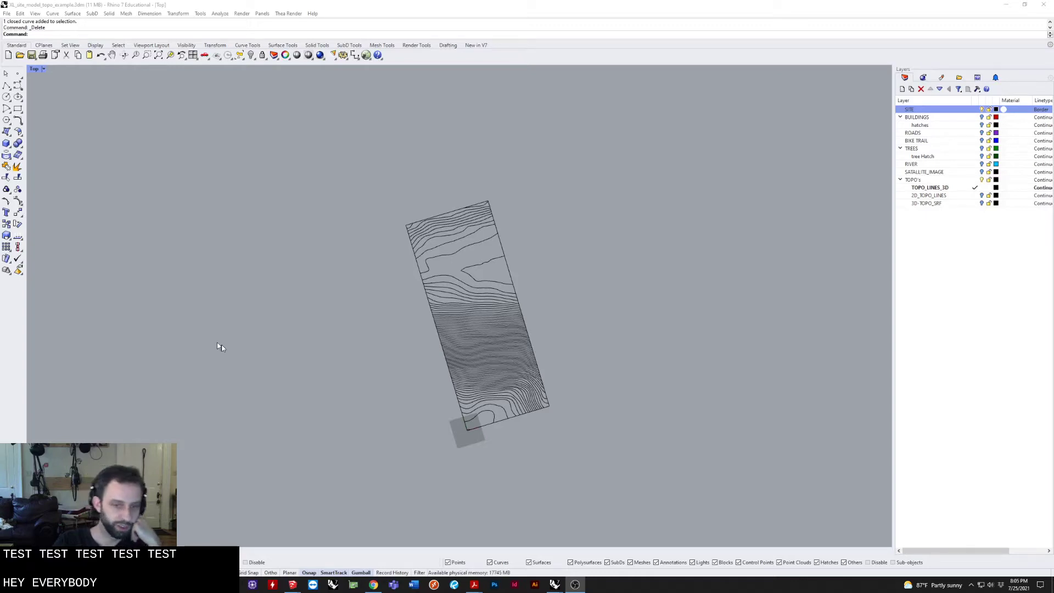
# Pan and recentre the Top view of the contoured site drawing.
pyautogui.moveTo(376, 428); pyautogui.dragTo(337, 418, button='right')
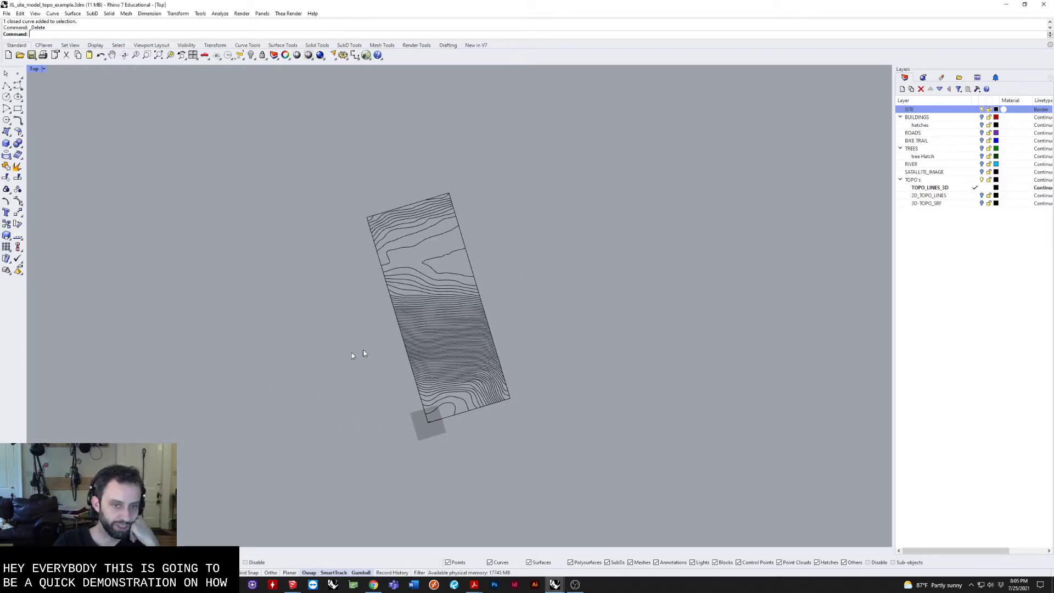
pyautogui.scroll(2, 483, 350)
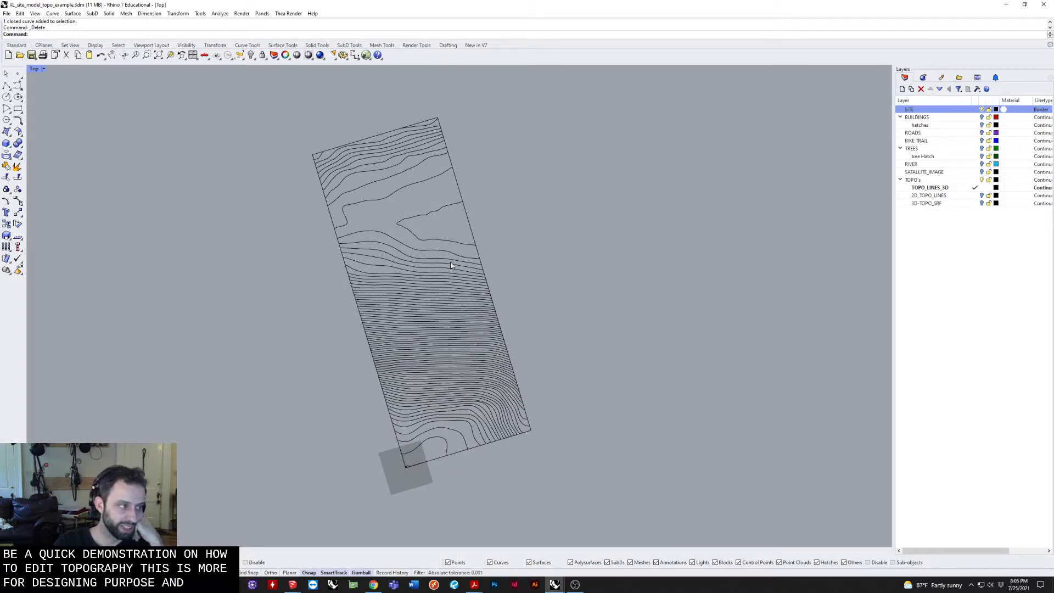
pyautogui.moveTo(456, 245); pyautogui.dragTo(414, 257, button='right')
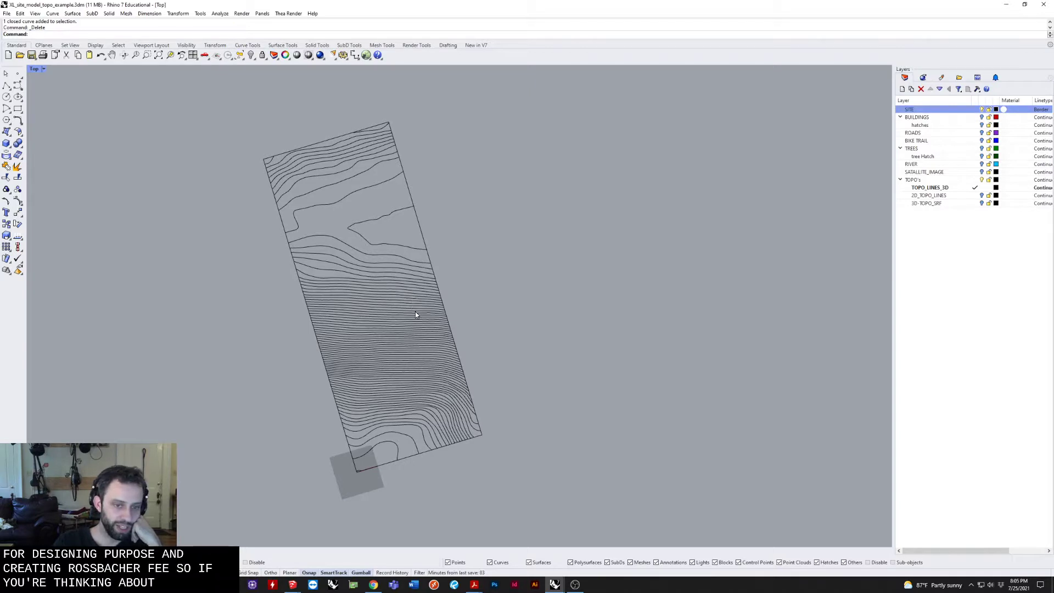
pyautogui.moveTo(382, 308); pyautogui.dragTo(416, 310, button='right')
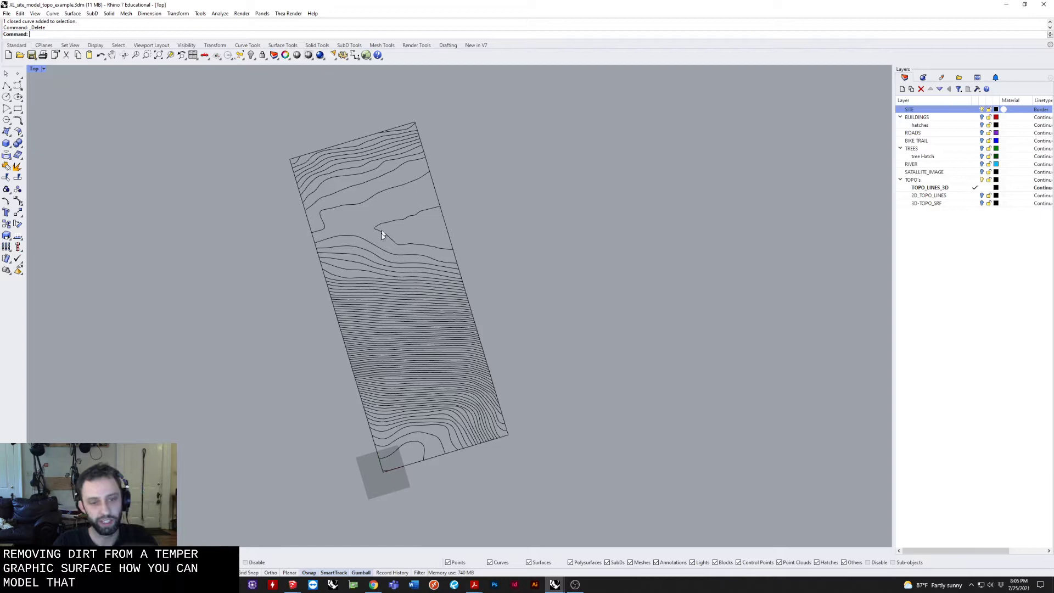
pyautogui.doubleClick(34, 68)
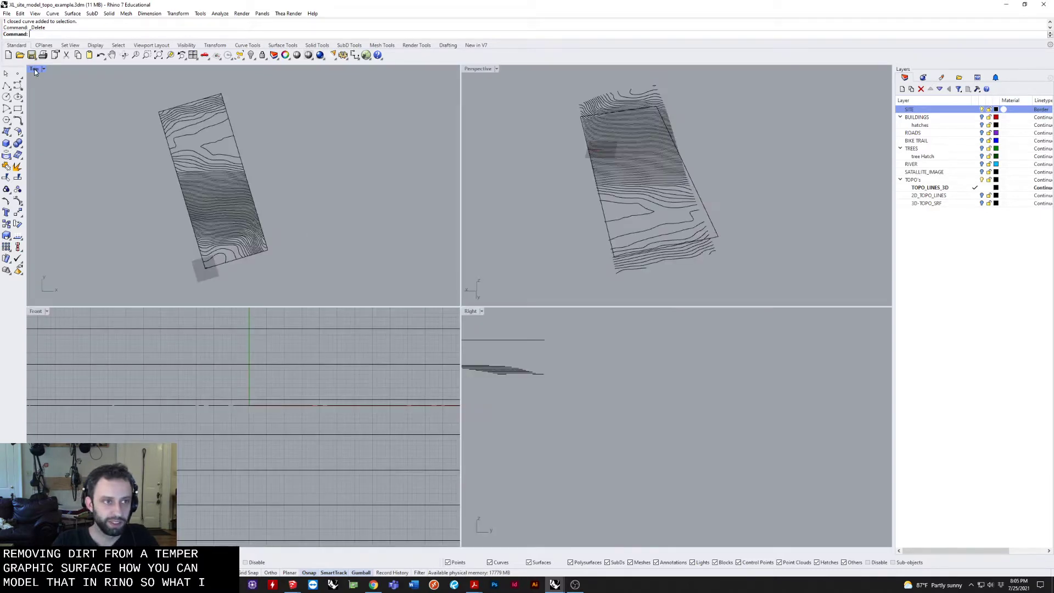
pyautogui.moveTo(506, 161)
pyautogui.mouseDown(button='right')
pyautogui.moveTo(700, 166)
pyautogui.moveTo(614, 138)
pyautogui.moveTo(723, 160)
pyautogui.mouseUp(button='right')
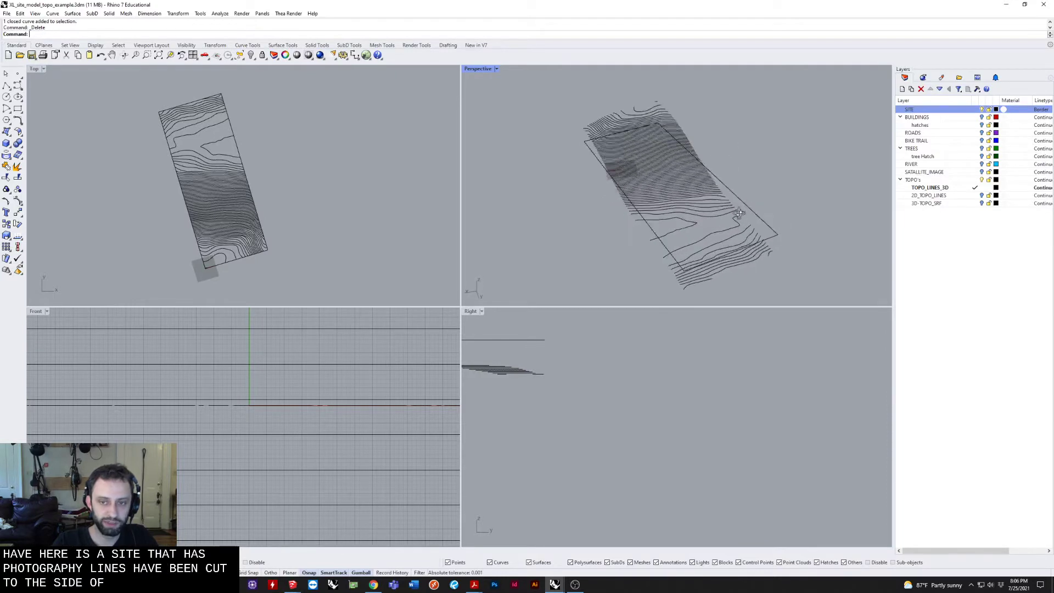
pyautogui.moveTo(723, 160); pyautogui.dragTo(734, 200, button='right')
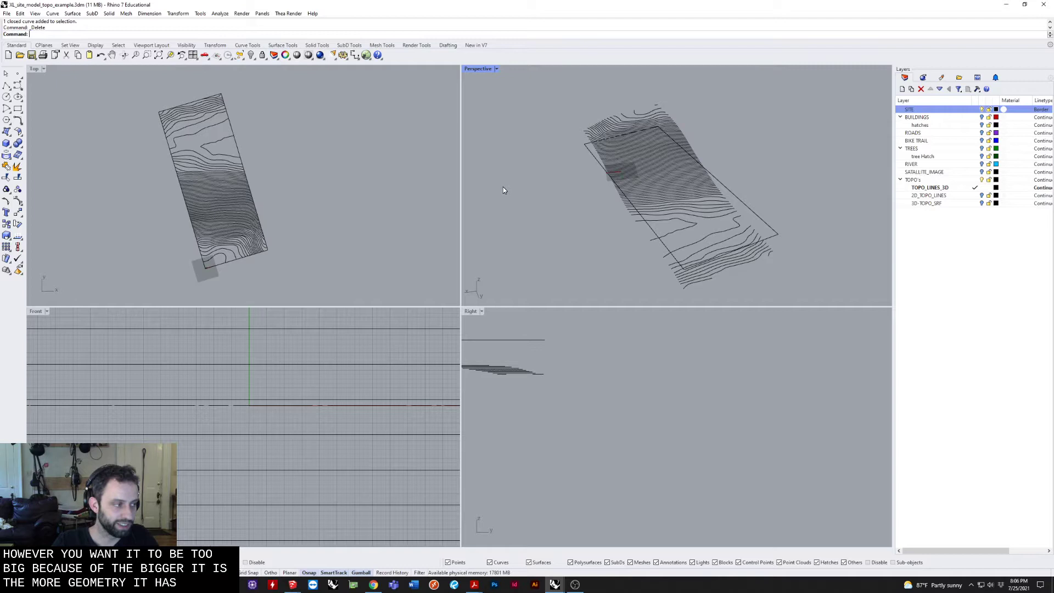
pyautogui.moveTo(505, 187); pyautogui.dragTo(561, 171, button='right')
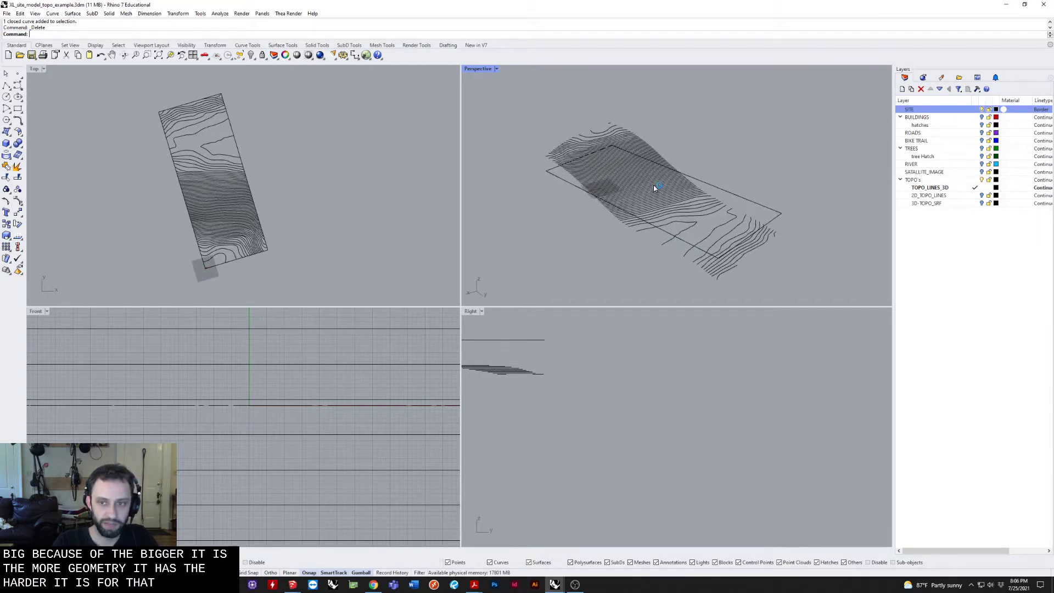
pyautogui.moveTo(655, 189)
pyautogui.mouseDown(button='right')
pyautogui.moveTo(739, 197)
pyautogui.moveTo(740, 213)
pyautogui.mouseUp(button='right')
pyautogui.click(708, 183)
pyautogui.scroll(3, 743, 205)
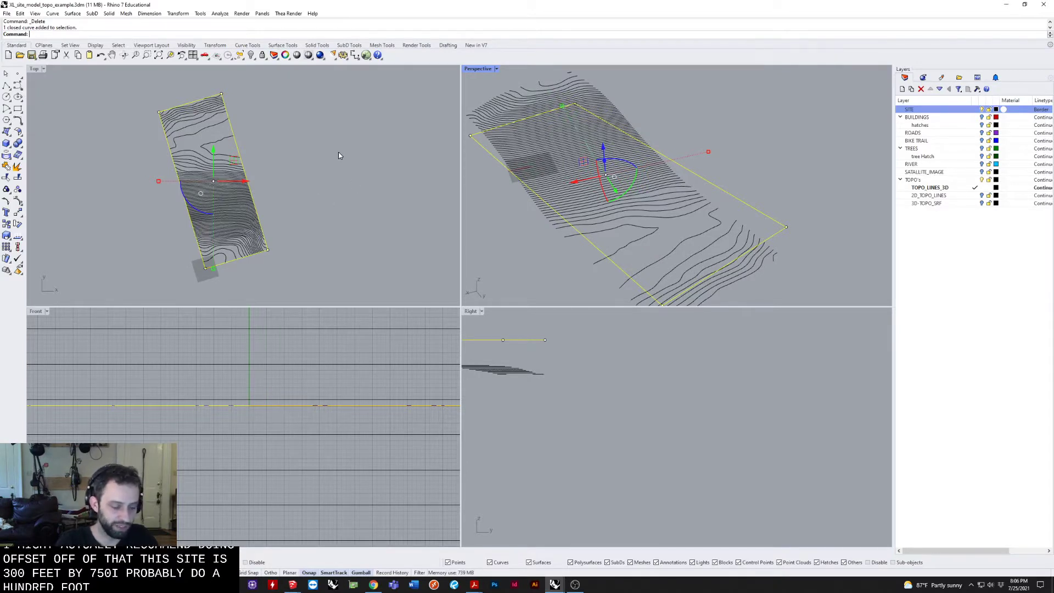
pyautogui.write('Offset')
pyautogui.press('Return')
pyautogui.click(493, 128)
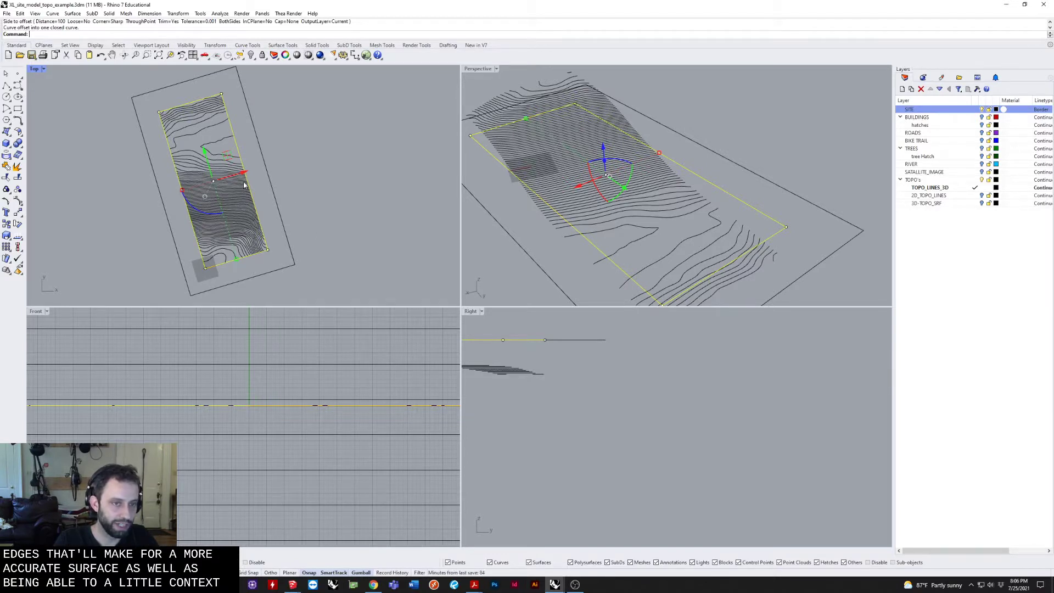
pyautogui.scroll(1, 210, 139)
pyautogui.scroll(1, 286, 138)
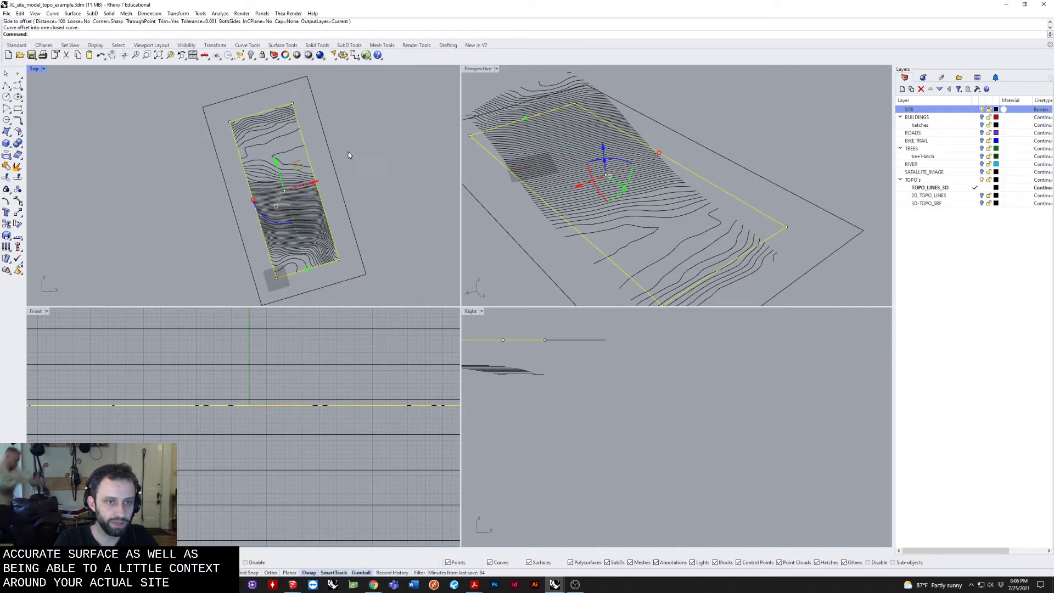
pyautogui.scroll(1, 330, 154)
pyautogui.moveTo(626, 182); pyautogui.dragTo(581, 132, button='right')
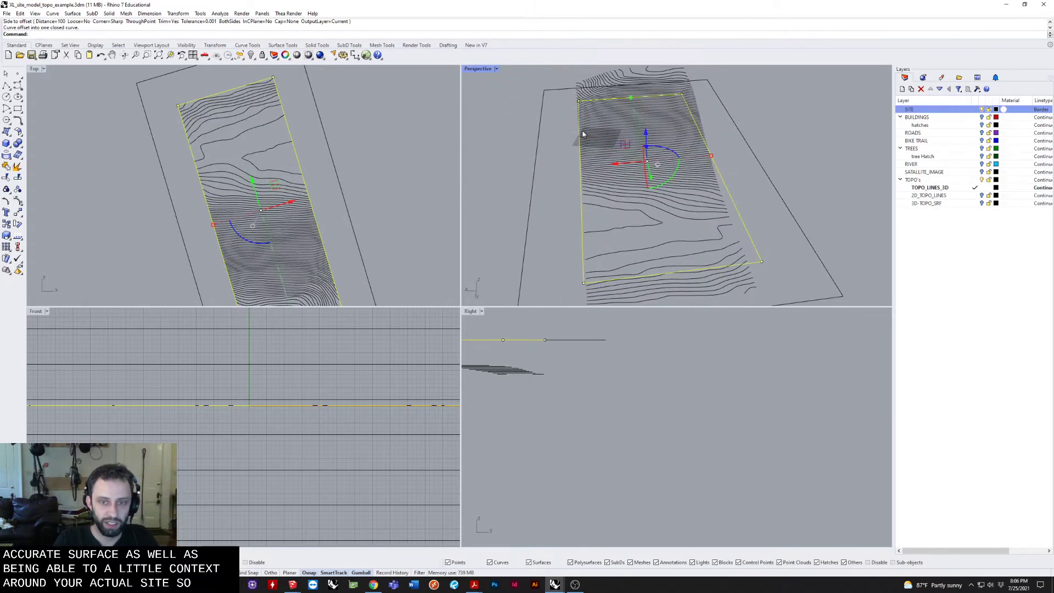
pyautogui.scroll(-3, 760, 175)
pyautogui.press('Delete')
pyautogui.scroll(2, 760, 176)
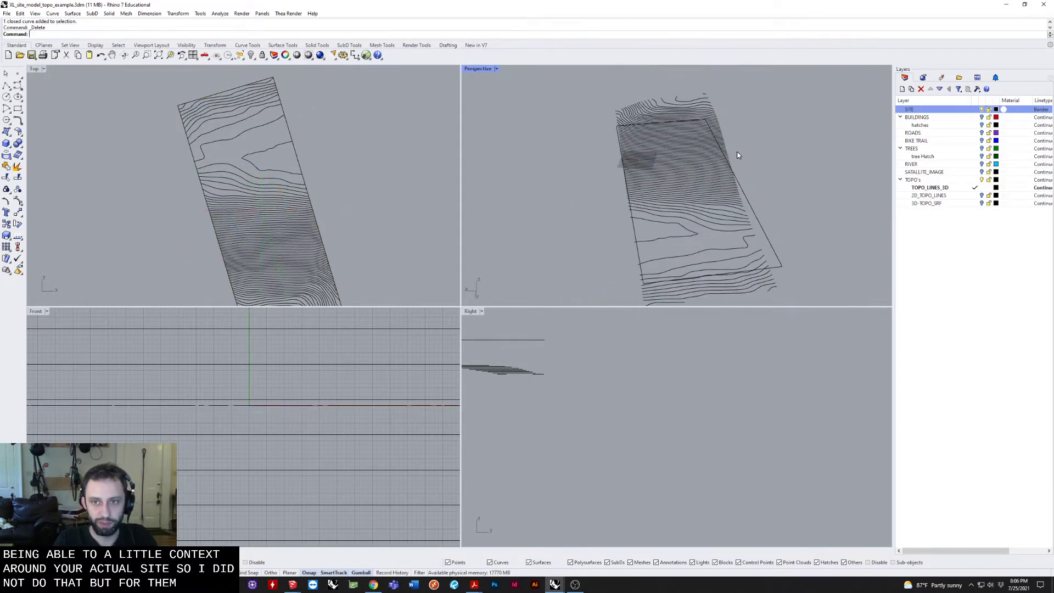
# Select every contour except the site boundary and run Patch with 15 spans per direction.
pyautogui.moveTo(585, 91); pyautogui.dragTo(779, 244)
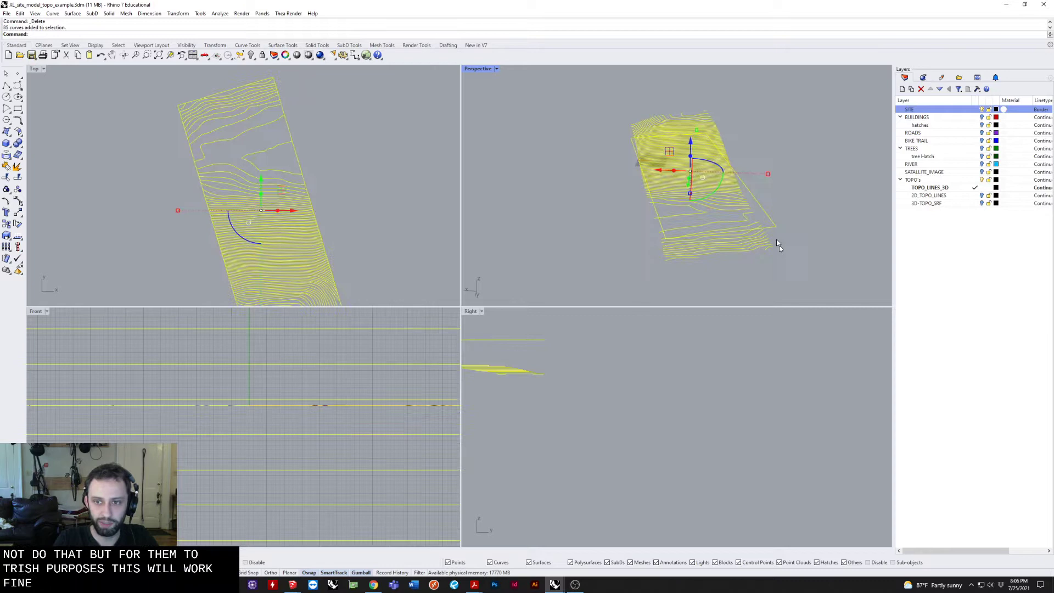
pyautogui.keyDown('ctrl'); pyautogui.click(765, 222); pyautogui.keyUp('ctrl')
pyautogui.scroll(3, 750, 180)
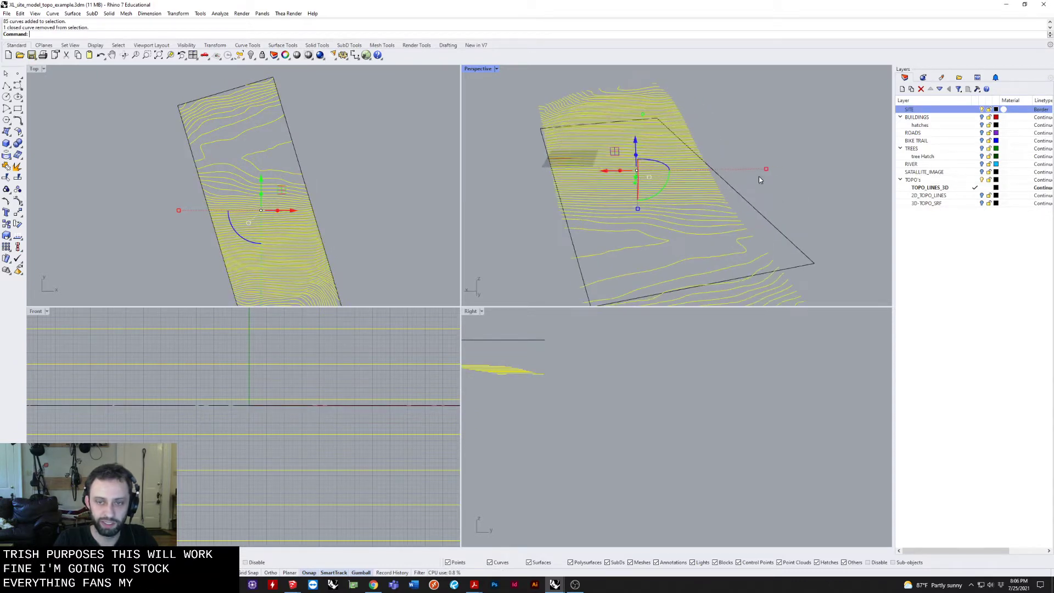
pyautogui.write('Patch')
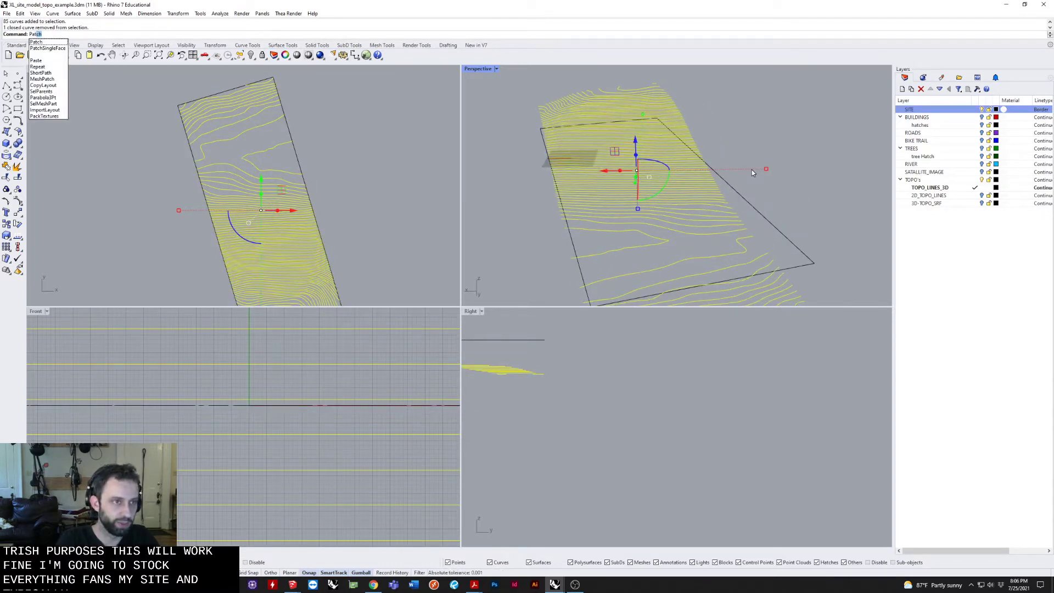
pyautogui.press('Return')
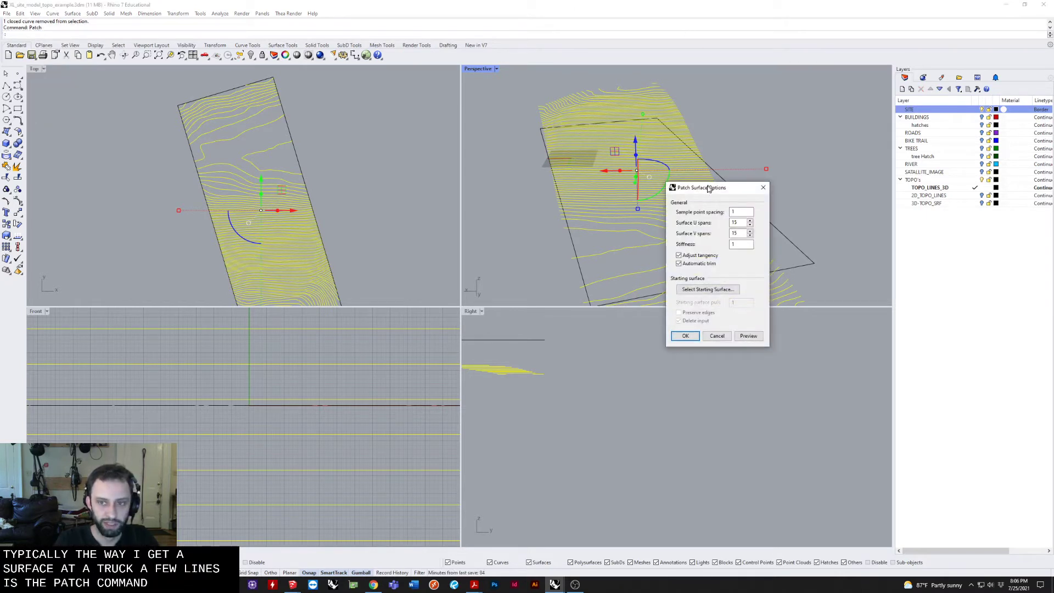
pyautogui.moveTo(709, 188); pyautogui.dragTo(409, 137)
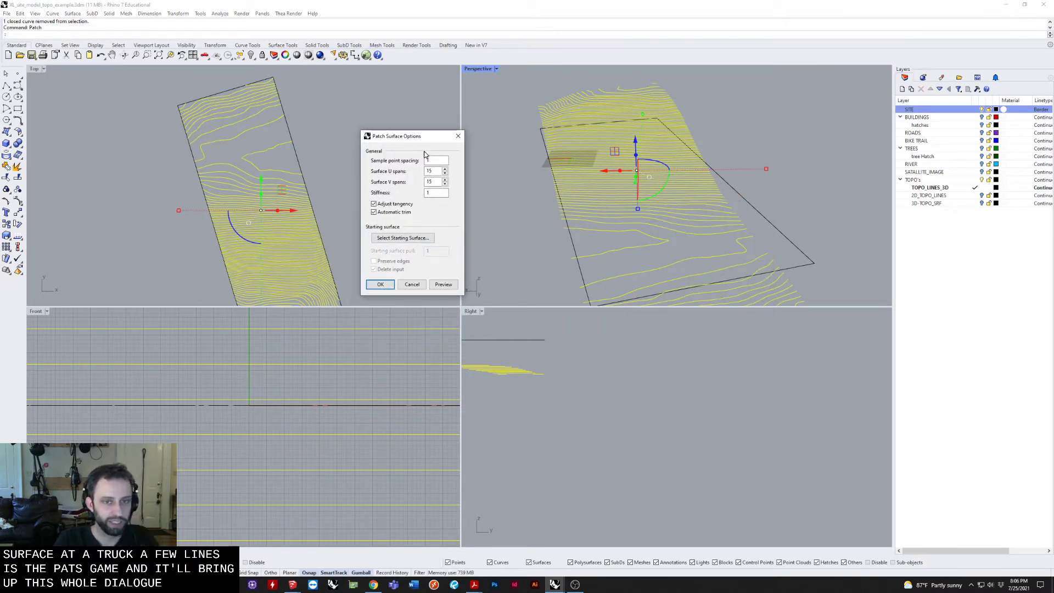
pyautogui.write('15')
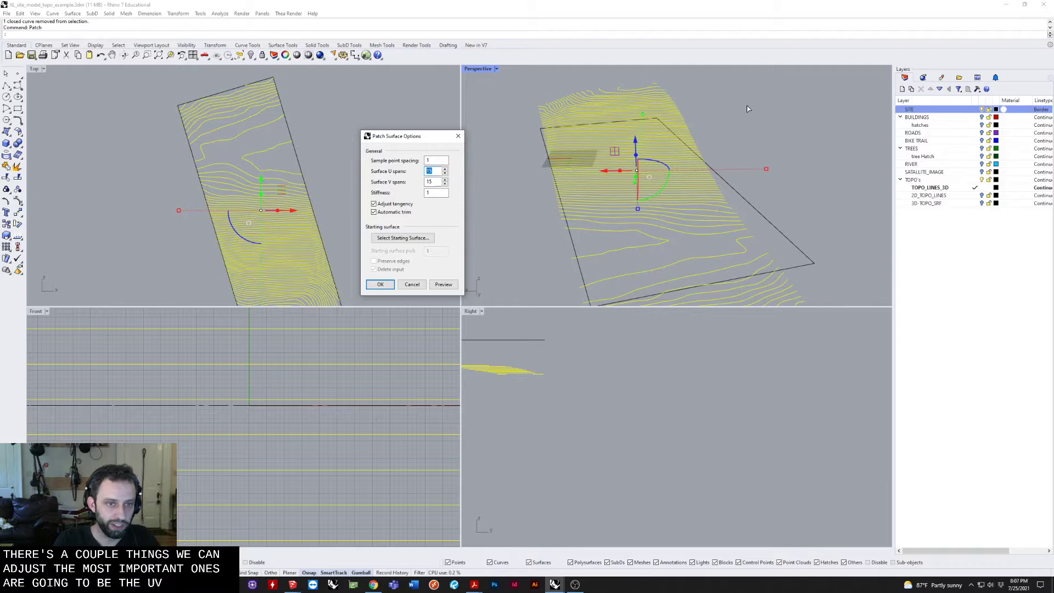
# Preview the 15-by-15-span patch surface, inspect it from low angles, then build it.
pyautogui.click(444, 285)
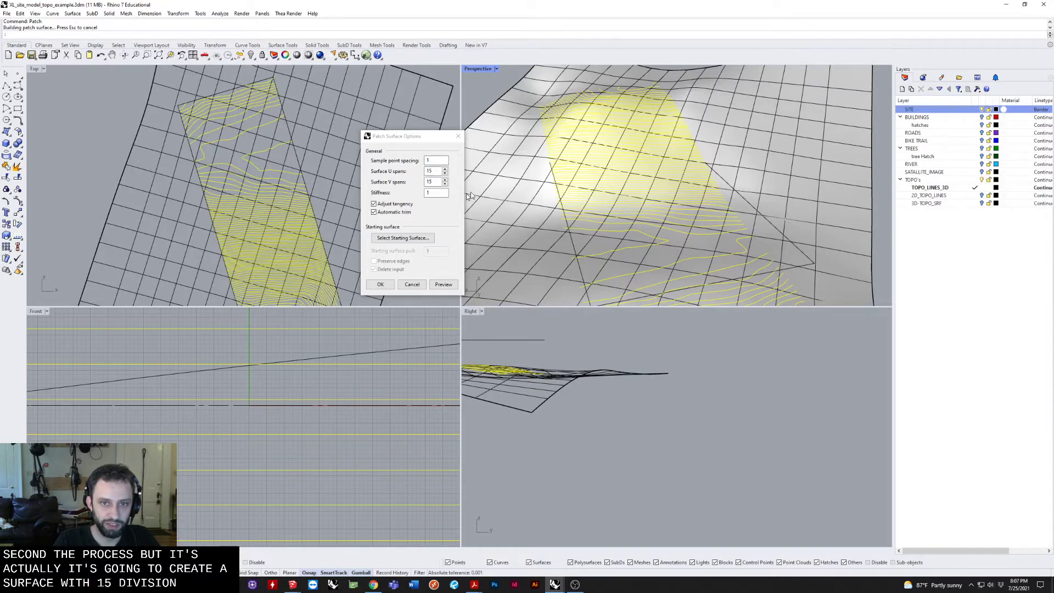
pyautogui.moveTo(577, 115); pyautogui.dragTo(719, 168, button='right')
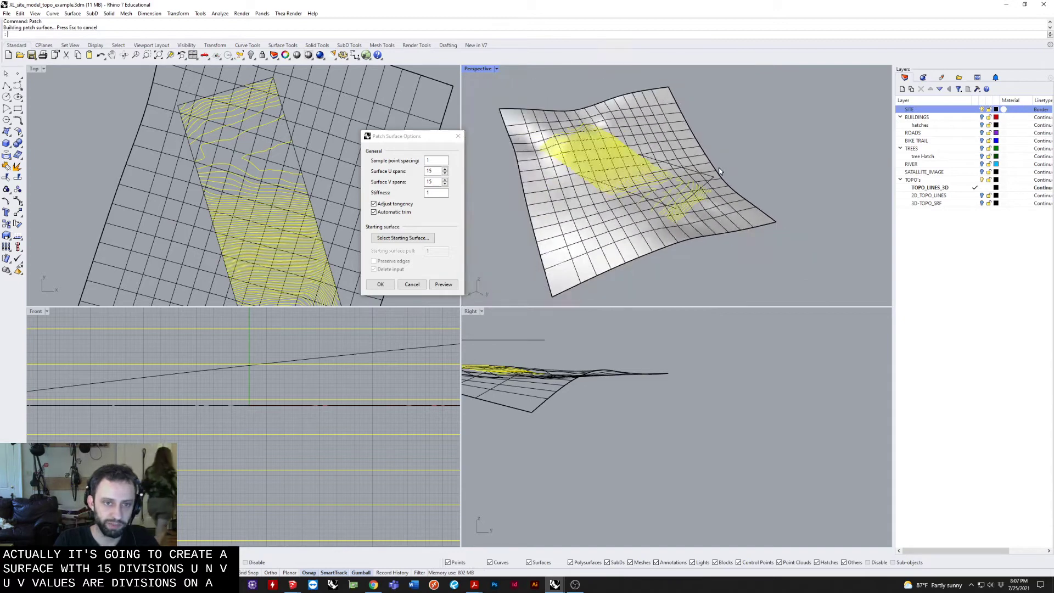
pyautogui.scroll(-2, 659, 182)
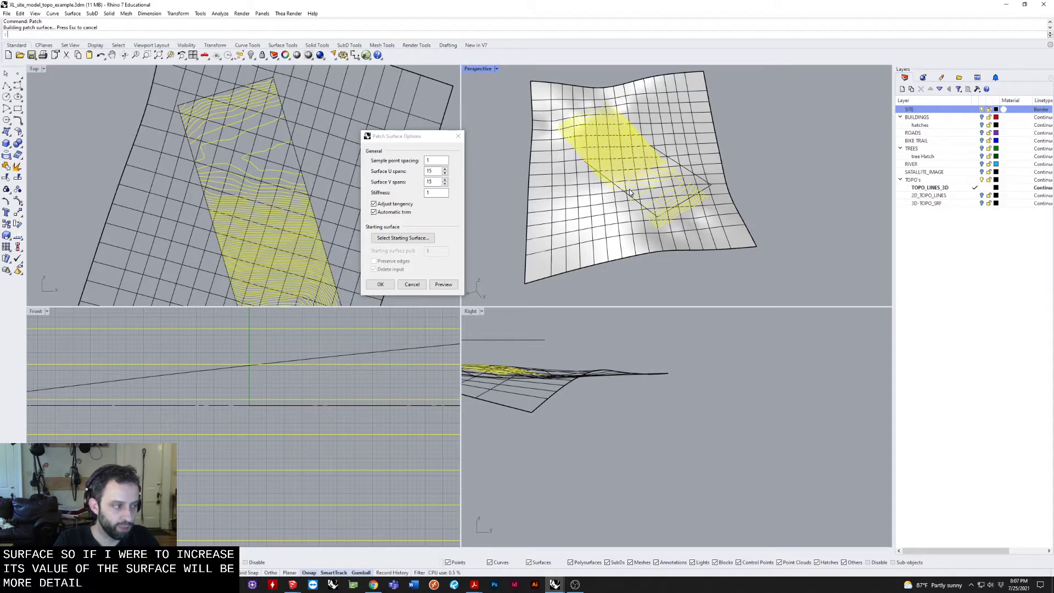
pyautogui.moveTo(629, 189)
pyautogui.mouseDown(button='right')
pyautogui.moveTo(687, 184)
pyautogui.moveTo(663, 207)
pyautogui.moveTo(658, 171)
pyautogui.moveTo(578, 185)
pyautogui.mouseUp(button='right')
pyautogui.scroll(4, 664, 208)
pyautogui.scroll(3, 692, 187)
pyautogui.scroll(-4, 658, 170)
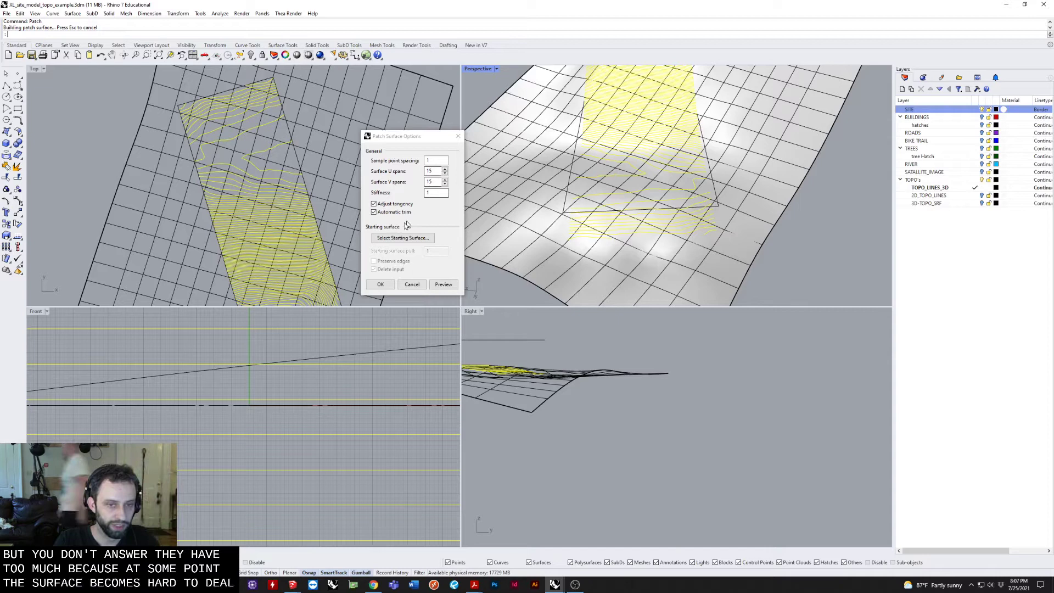
pyautogui.doubleClick(431, 170)
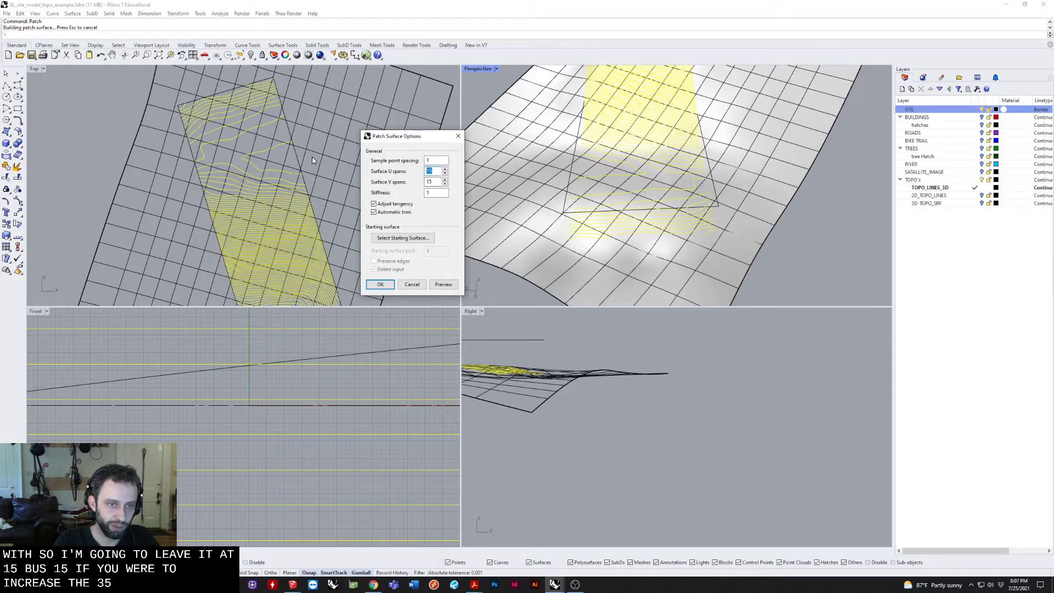
pyautogui.click(385, 284)
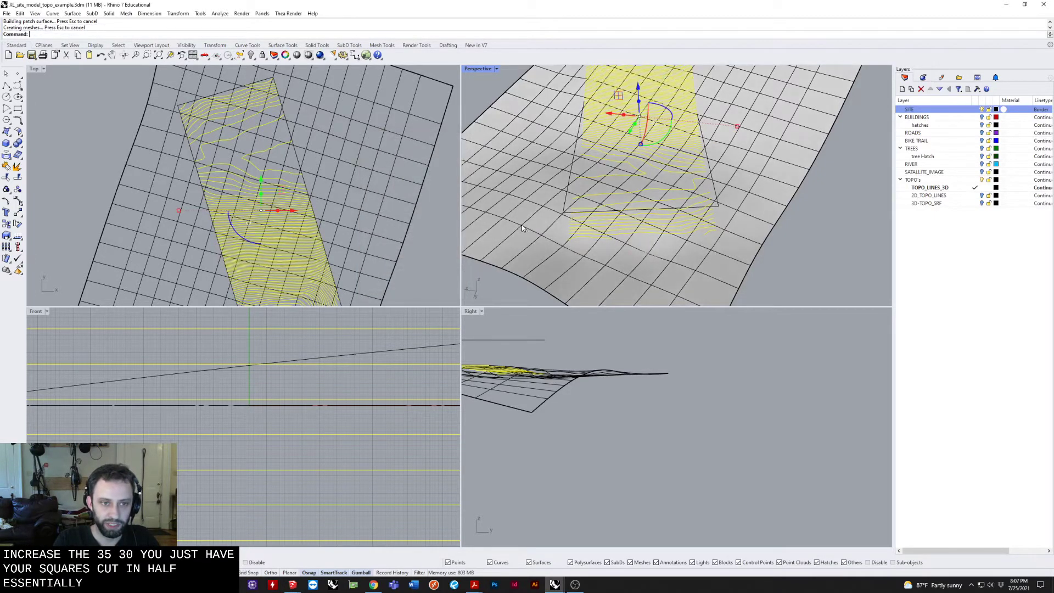
pyautogui.moveTo(522, 225); pyautogui.dragTo(755, 173, button='right')
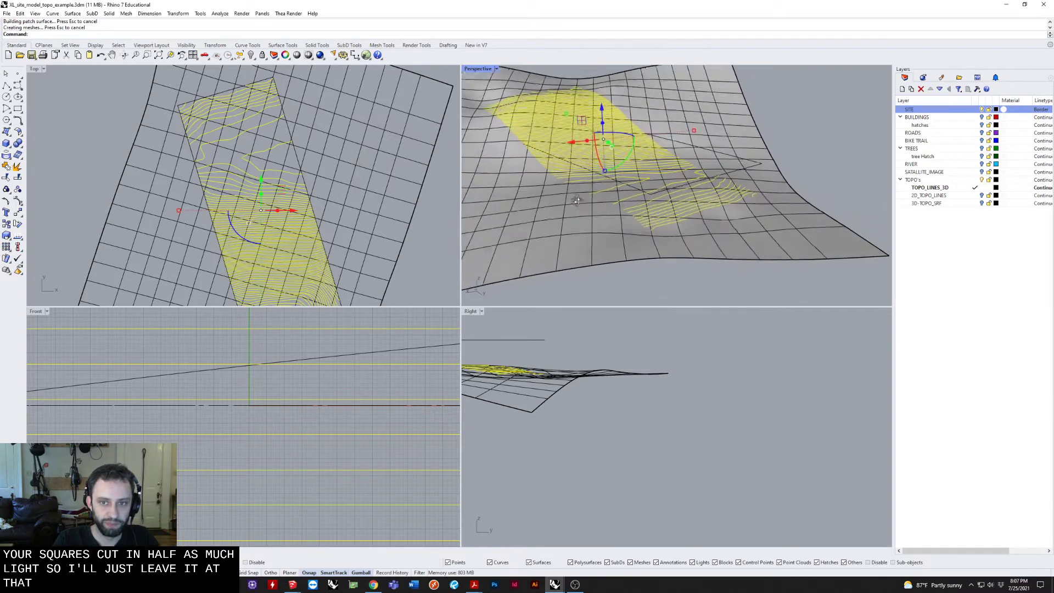
pyautogui.click(755, 173)
pyautogui.moveTo(659, 165); pyautogui.dragTo(470, 164, button='right')
pyautogui.click(280, 165)
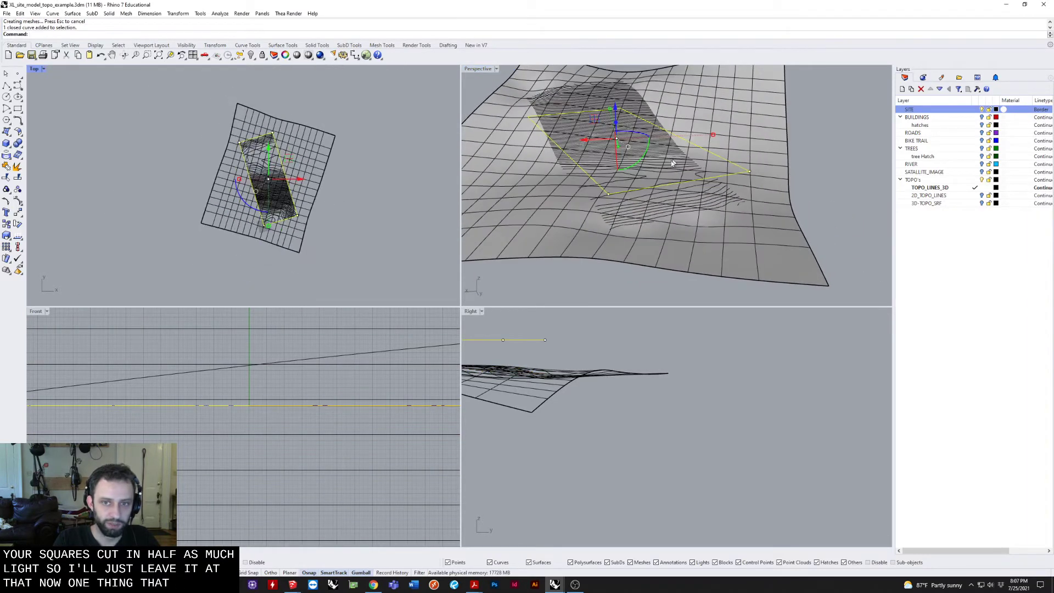
pyautogui.moveTo(672, 162)
pyautogui.mouseDown(button='right')
pyautogui.moveTo(740, 153)
pyautogui.moveTo(743, 185)
pyautogui.mouseUp(button='right')
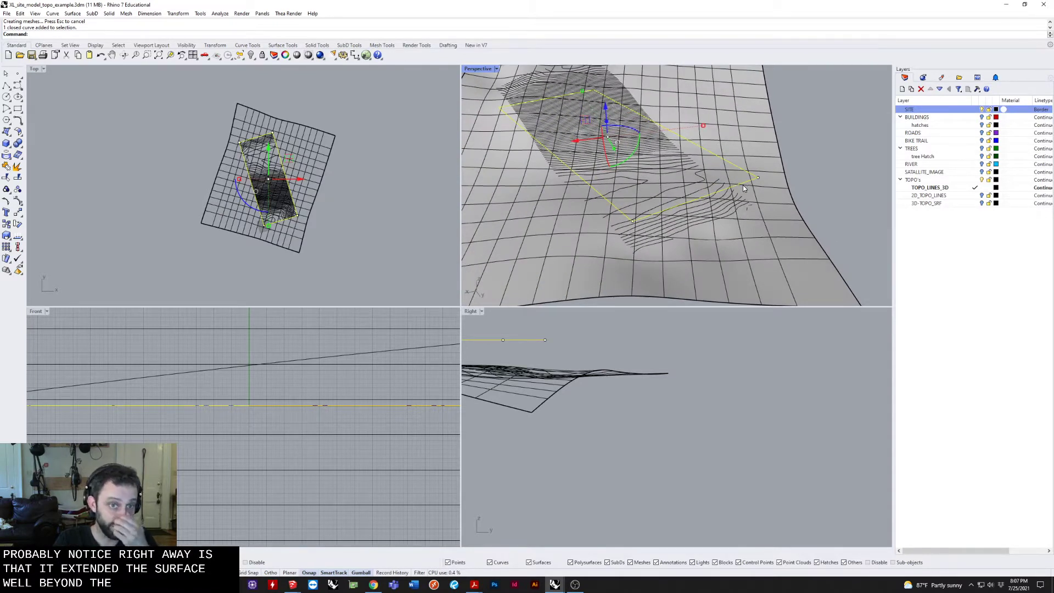
pyautogui.scroll(2, 274, 155)
pyautogui.scroll(2, 268, 153)
pyautogui.scroll(-2, 268, 152)
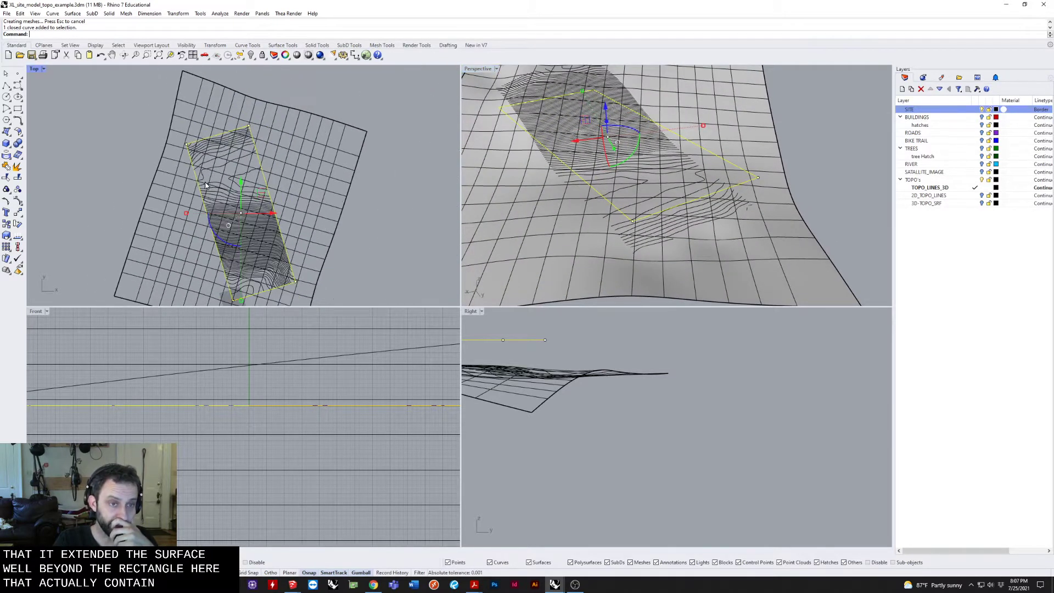
pyautogui.scroll(1, 265, 149)
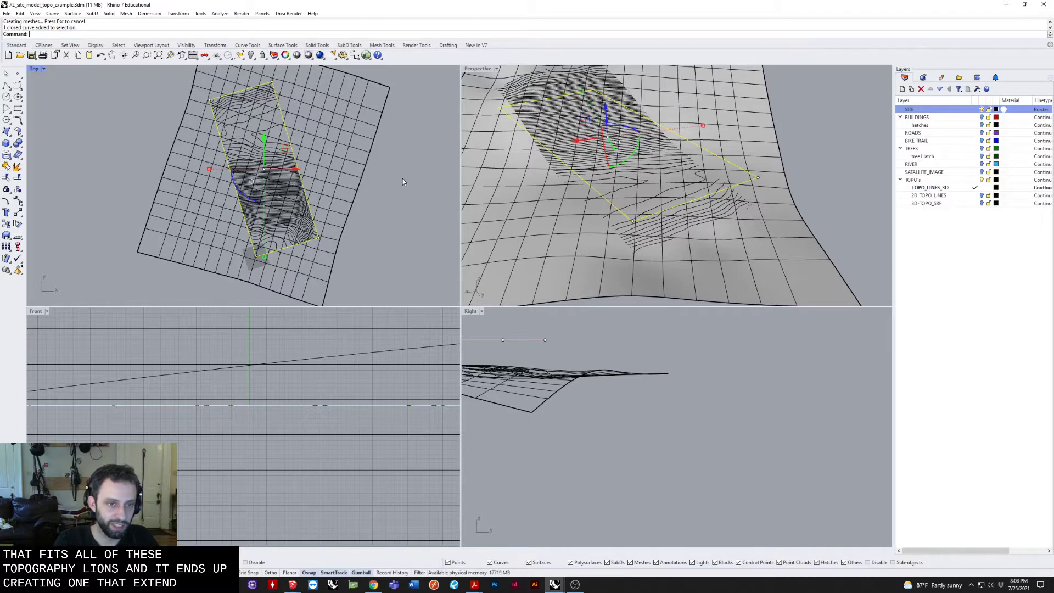
pyautogui.scroll(-1, 388, 120)
pyautogui.click(329, 192)
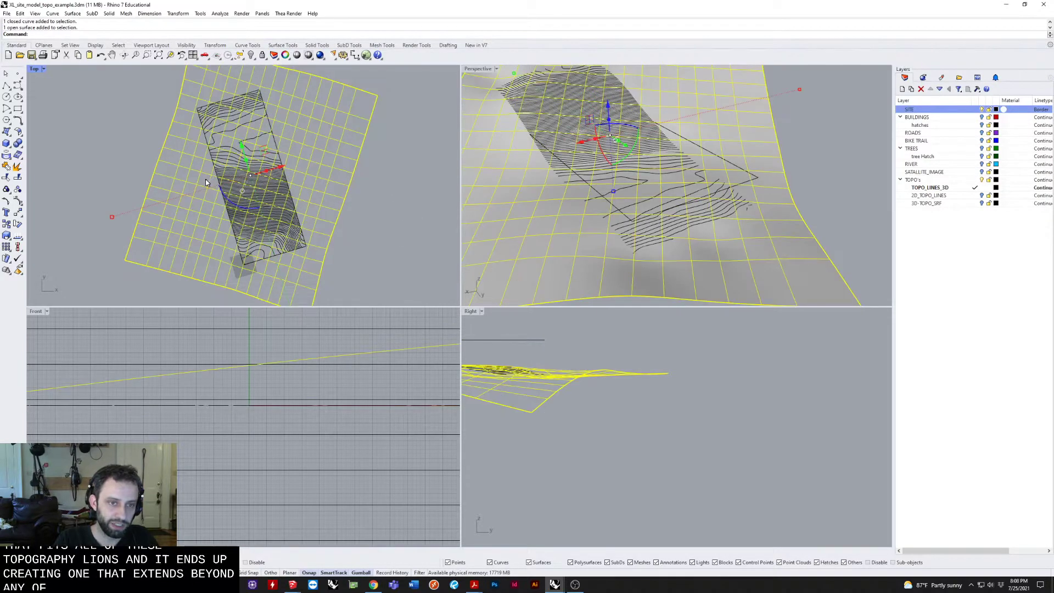
pyautogui.write('S')
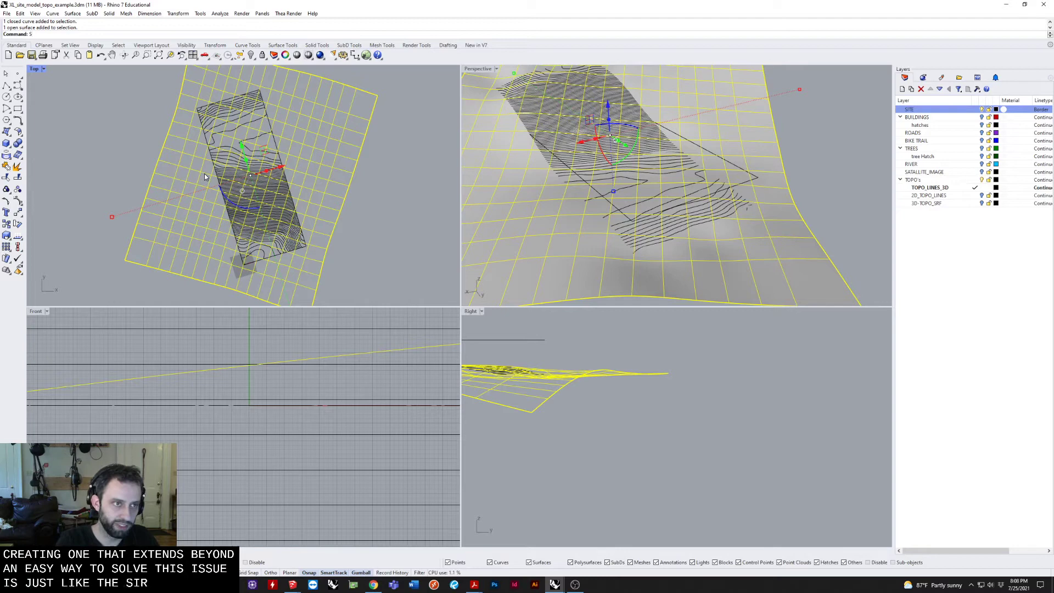
pyautogui.write('plit')
# Split the patch surface using the site boundary curve as cutter.
pyautogui.press('Return')
pyautogui.scroll(3, 262, 159)
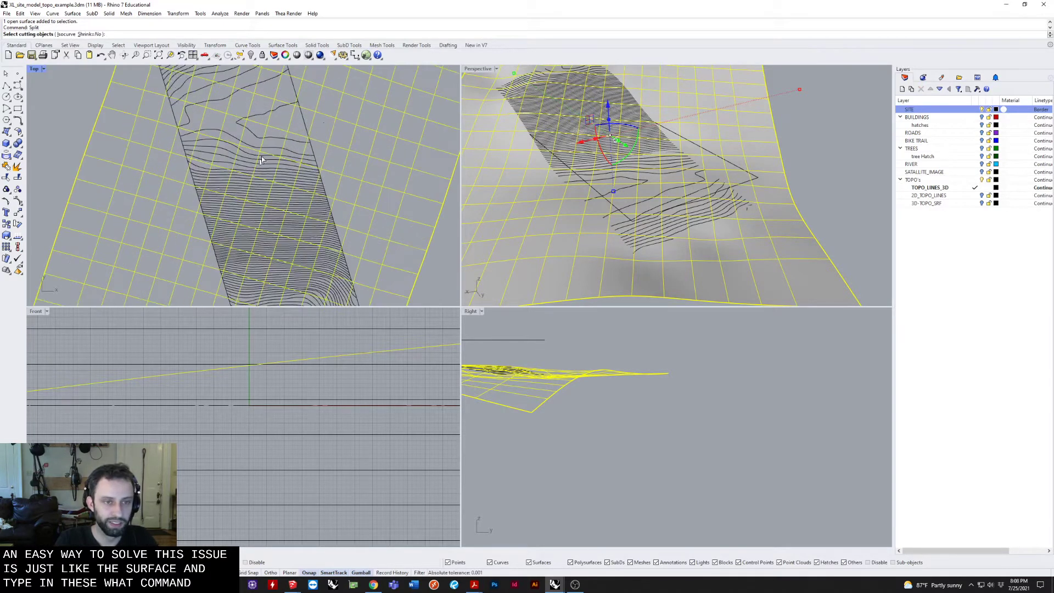
pyautogui.click(305, 118)
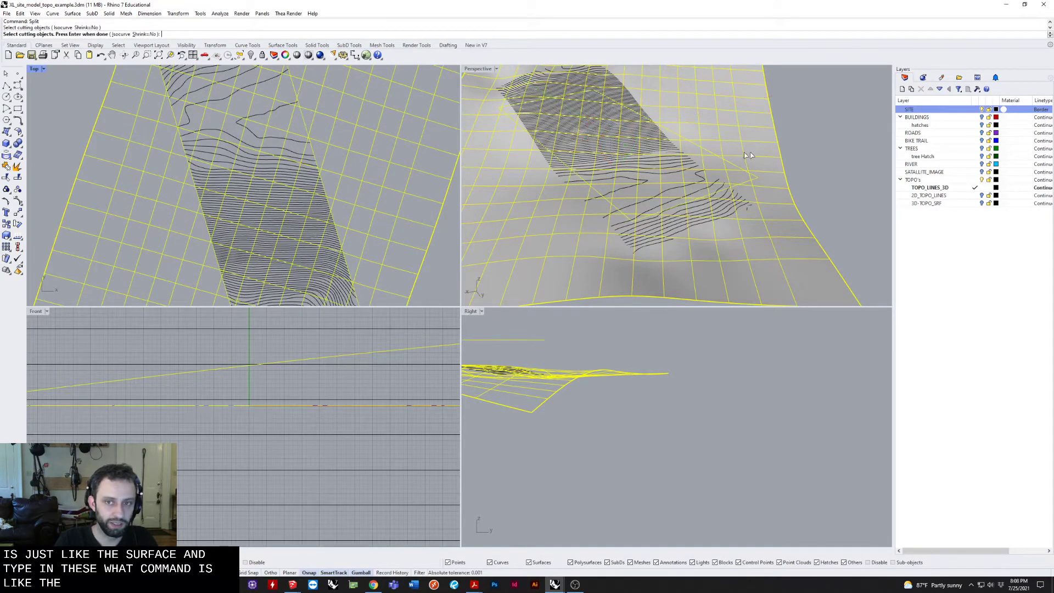
pyautogui.scroll(-2, 286, 164)
pyautogui.scroll(-1, 247, 140)
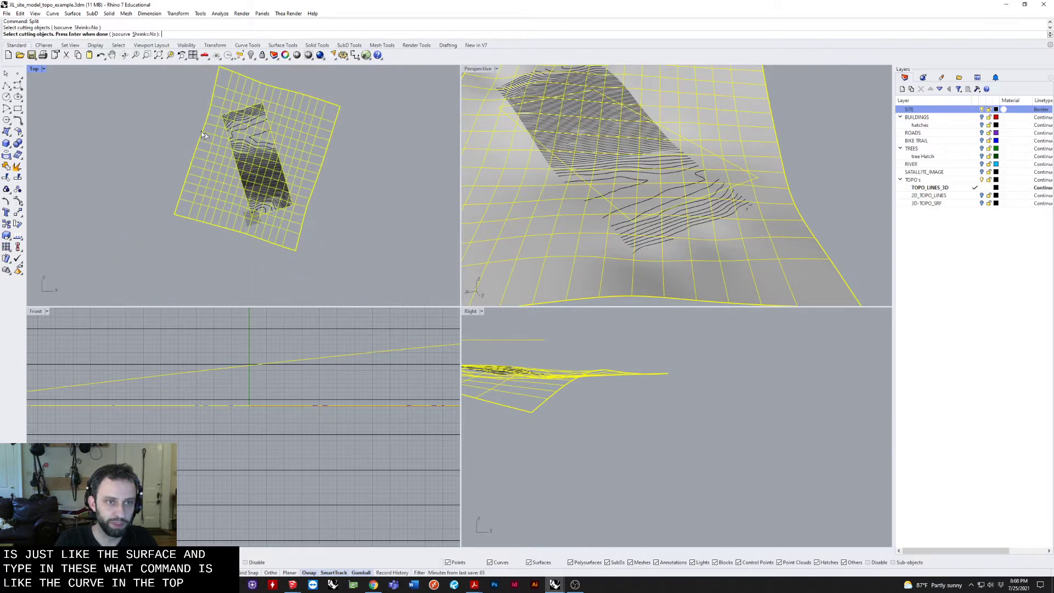
pyautogui.scroll(-1, 196, 107)
pyautogui.press('Return')
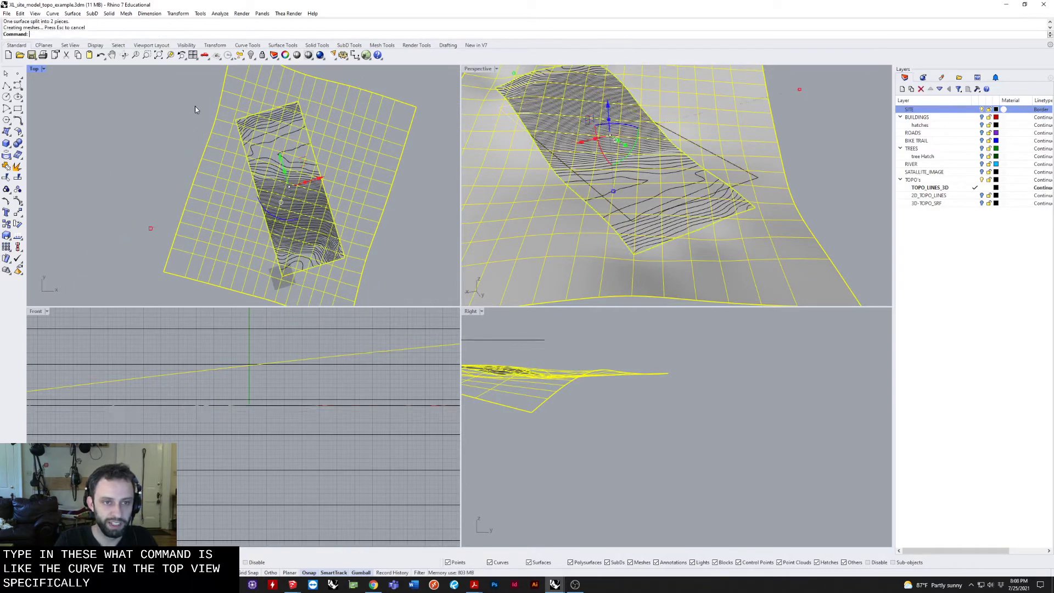
# Delete the surface piece lying outside the site boundary.
pyautogui.click(179, 149)
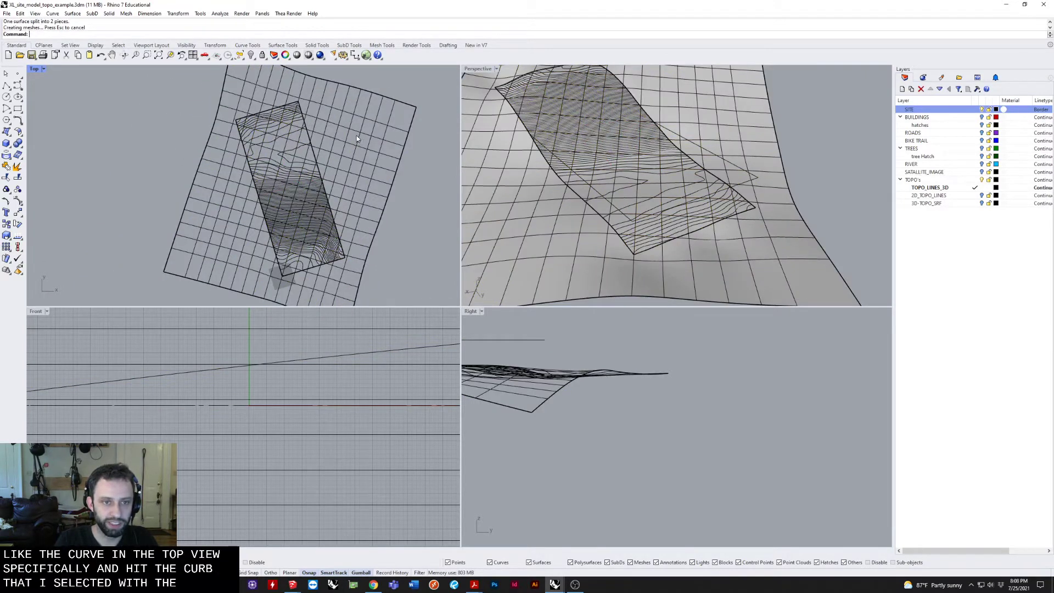
pyautogui.keyDown('shift'); pyautogui.click(274, 183); pyautogui.keyUp('shift')
pyautogui.press('Delete')
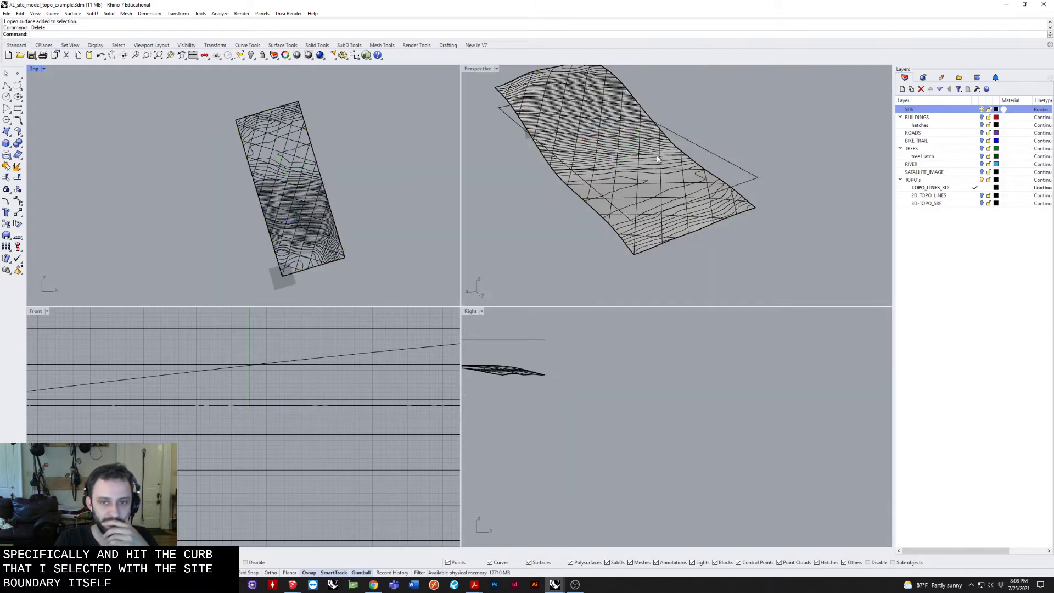
# Orbit around the trimmed site surface, select it, and maximize the Perspective view.
pyautogui.moveTo(660, 181)
pyautogui.mouseDown(button='right')
pyautogui.moveTo(799, 120)
pyautogui.moveTo(746, 177)
pyautogui.moveTo(741, 107)
pyautogui.moveTo(791, 104)
pyautogui.mouseUp(button='right')
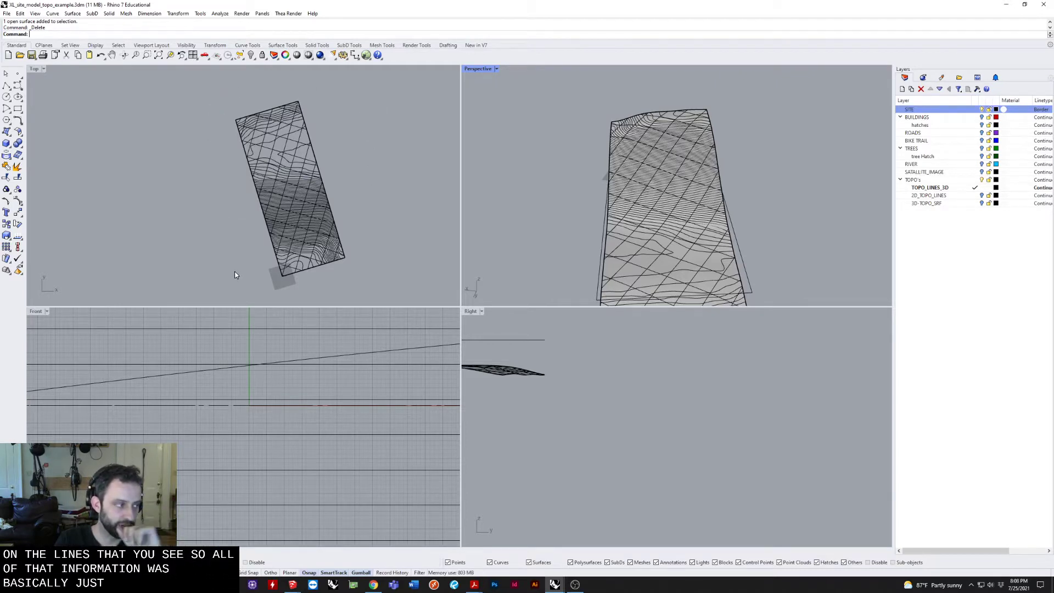
pyautogui.scroll(-2, 235, 272)
pyautogui.scroll(-2, 247, 247)
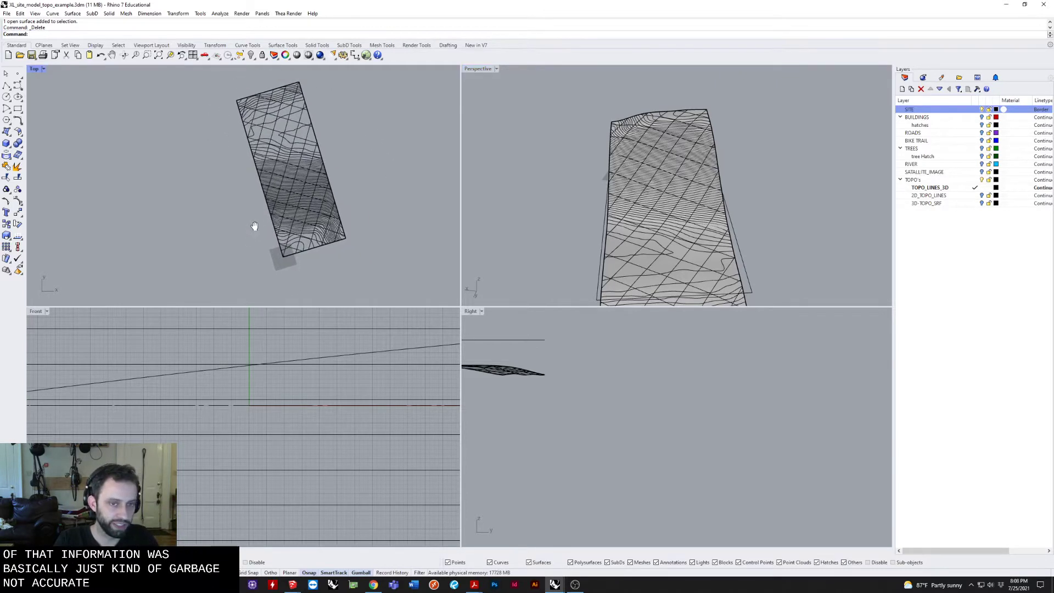
pyautogui.scroll(-2, 263, 231)
pyautogui.scroll(-1, 264, 230)
pyautogui.scroll(3, 275, 210)
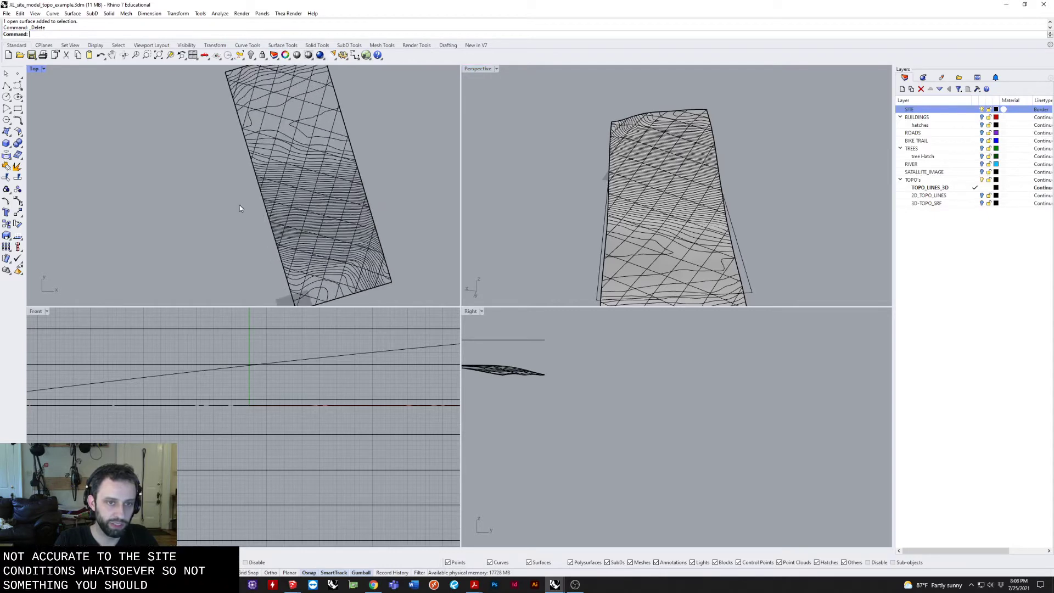
pyautogui.scroll(3, 315, 143)
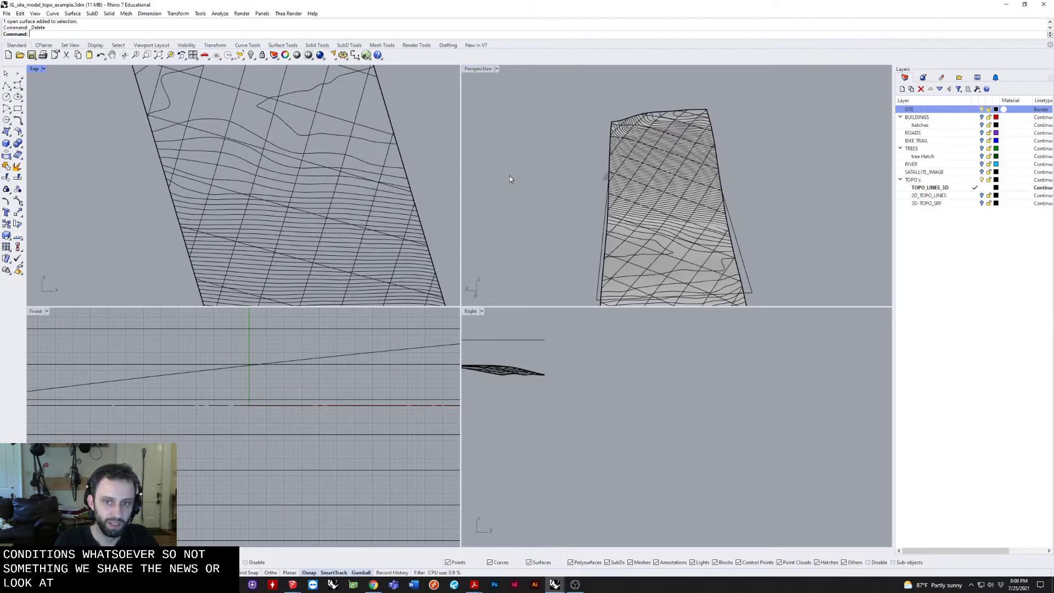
pyautogui.moveTo(510, 176); pyautogui.dragTo(626, 207, button='right')
pyautogui.scroll(3, 659, 198)
pyautogui.click(703, 196)
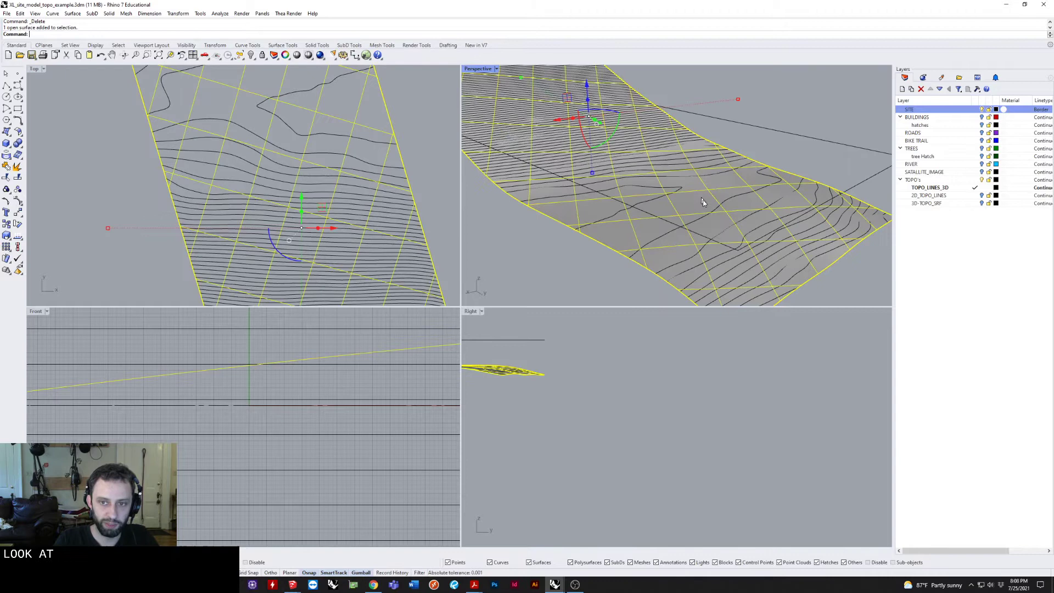
pyautogui.moveTo(703, 202)
pyautogui.mouseDown(button='right')
pyautogui.moveTo(642, 256)
pyautogui.moveTo(543, 85)
pyautogui.mouseUp(button='right')
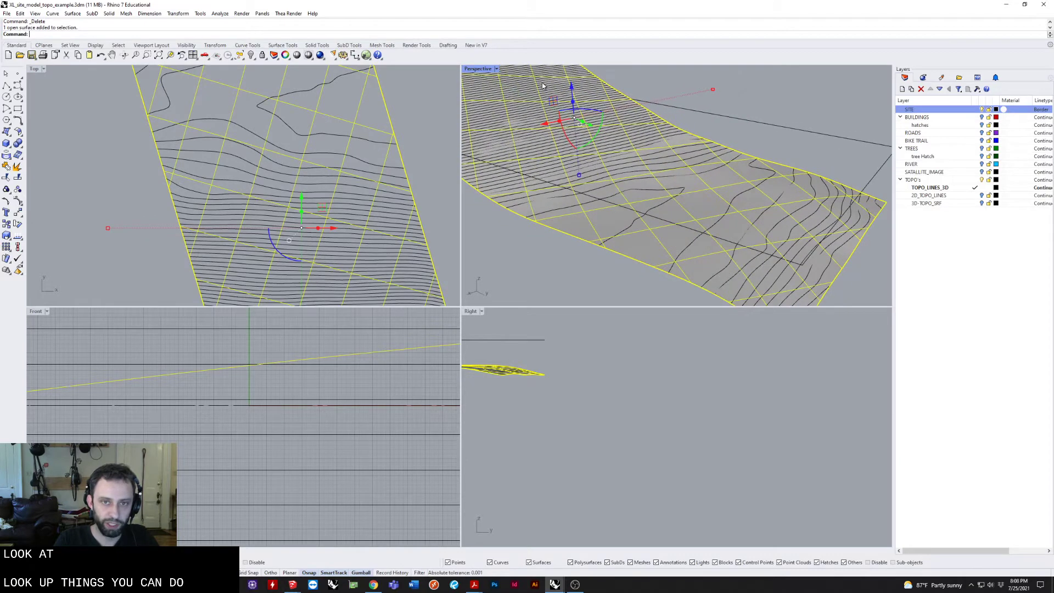
pyautogui.doubleClick(477, 68)
pyautogui.scroll(-4, 416, 224)
pyautogui.moveTo(416, 225); pyautogui.dragTo(376, 245, button='right')
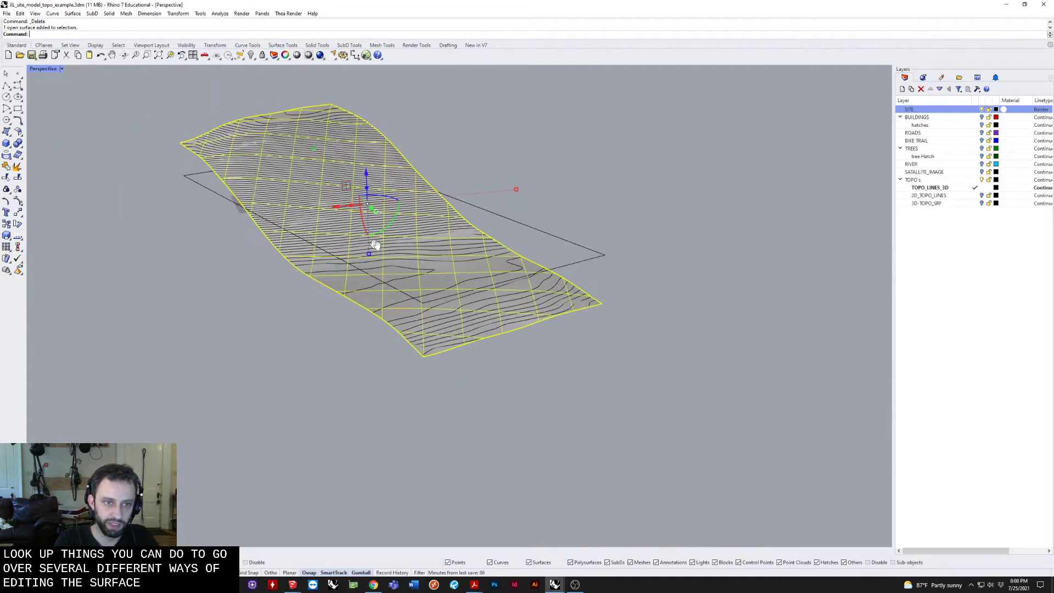
pyautogui.scroll(2, 375, 245)
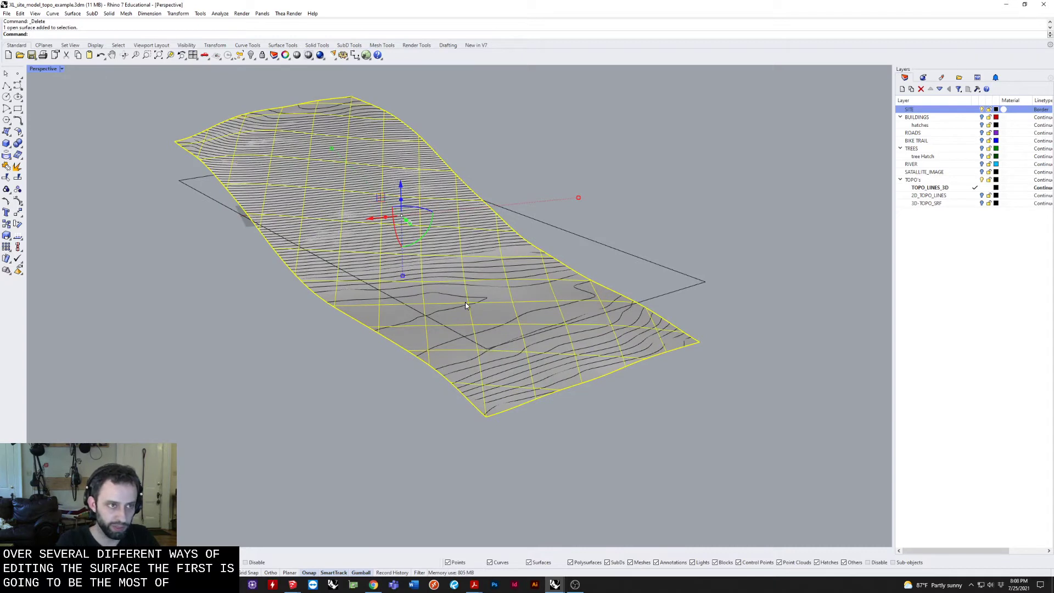
pyautogui.write('sof')
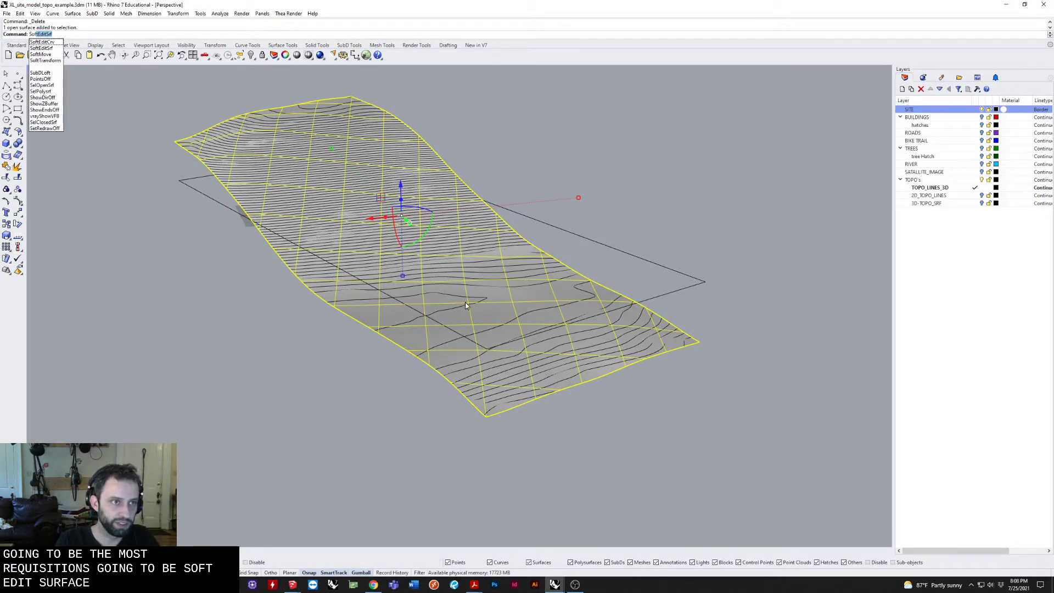
# Start SoftEditSrf on the site surface with U and V distances of 1 and fixed edges.
pyautogui.press('Return')
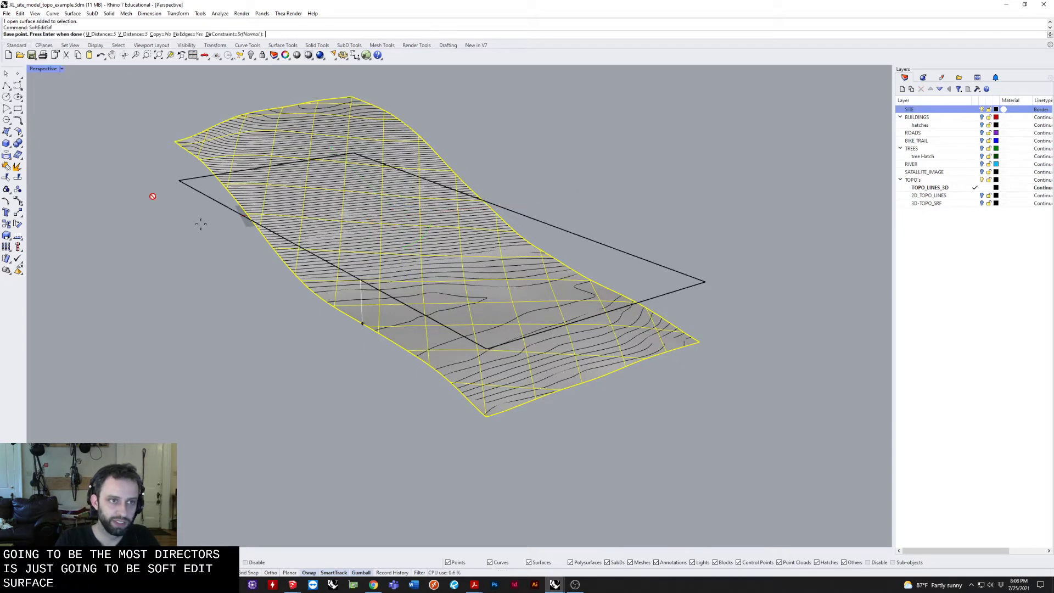
pyautogui.click(100, 34)
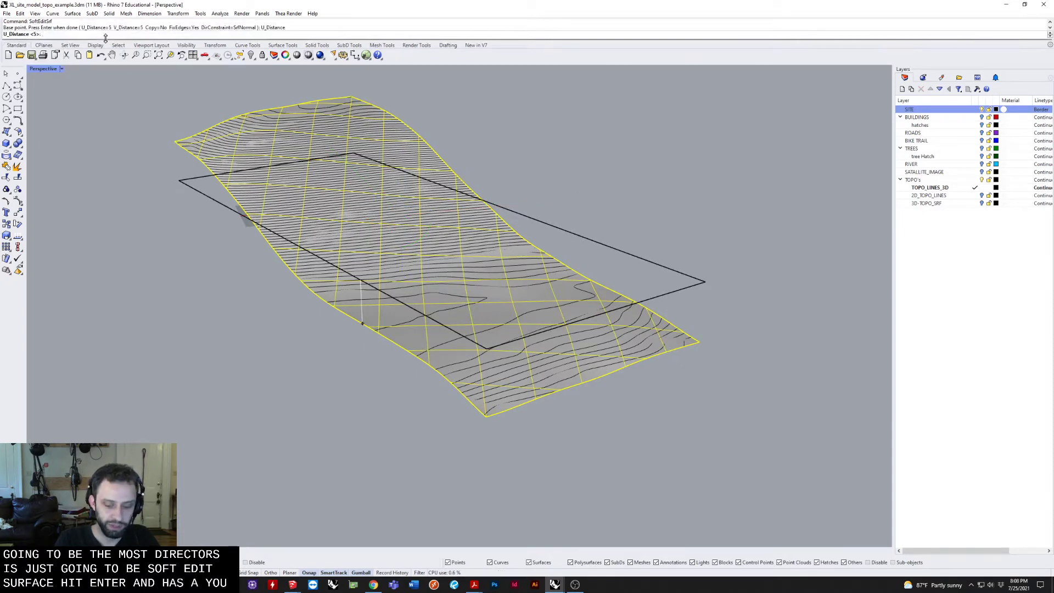
pyautogui.write('1')
pyautogui.click(132, 34)
pyautogui.write('1')
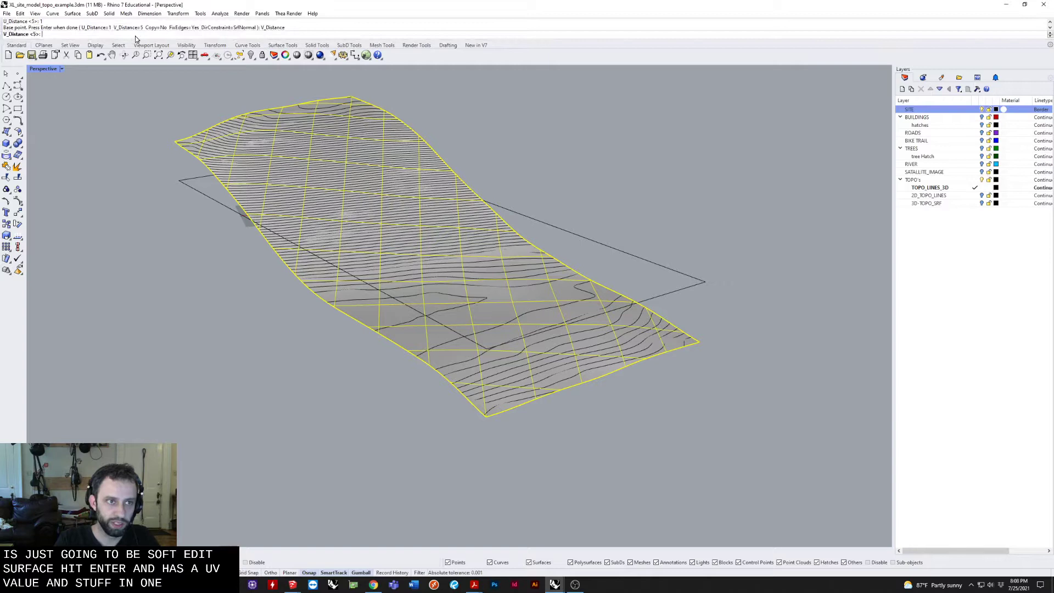
pyautogui.press('Return')
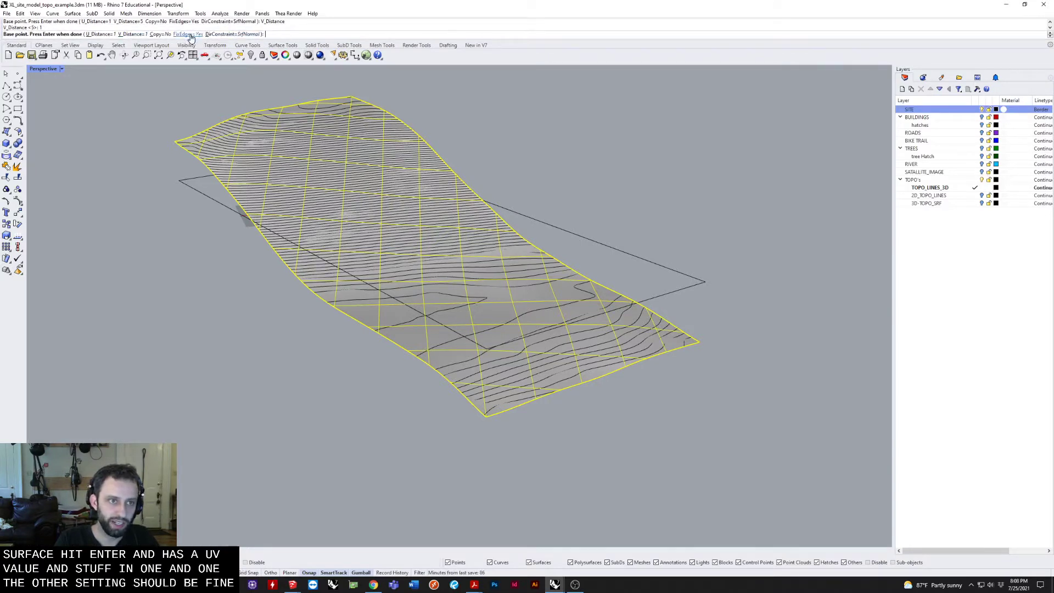
pyautogui.click(190, 35)
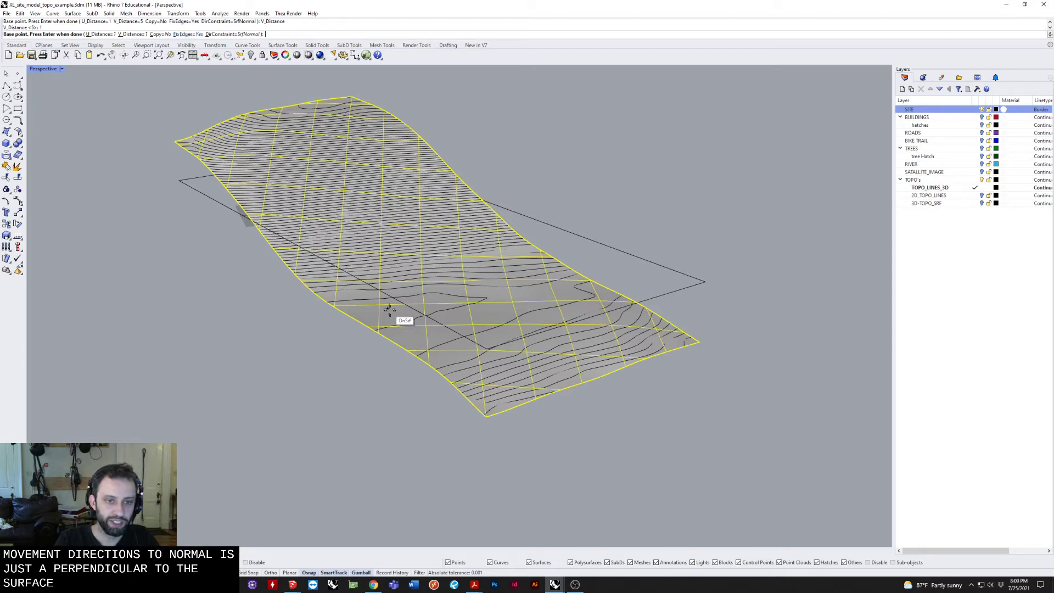
pyautogui.moveTo(390, 310)
pyautogui.mouseDown(button='right')
pyautogui.moveTo(447, 306)
pyautogui.moveTo(494, 329)
pyautogui.moveTo(484, 313)
pyautogui.mouseUp(button='right')
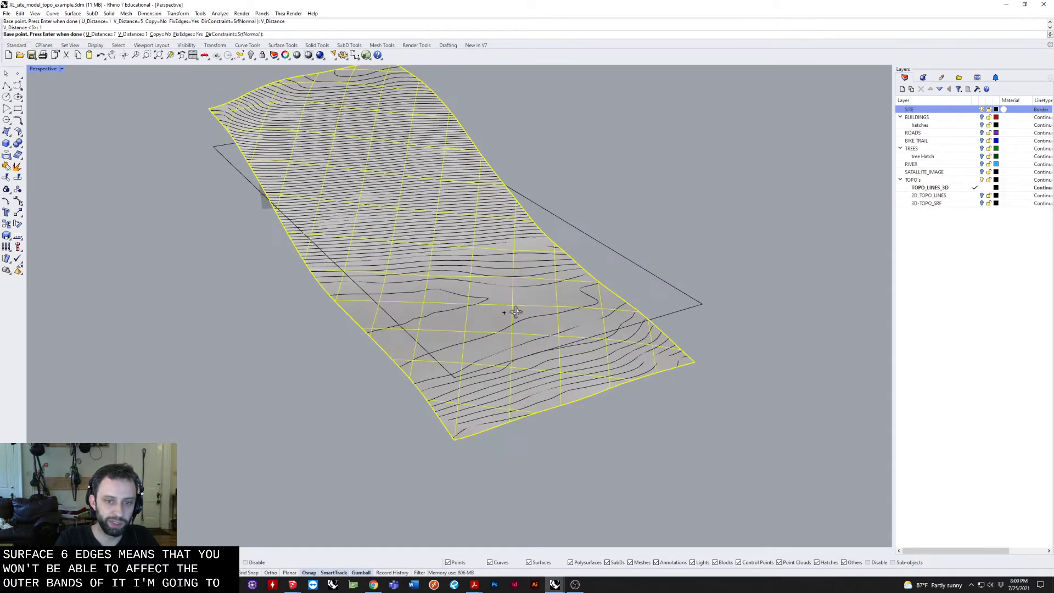
pyautogui.click(482, 314)
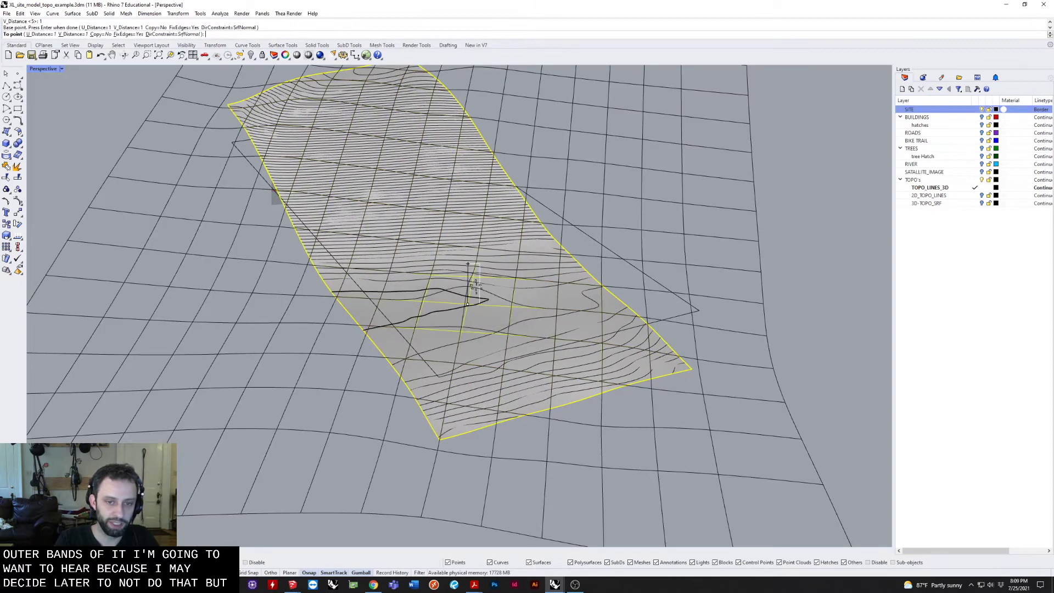
pyautogui.moveTo(466, 263); pyautogui.dragTo(505, 195, button='right')
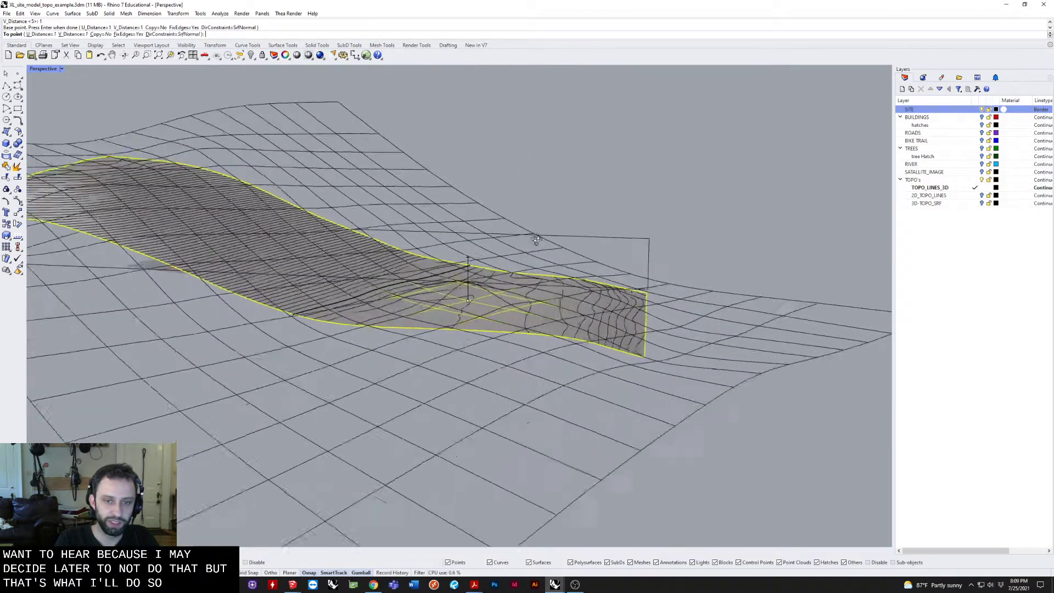
pyautogui.moveTo(506, 165); pyautogui.dragTo(546, 148, button='right')
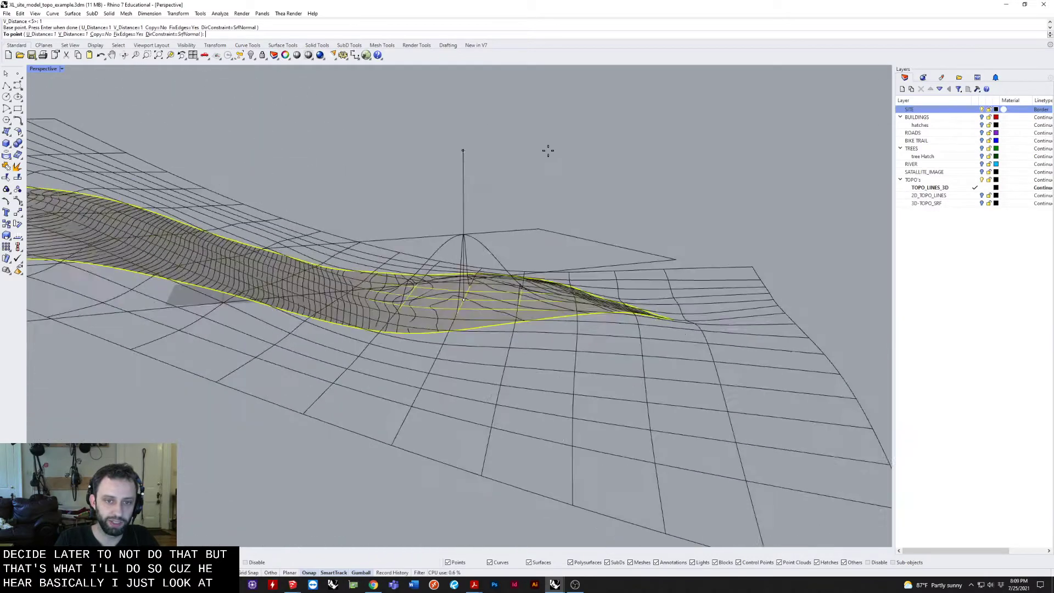
pyautogui.click(463, 170)
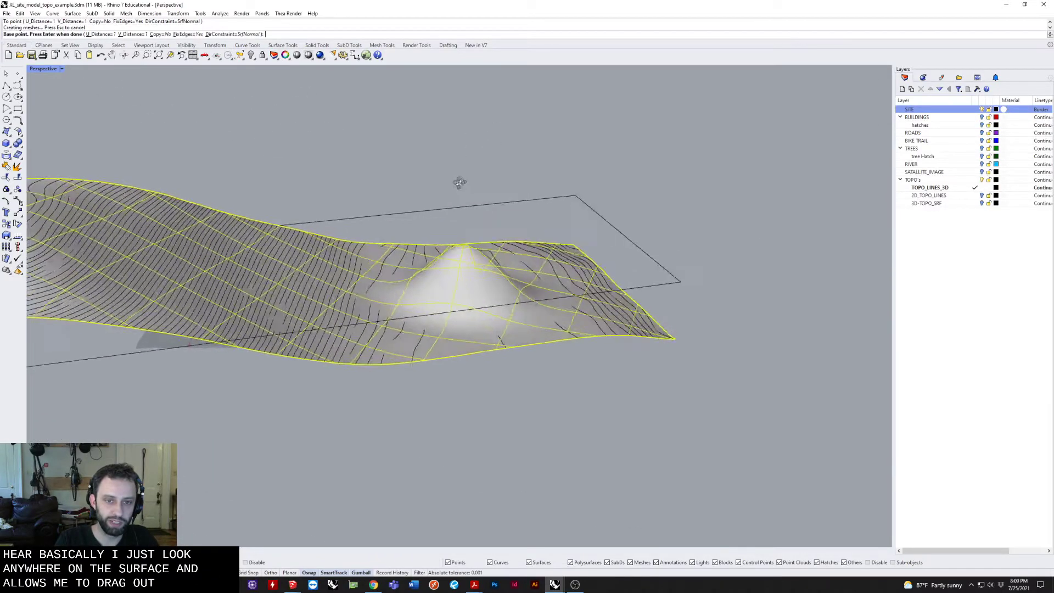
pyautogui.moveTo(464, 182)
pyautogui.mouseDown(button='right')
pyautogui.moveTo(368, 198)
pyautogui.moveTo(497, 151)
pyautogui.moveTo(462, 91)
pyautogui.moveTo(437, 177)
pyautogui.moveTo(325, 187)
pyautogui.mouseUp(button='right')
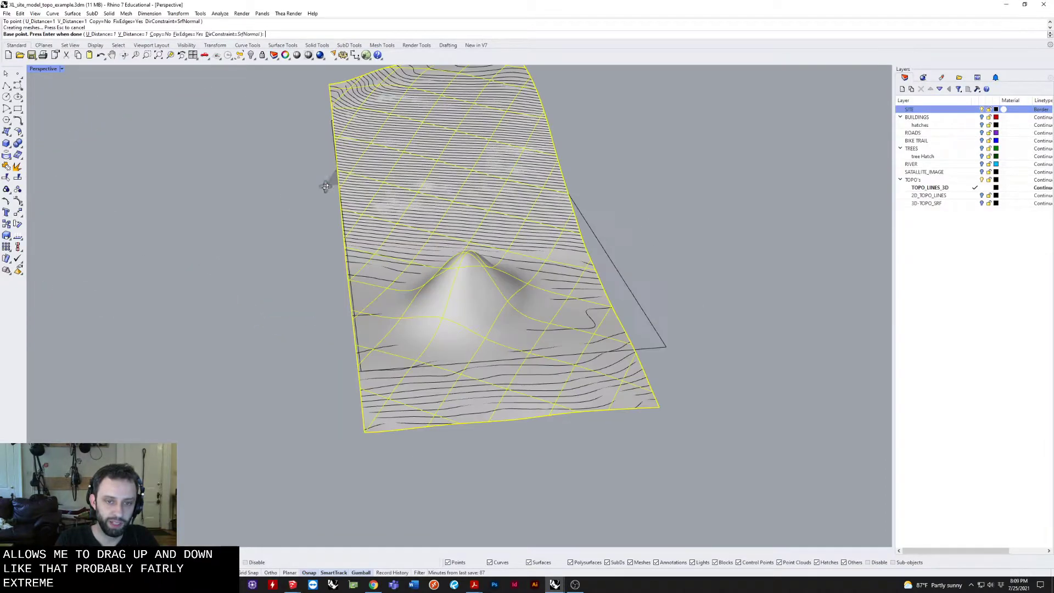
pyautogui.press('Return')
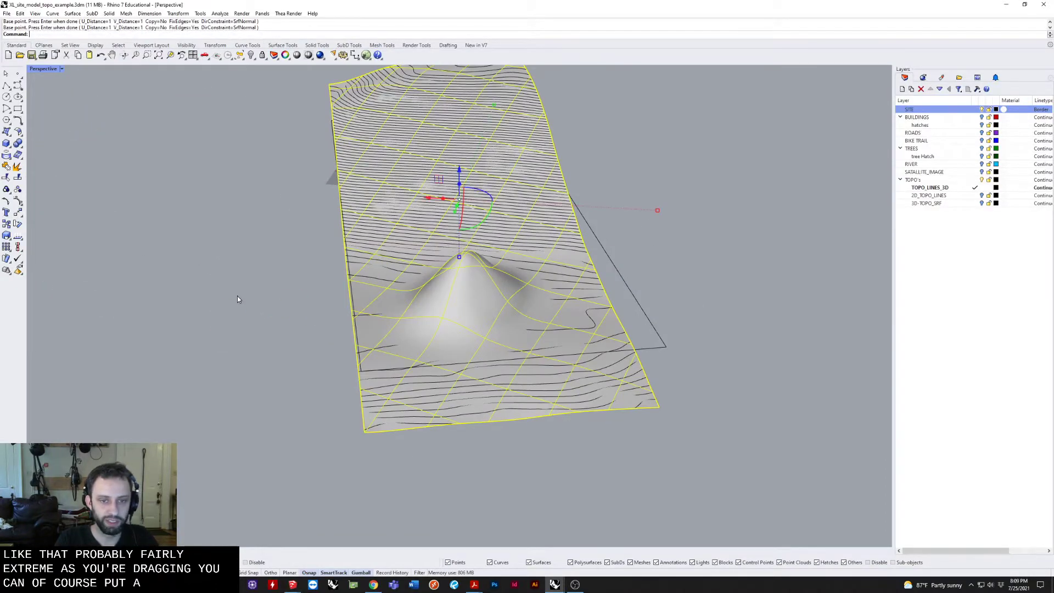
pyautogui.moveTo(239, 295)
pyautogui.mouseDown(button='right')
pyautogui.moveTo(311, 300)
pyautogui.moveTo(473, 281)
pyautogui.moveTo(517, 293)
pyautogui.moveTo(510, 306)
pyautogui.moveTo(441, 310)
pyautogui.mouseUp(button='right')
pyautogui.hotkey('ctrl', 'z')
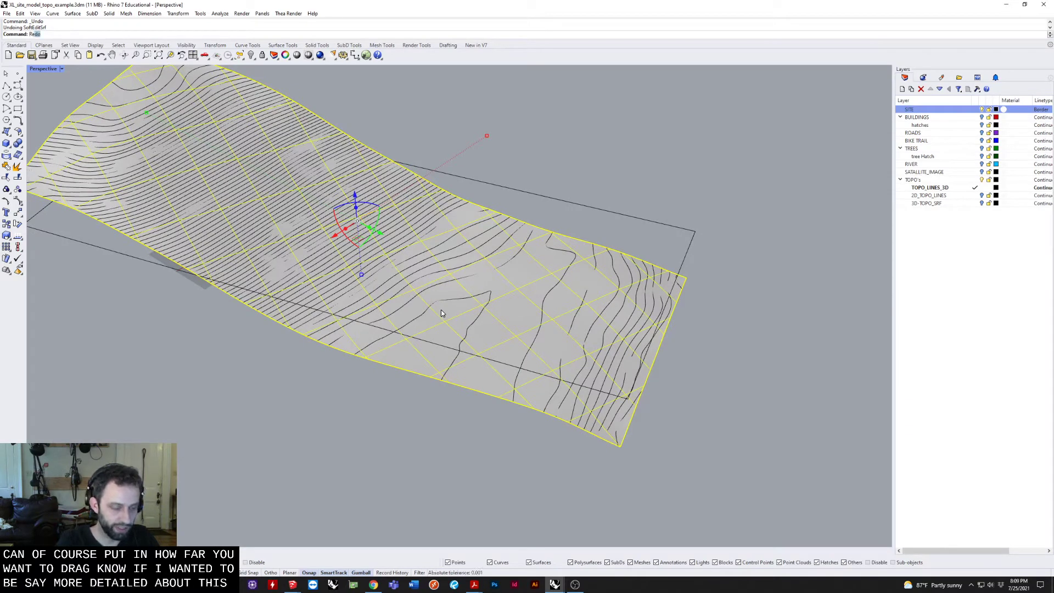
pyautogui.write('Rebuild')
# Rebuild the terrain surface with 60 by 60 points.
pyautogui.press('Return')
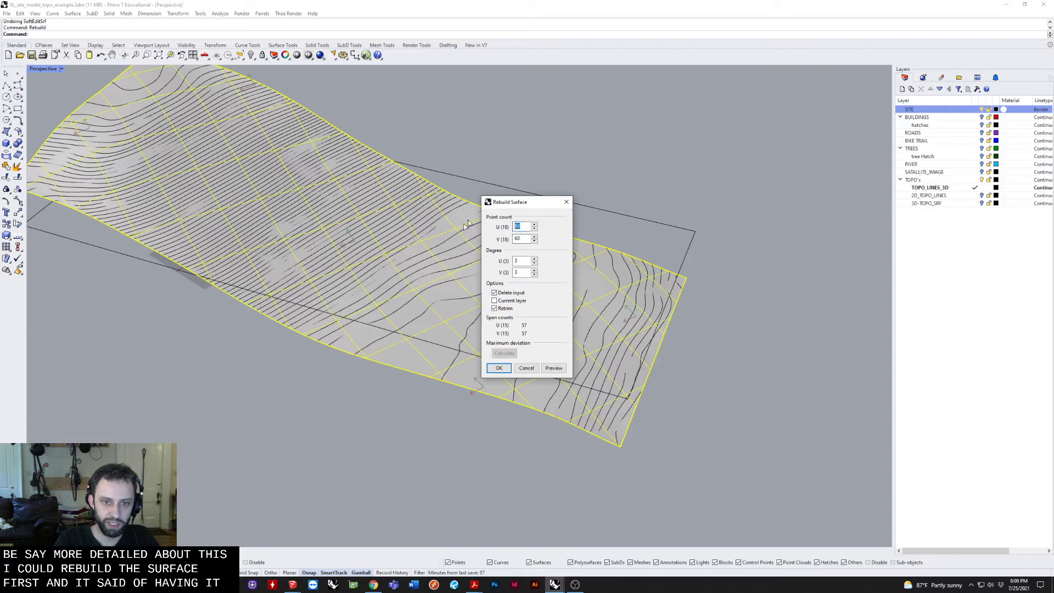
pyautogui.moveTo(509, 202); pyautogui.dragTo(583, 192)
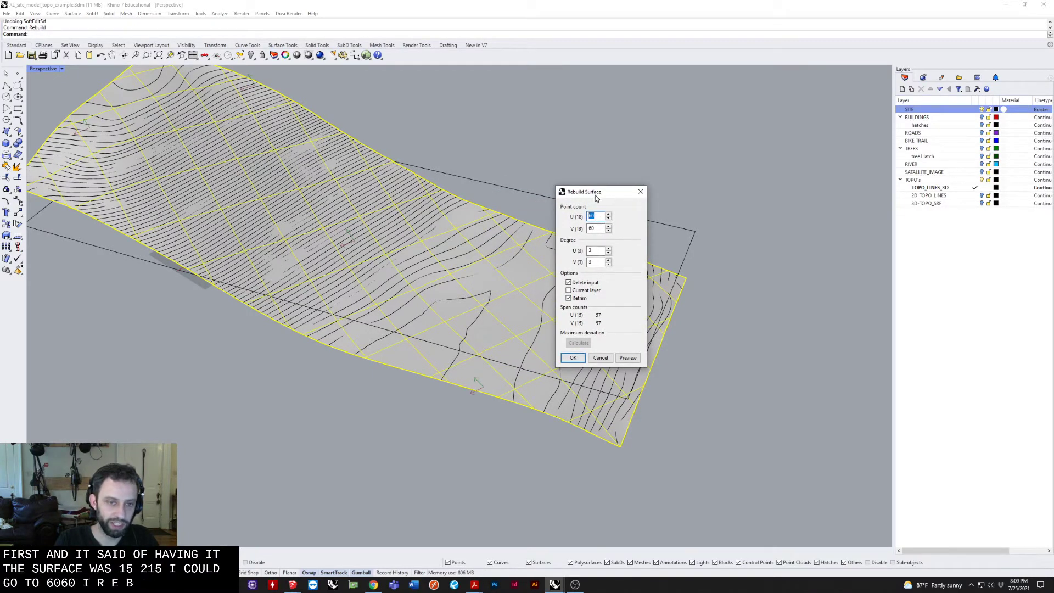
pyautogui.click(570, 358)
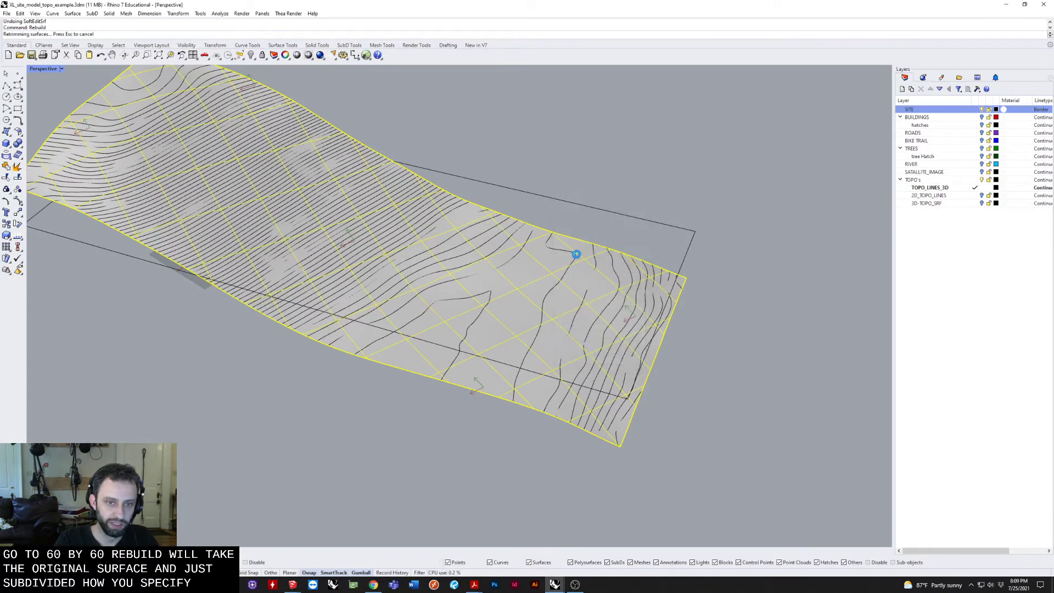
pyautogui.moveTo(570, 259)
pyautogui.mouseDown(button='right')
pyautogui.moveTo(488, 268)
pyautogui.moveTo(516, 280)
pyautogui.mouseUp(button='right')
pyautogui.scroll(5, 488, 267)
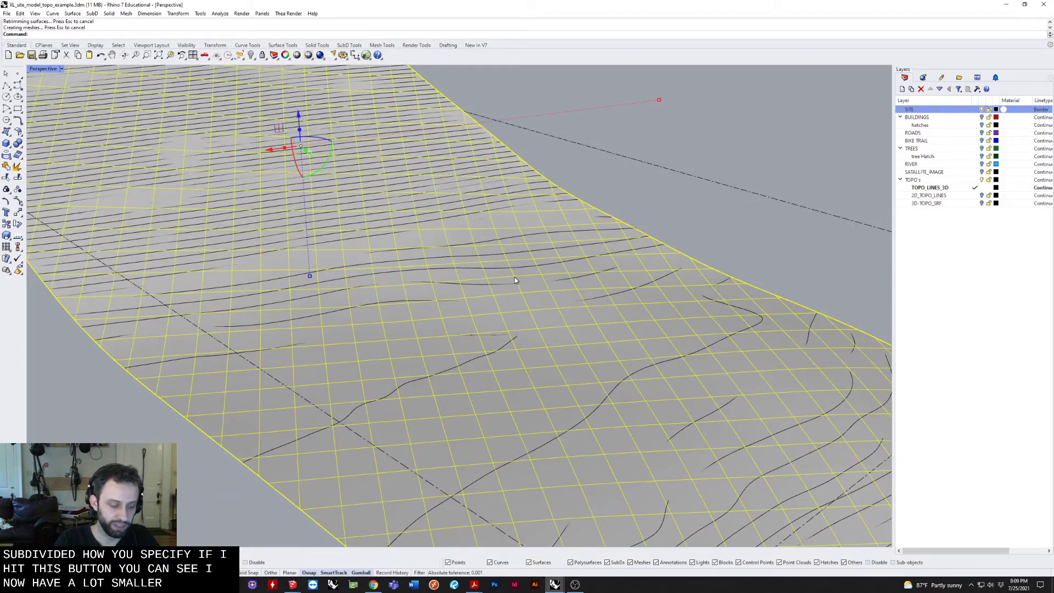
pyautogui.write('SoftEditSrf')
pyautogui.press('Return')
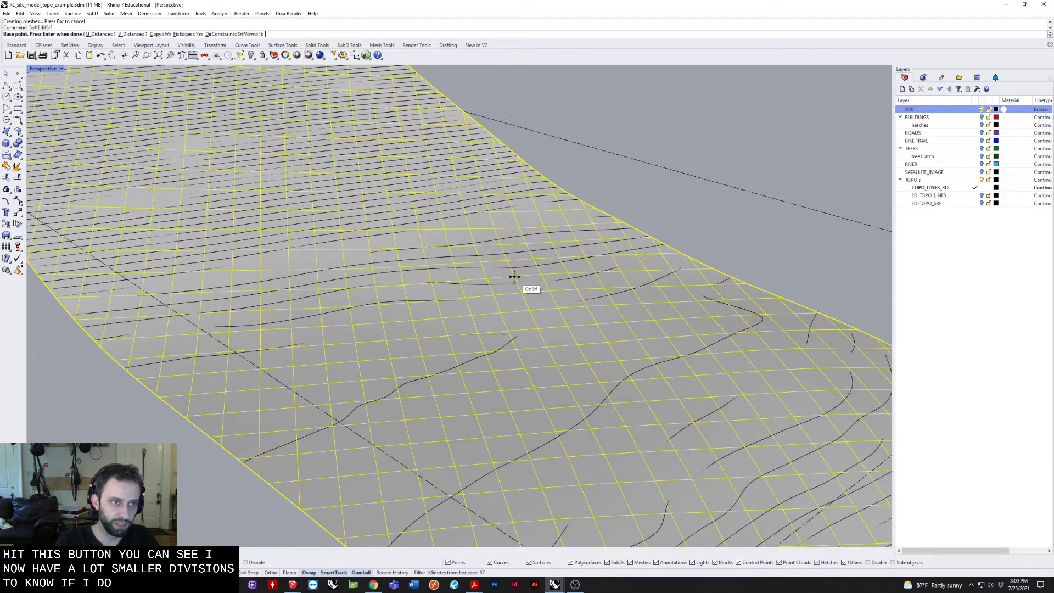
pyautogui.click(515, 283)
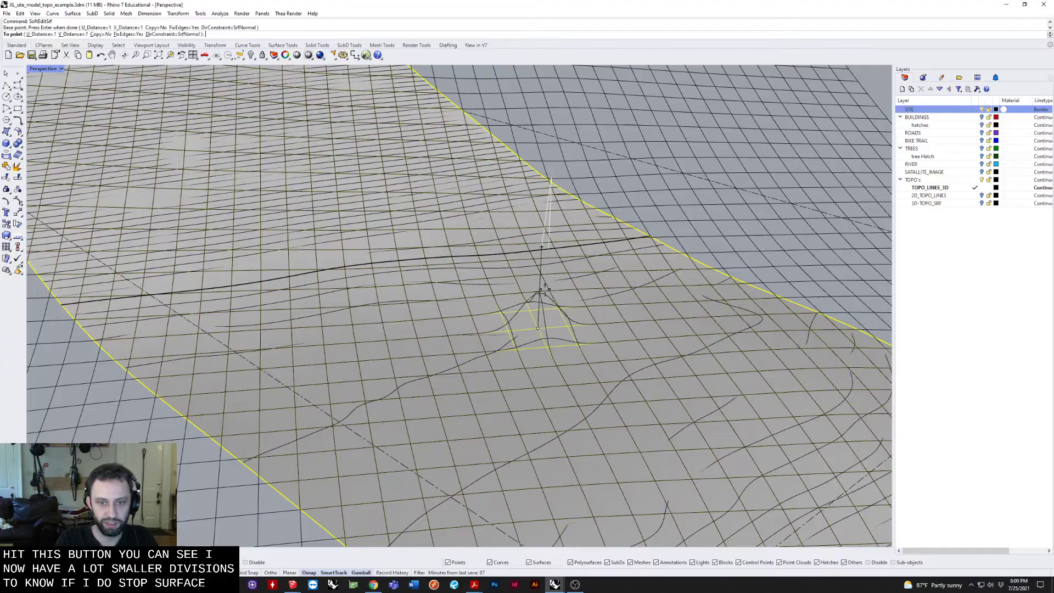
pyautogui.click(540, 310)
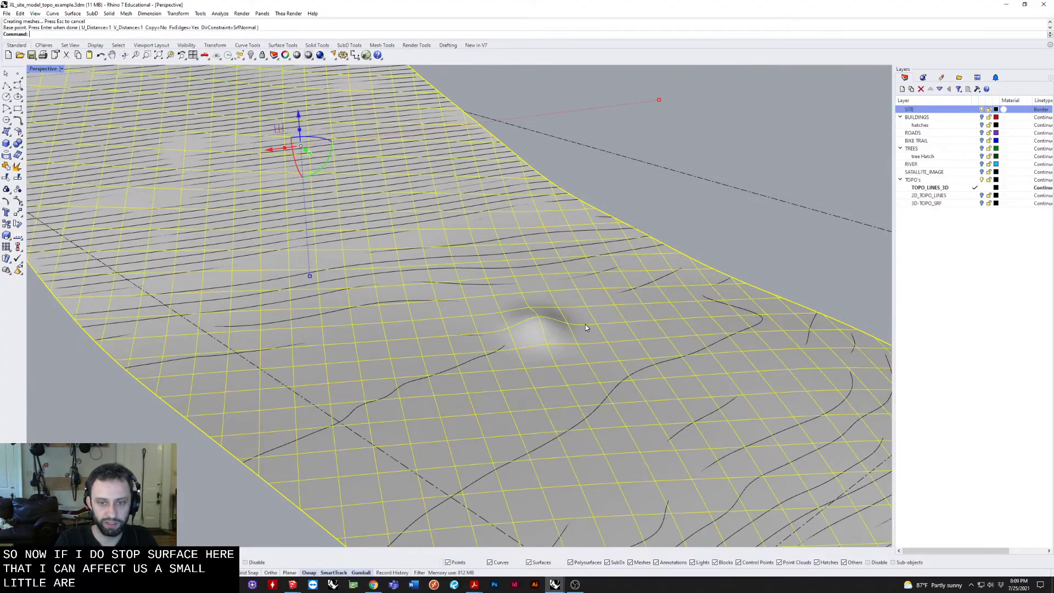
pyautogui.scroll(3, 563, 331)
pyautogui.moveTo(563, 331); pyautogui.dragTo(578, 330, button='right')
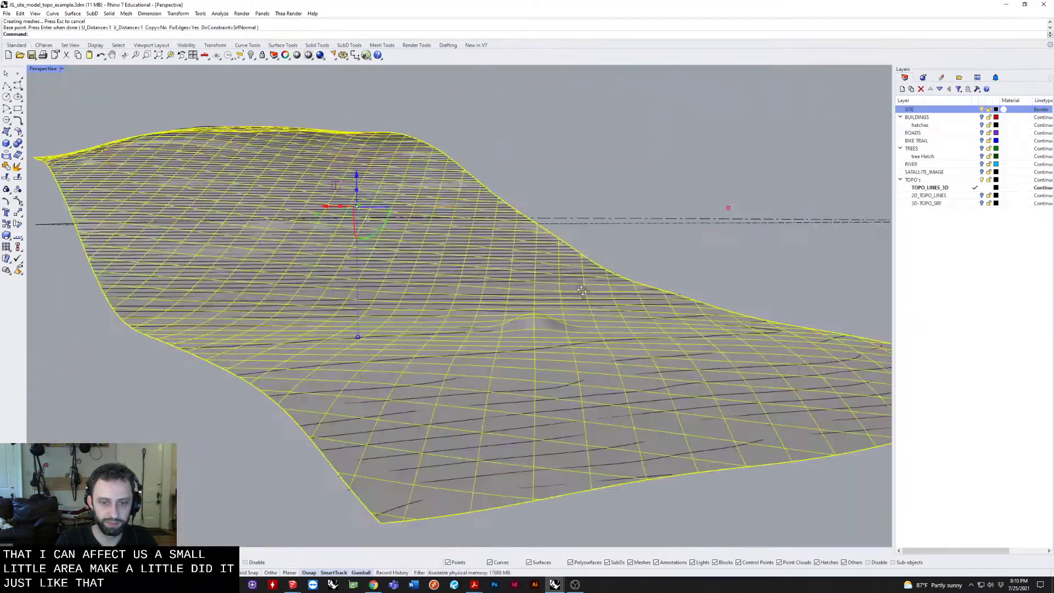
pyautogui.scroll(3, 578, 329)
pyautogui.scroll(4, 579, 329)
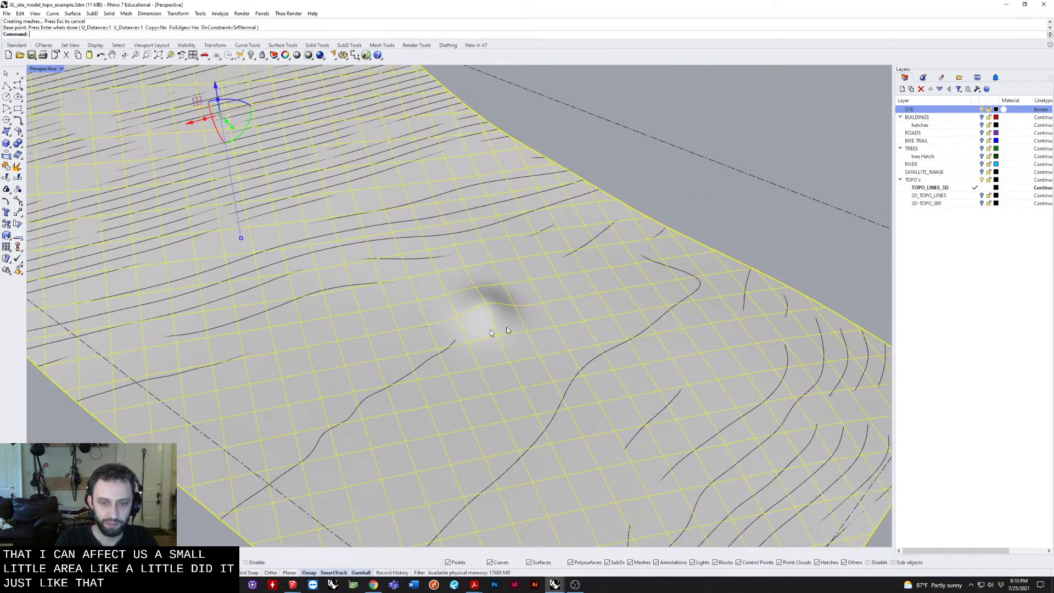
pyautogui.hotkey('ctrl', 'z')
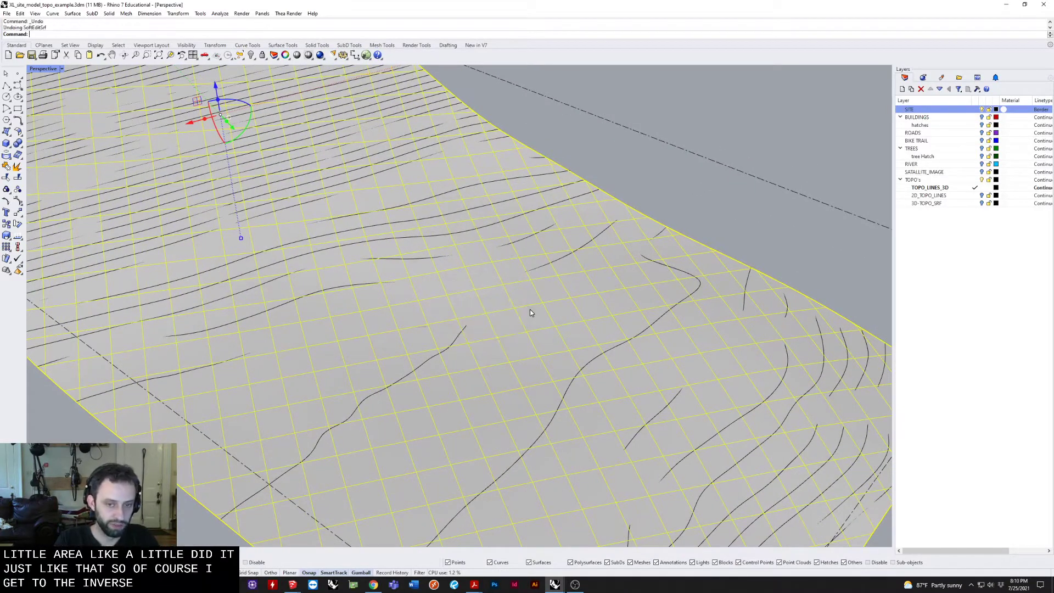
# Undo the 60-point rebuild, orbit to inspect the coarse surface, and delete it.
pyautogui.hotkey('ctrl', 'z')
pyautogui.scroll(-5, 530, 310)
pyautogui.moveTo(517, 315); pyautogui.dragTo(498, 280, button='right')
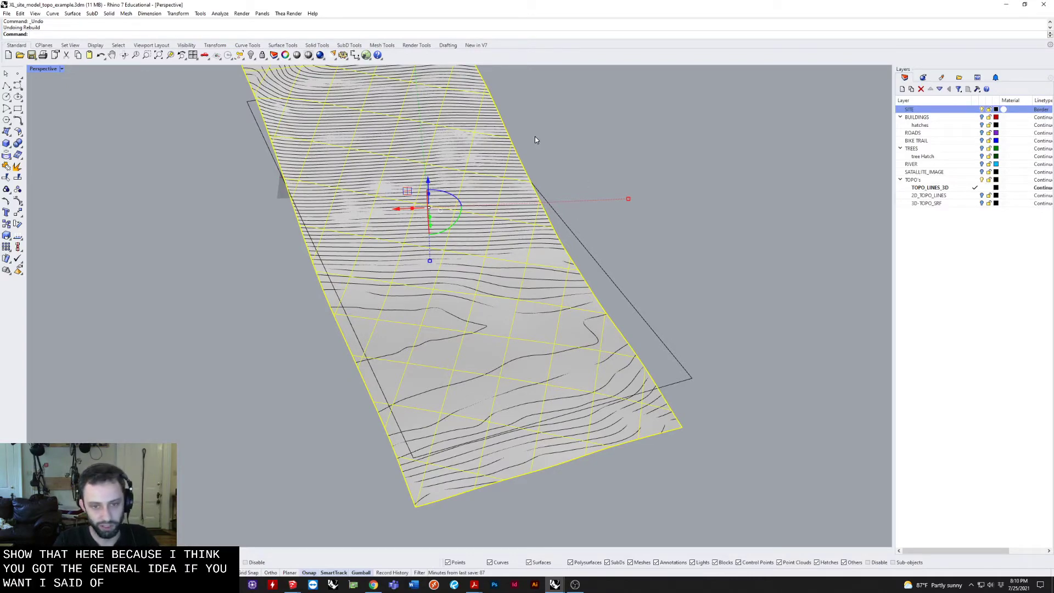
pyautogui.moveTo(535, 137)
pyautogui.mouseDown(button='right')
pyautogui.moveTo(460, 233)
pyautogui.moveTo(523, 233)
pyautogui.moveTo(478, 240)
pyautogui.mouseUp(button='right')
pyautogui.scroll(4, 523, 233)
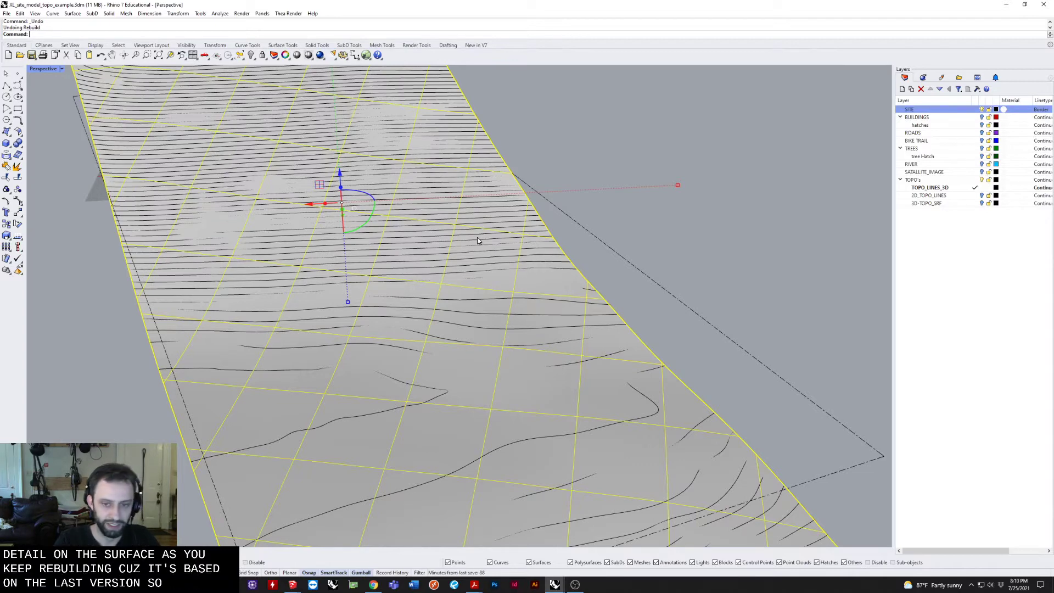
pyautogui.moveTo(478, 241); pyautogui.dragTo(497, 318, button='right')
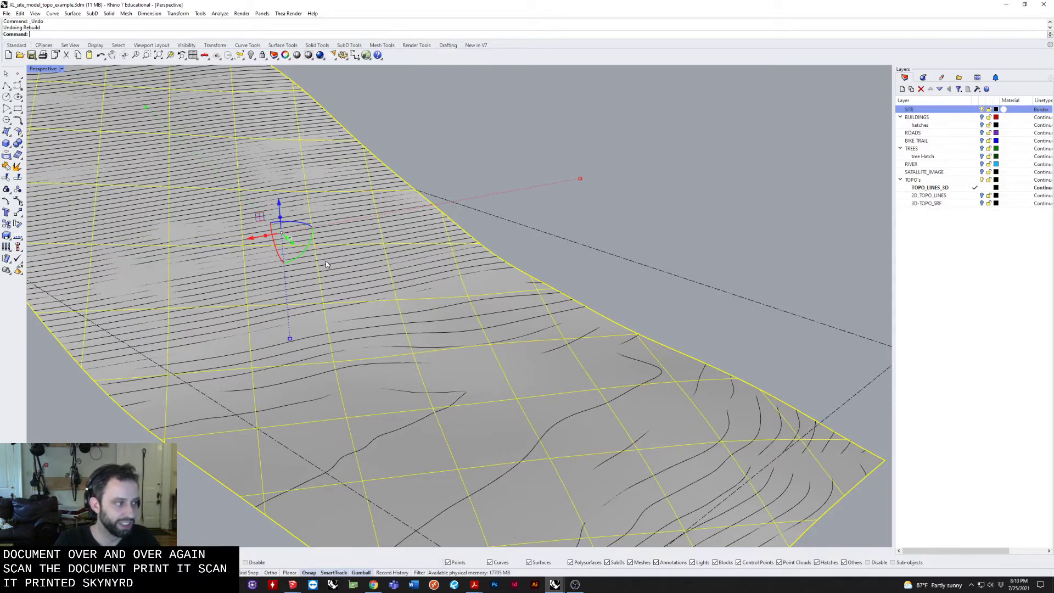
pyautogui.moveTo(470, 263)
pyautogui.mouseDown(button='right')
pyautogui.moveTo(372, 233)
pyautogui.moveTo(428, 291)
pyautogui.moveTo(519, 312)
pyautogui.mouseUp(button='right')
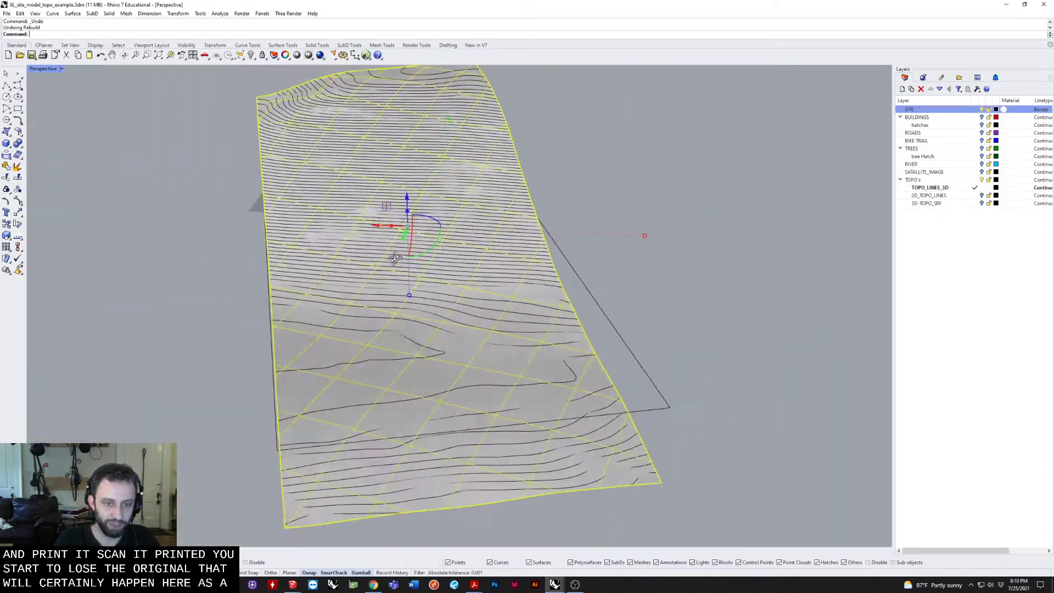
pyautogui.scroll(4, 519, 311)
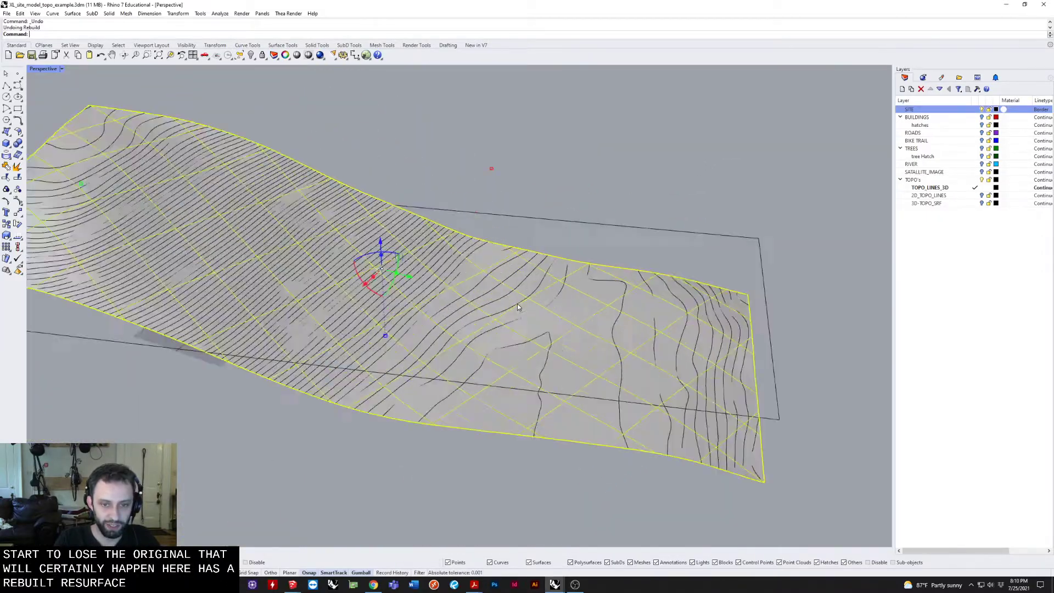
pyautogui.scroll(4, 520, 311)
pyautogui.scroll(2, 519, 312)
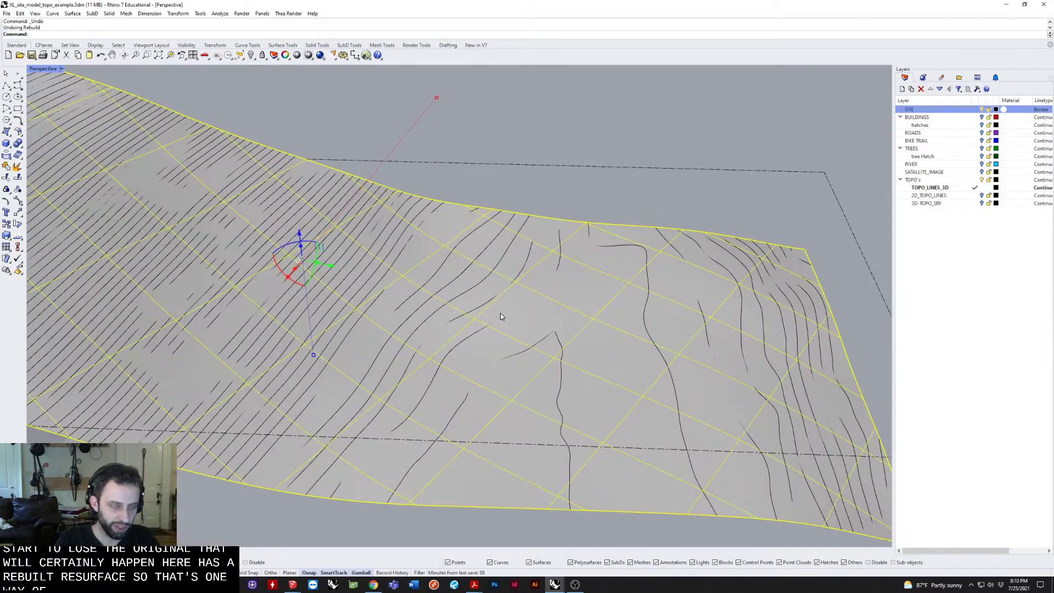
pyautogui.scroll(-8, 523, 264)
pyautogui.moveTo(448, 239)
pyautogui.mouseDown(button='right')
pyautogui.moveTo(469, 303)
pyautogui.moveTo(481, 248)
pyautogui.mouseUp(button='right')
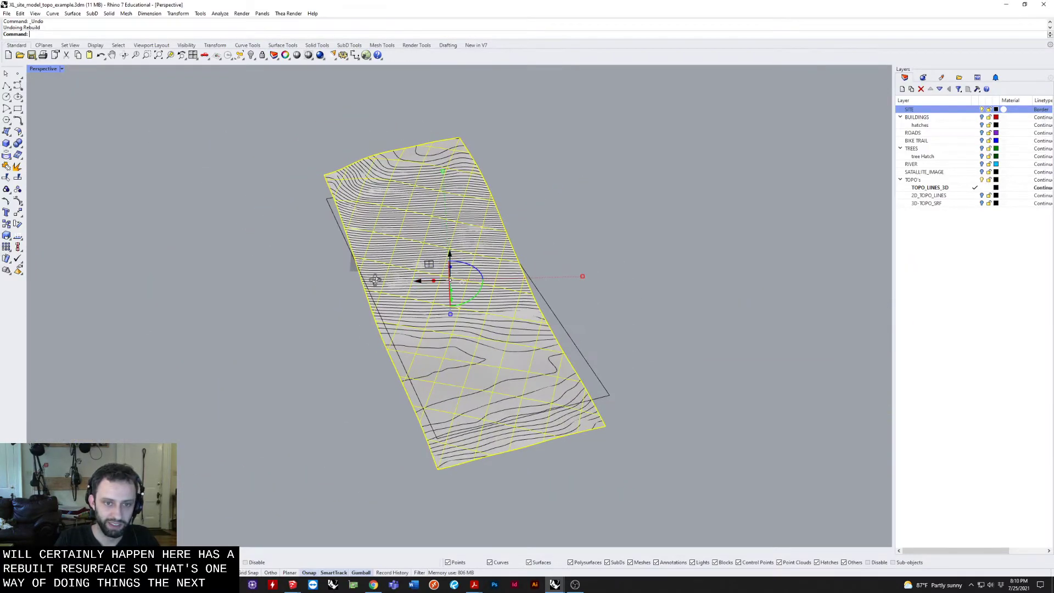
pyautogui.scroll(5, 481, 227)
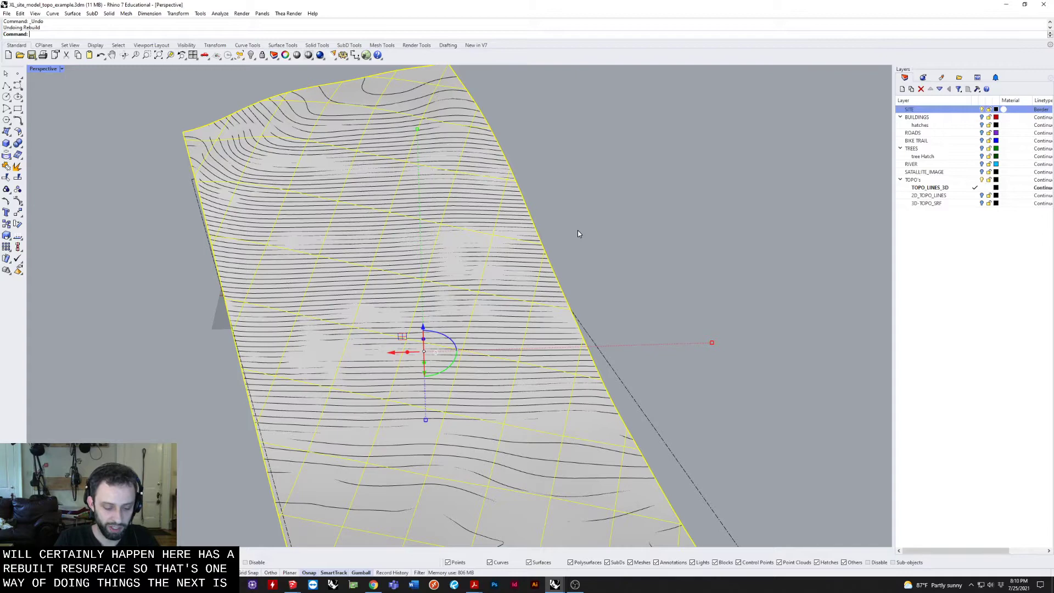
pyautogui.press('Delete')
# Restore the four-view layout and window-select all topography contours in the Top view.
pyautogui.moveTo(533, 276); pyautogui.dragTo(387, 217, button='right')
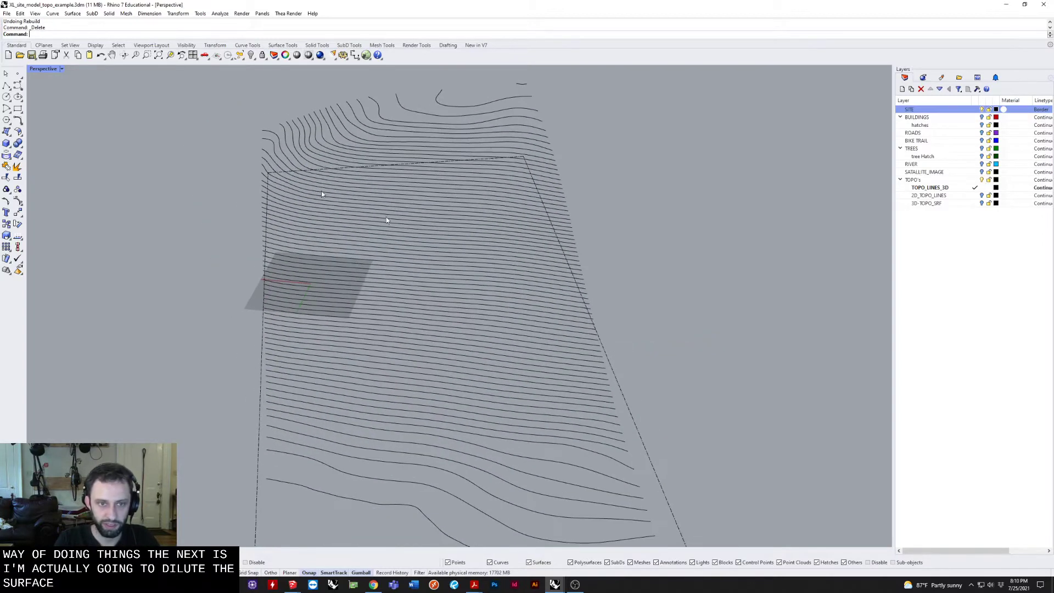
pyautogui.doubleClick(43, 69)
pyautogui.scroll(2, 301, 193)
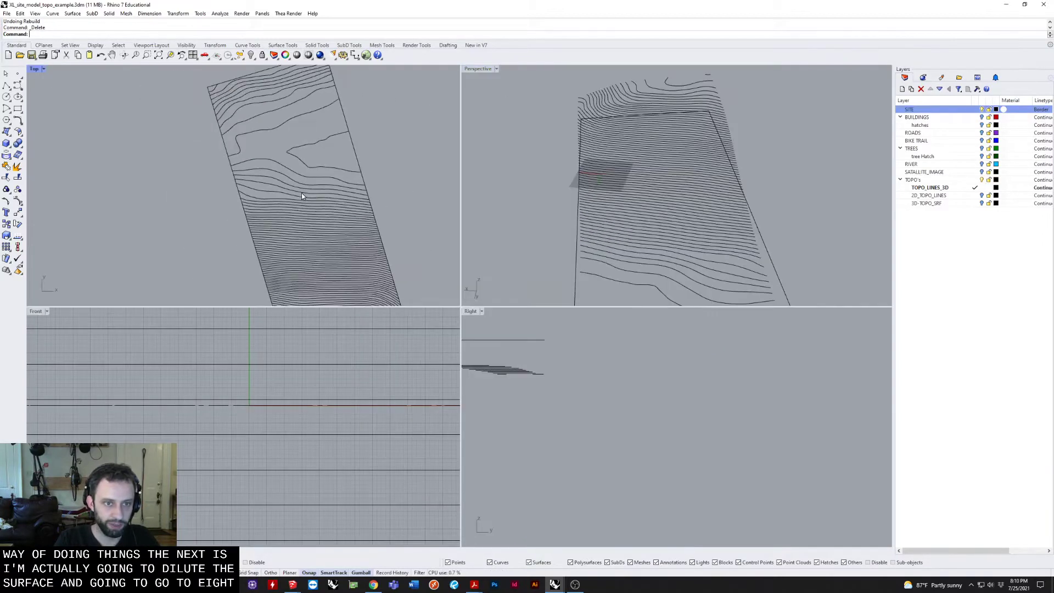
pyautogui.scroll(-3, 315, 187)
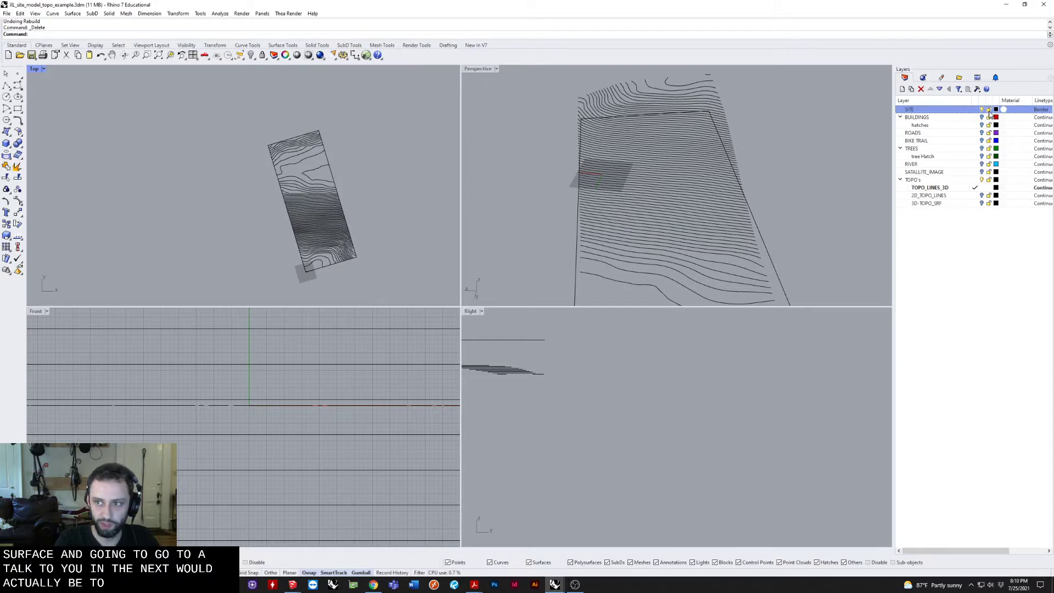
pyautogui.moveTo(235, 120); pyautogui.dragTo(423, 293)
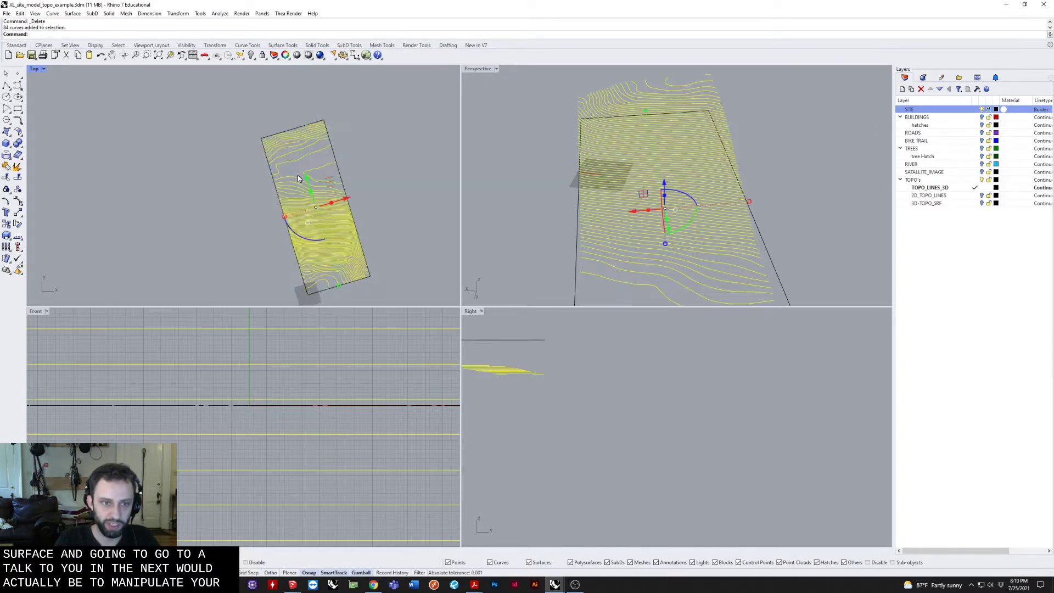
pyautogui.scroll(4, 329, 206)
pyautogui.moveTo(340, 202); pyautogui.dragTo(328, 194, button='right')
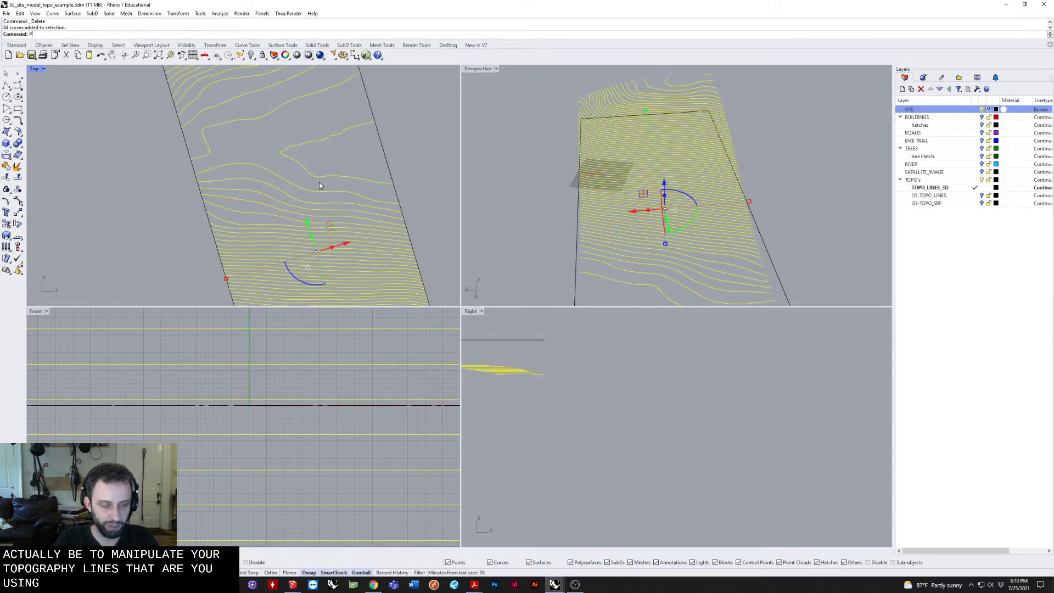
pyautogui.write('ointsOn')
# Turn on contour control points in a maximized Top view, then pick one contour curve.
pyautogui.press('Return')
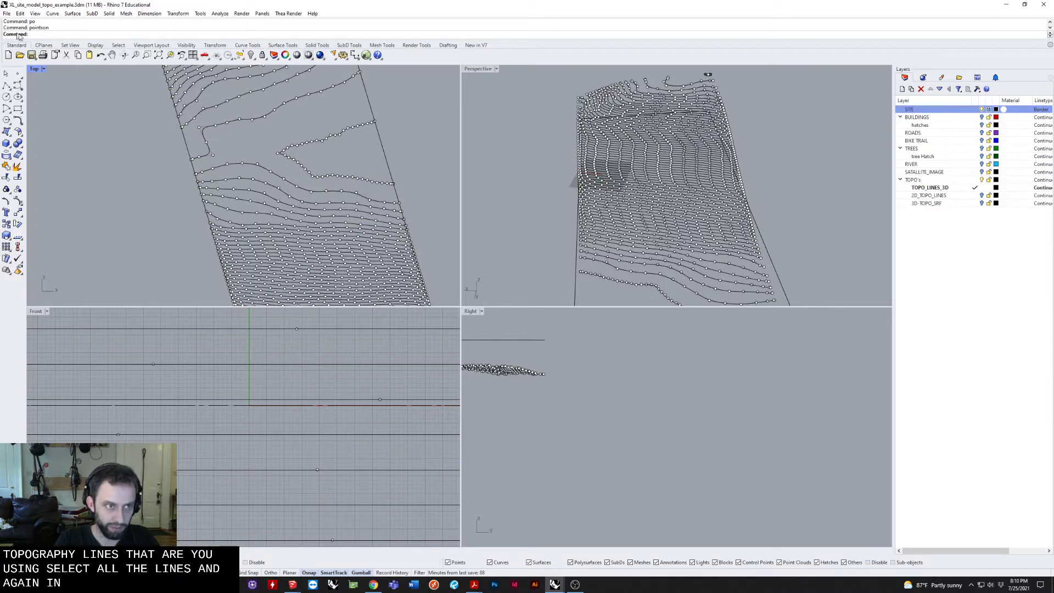
pyautogui.doubleClick(34, 71)
pyautogui.scroll(-2, 319, 269)
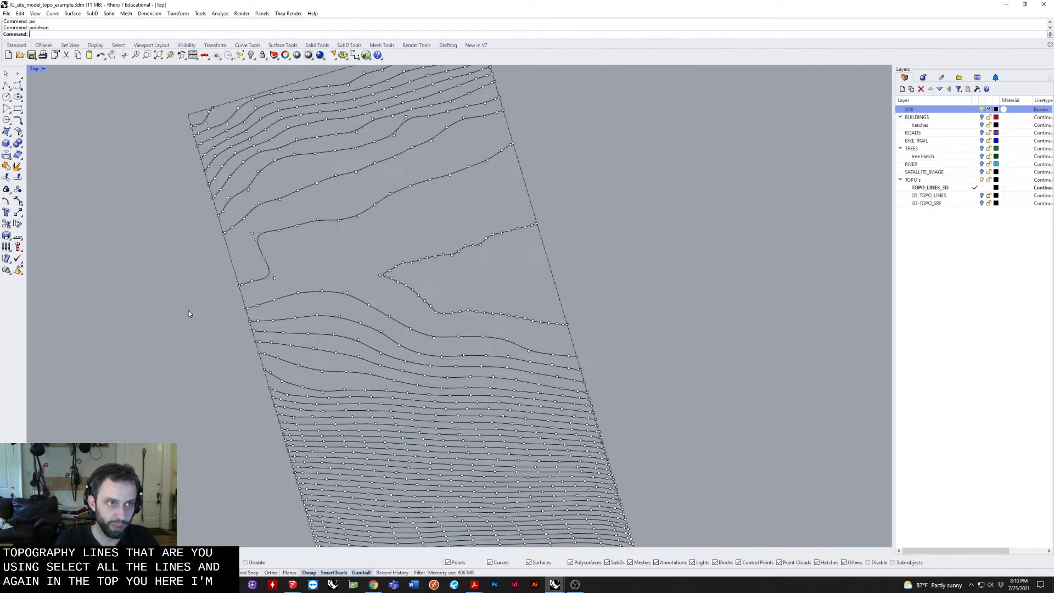
pyautogui.moveTo(320, 268); pyautogui.dragTo(337, 281, button='right')
pyautogui.scroll(2, 337, 280)
pyautogui.scroll(2, 371, 263)
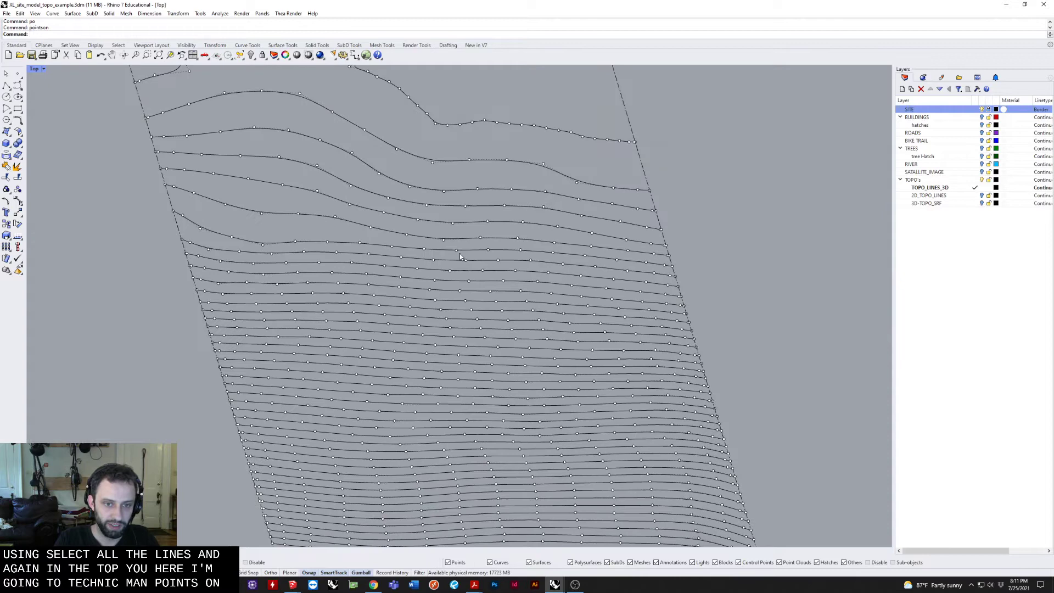
pyautogui.scroll(-2, 424, 254)
pyautogui.scroll(-2, 445, 297)
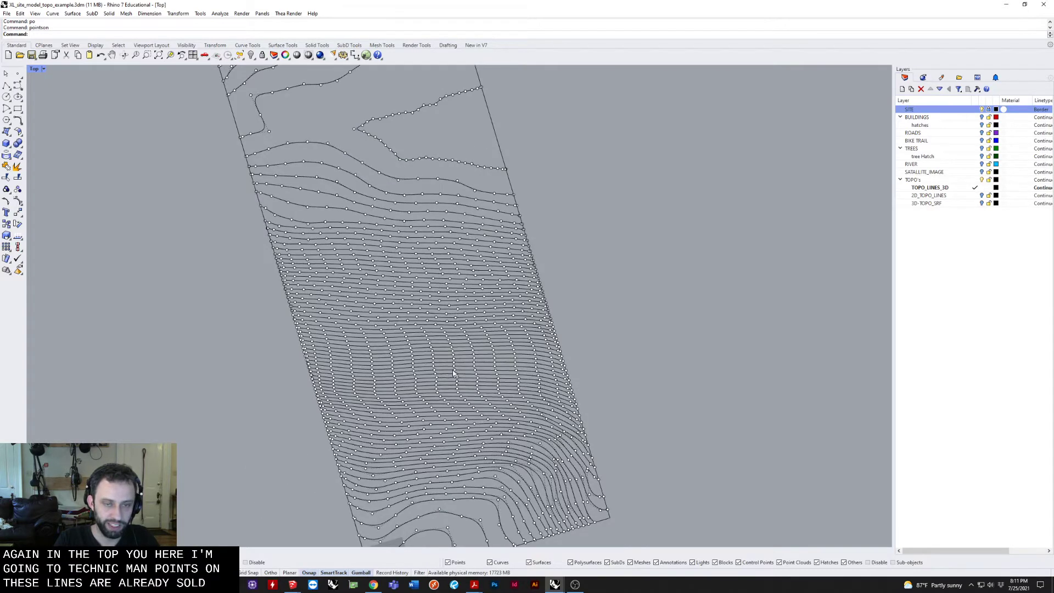
pyautogui.scroll(-2, 454, 372)
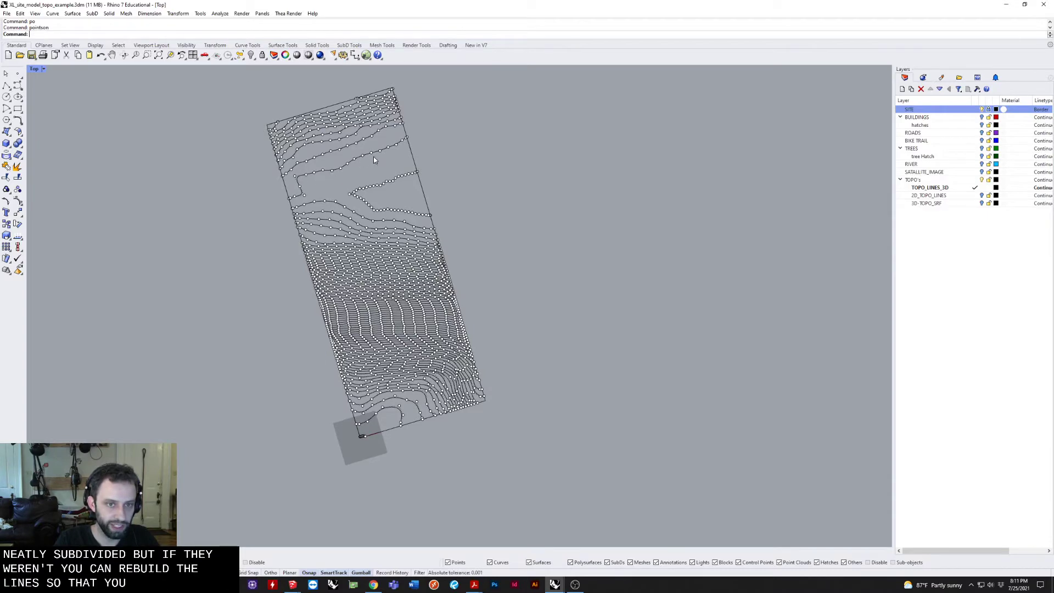
pyautogui.scroll(2, 345, 186)
pyautogui.scroll(2, 330, 198)
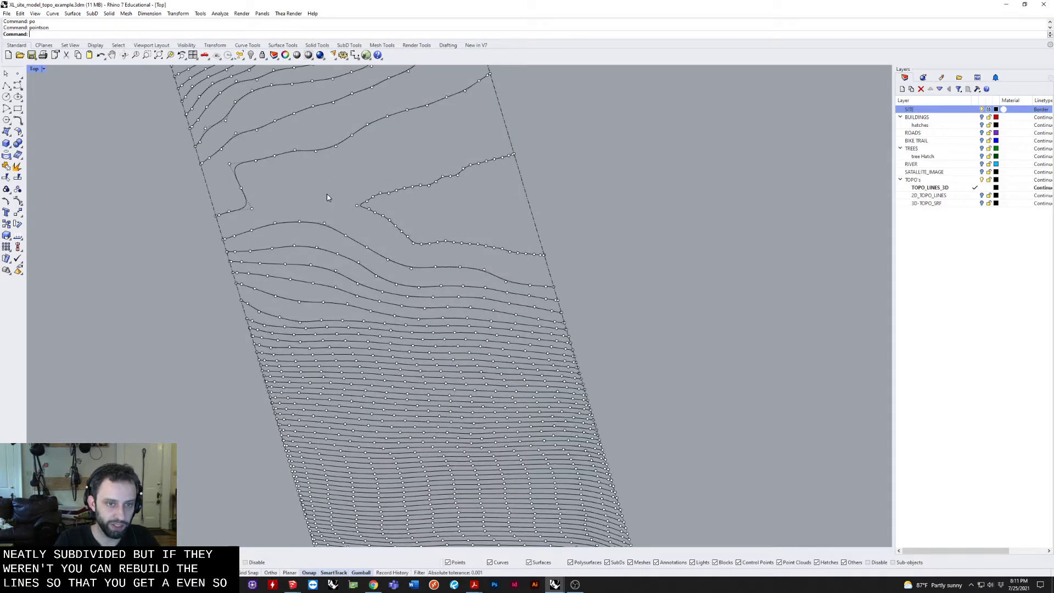
pyautogui.click(327, 244)
pyautogui.write('Reb')
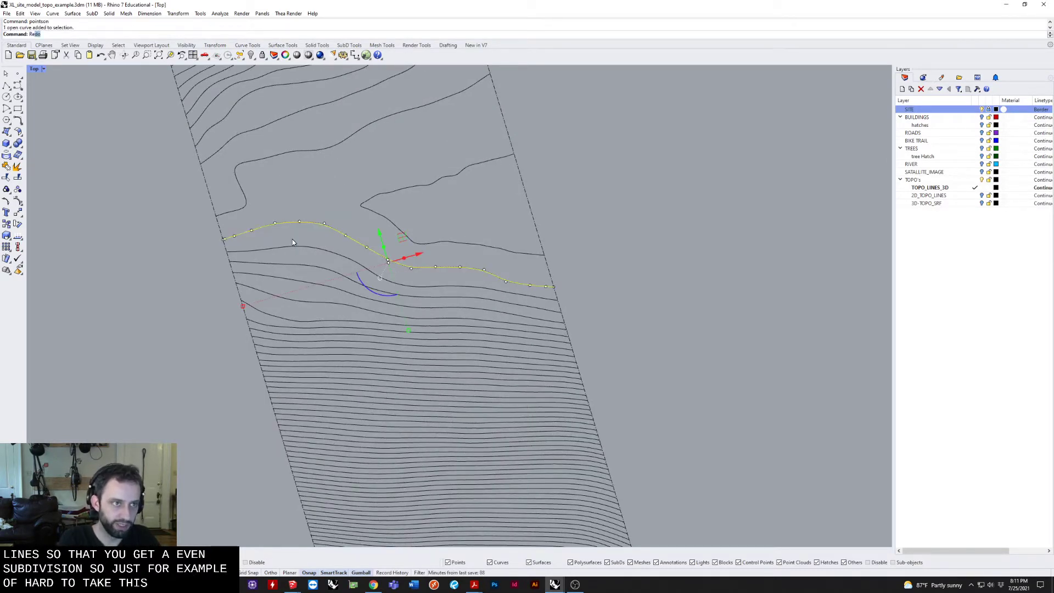
pyautogui.write('uild')
# Rebuild the selected contour curve to 10 control points at degree 3 and accept the preview.
pyautogui.press('Return')
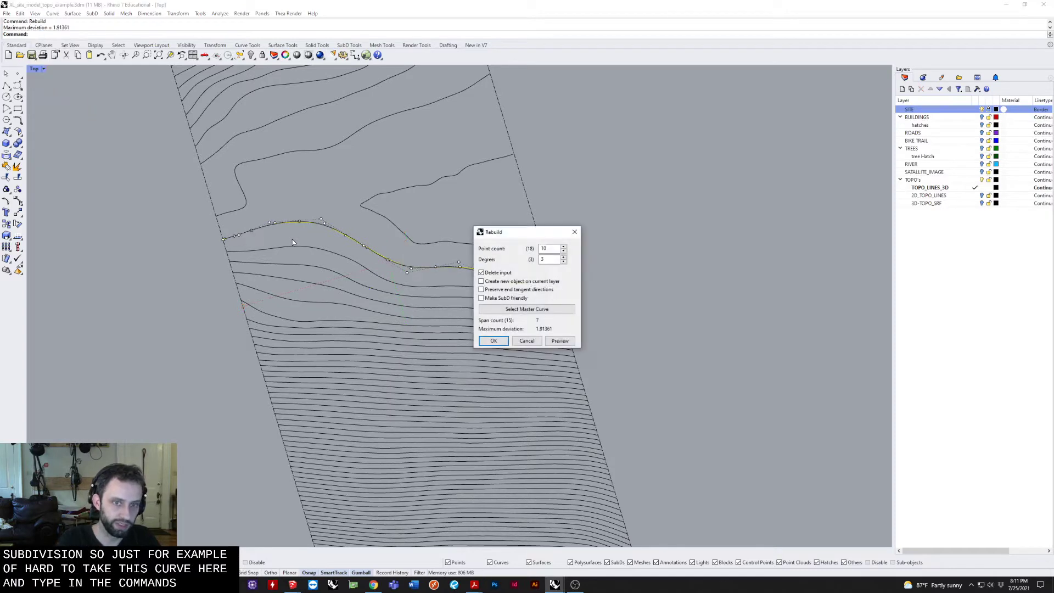
pyautogui.moveTo(505, 233); pyautogui.dragTo(759, 189)
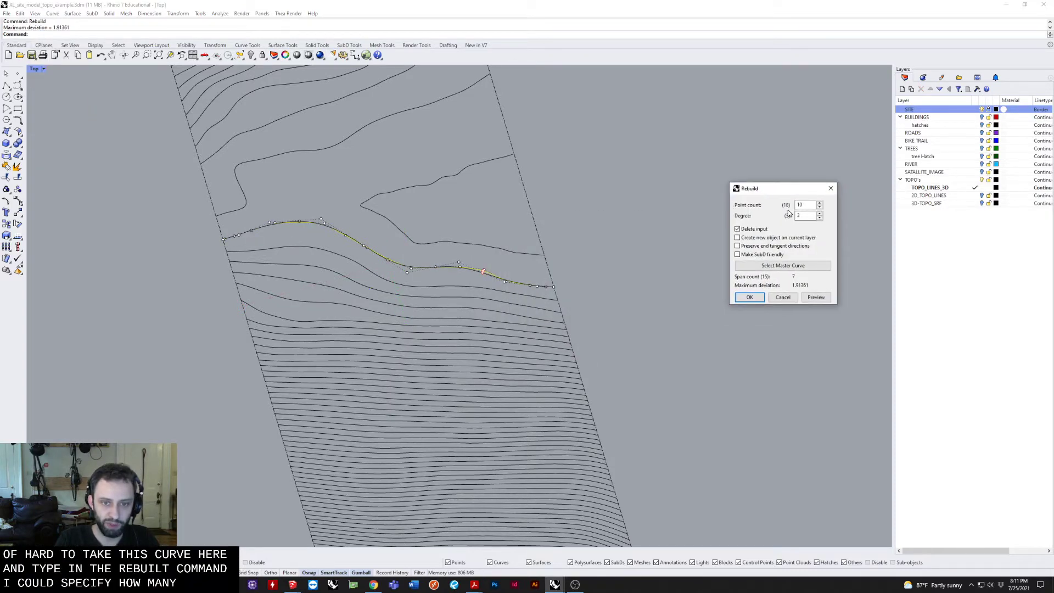
pyautogui.scroll(2, 527, 284)
pyautogui.scroll(2, 495, 272)
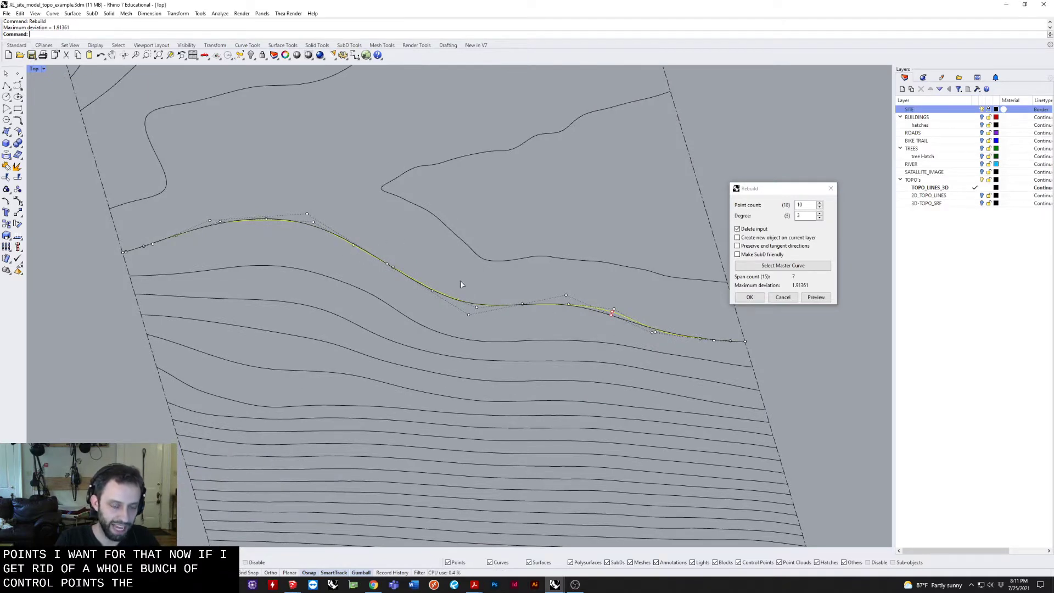
pyautogui.scroll(3, 565, 298)
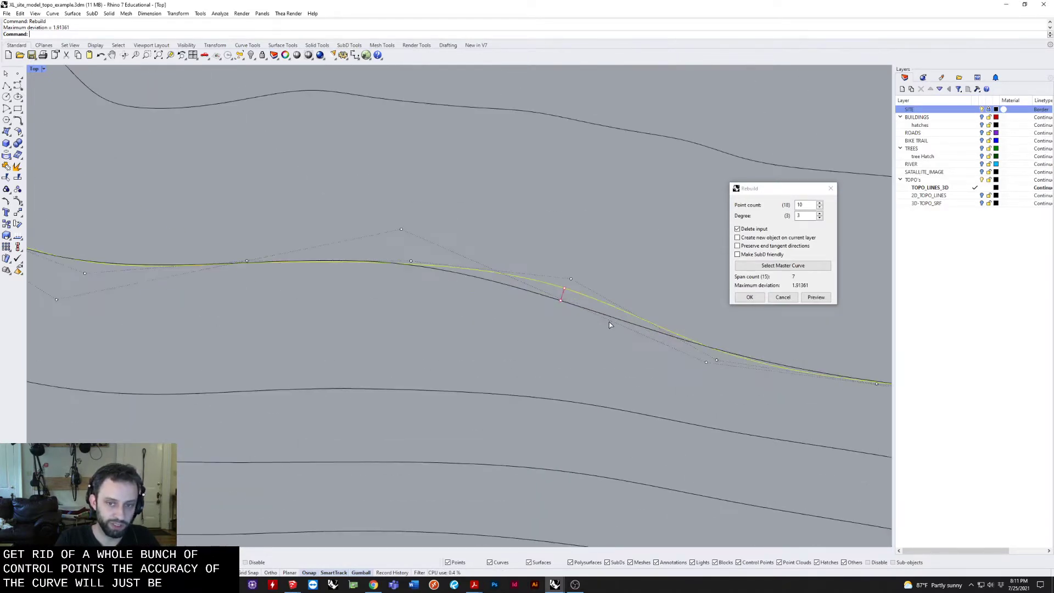
pyautogui.scroll(2, 552, 297)
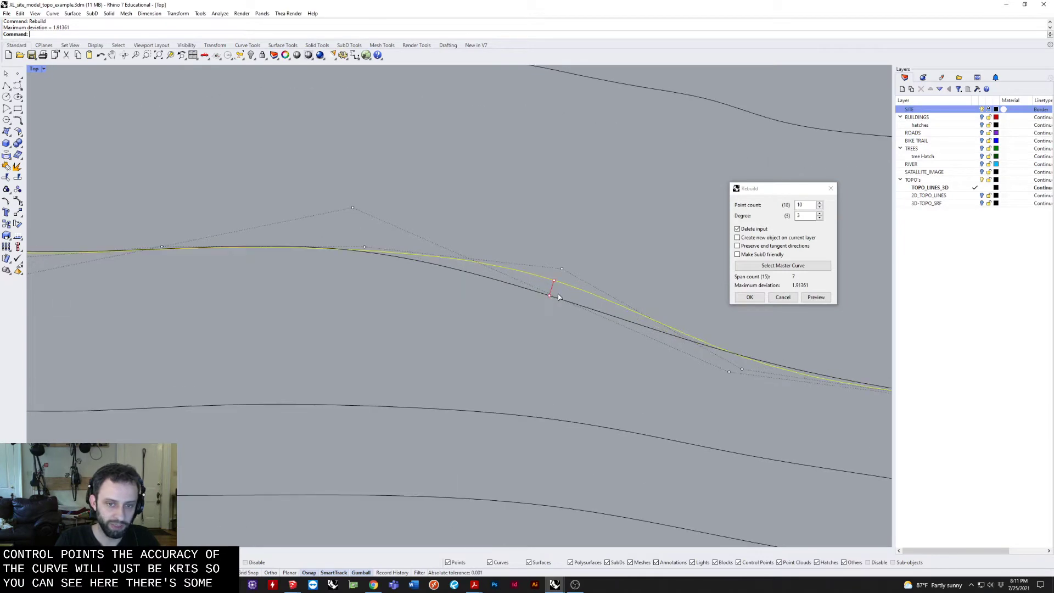
pyautogui.scroll(-3, 579, 295)
pyautogui.scroll(-3, 579, 295)
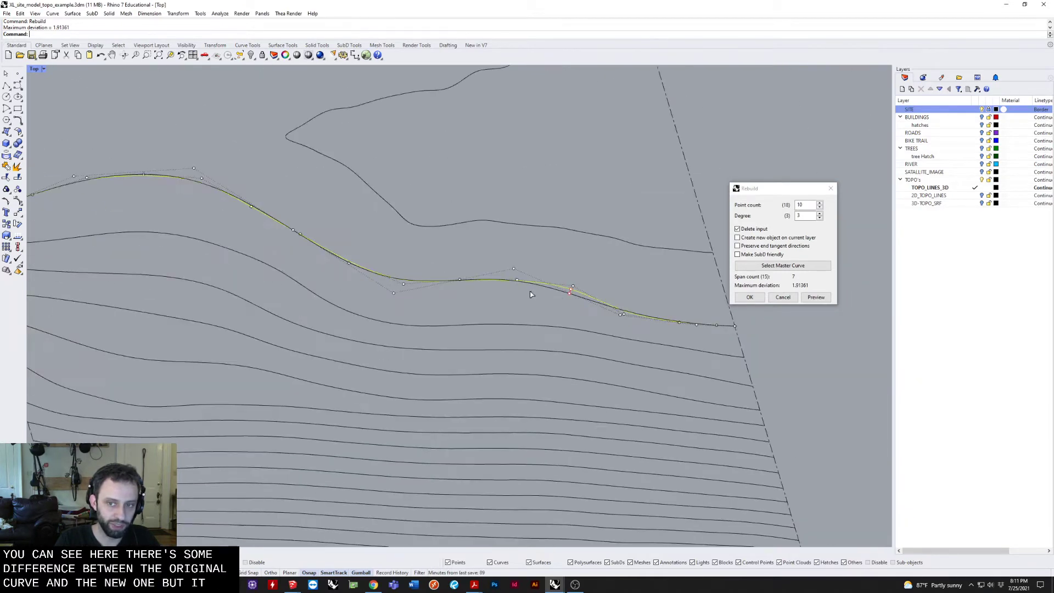
pyautogui.scroll(-2, 643, 280)
pyautogui.click(781, 299)
pyautogui.scroll(-5, 300, 250)
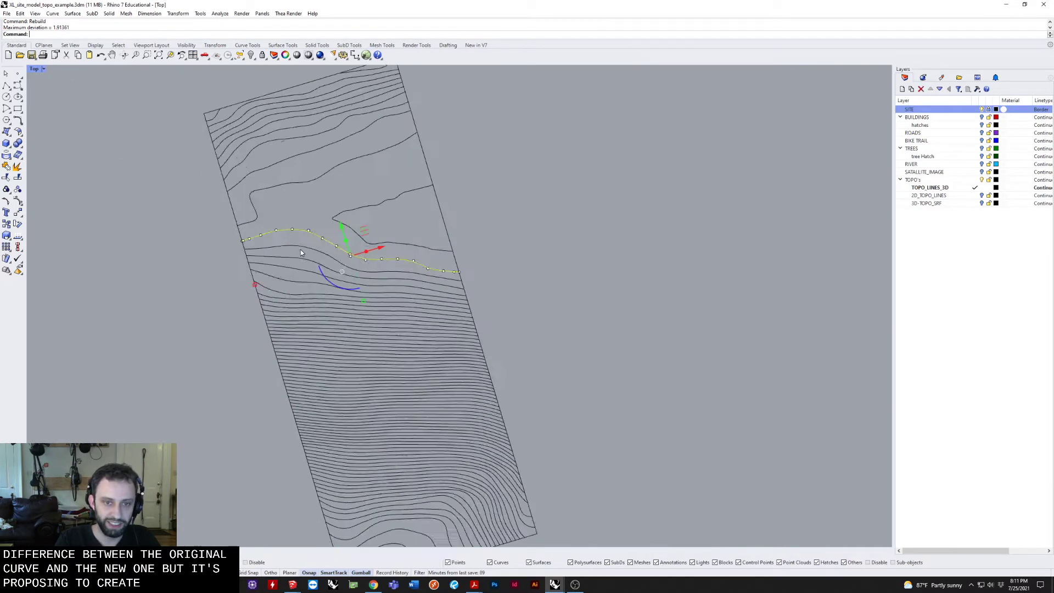
pyautogui.scroll(-3, 246, 151)
# Turn on control points for all contours and pull points on the upper contour downward.
pyautogui.moveTo(233, 140); pyautogui.dragTo(485, 413)
pyautogui.scroll(3, 320, 246)
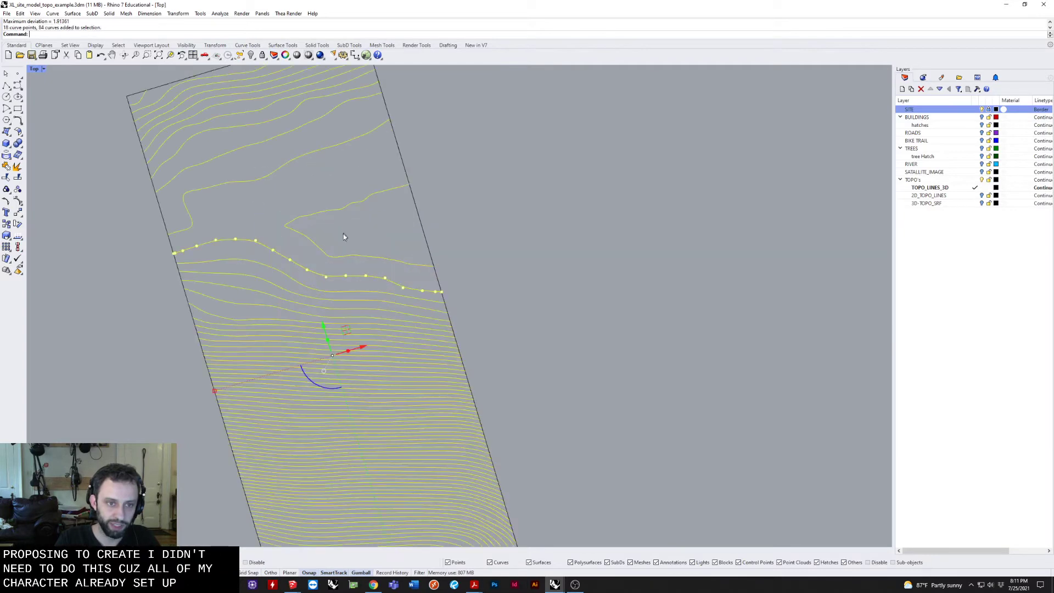
pyautogui.scroll(-2, 343, 235)
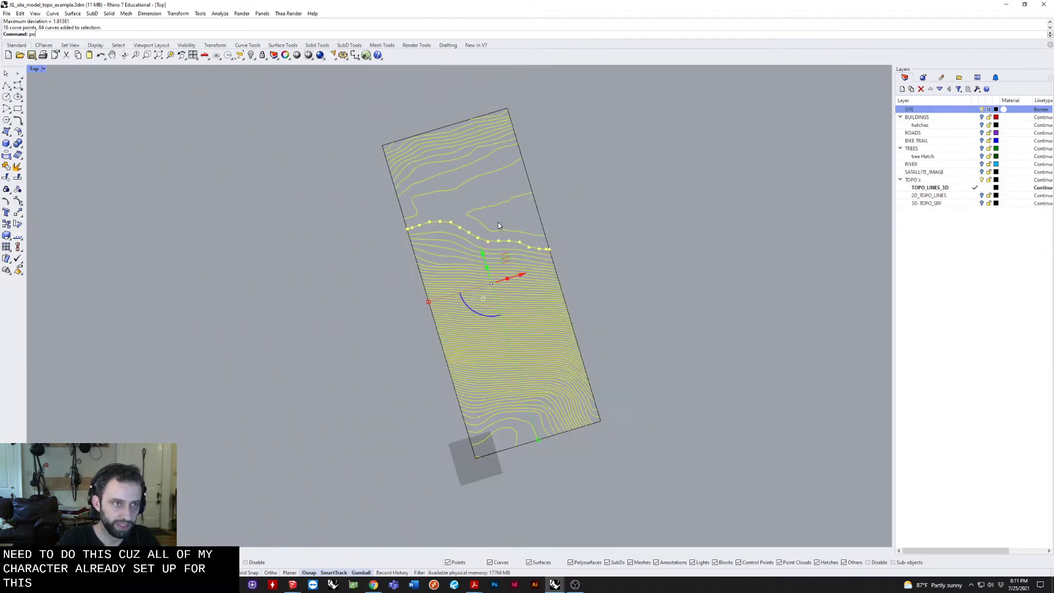
pyautogui.press('F10')
pyautogui.scroll(2, 492, 229)
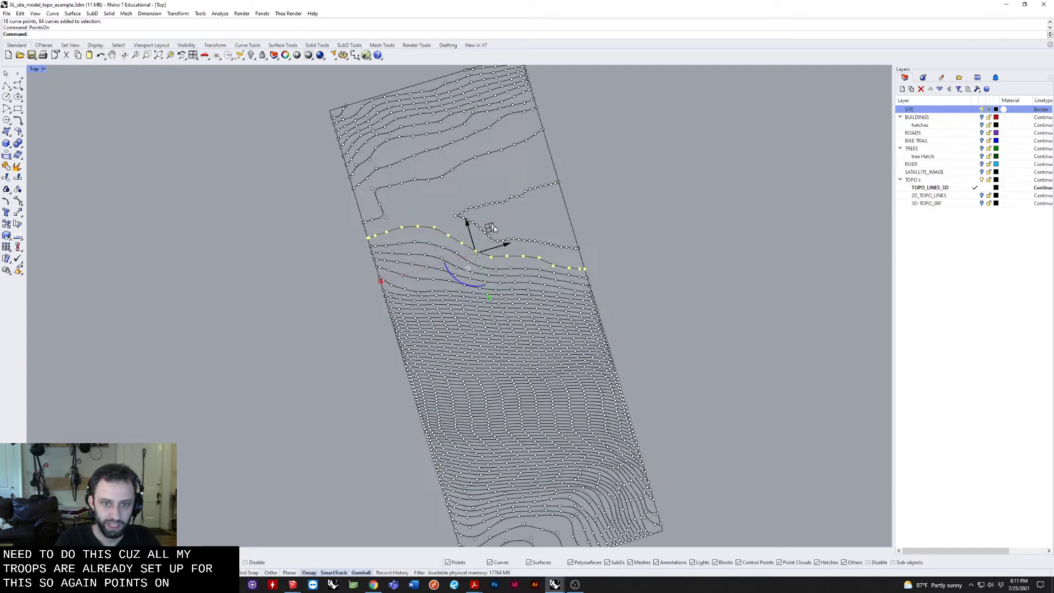
pyautogui.scroll(3, 493, 227)
pyautogui.scroll(3, 494, 231)
pyautogui.scroll(2, 346, 247)
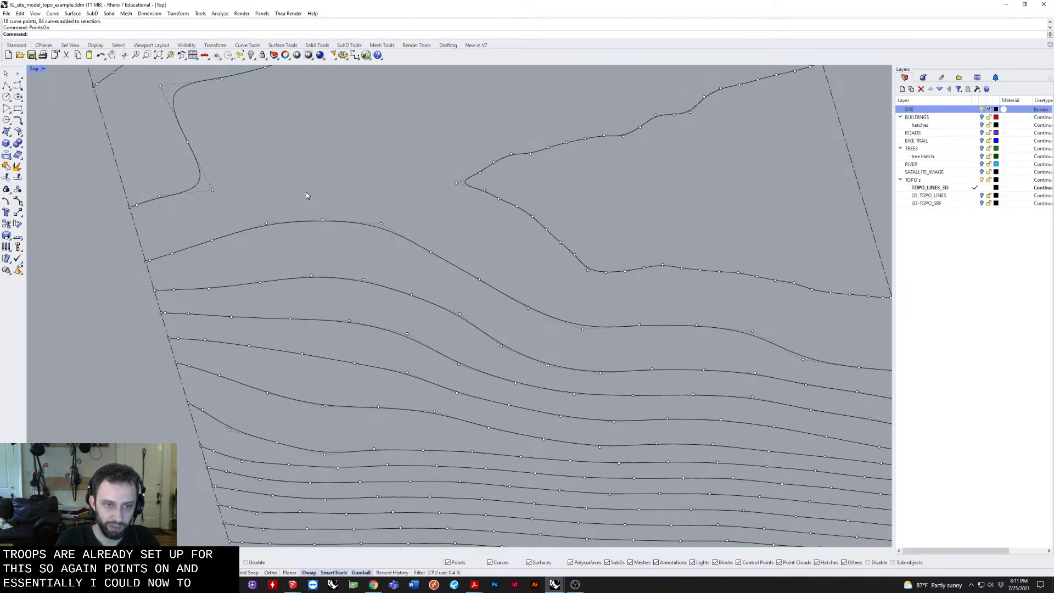
pyautogui.moveTo(306, 192); pyautogui.dragTo(432, 247)
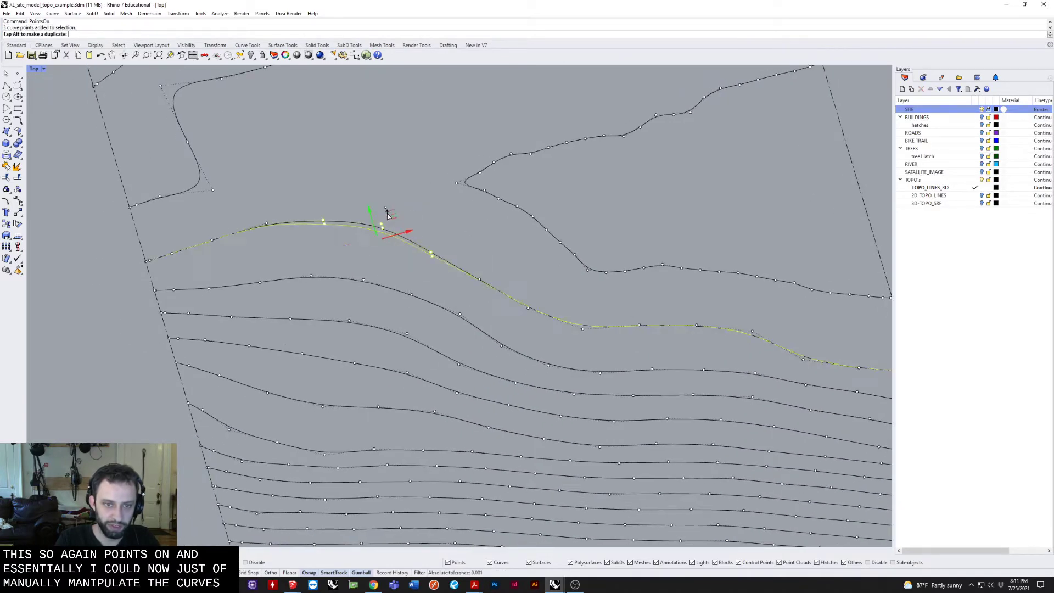
pyautogui.moveTo(372, 210); pyautogui.dragTo(373, 243)
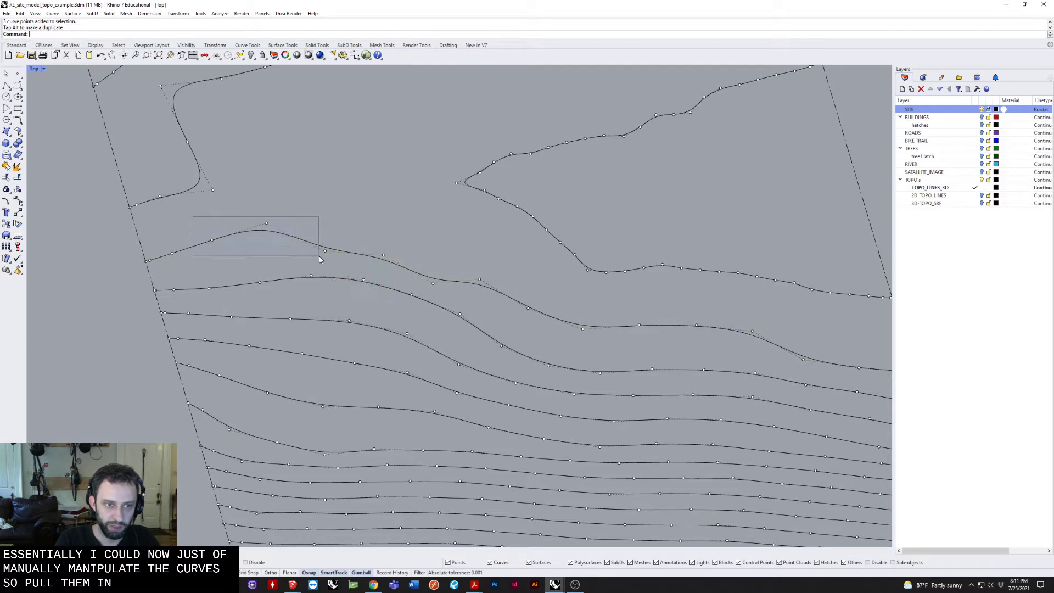
pyautogui.moveTo(193, 217); pyautogui.dragTo(319, 256)
pyautogui.moveTo(274, 227); pyautogui.dragTo(272, 247)
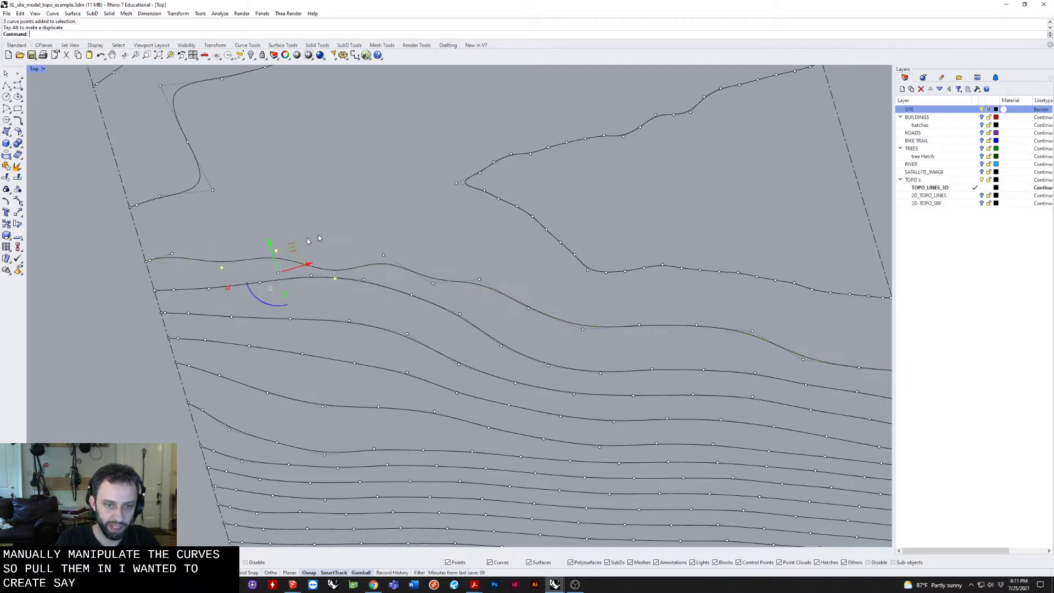
pyautogui.moveTo(206, 241); pyautogui.dragTo(234, 278)
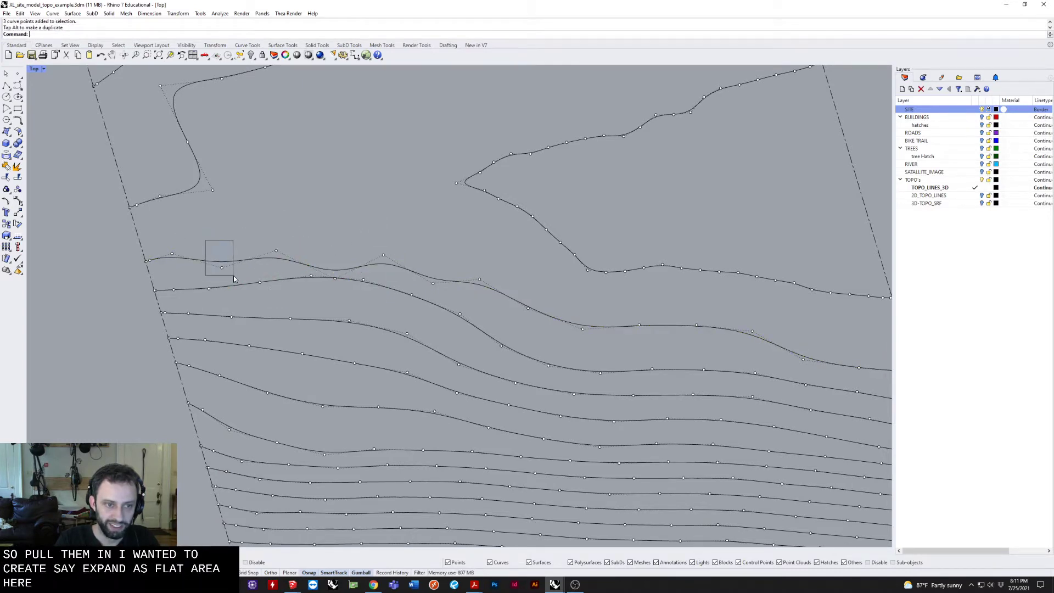
pyautogui.press('Escape')
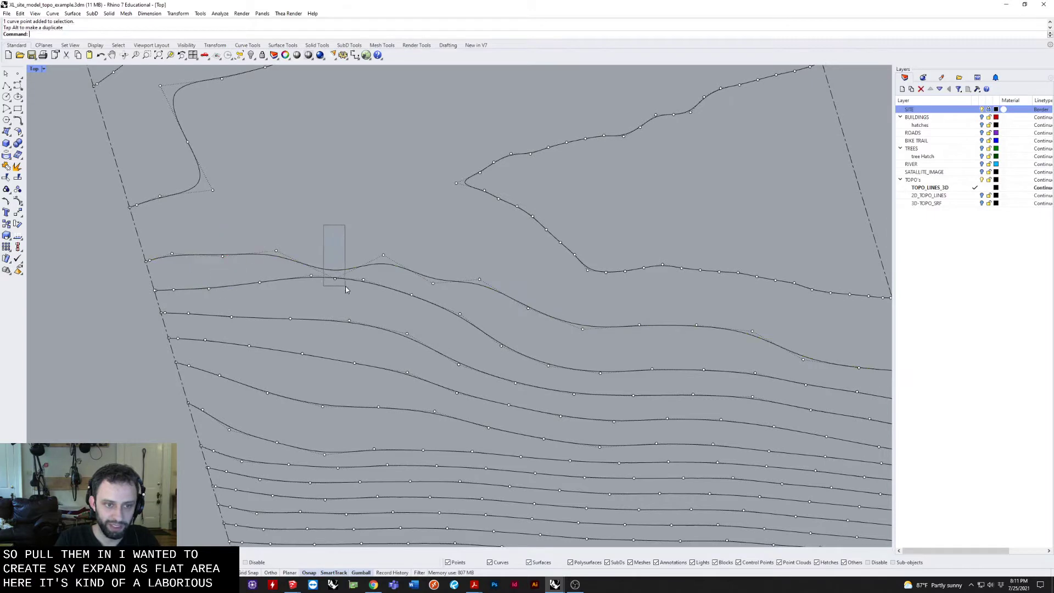
# Raise groups of control points on the lower contours to reshape their bends.
pyautogui.moveTo(323, 224)
pyautogui.mouseDown()
pyautogui.moveTo(345, 286)
pyautogui.moveTo(337, 252)
pyautogui.mouseUp()
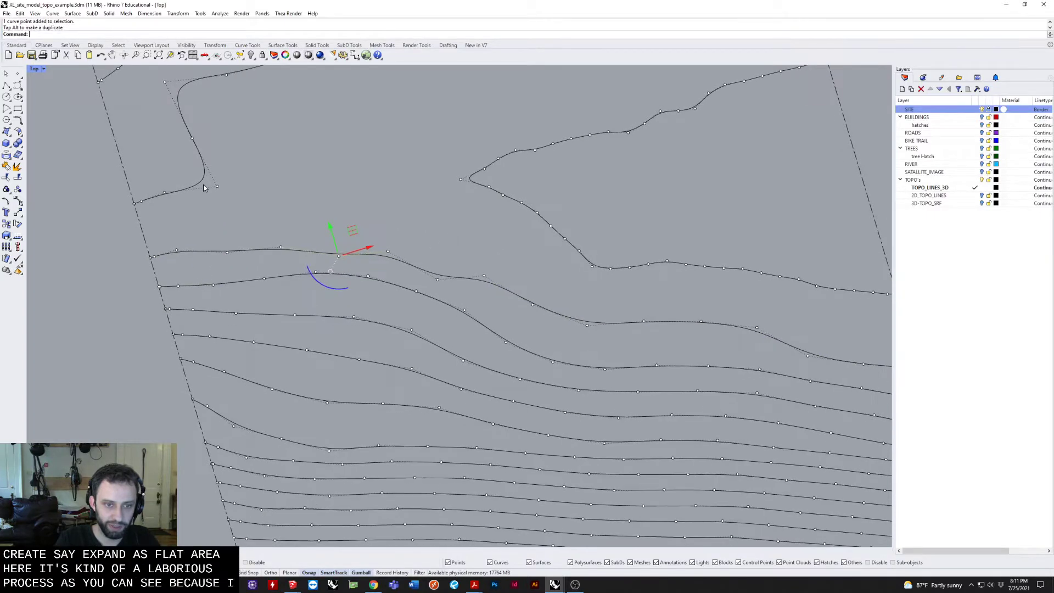
pyautogui.moveTo(208, 226); pyautogui.dragTo(474, 265)
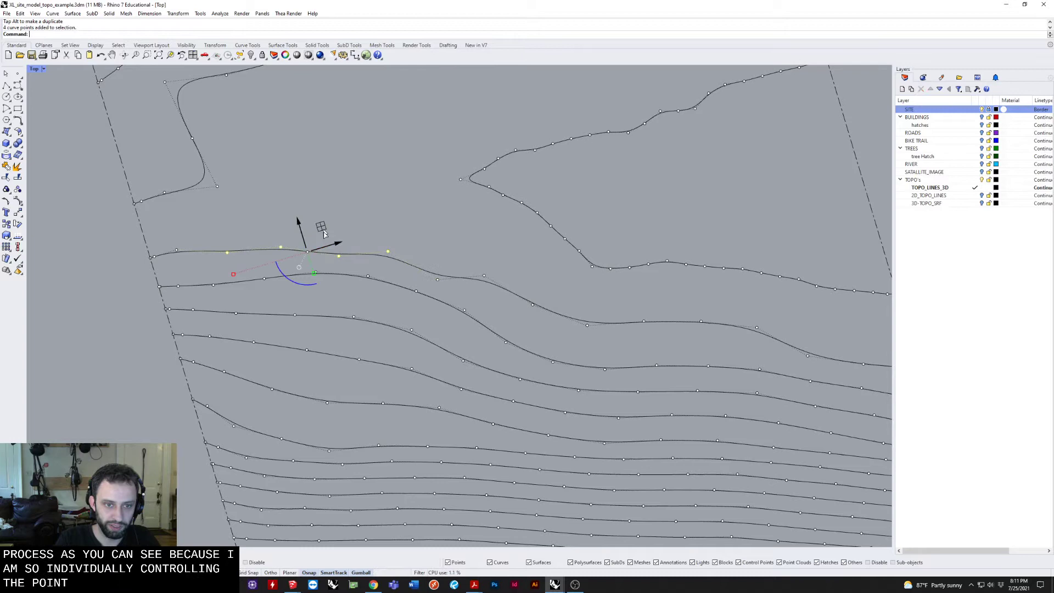
pyautogui.press('Escape')
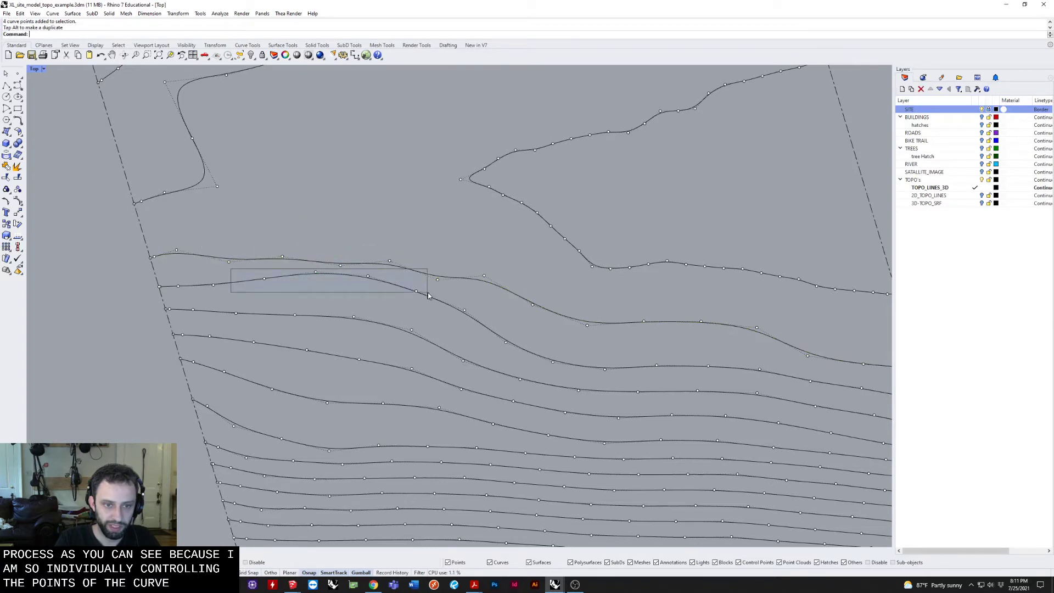
pyautogui.moveTo(429, 295); pyautogui.dragTo(429, 294)
pyautogui.click(342, 309)
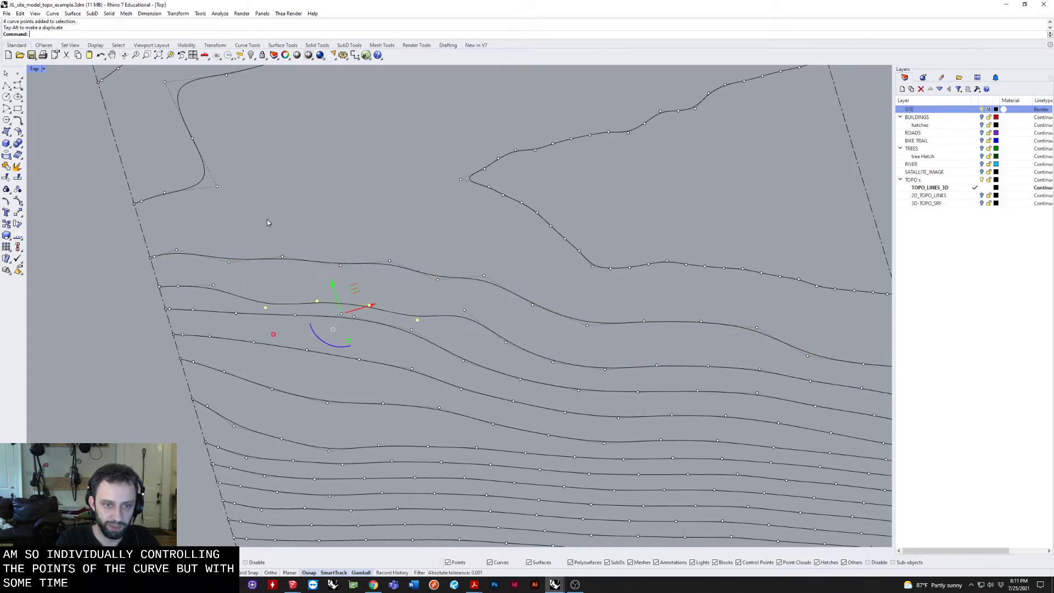
pyautogui.moveTo(253, 223); pyautogui.dragTo(439, 286)
pyautogui.moveTo(341, 272); pyautogui.dragTo(357, 302)
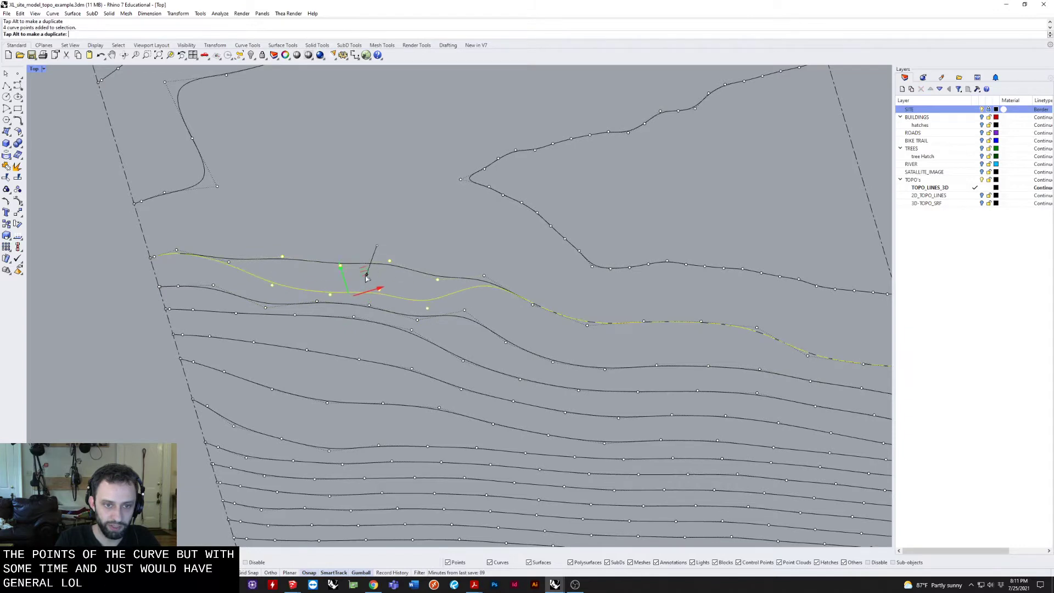
pyautogui.press('Escape')
pyautogui.scroll(-2, 321, 334)
pyautogui.scroll(4, 337, 325)
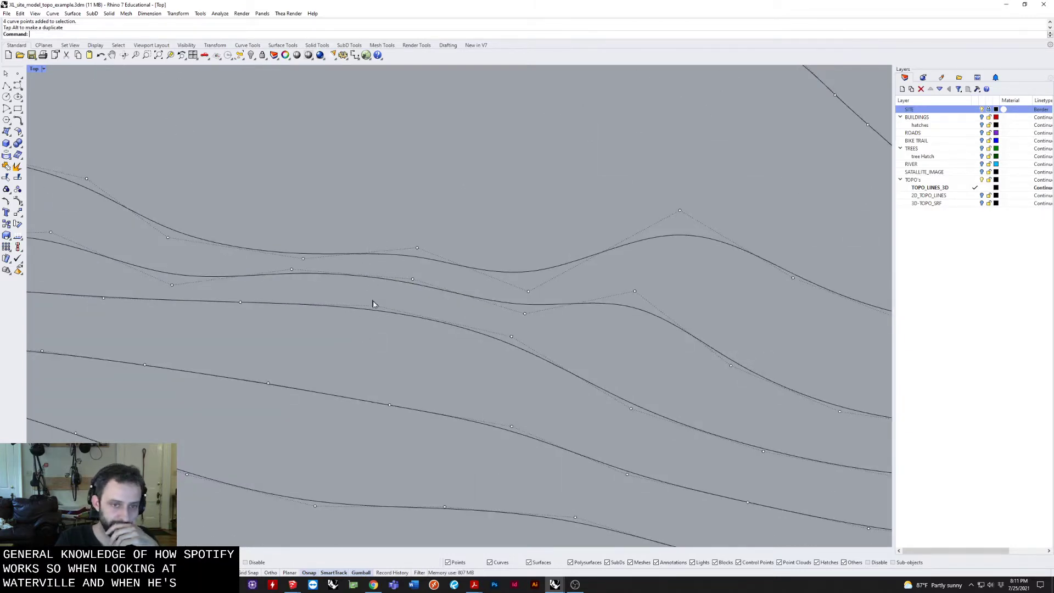
pyautogui.scroll(-4, 352, 299)
# Spread the bunched contours by shifting and pushing down their control points.
pyautogui.moveTo(276, 238); pyautogui.dragTo(453, 327)
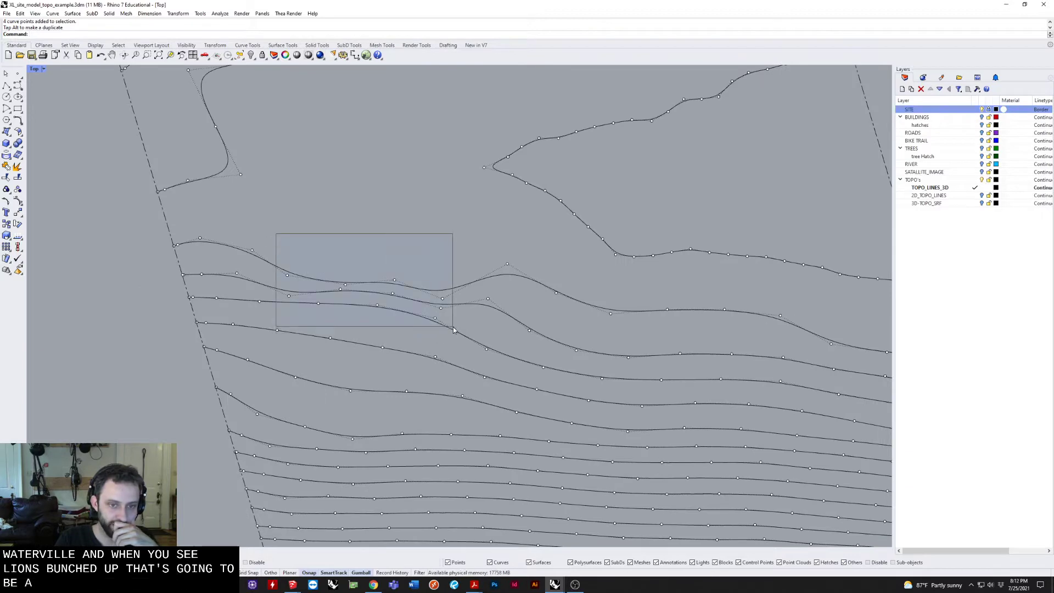
pyautogui.moveTo(363, 289); pyautogui.dragTo(377, 283)
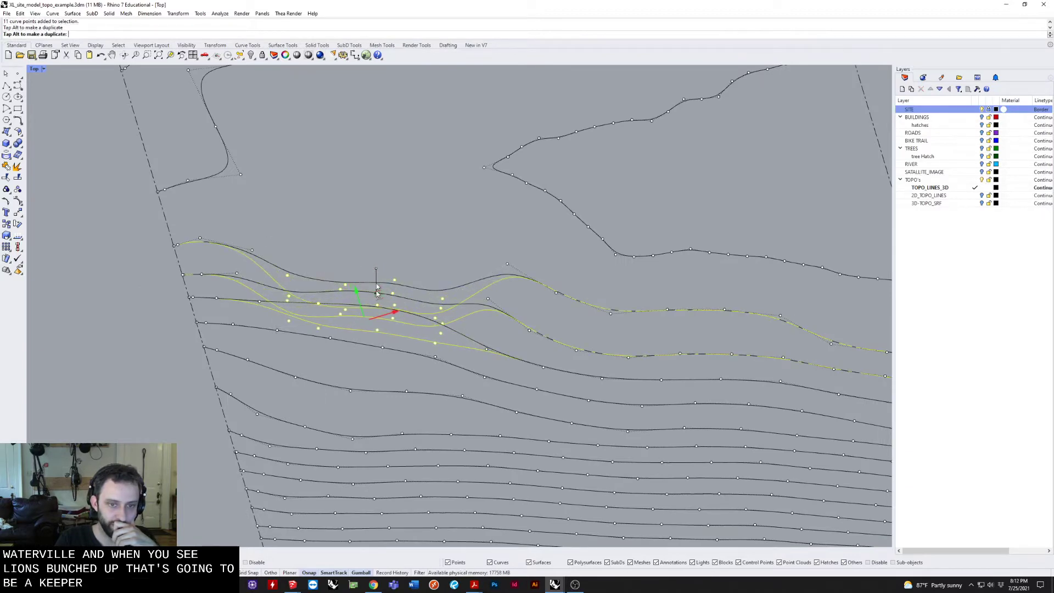
pyautogui.press('Escape')
pyautogui.scroll(-5, 376, 283)
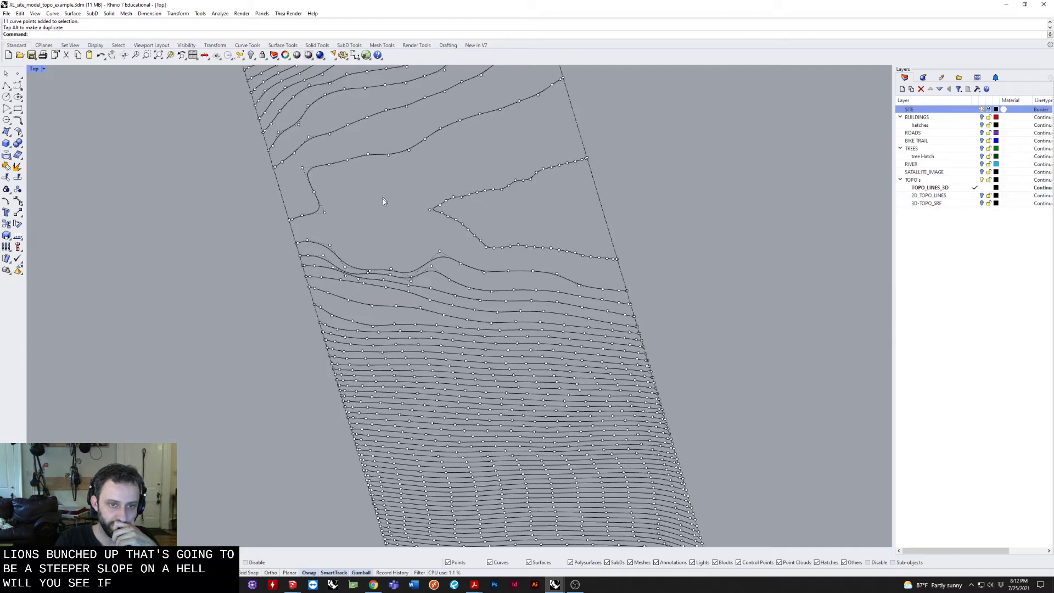
pyautogui.moveTo(383, 198); pyautogui.dragTo(359, 216, button='right')
pyautogui.scroll(5, 356, 319)
pyautogui.scroll(1, 356, 319)
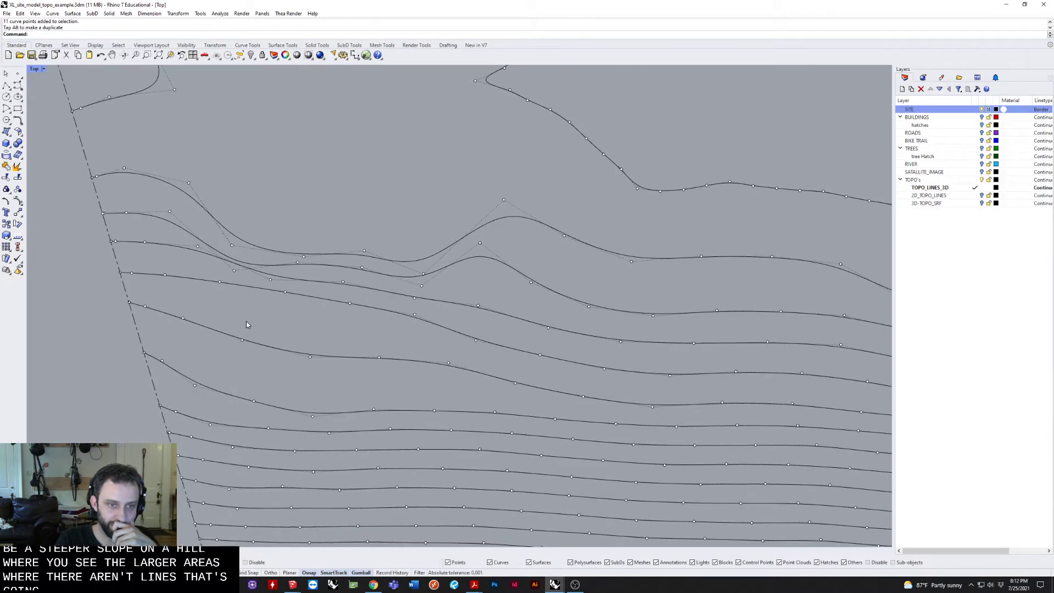
pyautogui.moveTo(454, 218); pyautogui.dragTo(453, 221)
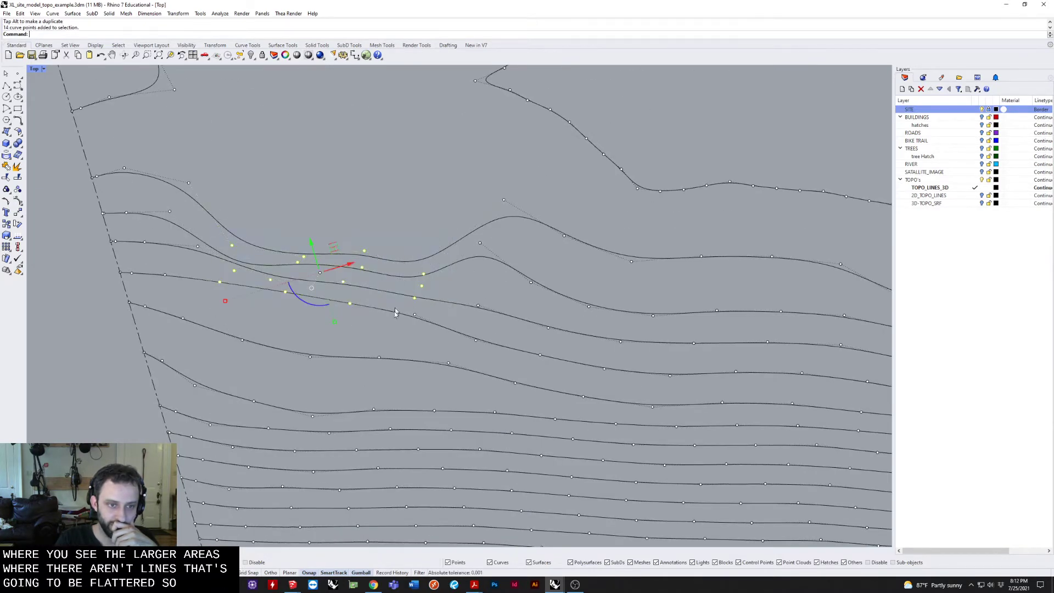
pyautogui.click(216, 309)
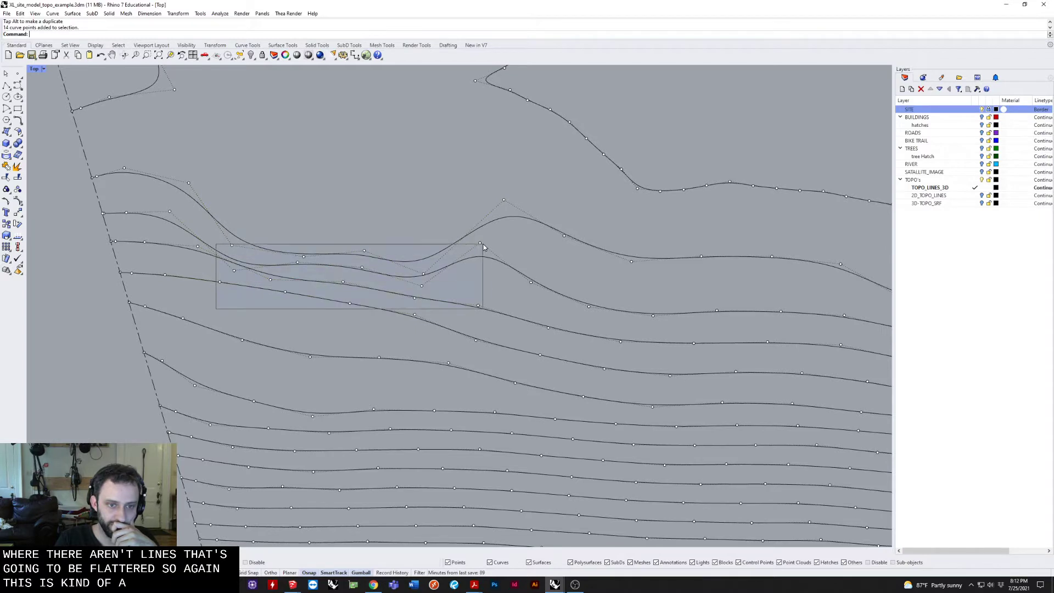
pyautogui.moveTo(216, 309); pyautogui.dragTo(483, 244)
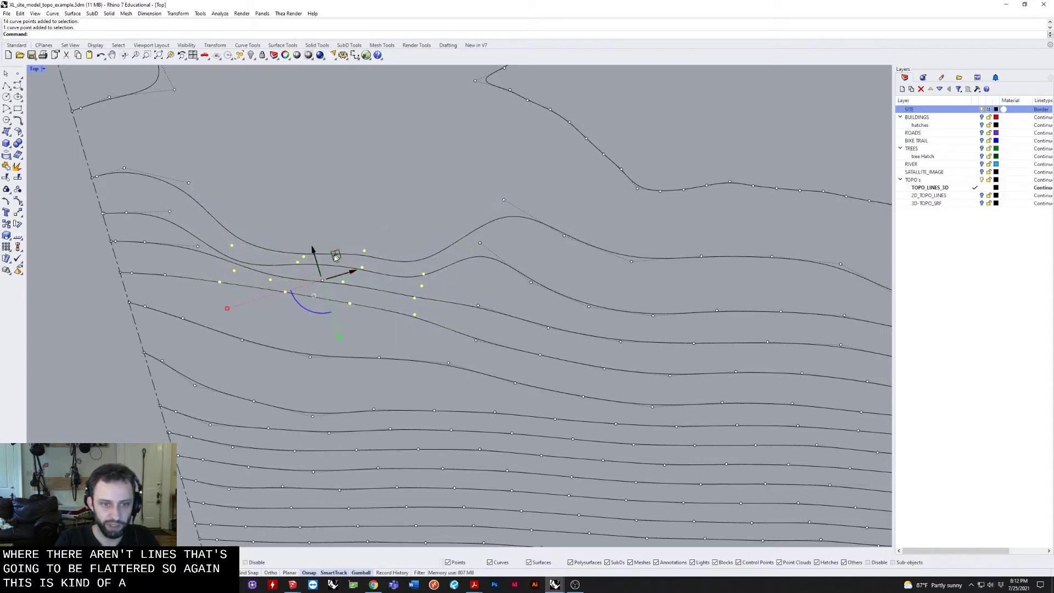
pyautogui.moveTo(312, 245); pyautogui.dragTo(313, 272)
pyautogui.click(267, 297)
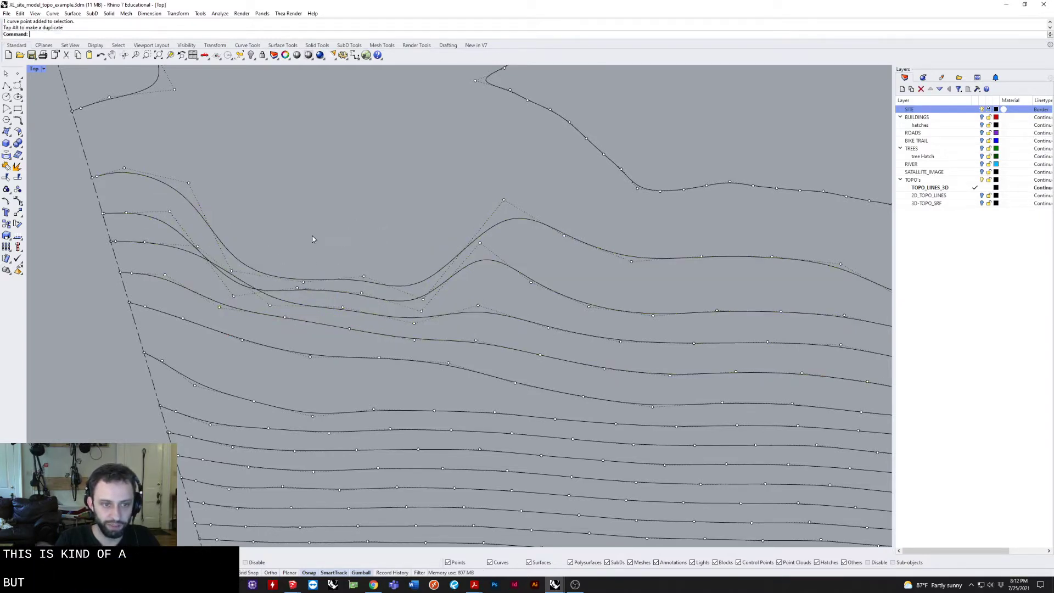
pyautogui.scroll(-3, 354, 240)
pyautogui.scroll(4, 314, 218)
# Move single control points on the lower contours to bend the curves.
pyautogui.moveTo(350, 231)
pyautogui.mouseDown(button='right')
pyautogui.moveTo(327, 250)
pyautogui.moveTo(330, 261)
pyautogui.mouseUp(button='right')
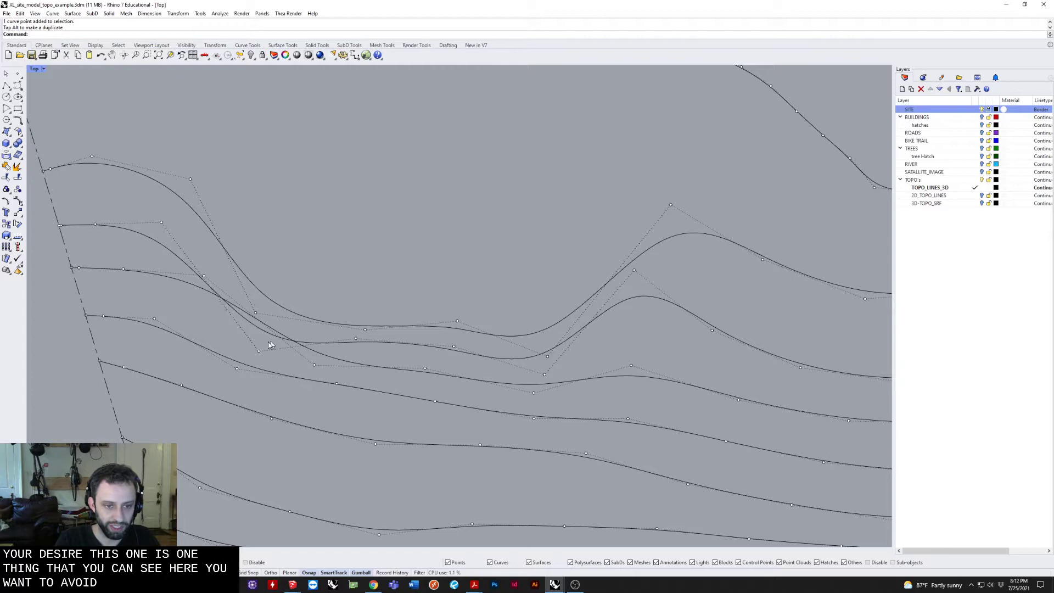
pyautogui.moveTo(261, 349); pyautogui.dragTo(278, 313)
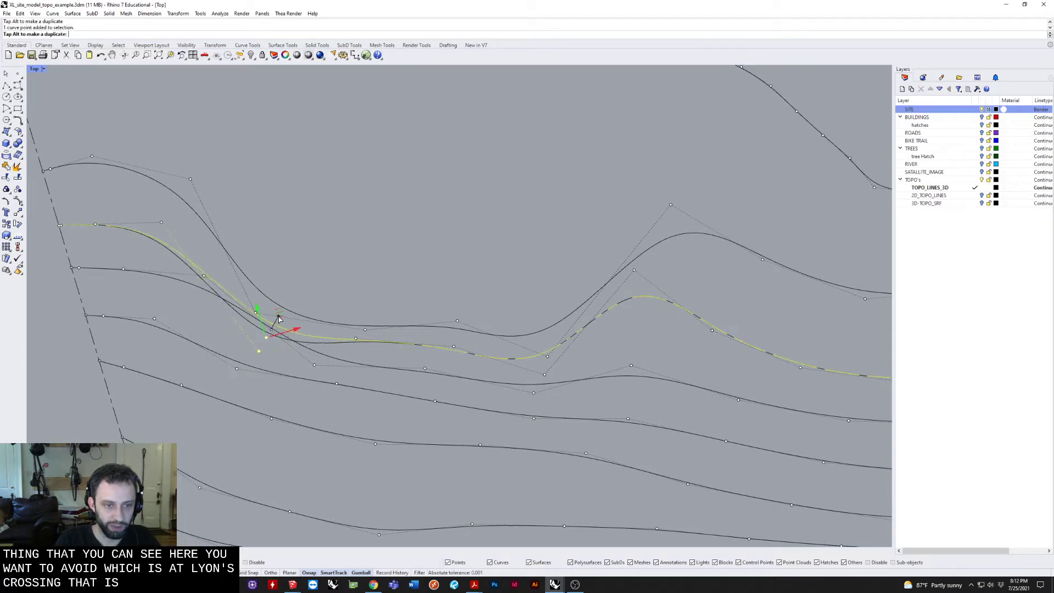
pyautogui.press('Escape')
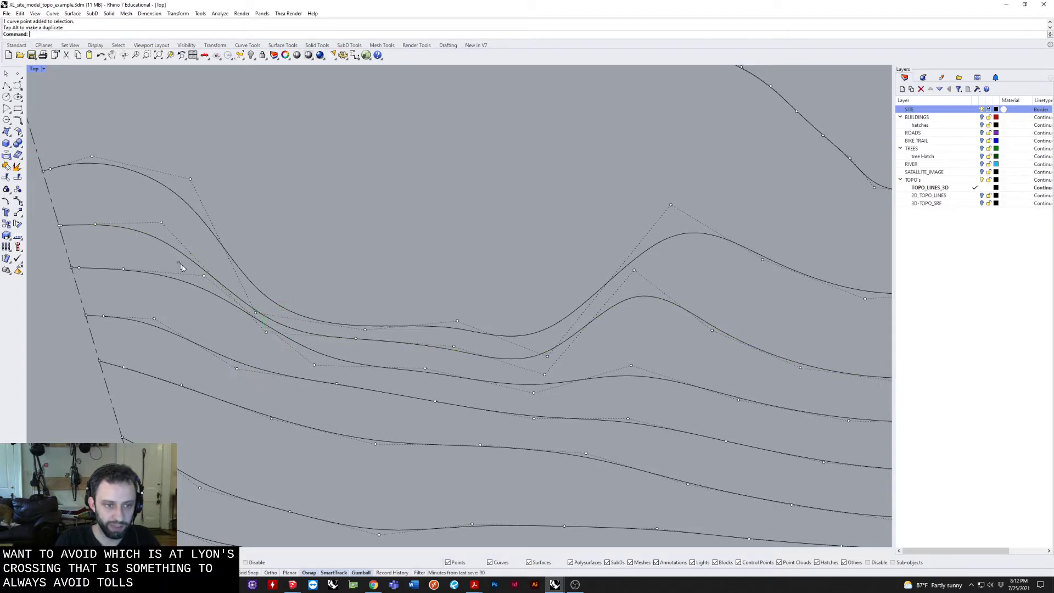
pyautogui.click(204, 274)
pyautogui.moveTo(218, 252); pyautogui.dragTo(202, 284)
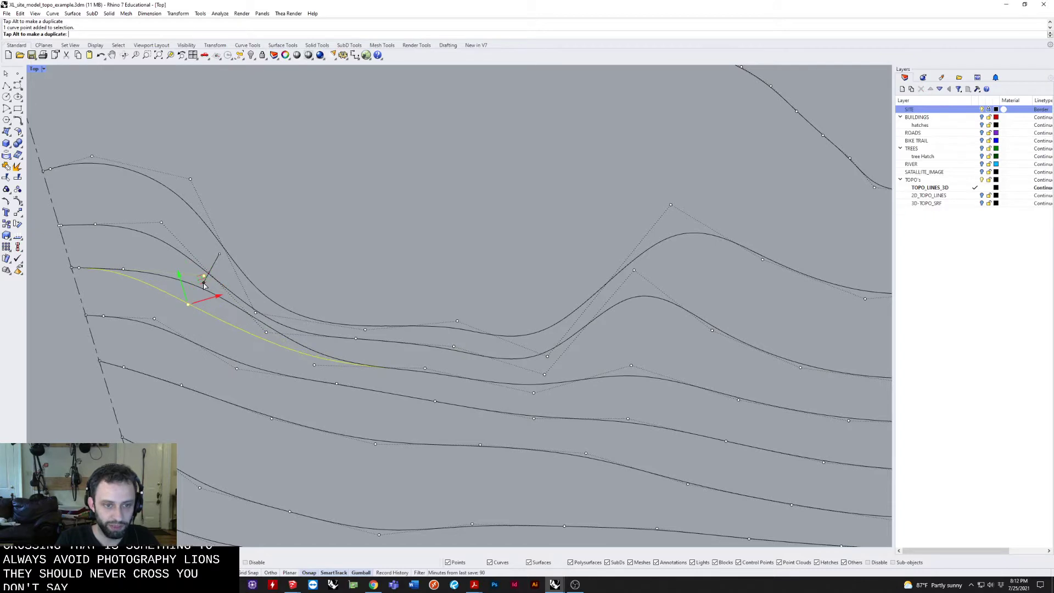
# Pull control points down-right and reshape the raised bump in the contour.
pyautogui.moveTo(428, 288); pyautogui.dragTo(507, 354)
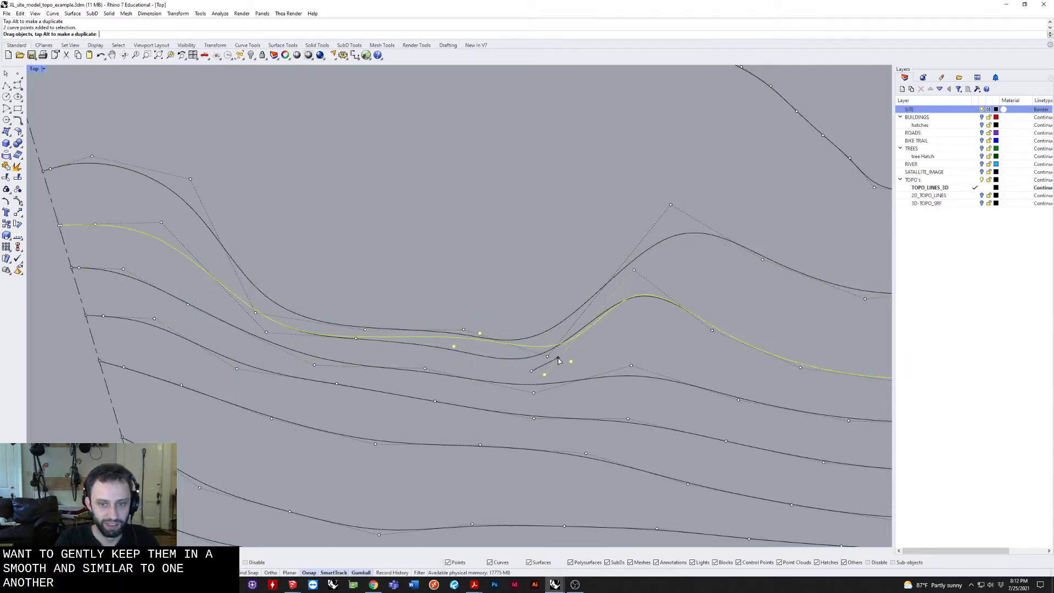
pyautogui.moveTo(676, 354); pyautogui.dragTo(461, 355, button='right')
pyautogui.moveTo(408, 256); pyautogui.dragTo(449, 310)
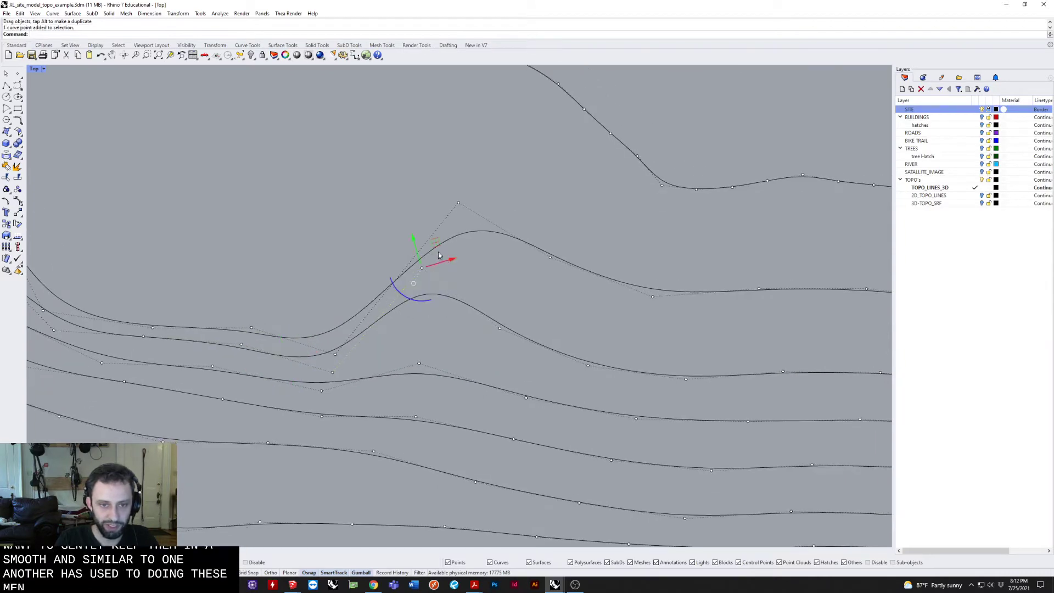
pyautogui.moveTo(445, 260); pyautogui.dragTo(457, 248)
pyautogui.press('Escape')
pyautogui.moveTo(412, 346); pyautogui.dragTo(351, 344, button='right')
pyautogui.scroll(-5, 354, 346)
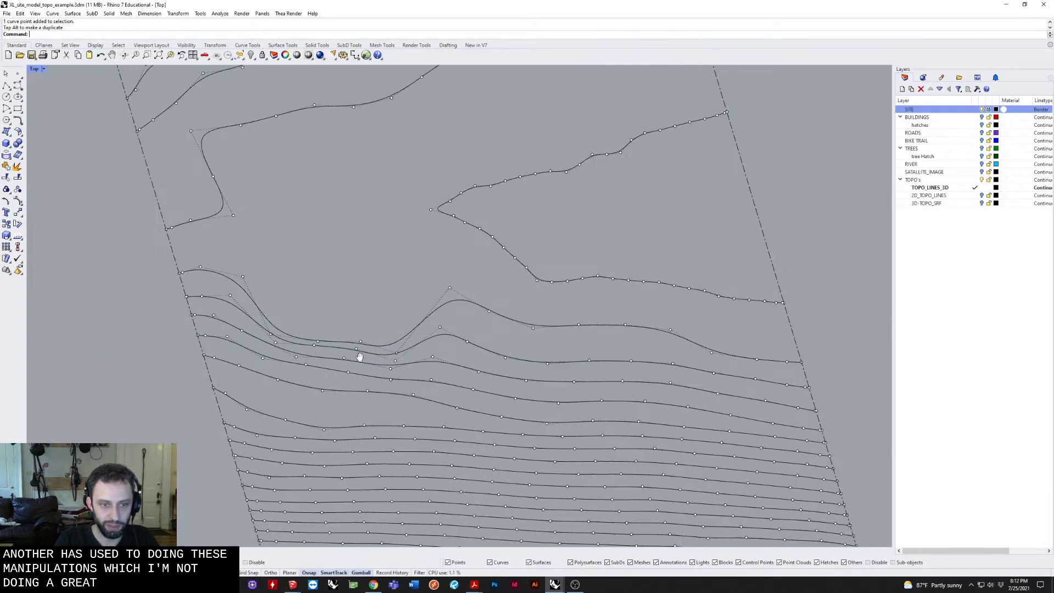
pyautogui.scroll(-5, 344, 300)
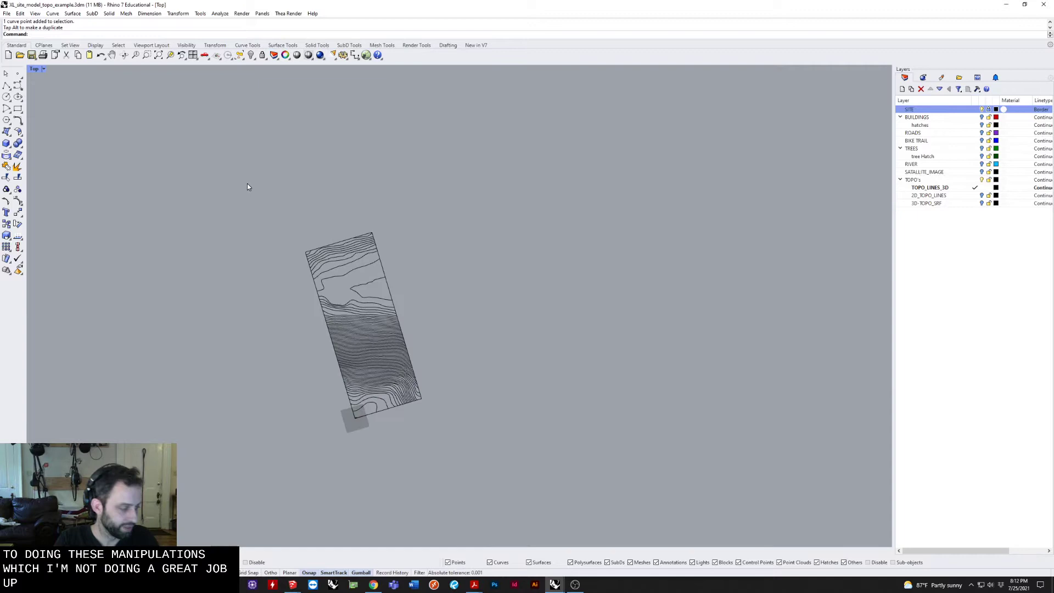
# Build a 15 by 15 span patch surface through all the topo contours.
pyautogui.moveTo(248, 184); pyautogui.dragTo(485, 506)
pyautogui.scroll(3, 363, 298)
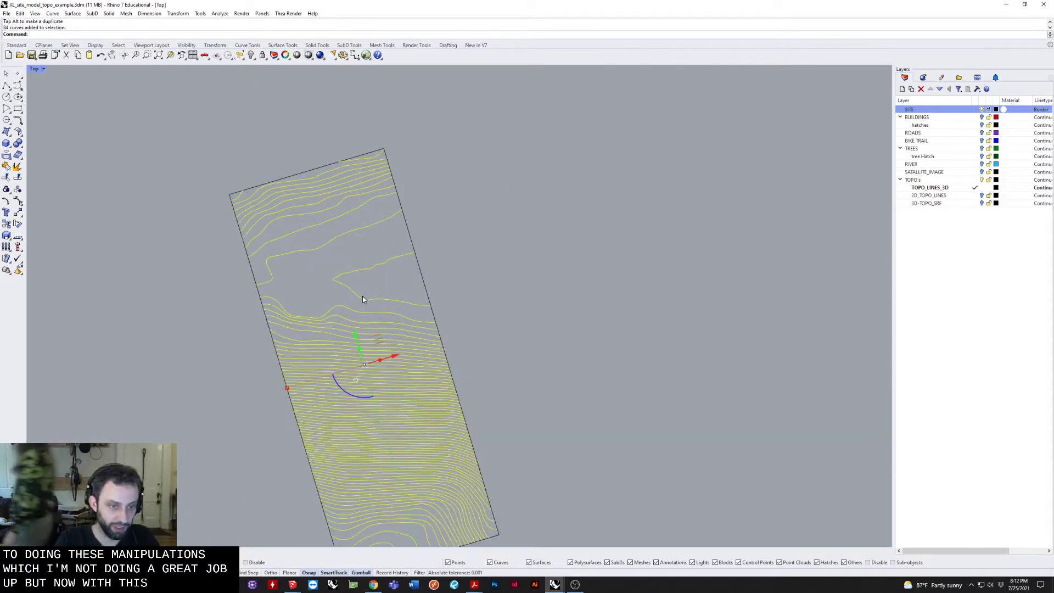
pyautogui.write('Patch')
pyautogui.press('Return')
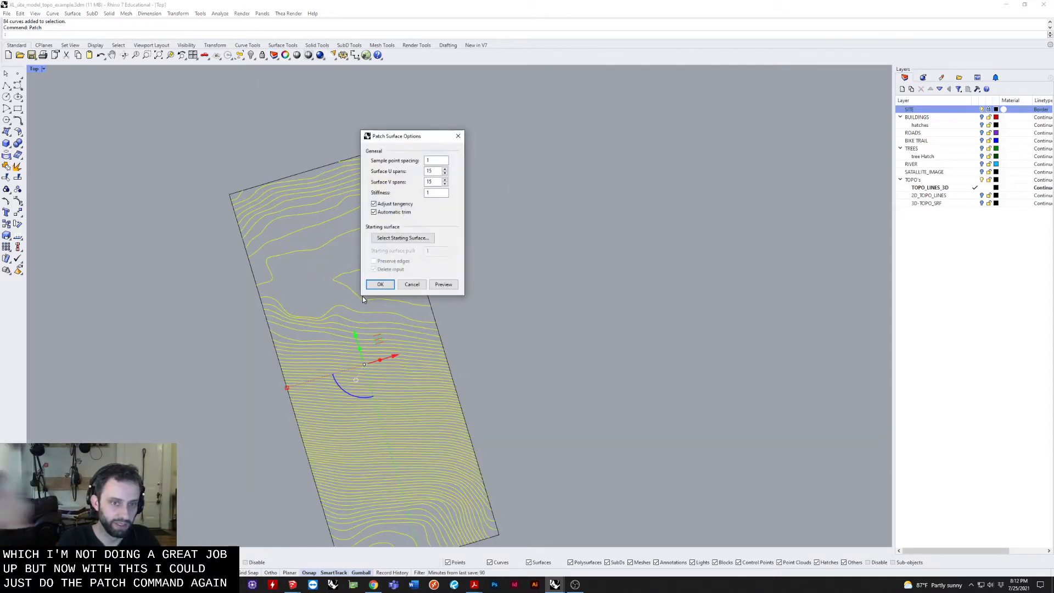
pyautogui.press('Return')
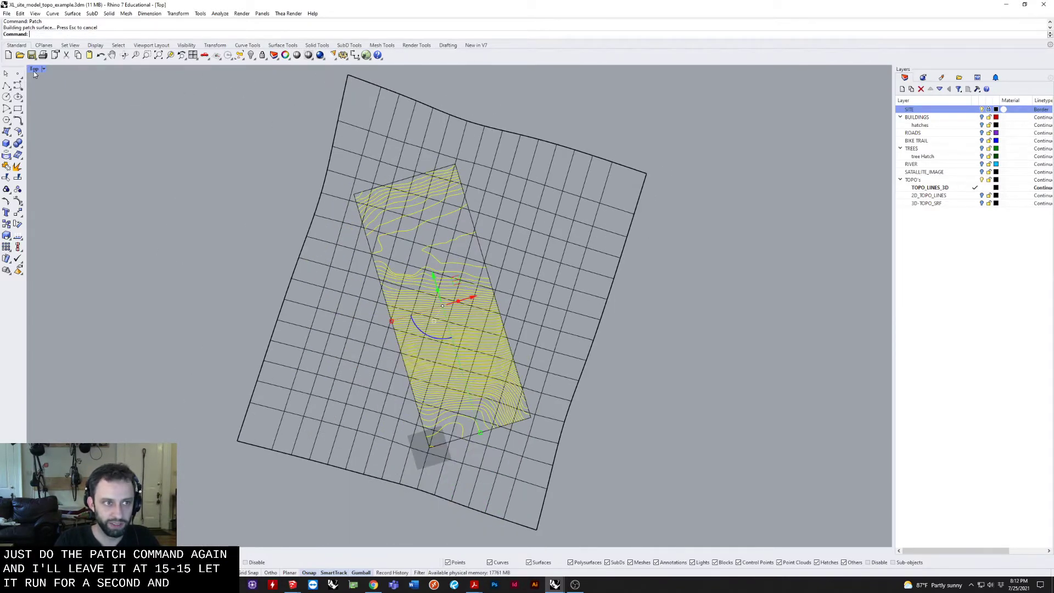
# Inspect the patch in a full-size Perspective view, then undo it.
pyautogui.doubleClick(34, 71)
pyautogui.click(499, 69)
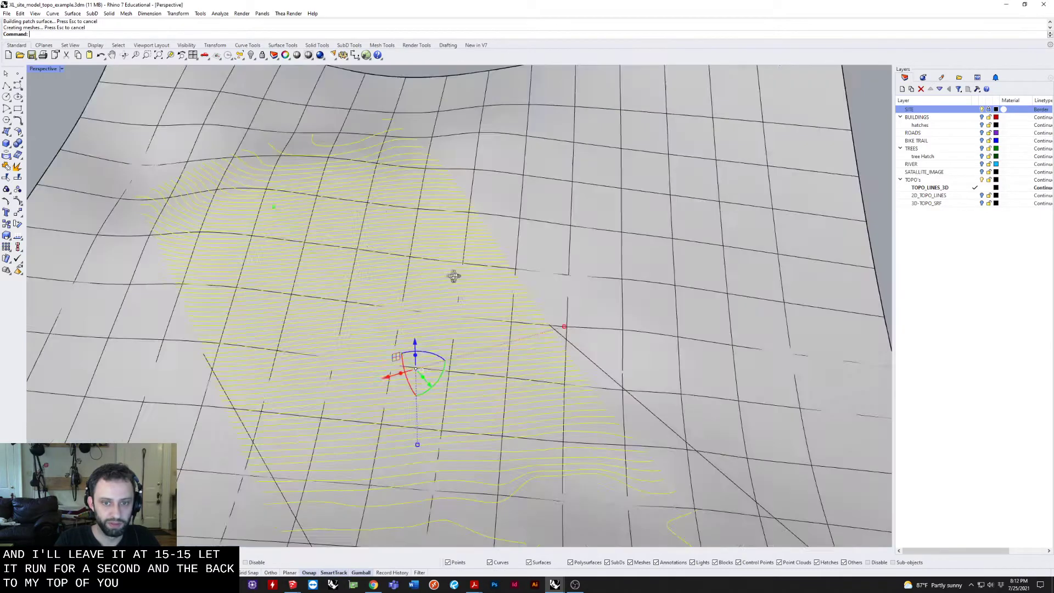
pyautogui.moveTo(462, 280)
pyautogui.mouseDown(button='right')
pyautogui.moveTo(505, 343)
pyautogui.moveTo(532, 313)
pyautogui.mouseUp(button='right')
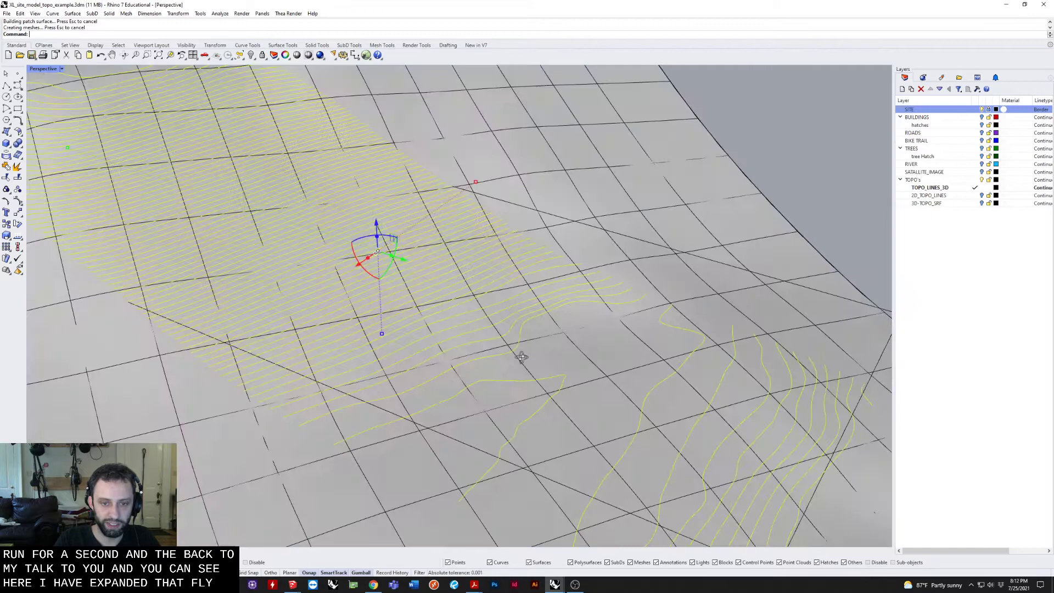
pyautogui.moveTo(490, 318); pyautogui.dragTo(487, 352, button='right')
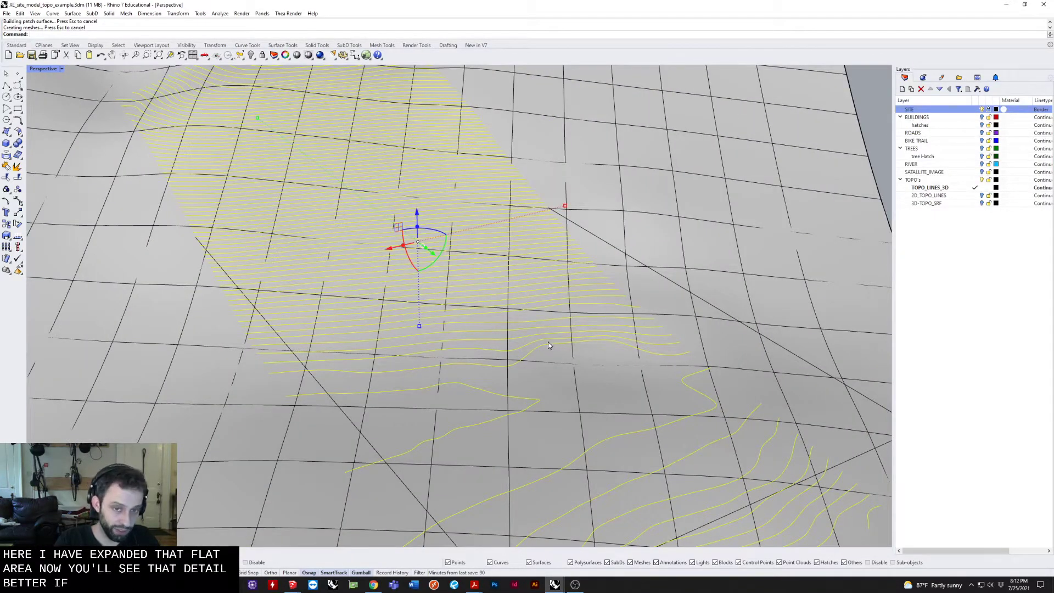
pyautogui.hotkey('ctrl', 'z')
# Rerun Patch with 60 by 60 surface spans.
pyautogui.press('Return')
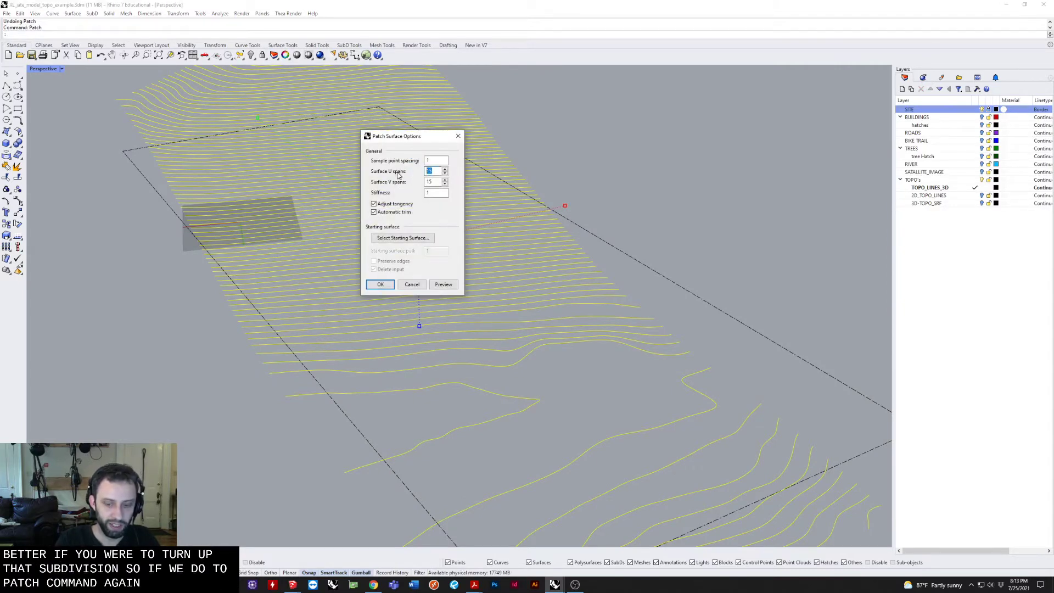
pyautogui.press('Tab')
pyautogui.write('6')
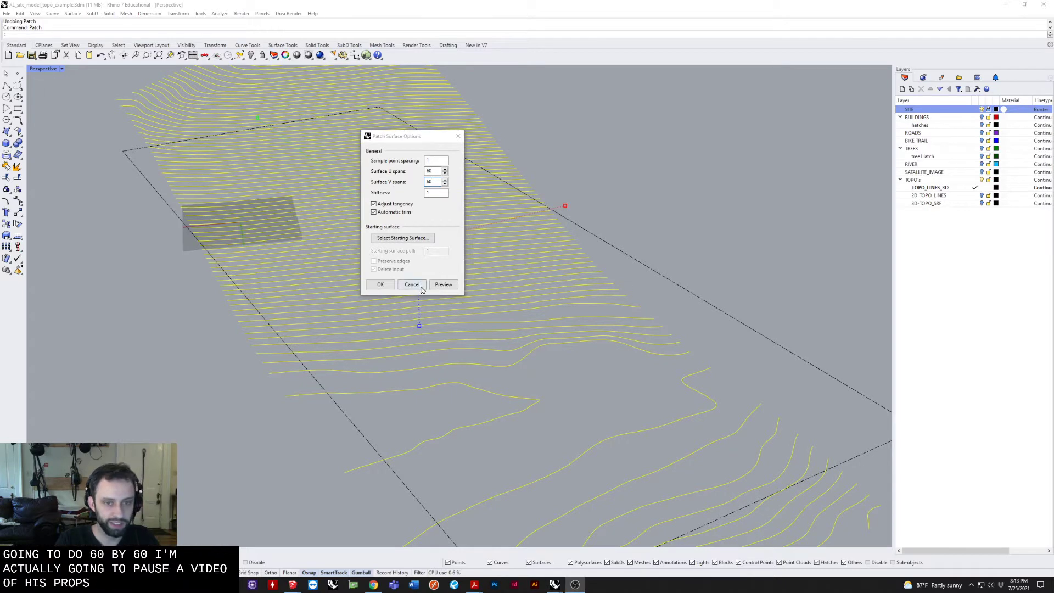
pyautogui.click(379, 284)
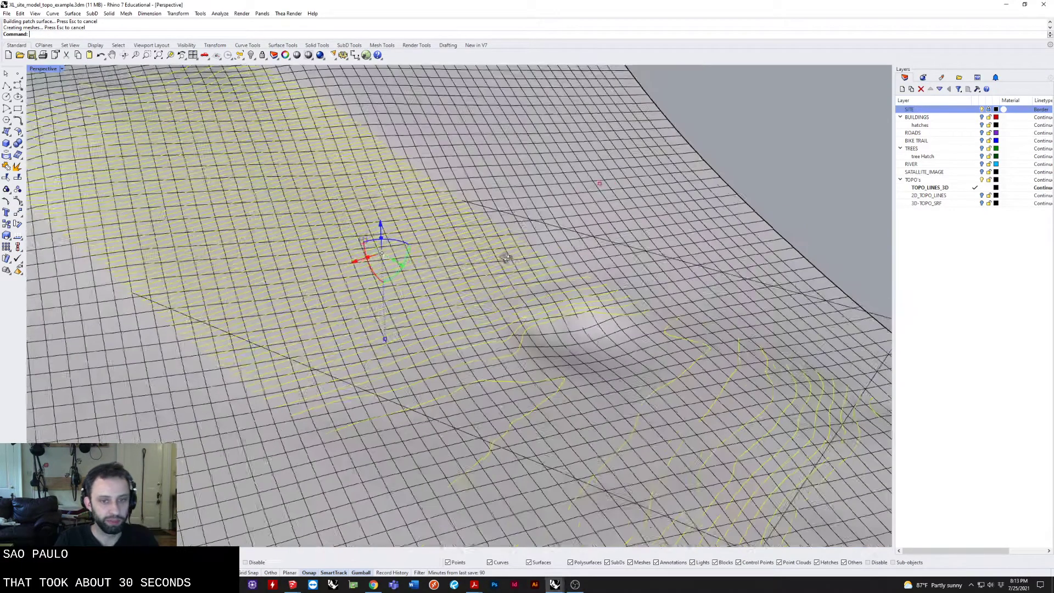
# Orbit and zoom the Perspective view to inspect the dense terrain surface.
pyautogui.moveTo(493, 246); pyautogui.dragTo(538, 250, button='right')
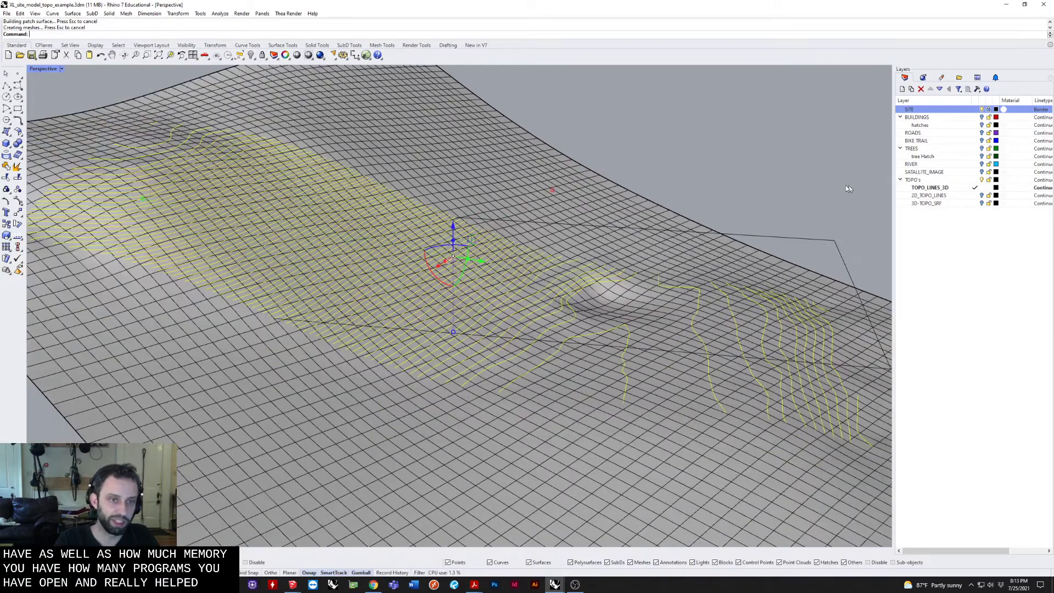
pyautogui.scroll(-6, 529, 255)
pyautogui.moveTo(530, 255)
pyautogui.mouseDown(button='right')
pyautogui.moveTo(445, 190)
pyautogui.moveTo(527, 281)
pyautogui.mouseUp(button='right')
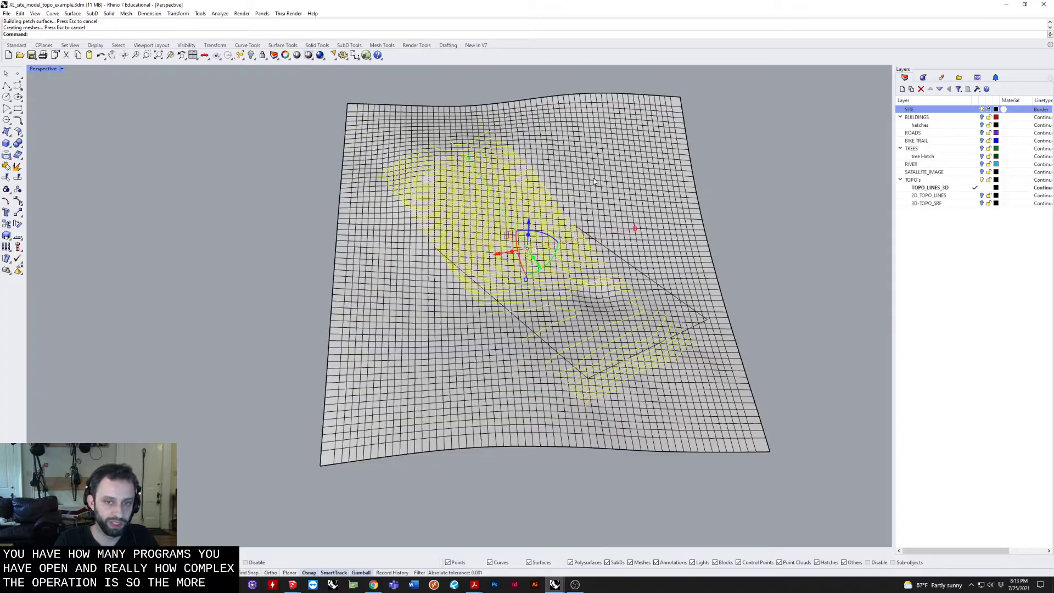
pyautogui.moveTo(593, 181); pyautogui.dragTo(527, 247, button='right')
pyautogui.scroll(8, 483, 328)
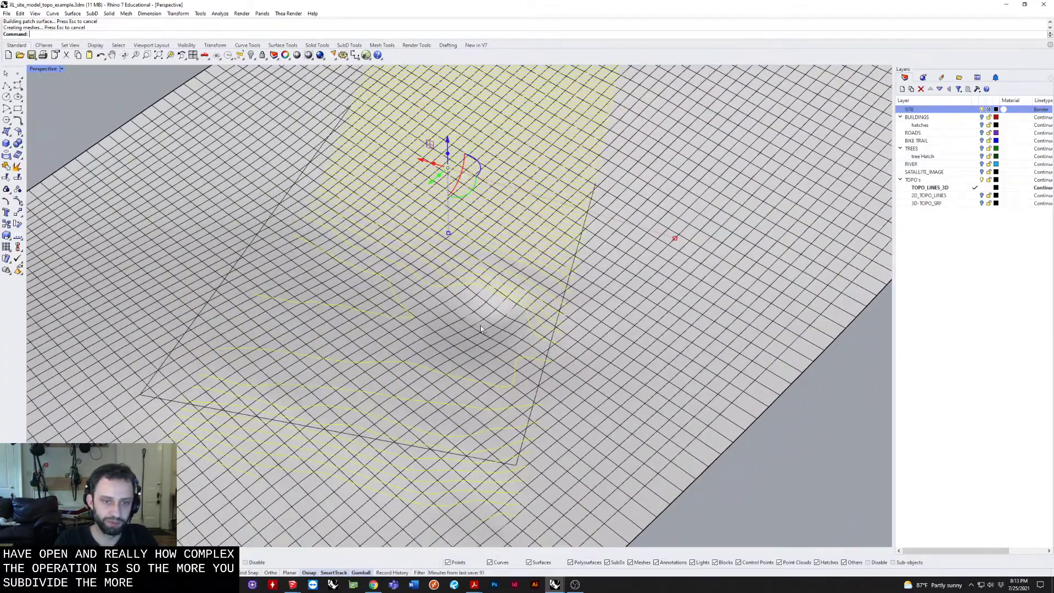
pyautogui.scroll(5, 482, 328)
pyautogui.scroll(5, 430, 303)
pyautogui.scroll(4, 414, 306)
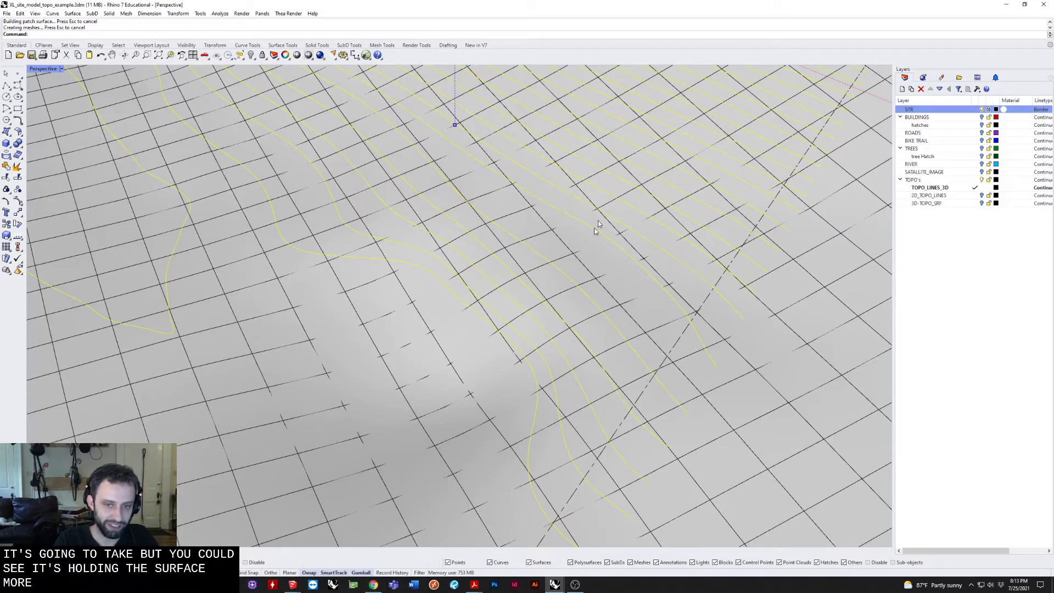
pyautogui.scroll(-8, 463, 328)
pyautogui.moveTo(511, 264)
pyautogui.mouseDown(button='right')
pyautogui.moveTo(462, 268)
pyautogui.moveTo(520, 248)
pyautogui.mouseUp(button='right')
pyautogui.scroll(-6, 462, 268)
# Undo the dense patch and rebuild it from contours and boundary points at 15 by 15 spans.
pyautogui.hotkey('ctrl', 'z')
pyautogui.hotkey('ctrl', 'z')
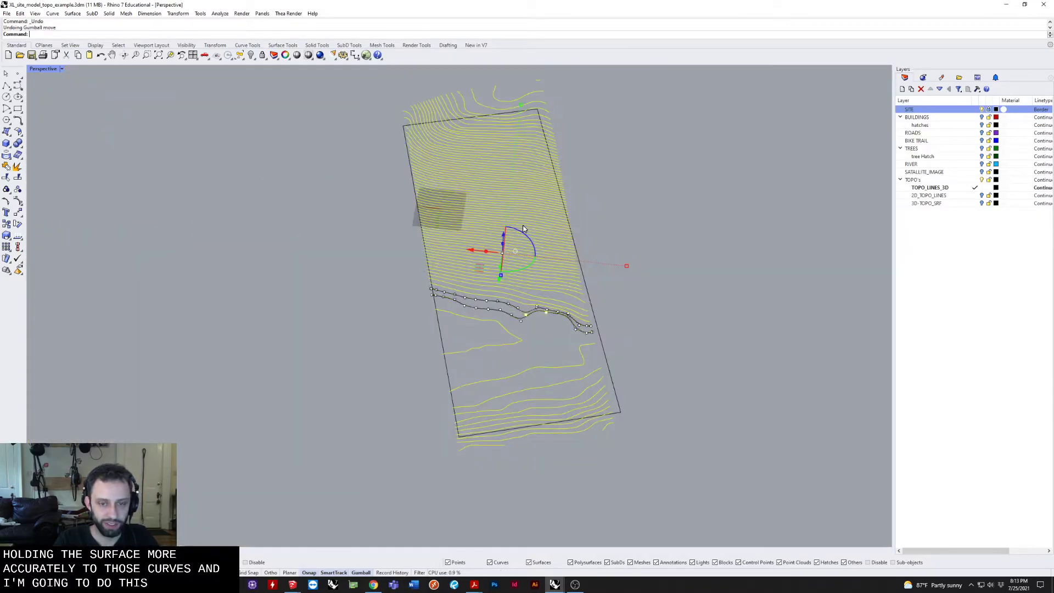
pyautogui.press('Escape')
pyautogui.scroll(-3, 605, 314)
pyautogui.moveTo(416, 129); pyautogui.dragTo(646, 449)
pyautogui.write('Patch')
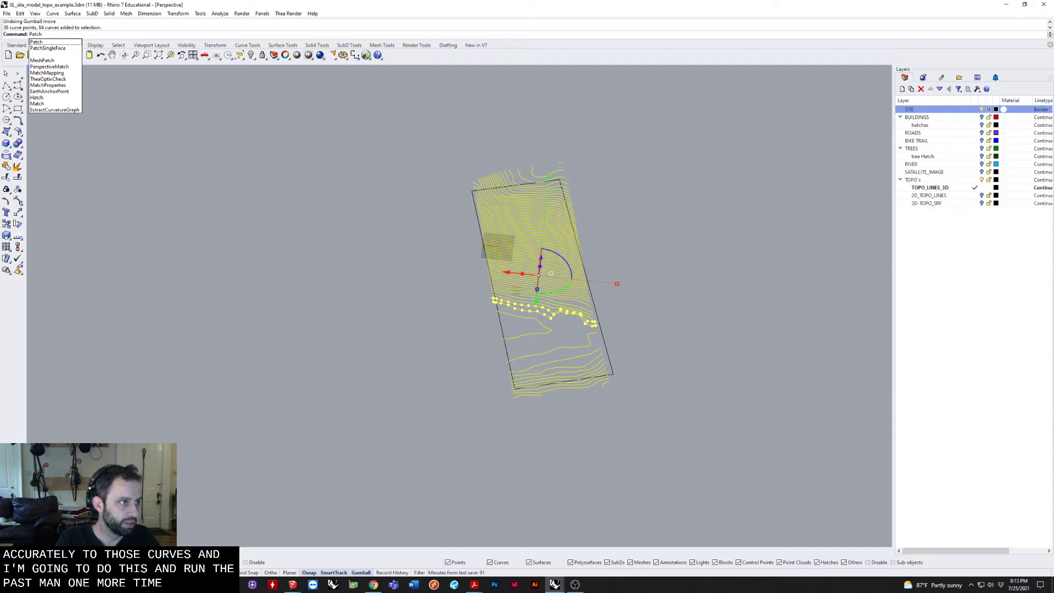
pyautogui.press('Return')
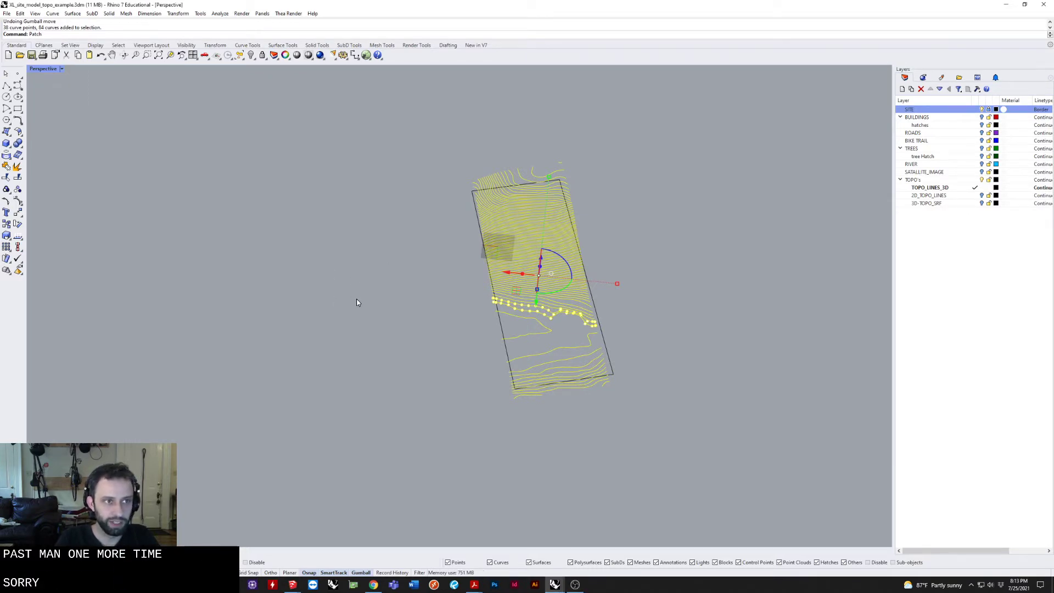
pyautogui.moveTo(357, 303); pyautogui.dragTo(365, 259, button='right')
pyautogui.press('Return')
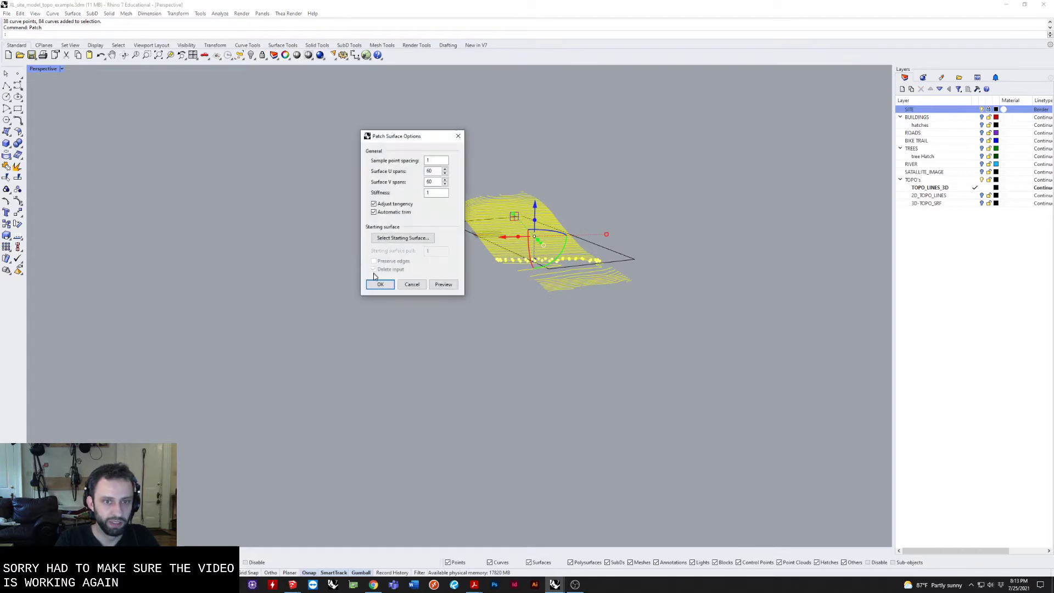
pyautogui.write('15')
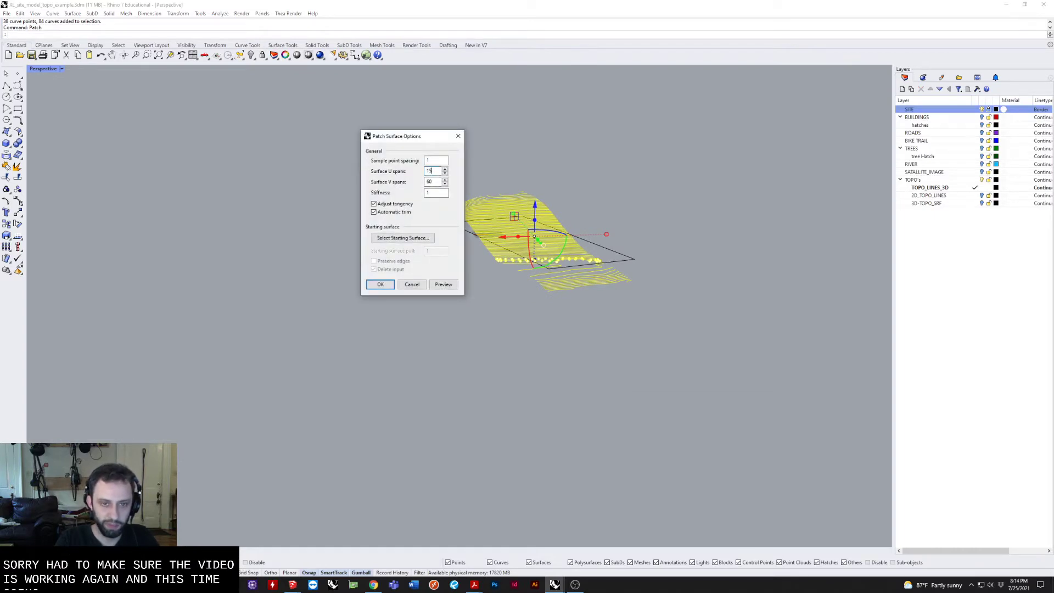
pyautogui.press('Tab')
pyautogui.press('Return')
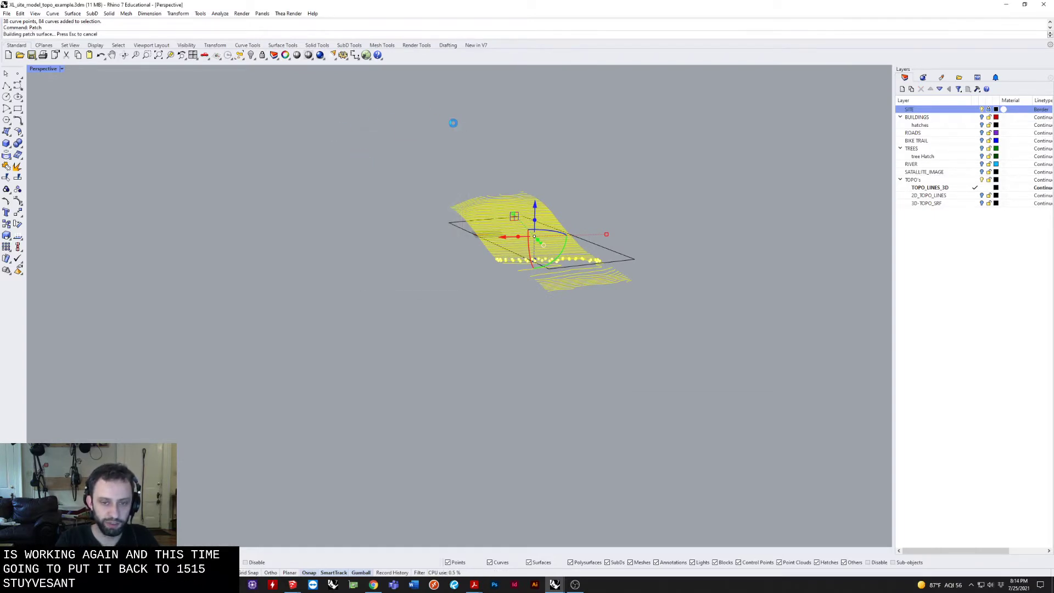
pyautogui.moveTo(419, 185); pyautogui.dragTo(473, 189, button='right')
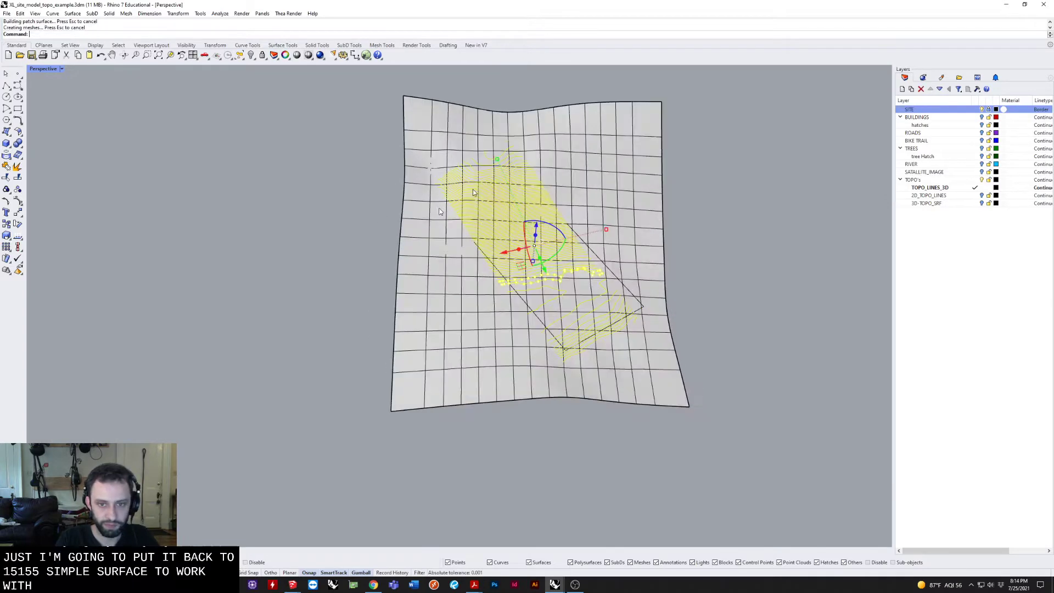
pyautogui.press('Escape')
pyautogui.scroll(4, 599, 316)
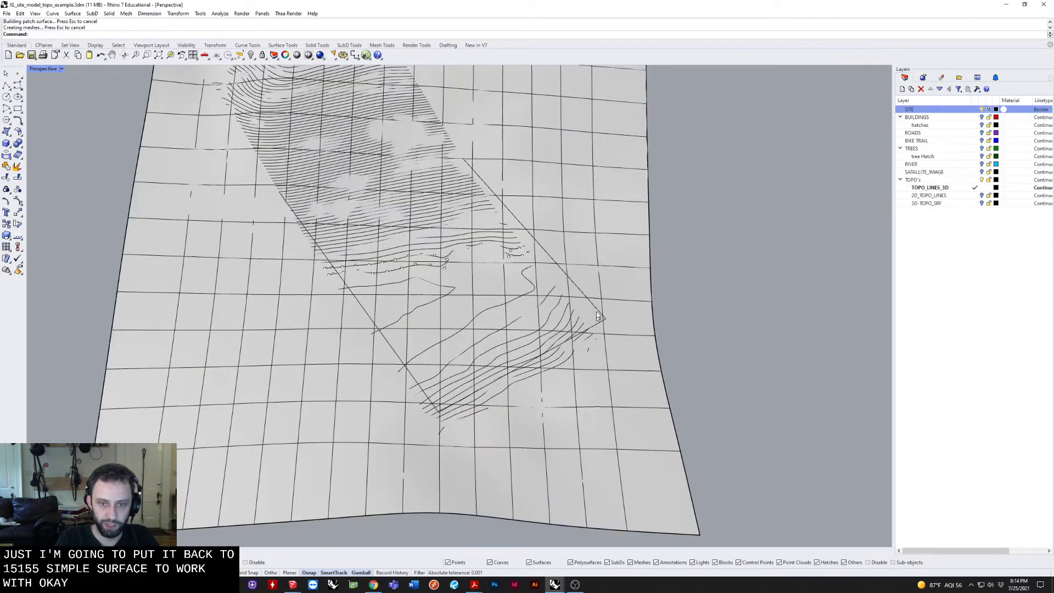
# Select the patch surface in the four-view layout and attempt a Split without a cutter.
pyautogui.click(556, 172)
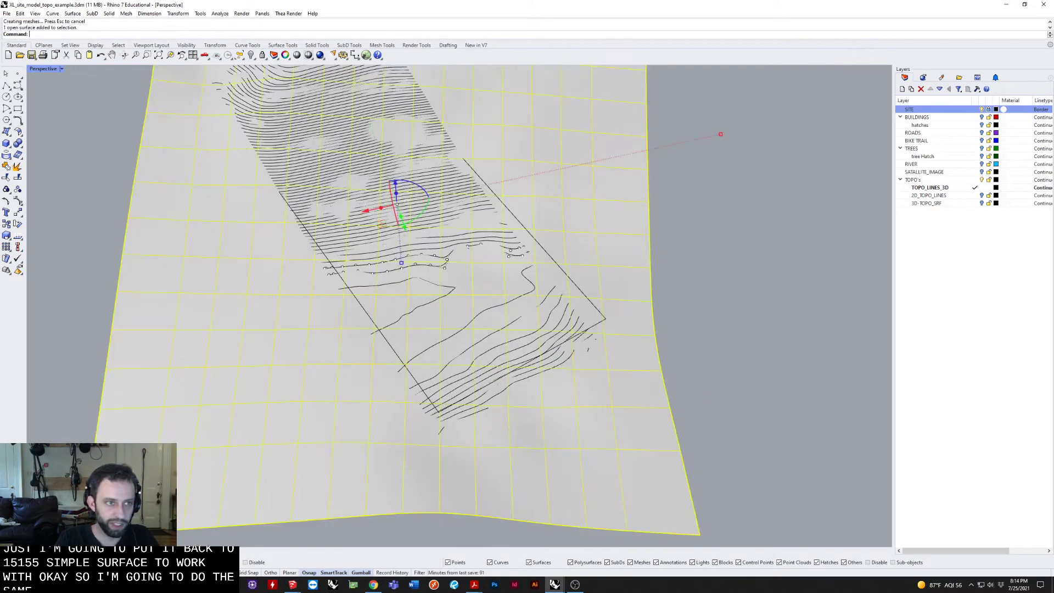
pyautogui.doubleClick(47, 70)
pyautogui.scroll(3, 270, 149)
pyautogui.scroll(3, 270, 149)
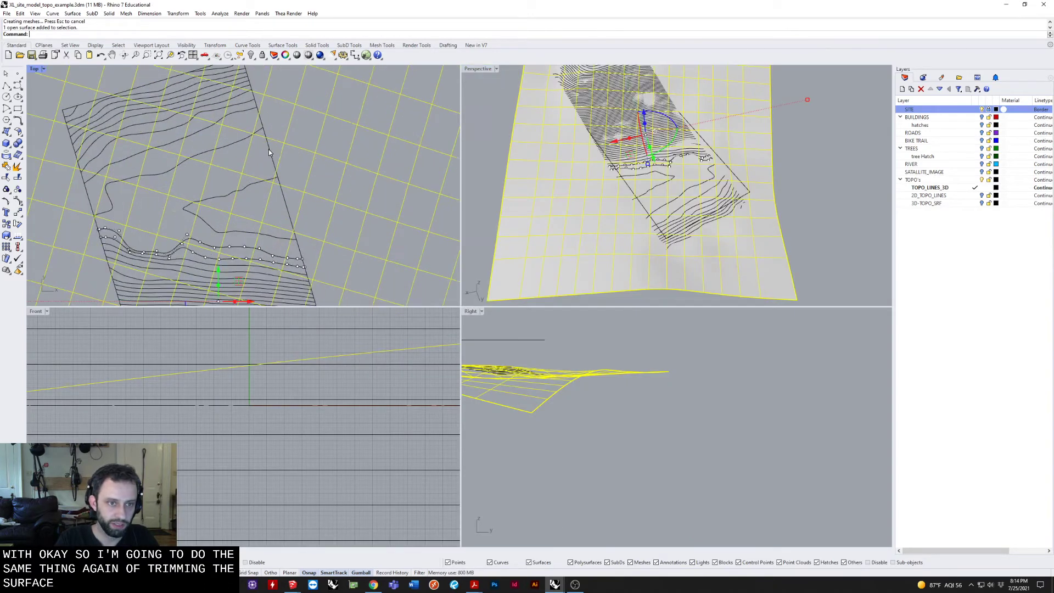
pyautogui.press('Escape')
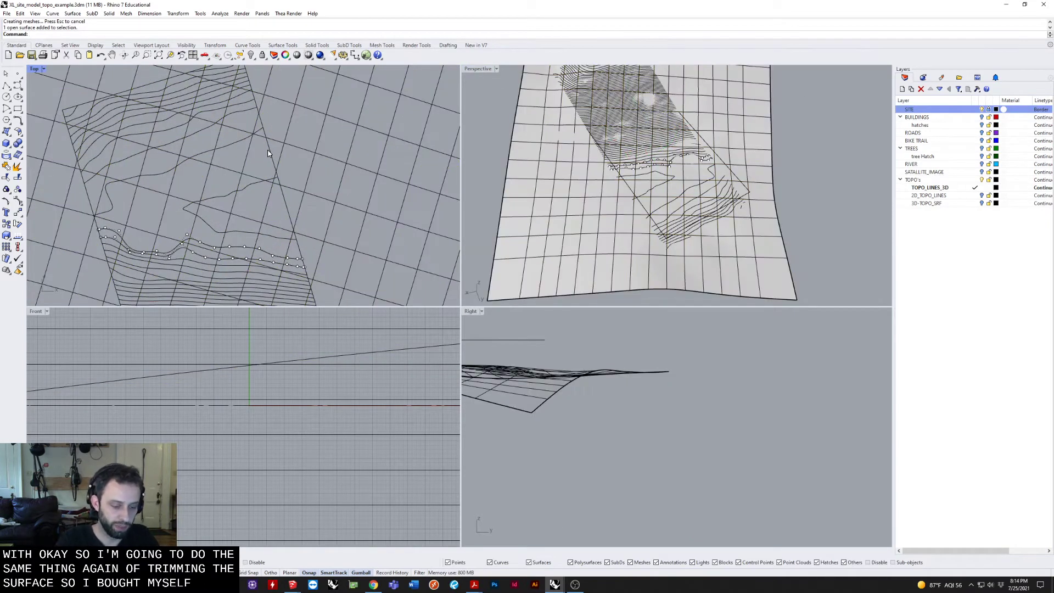
pyautogui.write('Split')
pyautogui.press('Return')
pyautogui.click(395, 118)
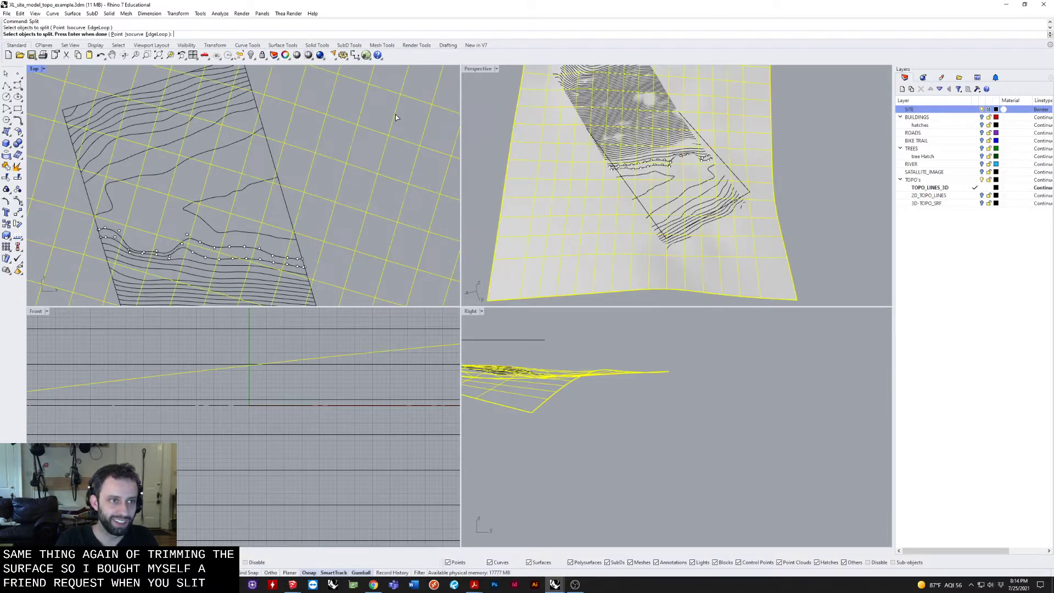
pyautogui.press('Return')
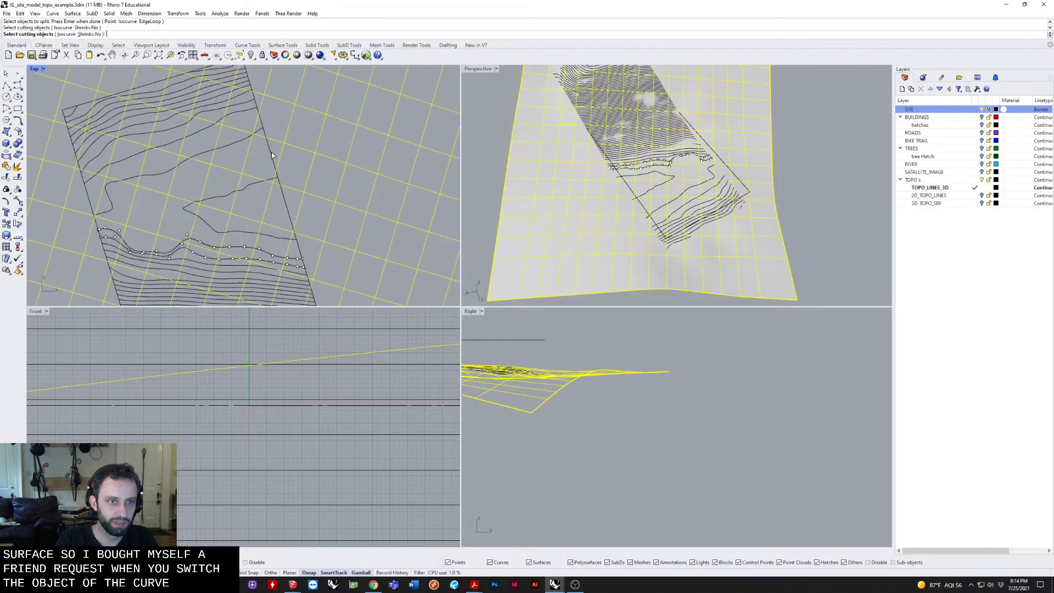
pyautogui.press('Return')
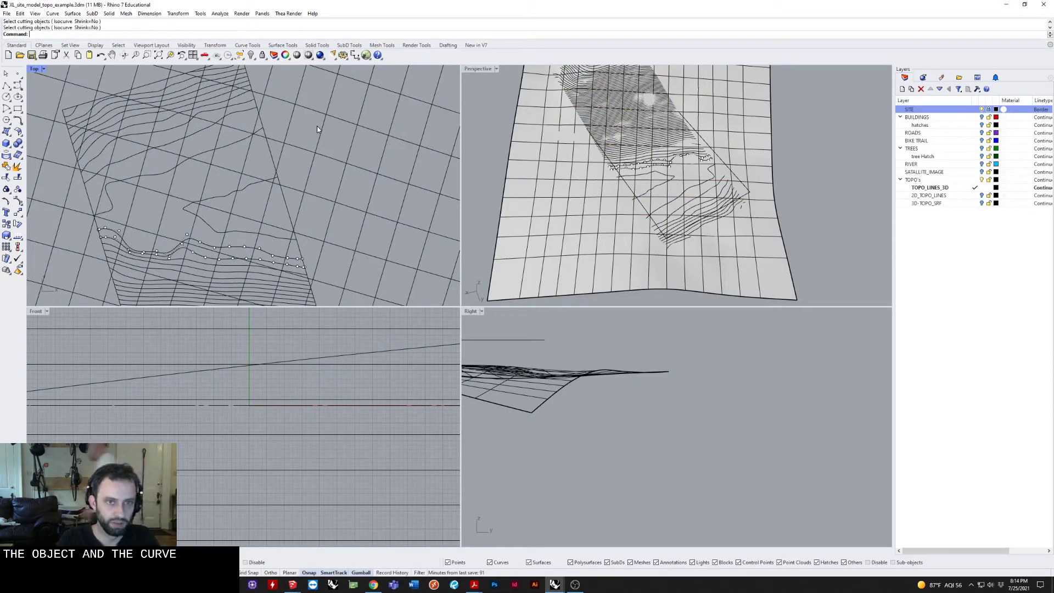
# Split the patch along the rectangular site boundary, delete the outer piece, maximize Perspective.
pyautogui.click(319, 164)
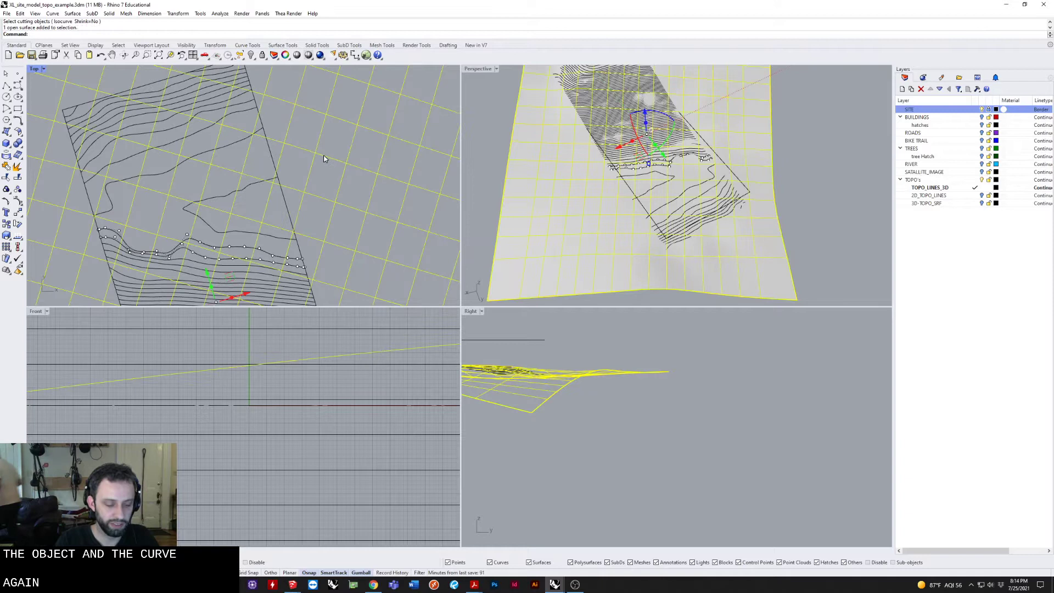
pyautogui.write('Split')
pyautogui.press('Return')
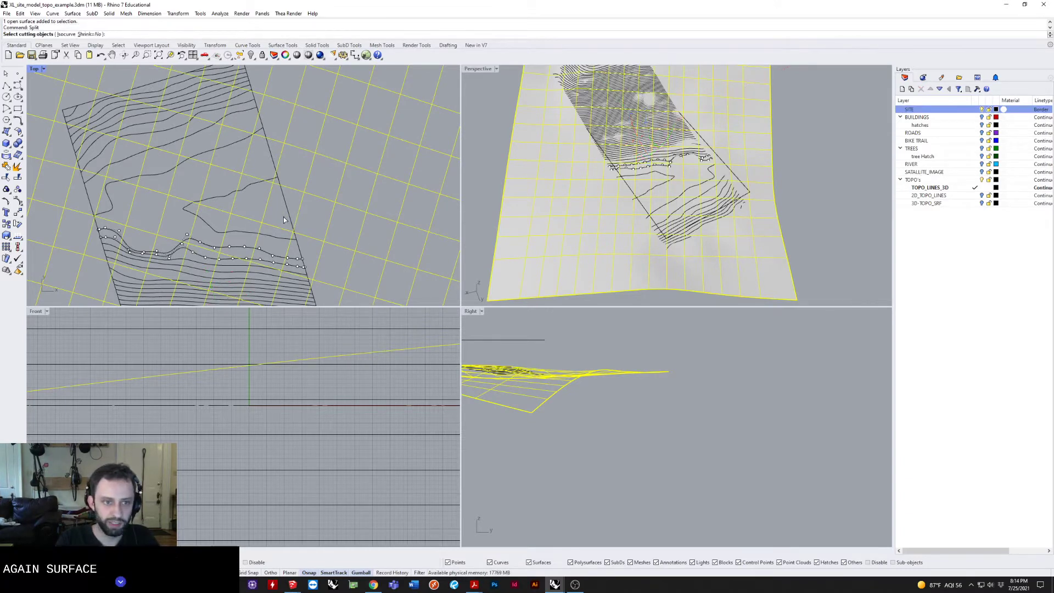
pyautogui.click(285, 197)
pyautogui.press('Return')
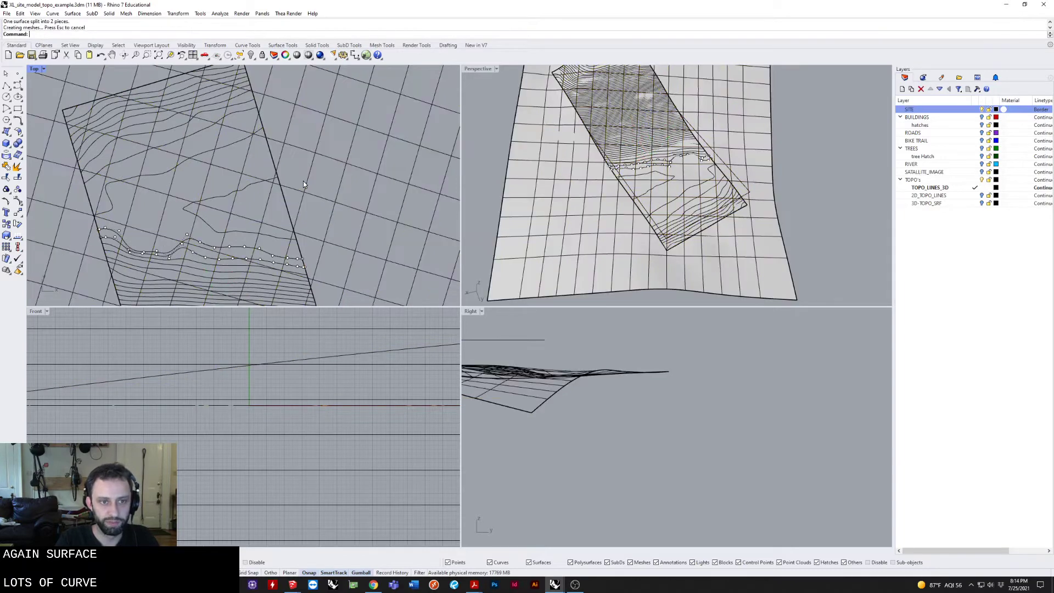
pyautogui.click(303, 180)
pyautogui.press('Delete')
pyautogui.scroll(-5, 318, 178)
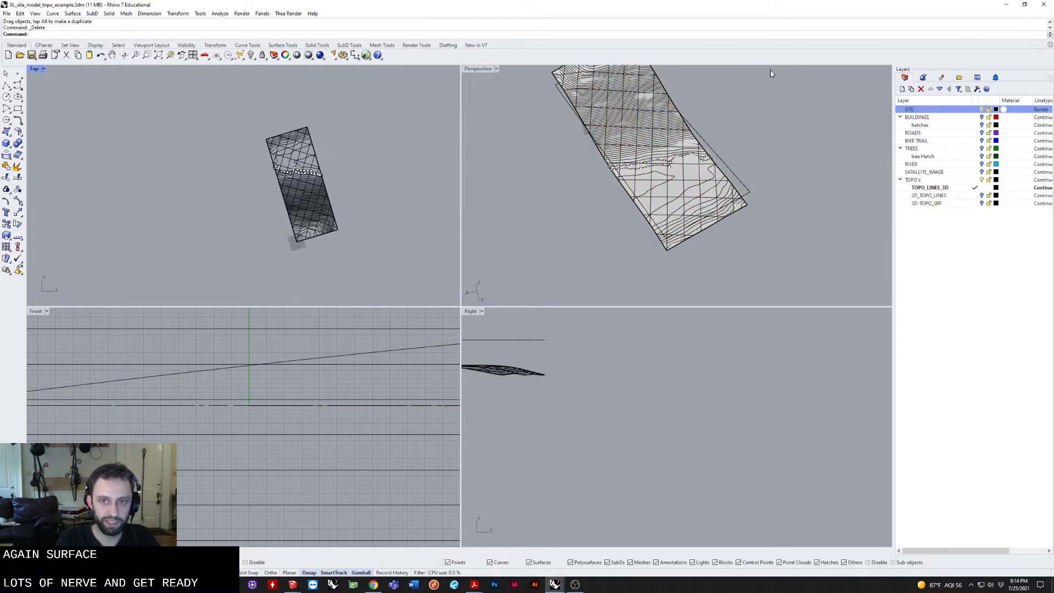
pyautogui.scroll(-1, 665, 122)
pyautogui.moveTo(364, 177)
pyautogui.mouseDown(button='right')
pyautogui.moveTo(410, 139)
pyautogui.moveTo(394, 262)
pyautogui.mouseUp(button='right')
pyautogui.doubleClick(468, 73)
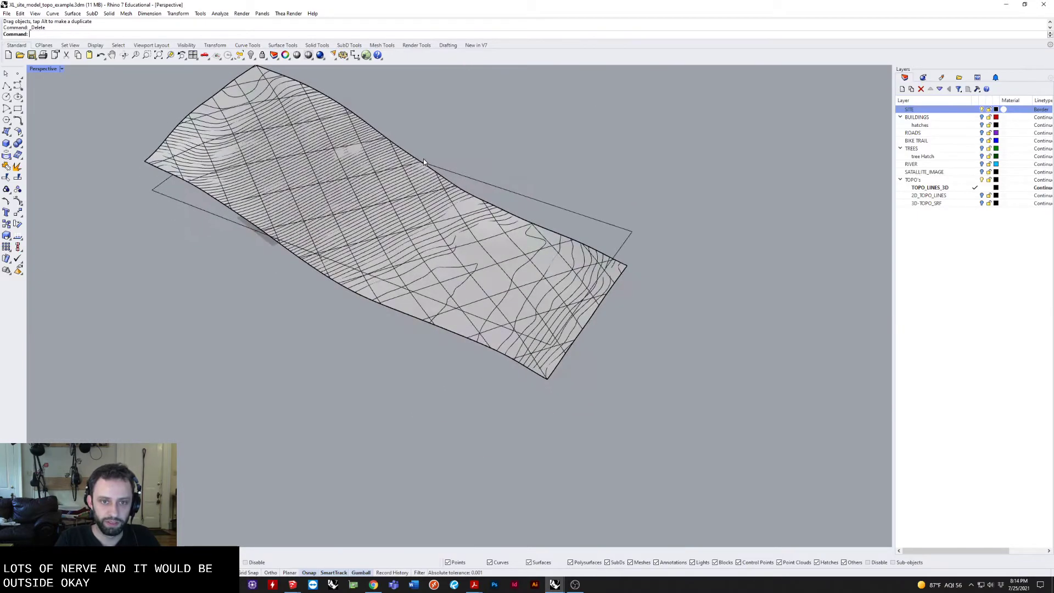
pyautogui.scroll(5, 394, 263)
# Turn on the terrain surface's control points, drag one surface point, and undo the move.
pyautogui.click(519, 331)
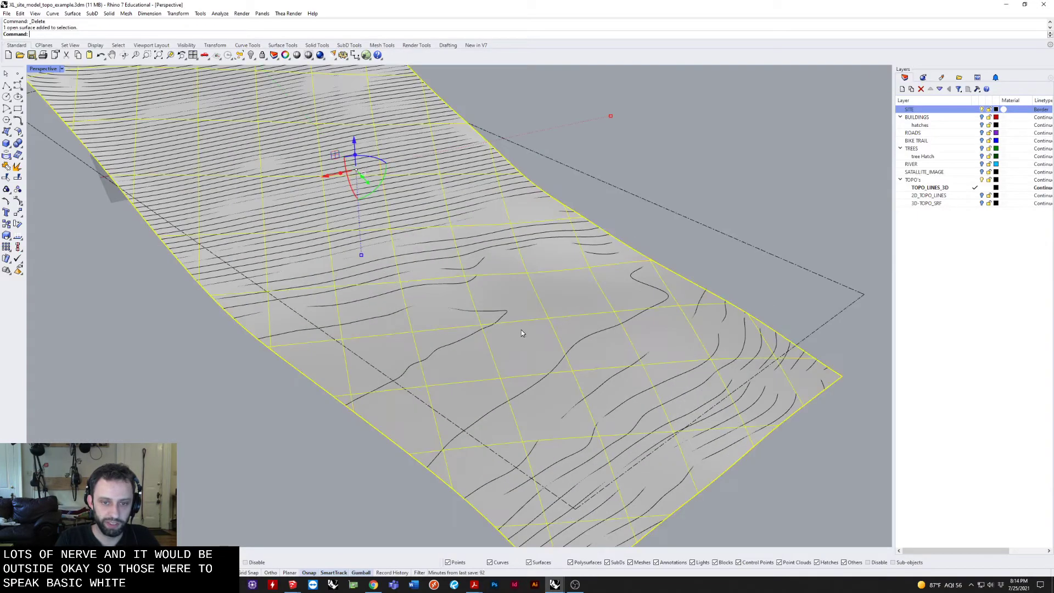
pyautogui.write('PointsOn')
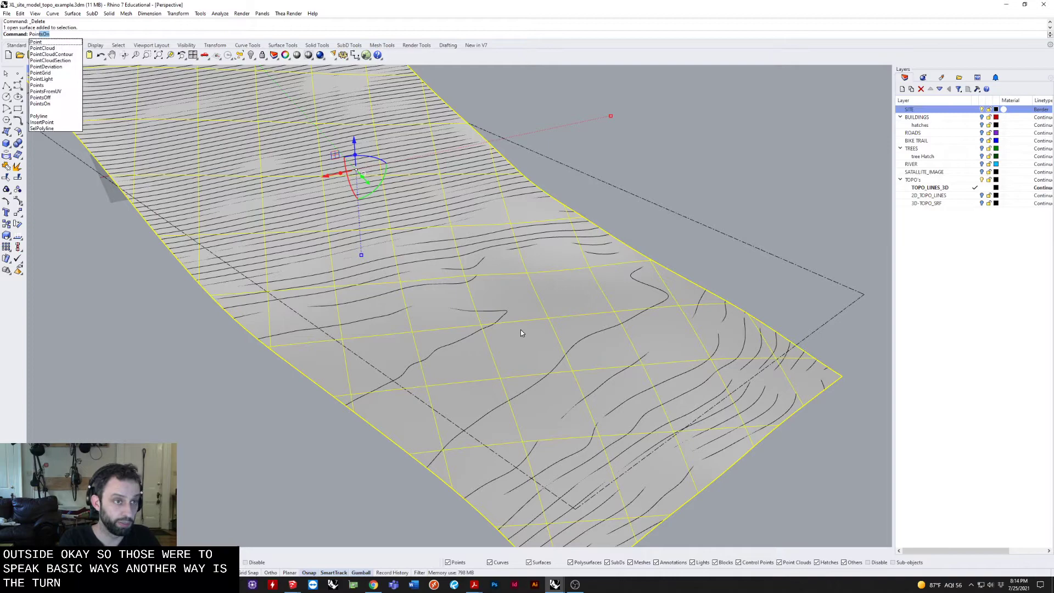
pyautogui.press('Return')
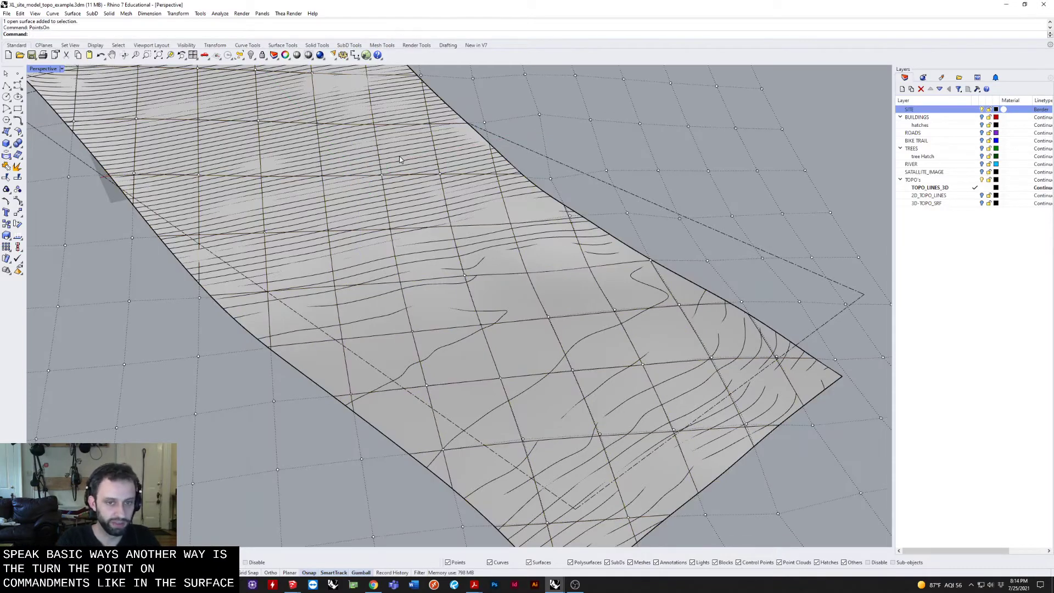
pyautogui.scroll(3, 517, 326)
pyautogui.scroll(4, 470, 297)
pyautogui.scroll(4, 343, 282)
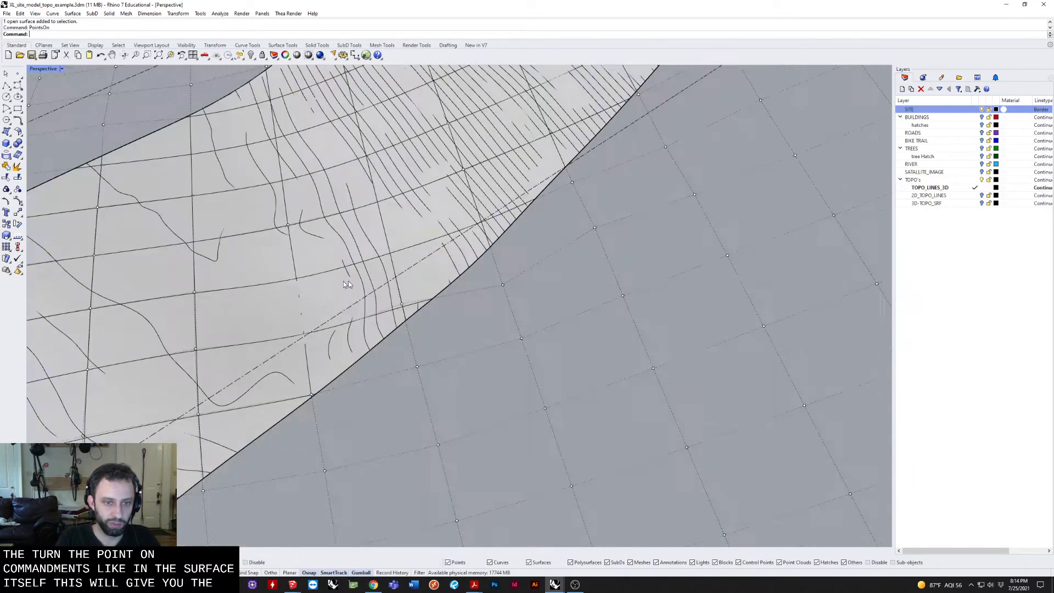
pyautogui.click(305, 233)
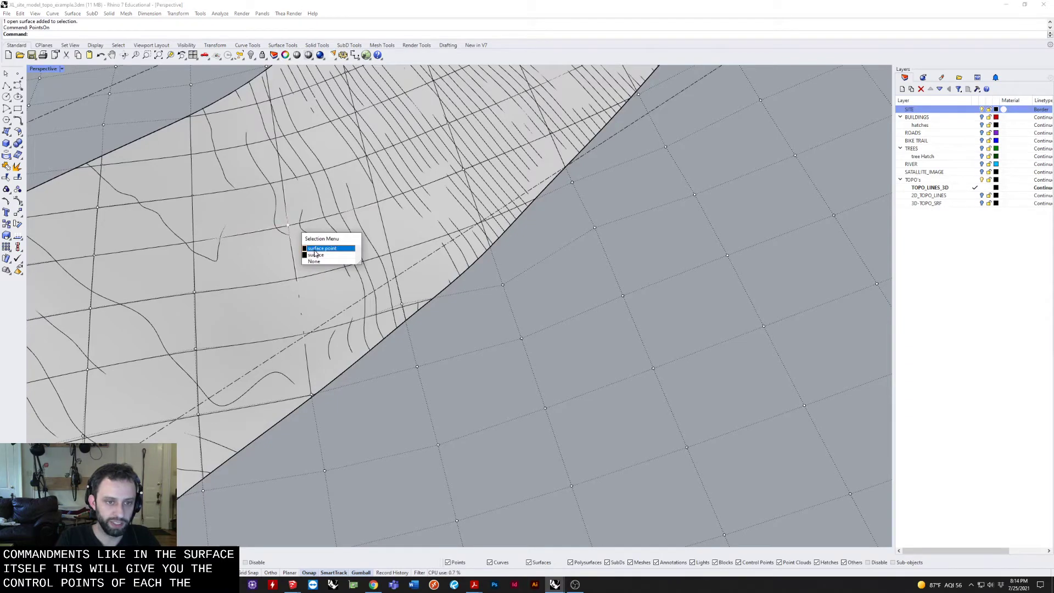
pyautogui.click(317, 249)
pyautogui.moveTo(280, 224); pyautogui.dragTo(289, 226)
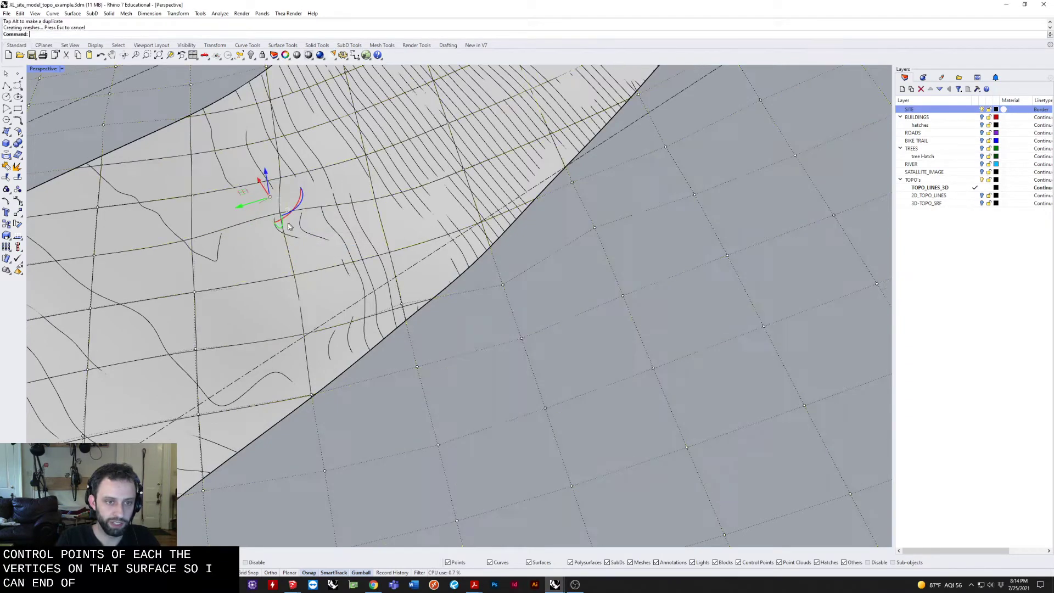
pyautogui.moveTo(289, 224)
pyautogui.mouseDown(button='right')
pyautogui.moveTo(438, 209)
pyautogui.moveTo(478, 248)
pyautogui.moveTo(590, 257)
pyautogui.moveTo(384, 232)
pyautogui.moveTo(469, 444)
pyautogui.mouseUp(button='right')
pyautogui.hotkey('ctrl', 'z')
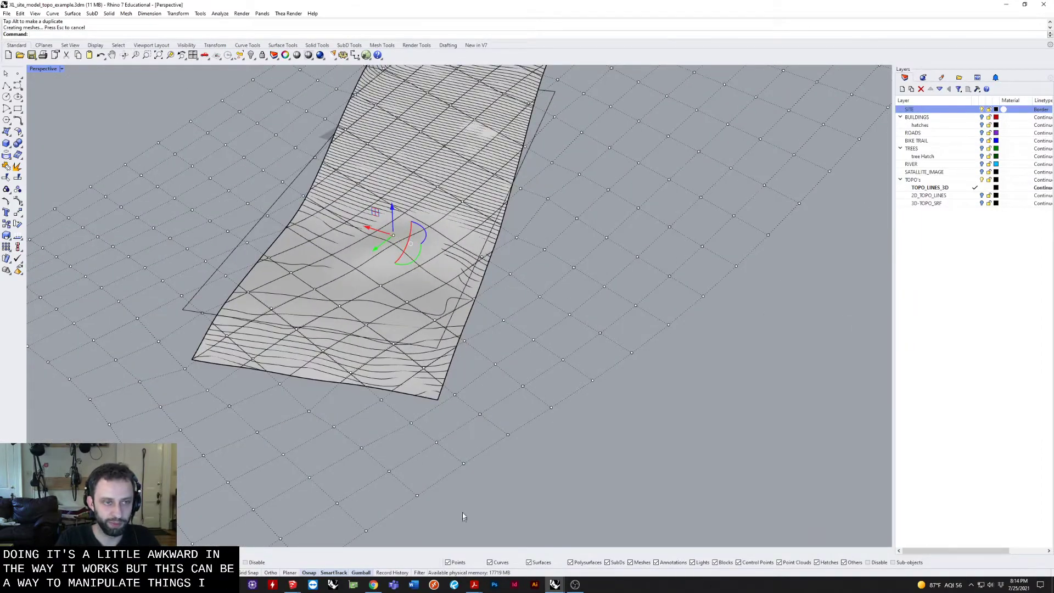
pyautogui.scroll(-3, 463, 517)
# Exclude surfaces in the Selection Filter, pick a contour curve, and restore four viewports.
pyautogui.moveTo(362, 465)
pyautogui.mouseDown(button='right')
pyautogui.moveTo(502, 306)
pyautogui.moveTo(542, 307)
pyautogui.mouseUp(button='right')
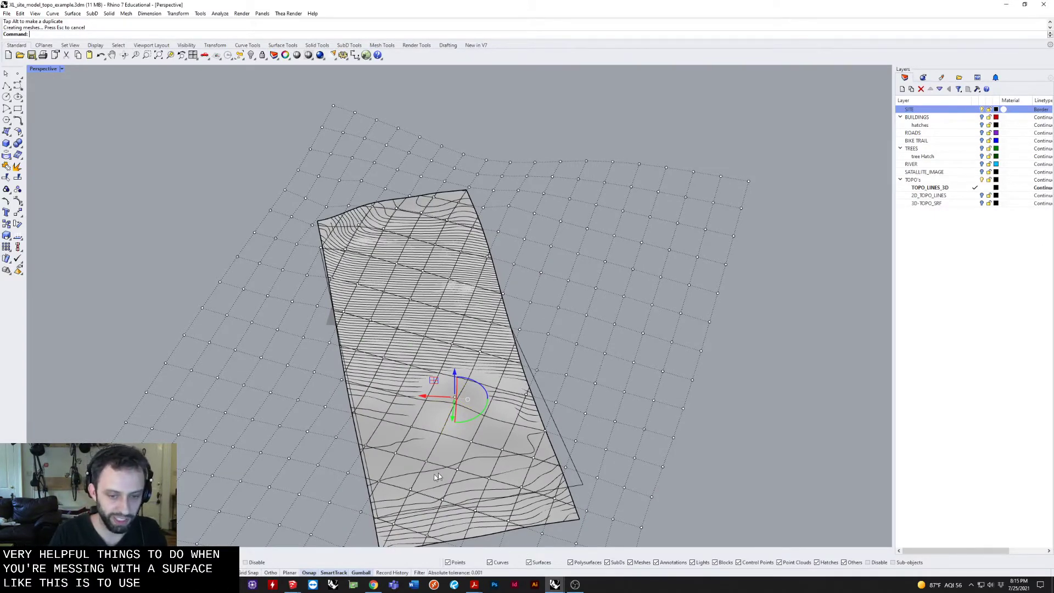
pyautogui.moveTo(439, 473); pyautogui.dragTo(460, 485, button='right')
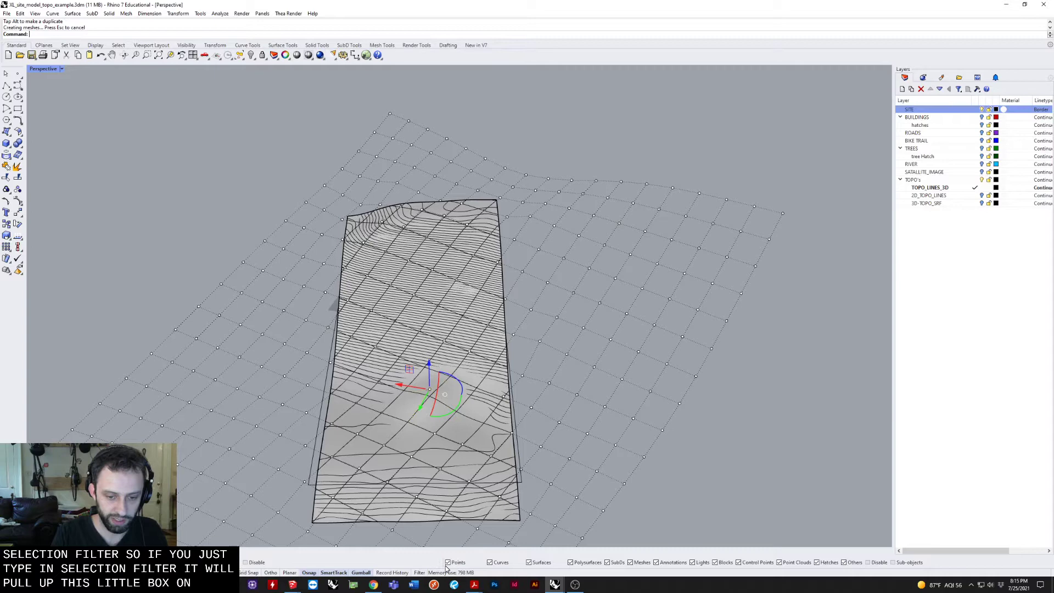
pyautogui.moveTo(448, 563)
pyautogui.mouseDown()
pyautogui.moveTo(302, 203)
pyautogui.moveTo(1046, 573)
pyautogui.moveTo(536, 561)
pyautogui.mouseUp()
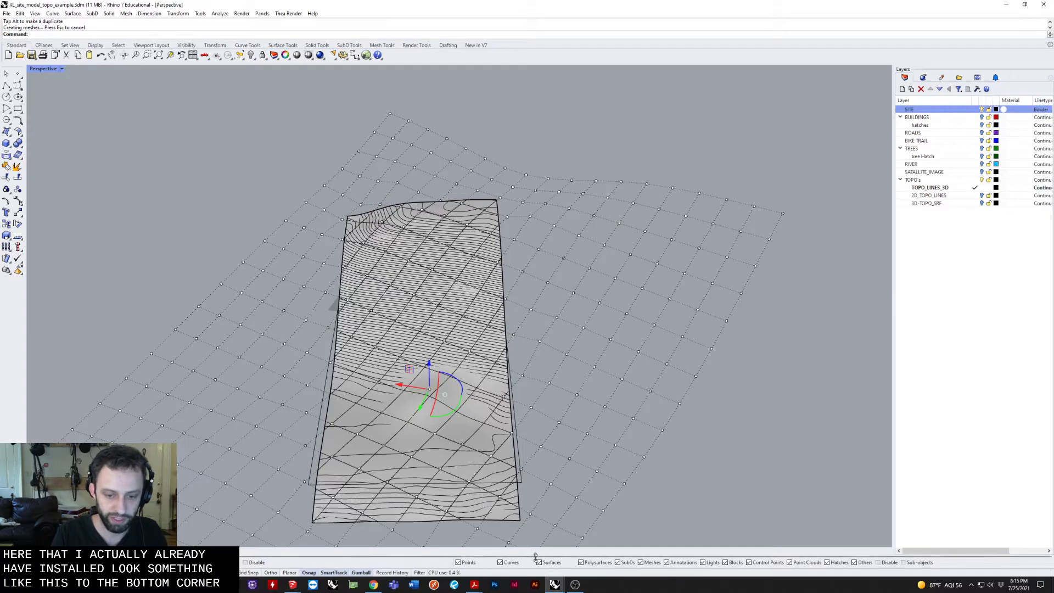
pyautogui.scroll(4, 478, 279)
pyautogui.scroll(4, 478, 278)
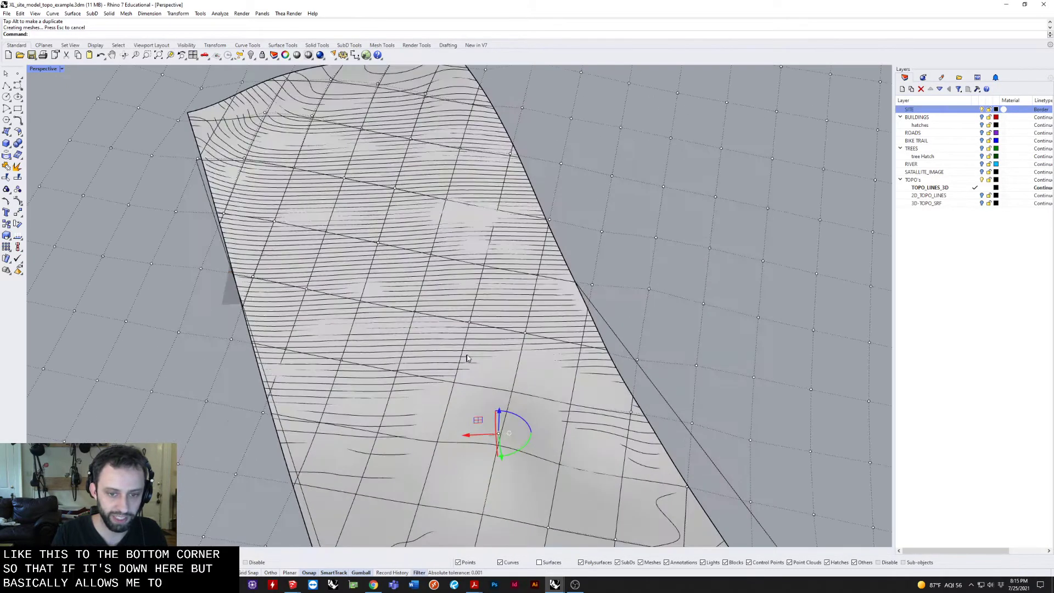
pyautogui.click(495, 371)
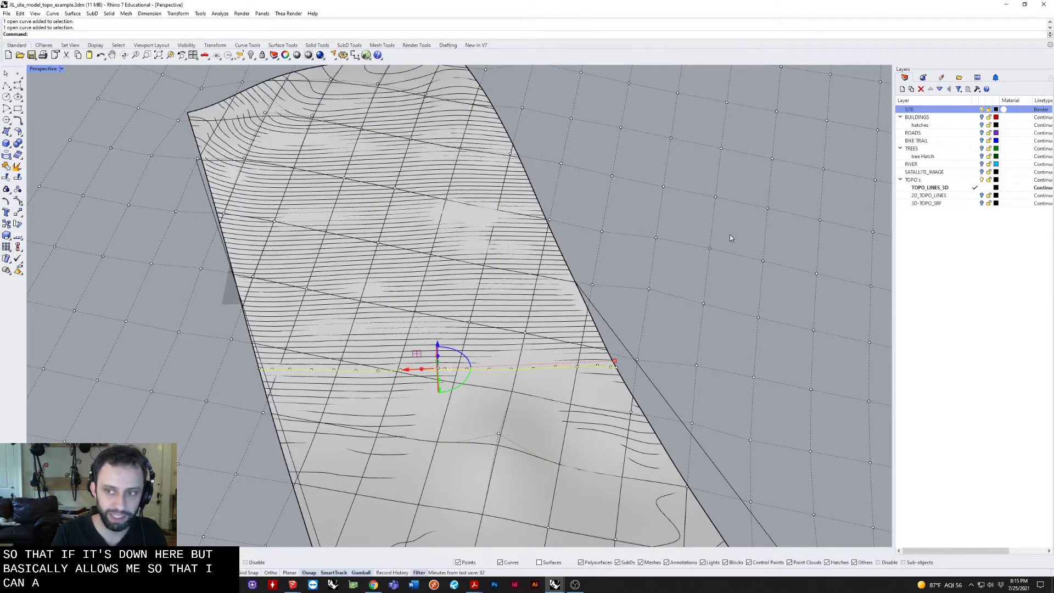
pyautogui.scroll(-3, 490, 355)
pyautogui.moveTo(489, 355)
pyautogui.mouseDown(button='right')
pyautogui.moveTo(363, 435)
pyautogui.moveTo(388, 412)
pyautogui.mouseUp(button='right')
pyautogui.scroll(3, 363, 434)
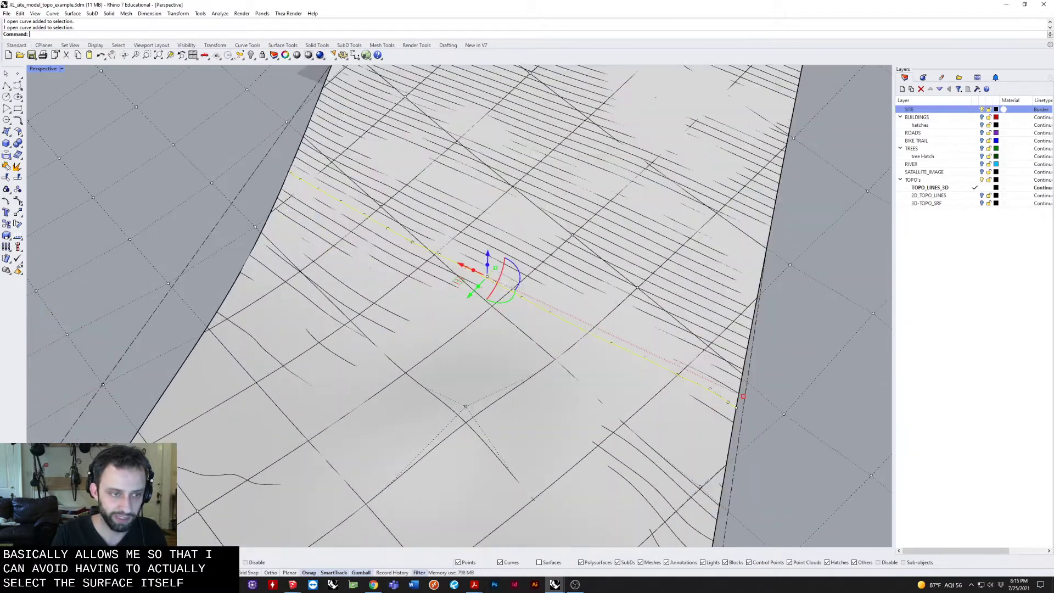
pyautogui.doubleClick(48, 70)
pyautogui.scroll(3, 281, 224)
pyautogui.scroll(4, 281, 214)
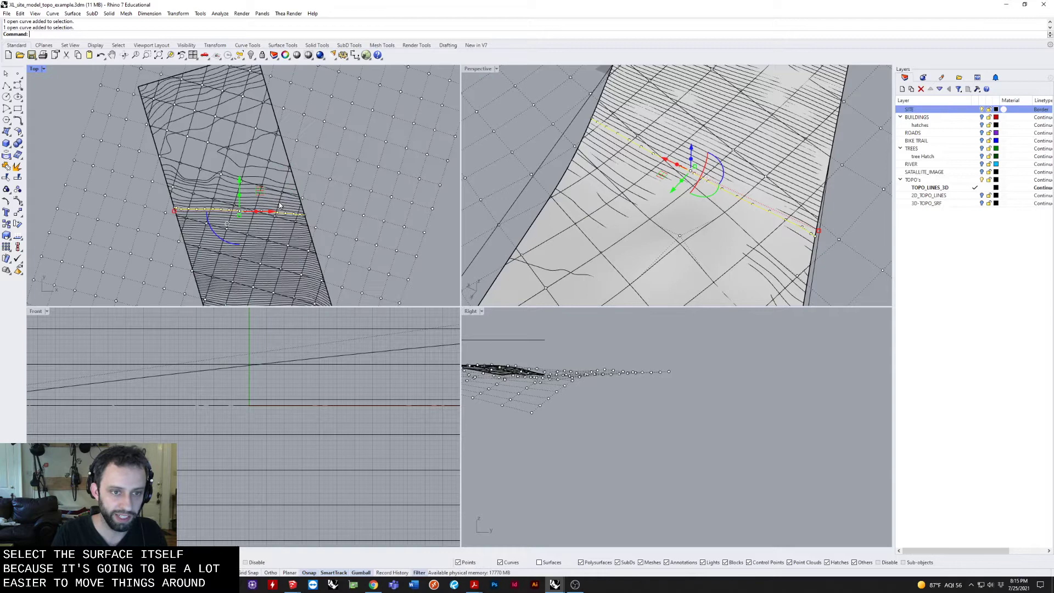
pyautogui.scroll(3, 280, 205)
pyautogui.scroll(2, 223, 144)
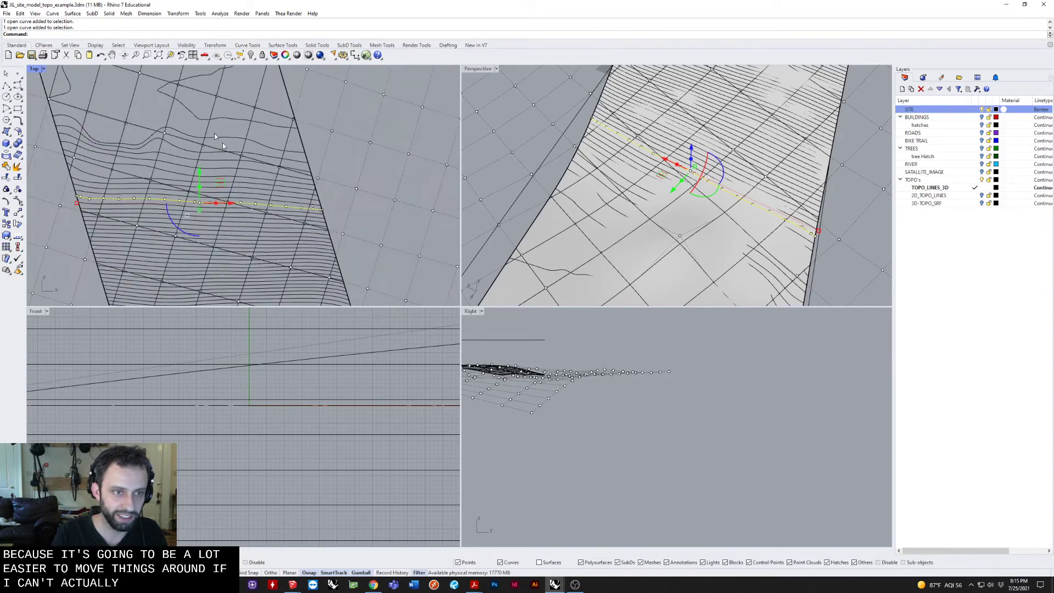
# Raise three surface control points from the Top view to form a bump.
pyautogui.click(162, 123)
pyautogui.moveTo(692, 182); pyautogui.dragTo(672, 186, button='right')
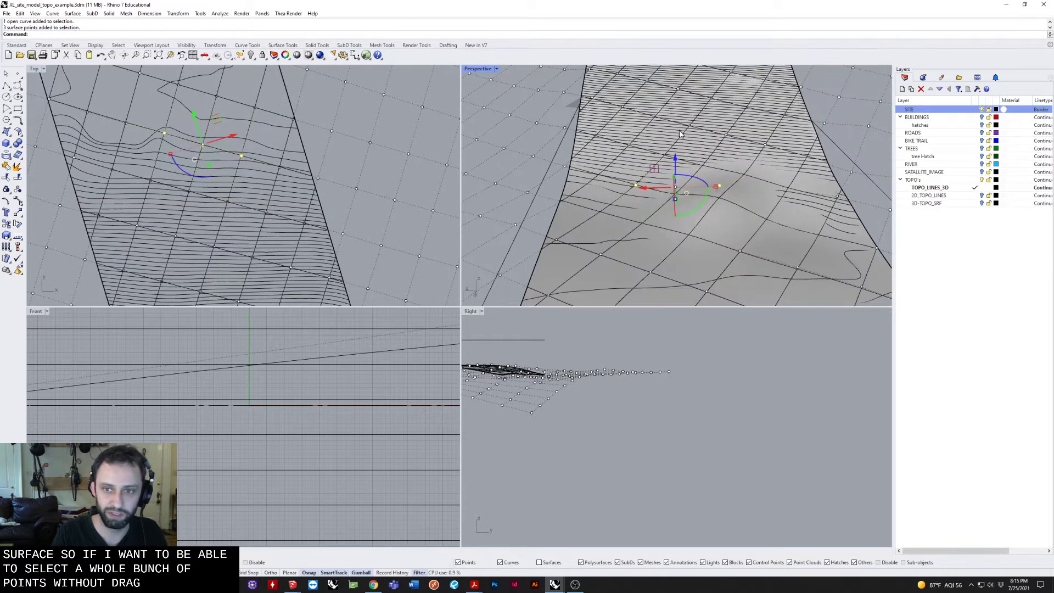
pyautogui.moveTo(664, 173); pyautogui.dragTo(675, 126)
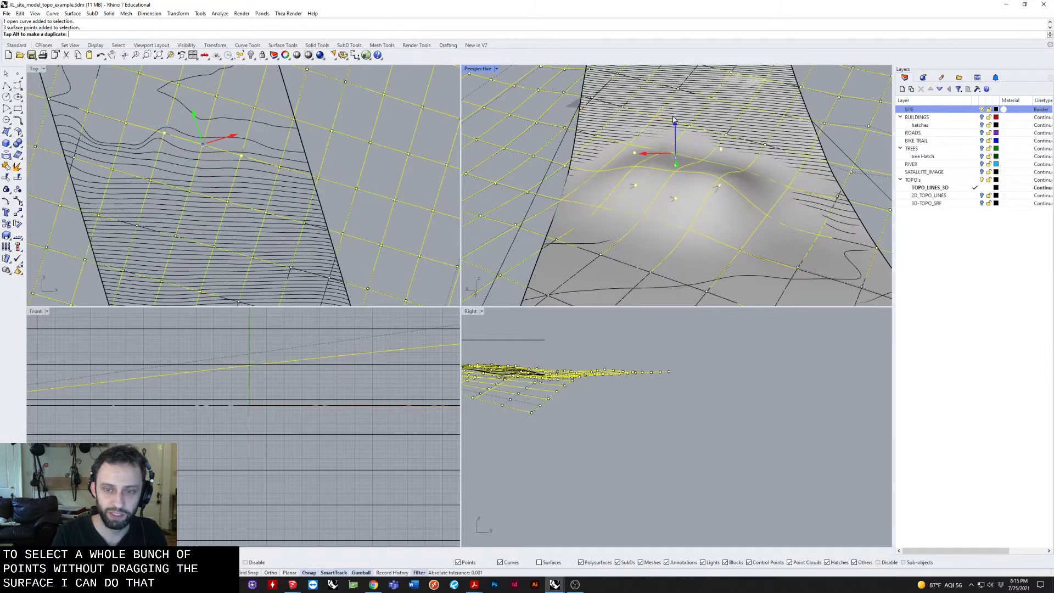
pyautogui.moveTo(675, 189); pyautogui.dragTo(626, 197, button='right')
pyautogui.scroll(-8, 579, 164)
pyautogui.scroll(5, 578, 164)
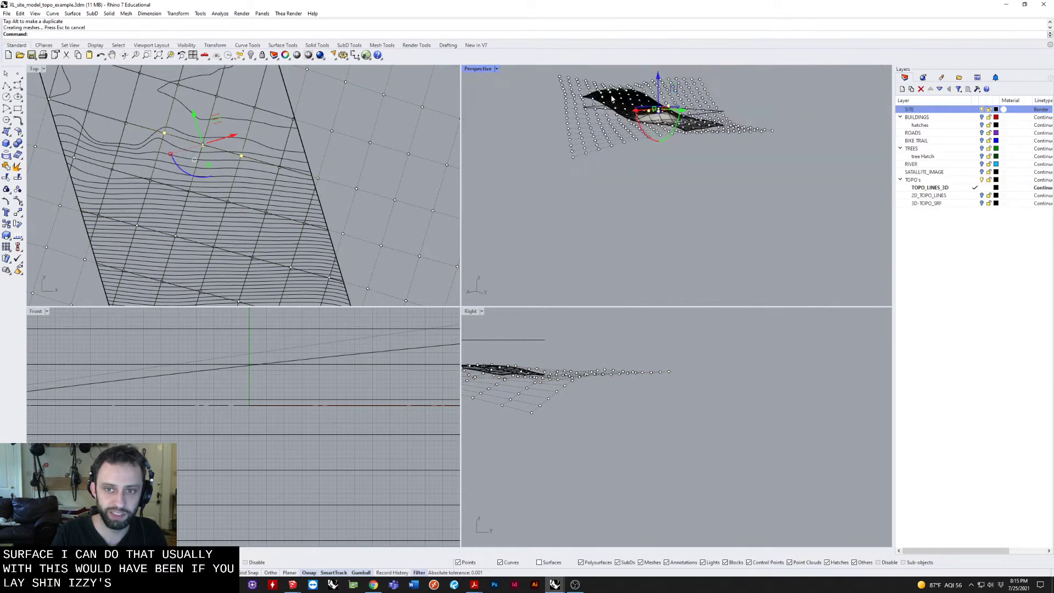
pyautogui.moveTo(593, 148); pyautogui.dragTo(642, 103, button='right')
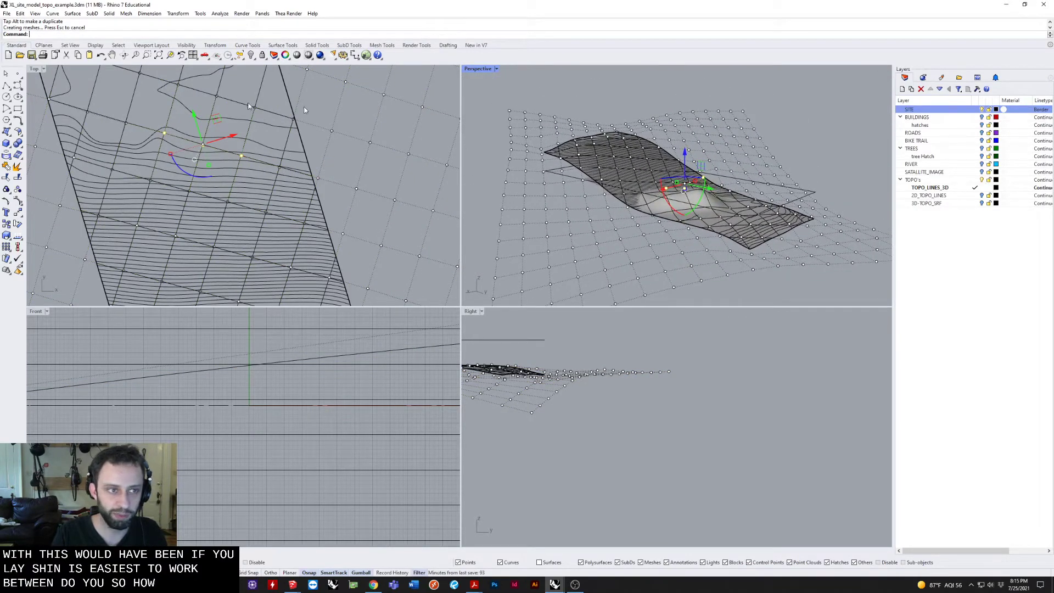
pyautogui.scroll(4, 100, 232)
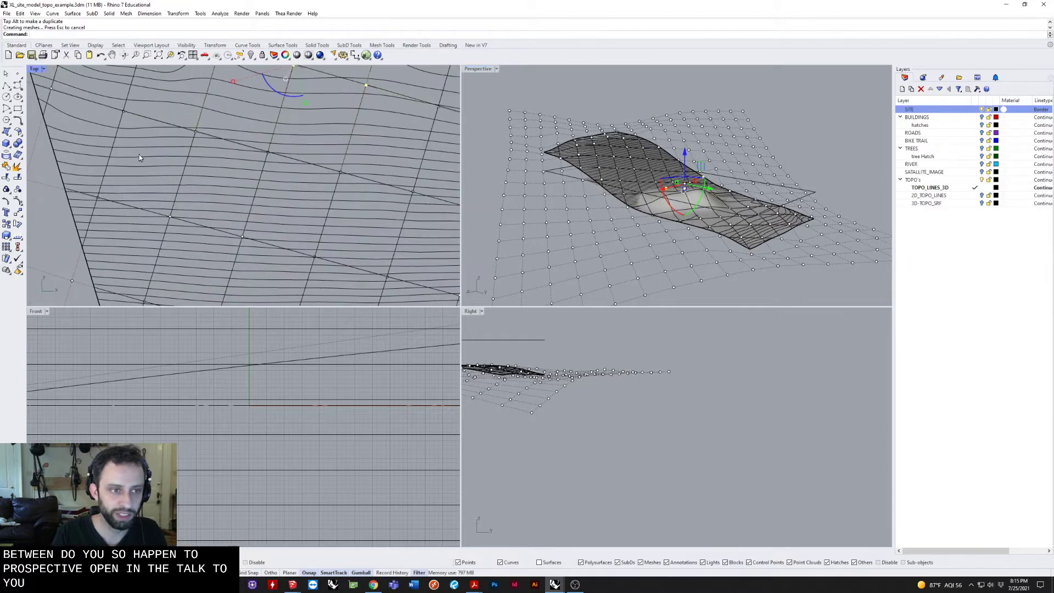
# Raise three more points, undo that raise, hide control points, and reselect the surface.
pyautogui.moveTo(143, 152); pyautogui.dragTo(278, 254)
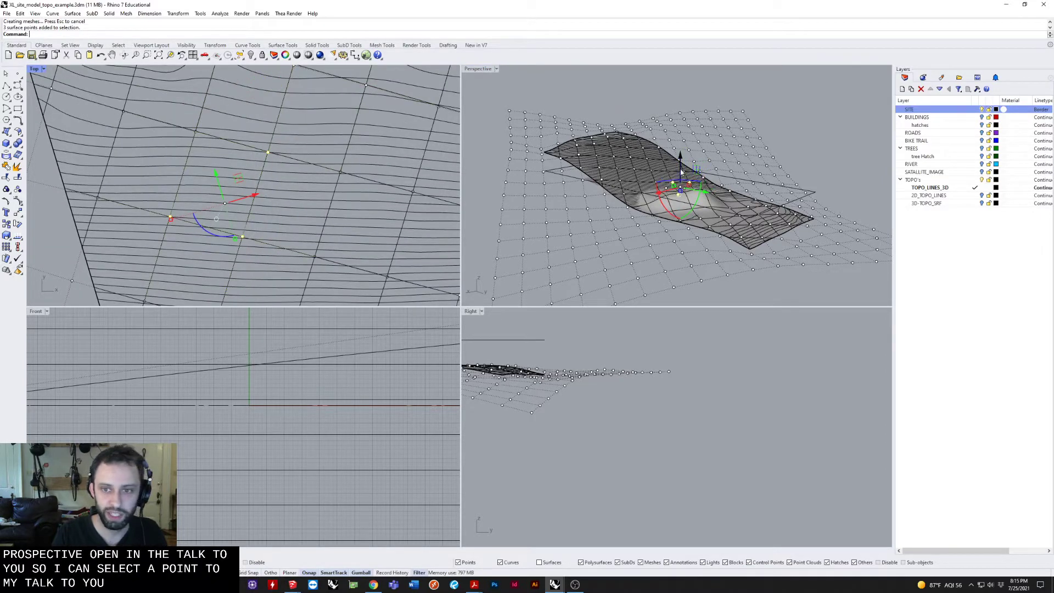
pyautogui.scroll(5, 680, 158)
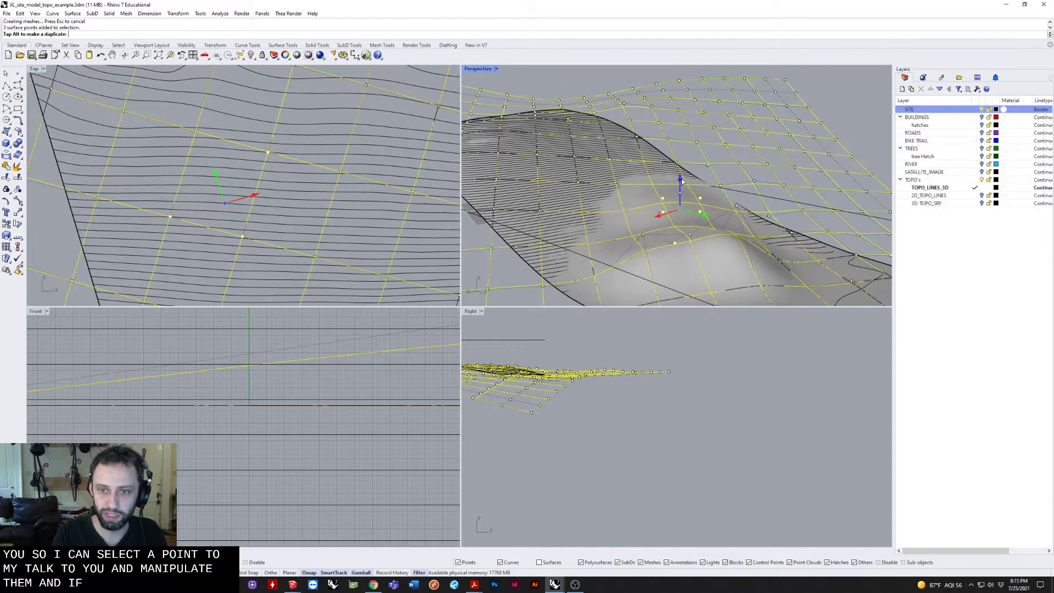
pyautogui.moveTo(680, 216); pyautogui.dragTo(680, 188)
pyautogui.moveTo(681, 188)
pyautogui.mouseDown(button='right')
pyautogui.moveTo(530, 142)
pyautogui.moveTo(715, 164)
pyautogui.moveTo(578, 224)
pyautogui.mouseUp(button='right')
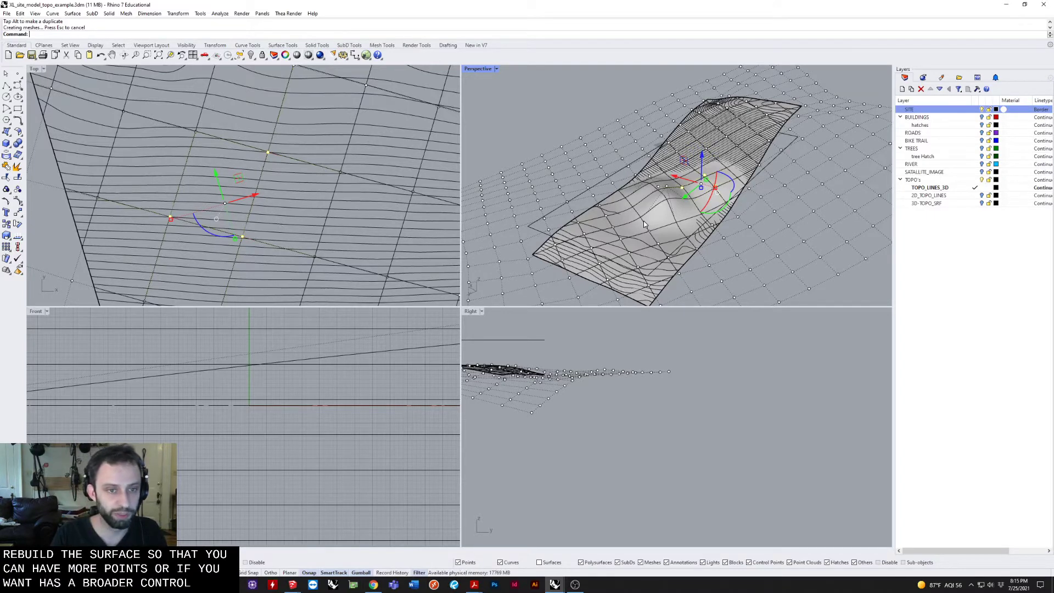
pyautogui.moveTo(644, 224); pyautogui.dragTo(568, 150, button='right')
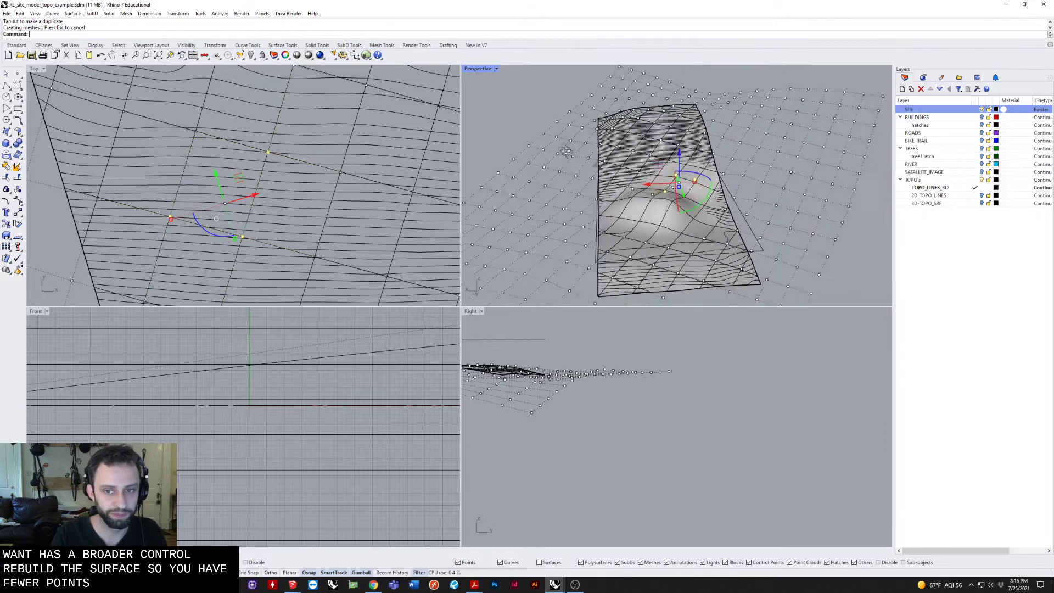
pyautogui.hotkey('ctrl', 'z')
pyautogui.hotkey('ctrl', 'z')
pyautogui.hotkey('ctrl', 'z')
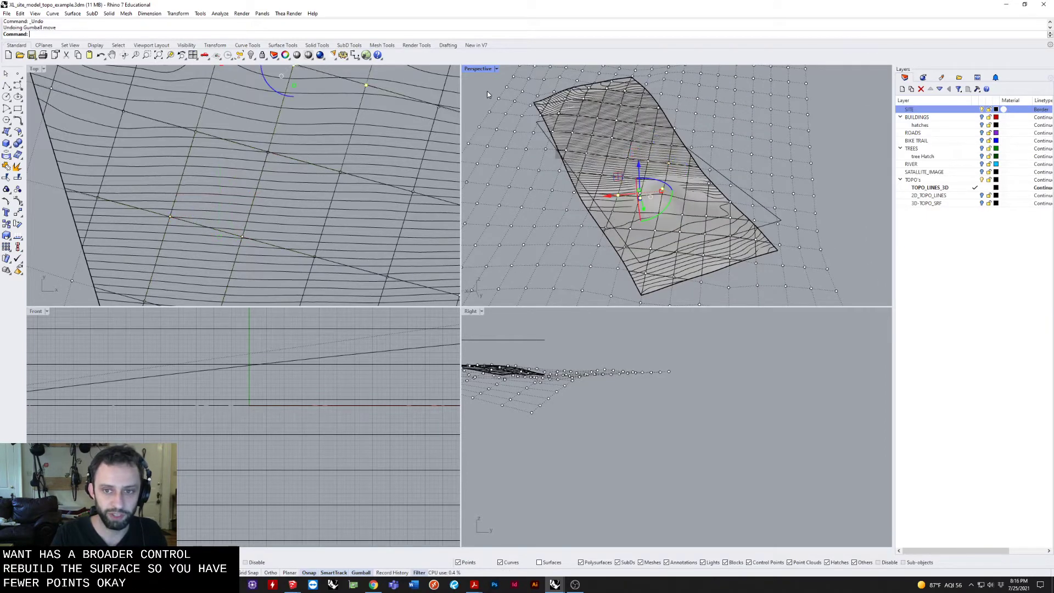
pyautogui.press('Escape')
pyautogui.moveTo(644, 207); pyautogui.dragTo(683, 256, button='right')
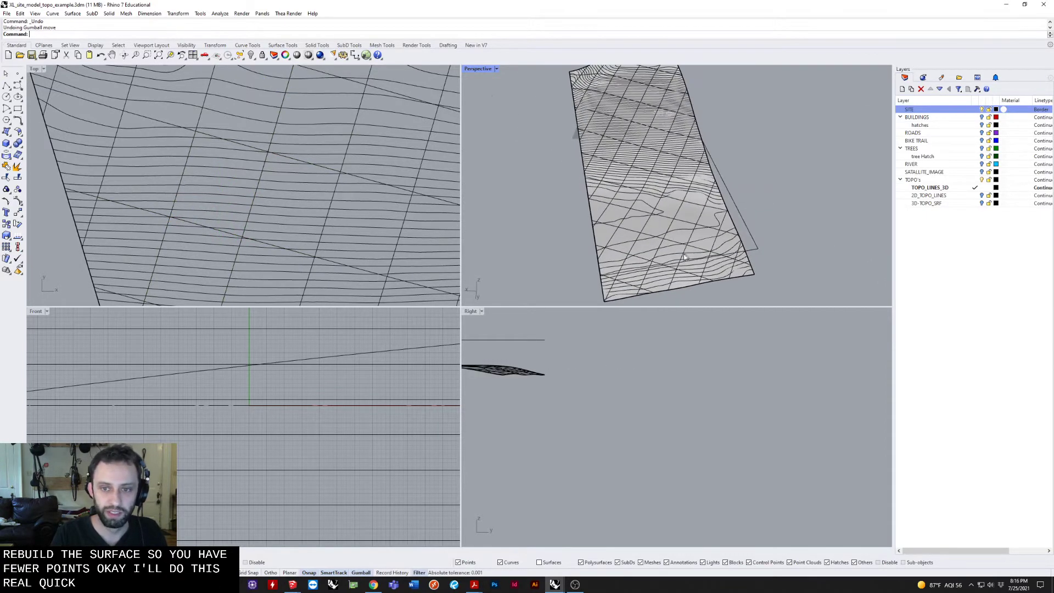
pyautogui.click(681, 214)
pyautogui.moveTo(482, 225); pyautogui.dragTo(595, 212, button='right')
pyautogui.write('ToSubD')
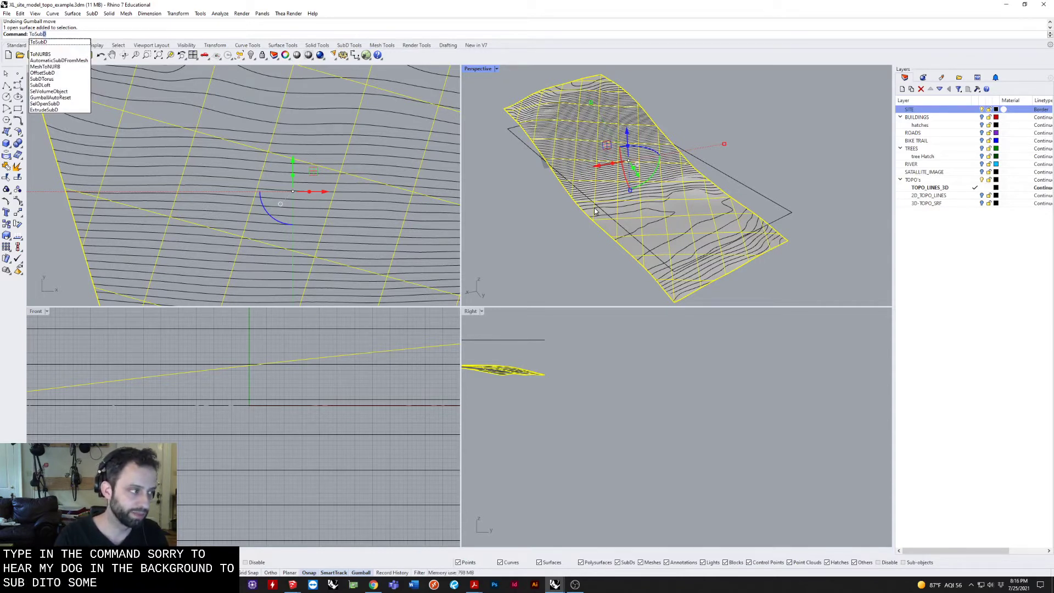
# Convert the trimmed terrain surface to SubD with default options and hide the original surface.
pyautogui.press('Return')
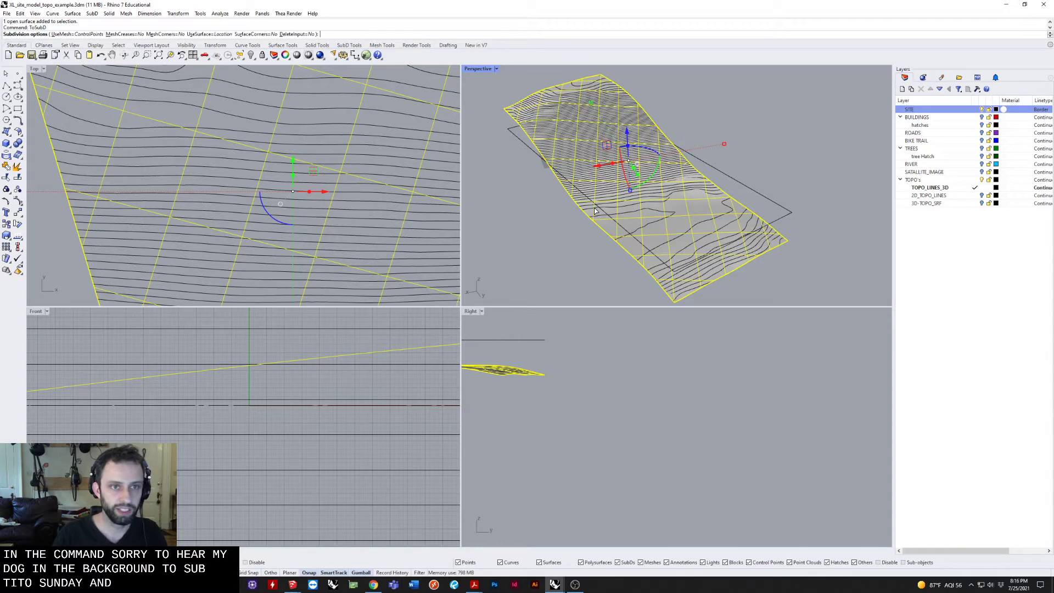
pyautogui.press('Return')
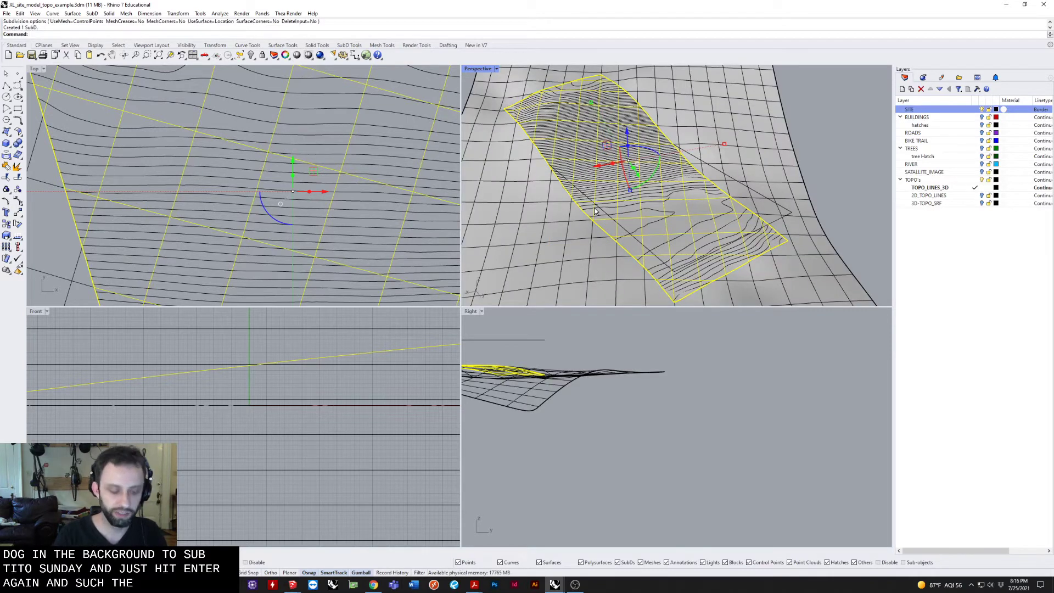
pyautogui.write('Hide')
pyautogui.press('Return')
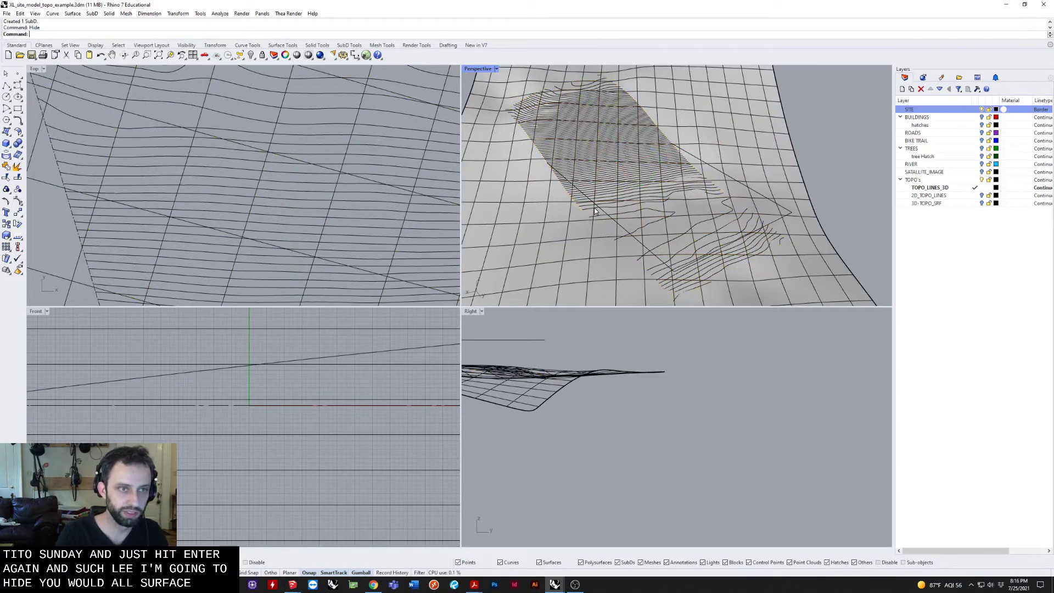
# Maximize the Perspective viewport and orbit so the SubD terrain fills the workspace.
pyautogui.click(589, 224)
pyautogui.moveTo(589, 224)
pyautogui.mouseDown(button='right')
pyautogui.moveTo(546, 204)
pyautogui.moveTo(684, 157)
pyautogui.mouseUp(button='right')
pyautogui.scroll(-4, 659, 149)
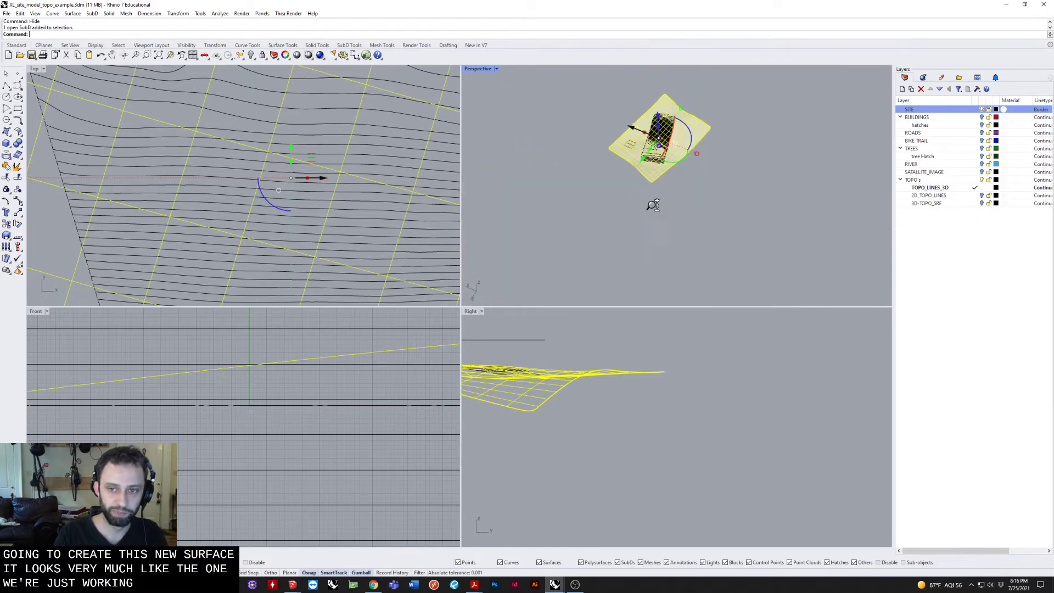
pyautogui.doubleClick(480, 68)
pyautogui.scroll(3, 496, 329)
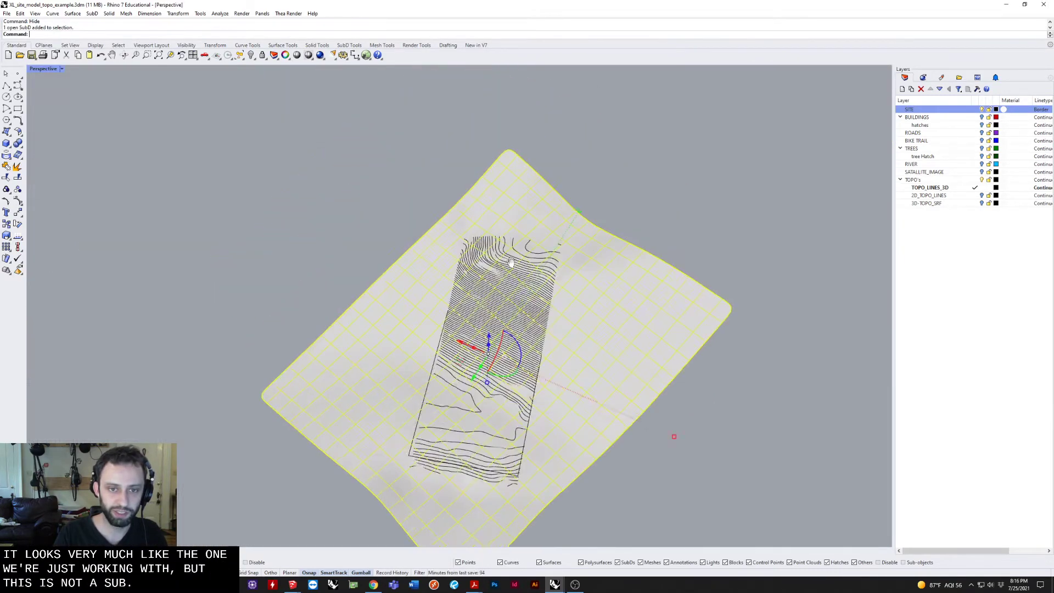
pyautogui.scroll(4, 496, 398)
pyautogui.moveTo(496, 398)
pyautogui.mouseDown(button='right')
pyautogui.moveTo(523, 363)
pyautogui.moveTo(505, 369)
pyautogui.mouseUp(button='right')
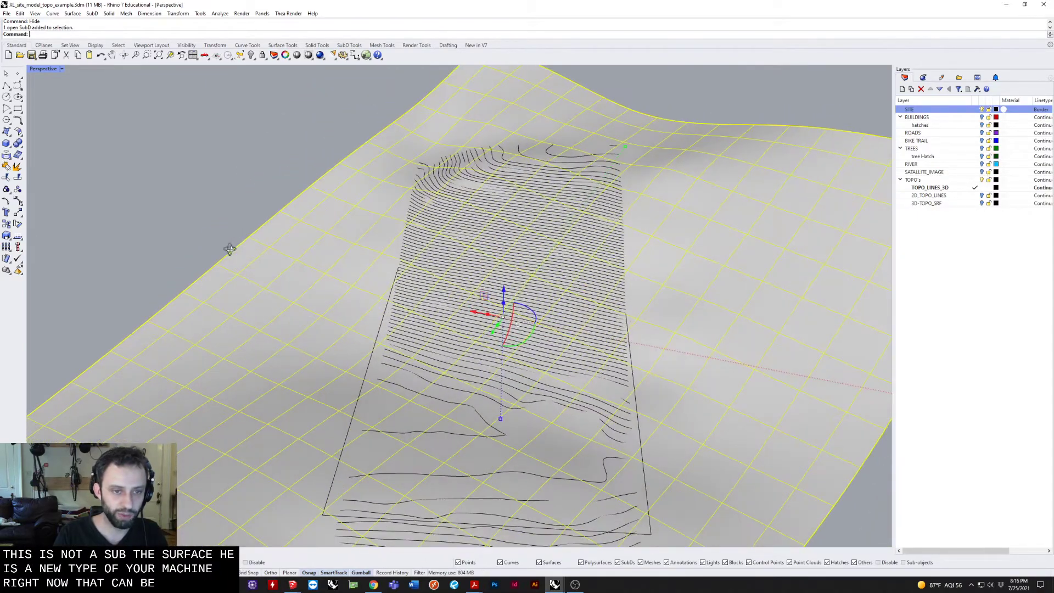
pyautogui.click(251, 228)
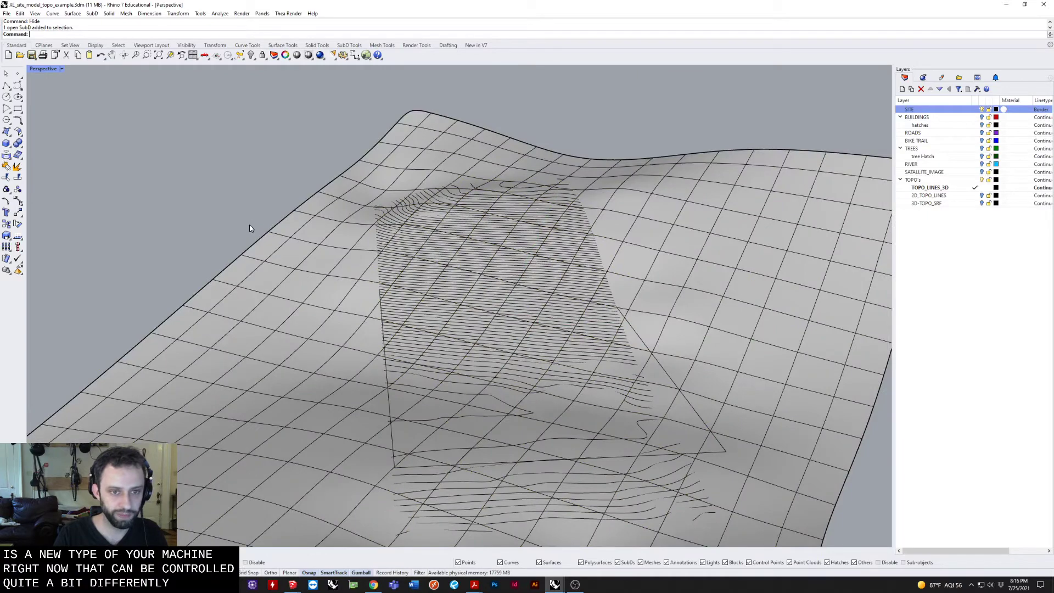
pyautogui.moveTo(251, 228)
pyautogui.mouseDown(button='right')
pyautogui.moveTo(507, 318)
pyautogui.moveTo(274, 259)
pyautogui.moveTo(443, 246)
pyautogui.mouseUp(button='right')
pyautogui.press('Tab')
pyautogui.press('Tab')
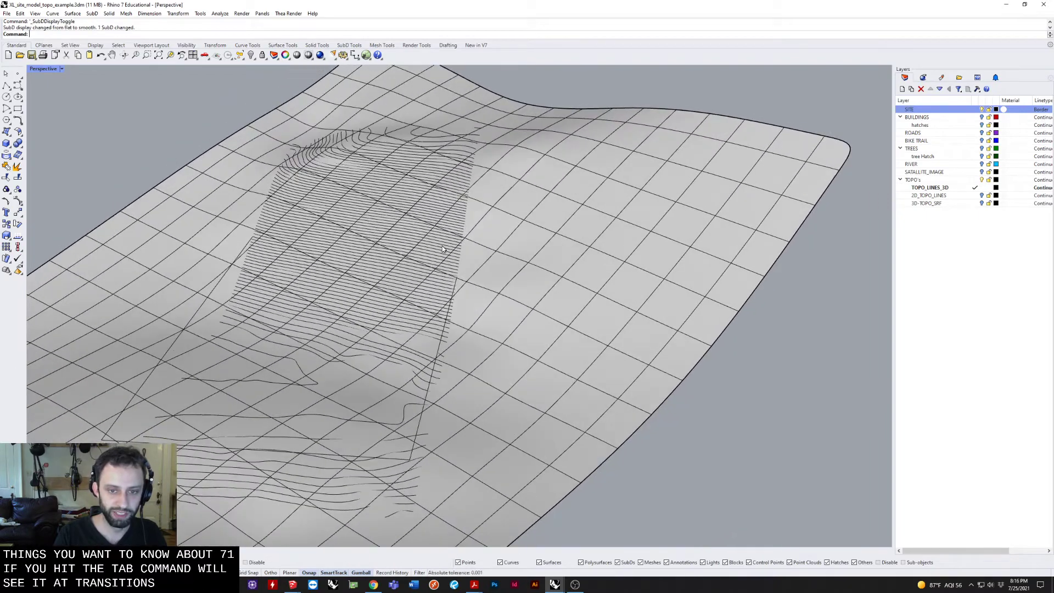
pyautogui.press('Tab')
pyautogui.moveTo(515, 258)
pyautogui.mouseDown(button='right')
pyautogui.moveTo(496, 241)
pyautogui.moveTo(542, 262)
pyautogui.mouseUp(button='right')
pyautogui.press('Tab')
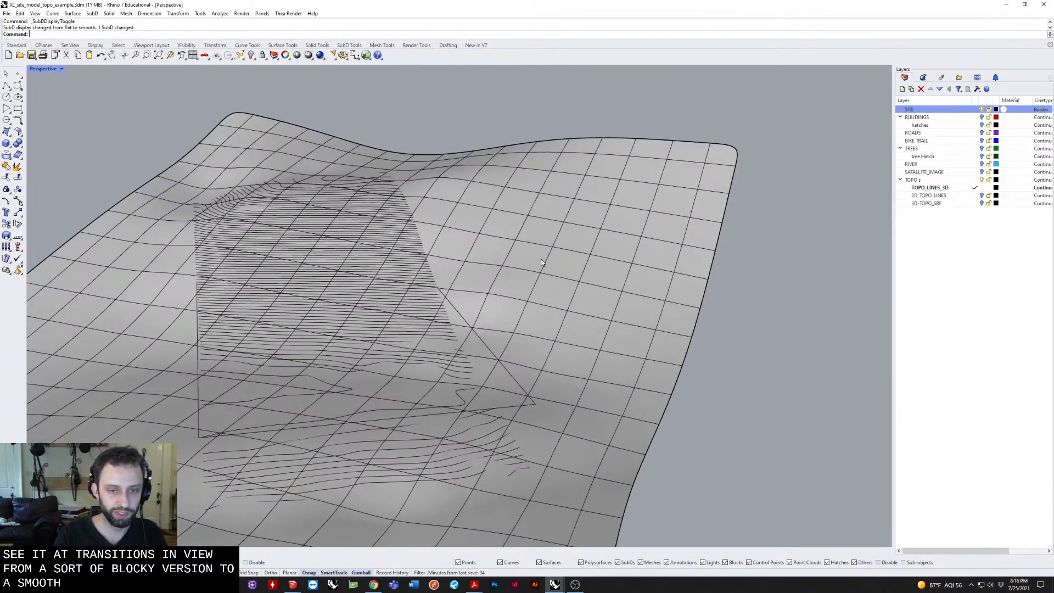
pyautogui.press('Tab')
pyautogui.press('Tab')
pyautogui.press('Tab')
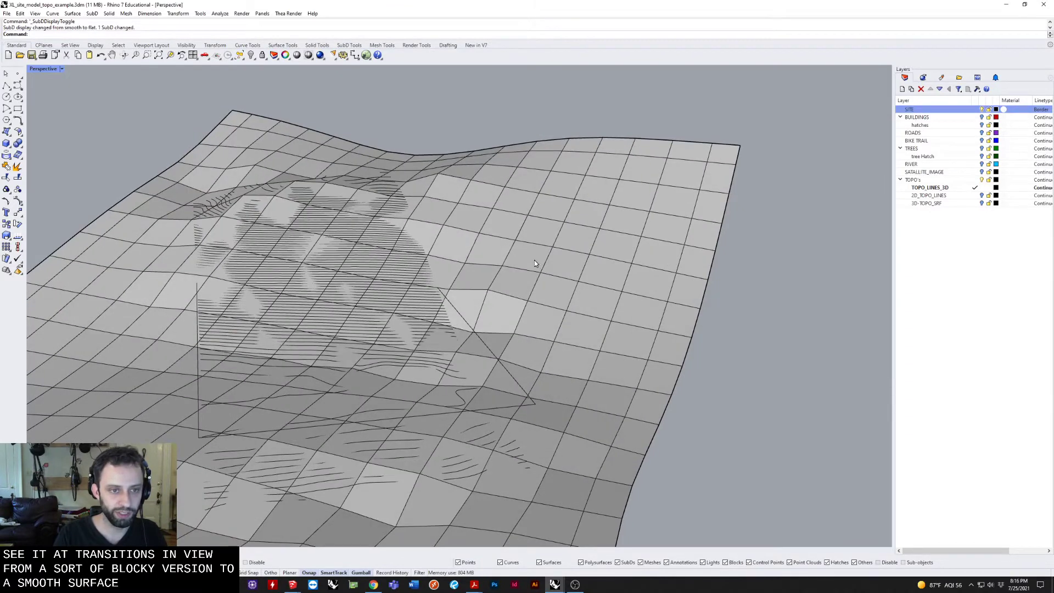
pyautogui.moveTo(534, 260); pyautogui.dragTo(498, 262, button='right')
pyautogui.press('Tab')
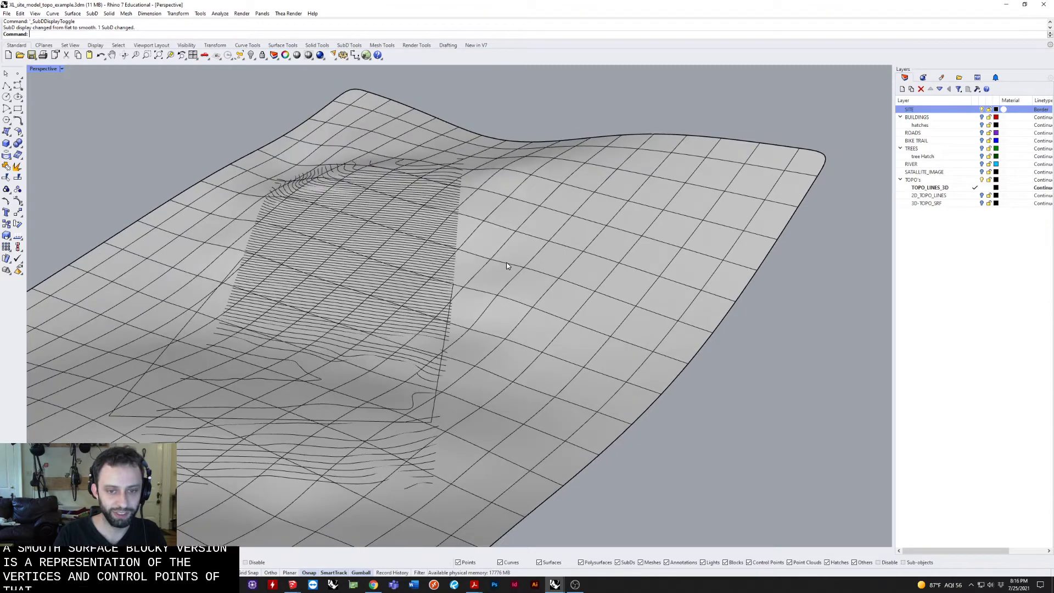
pyautogui.click(498, 279)
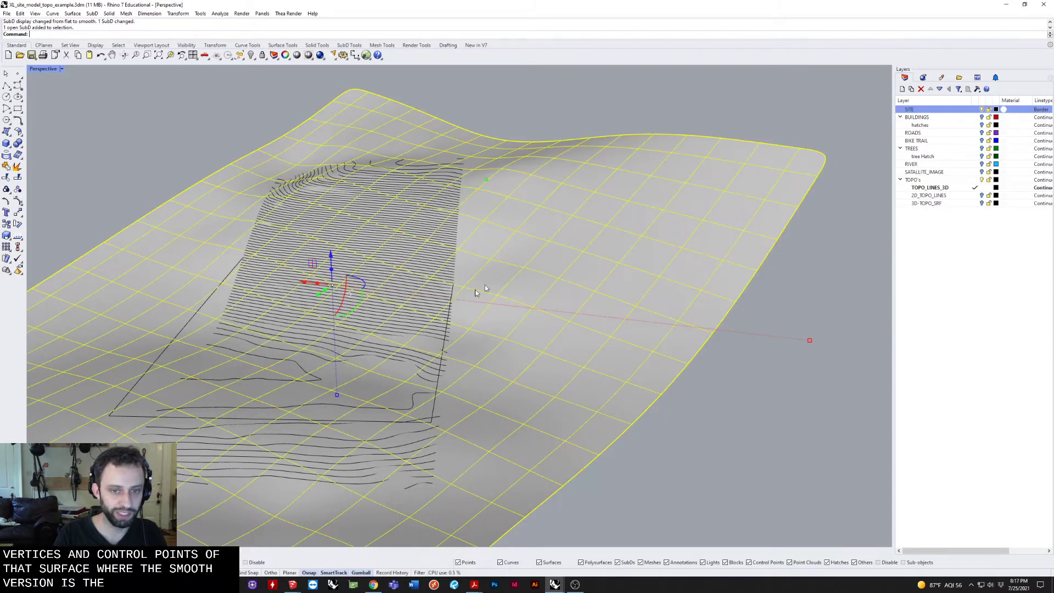
pyautogui.moveTo(485, 286)
pyautogui.mouseDown(button='right')
pyautogui.moveTo(482, 278)
pyautogui.moveTo(405, 301)
pyautogui.mouseUp(button='right')
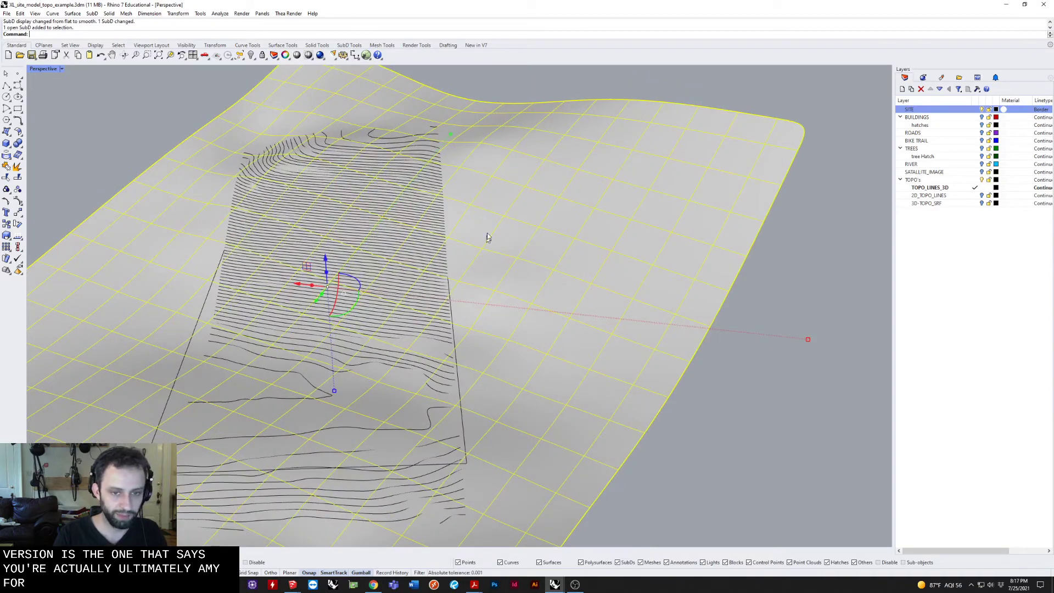
pyautogui.press('Escape')
pyautogui.moveTo(701, 309)
pyautogui.mouseDown(button='right')
pyautogui.moveTo(515, 284)
pyautogui.moveTo(452, 258)
pyautogui.mouseUp(button='right')
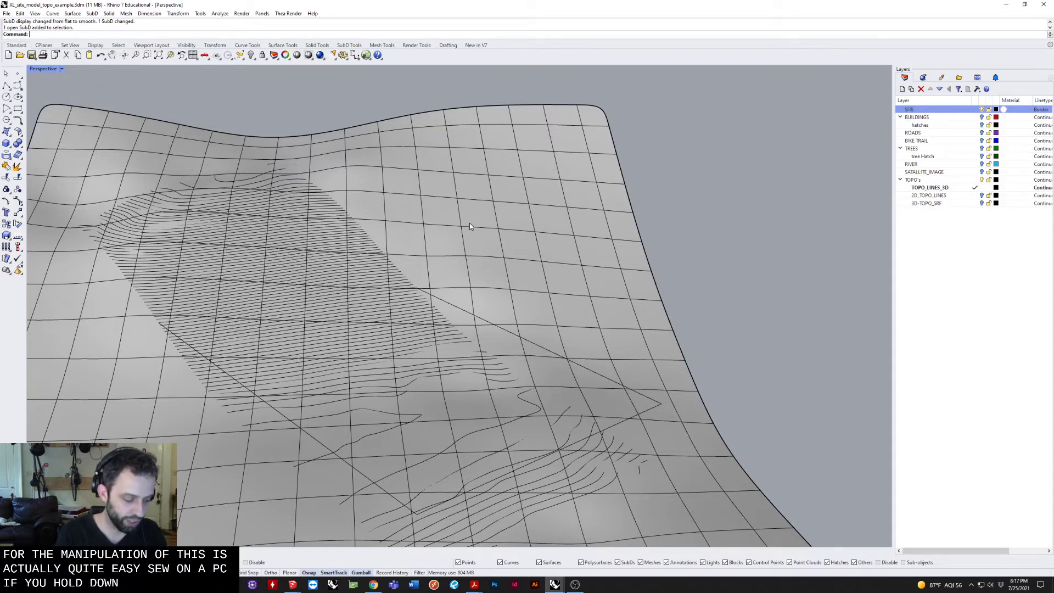
# Pick two adjoining terrain faces plus an edge and lift them with the Gumball.
pyautogui.keyDown('ctrl'); pyautogui.keyDown('shift'); pyautogui.click(447, 242); pyautogui.keyUp('shift'); pyautogui.keyUp('ctrl')
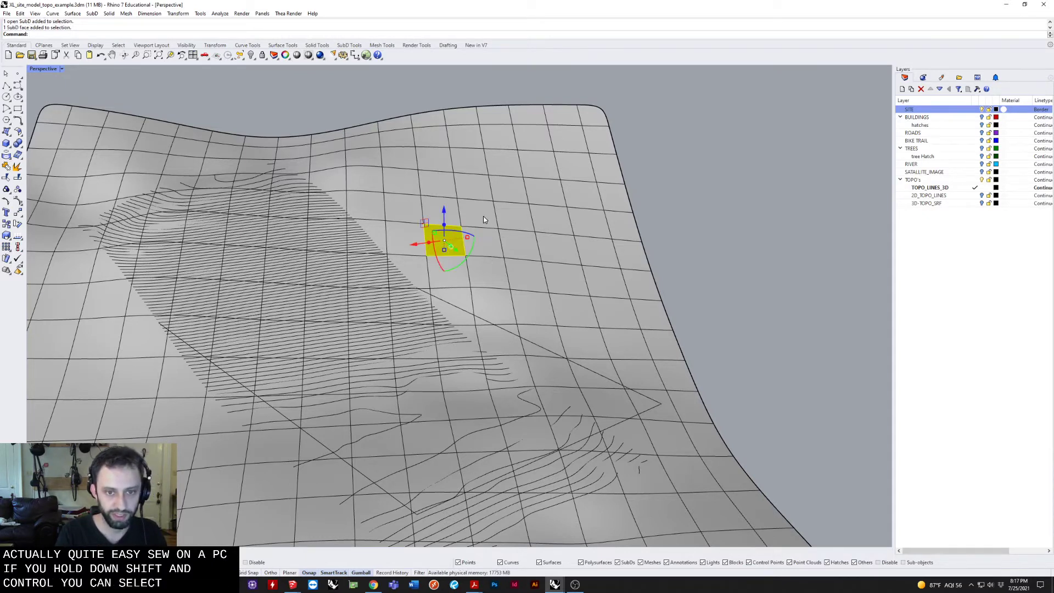
pyautogui.keyDown('ctrl'); pyautogui.keyDown('shift'); pyautogui.click(494, 251); pyautogui.keyUp('shift'); pyautogui.keyUp('ctrl')
pyautogui.keyDown('ctrl'); pyautogui.keyDown('shift'); pyautogui.click(511, 245); pyautogui.keyUp('shift'); pyautogui.keyUp('ctrl')
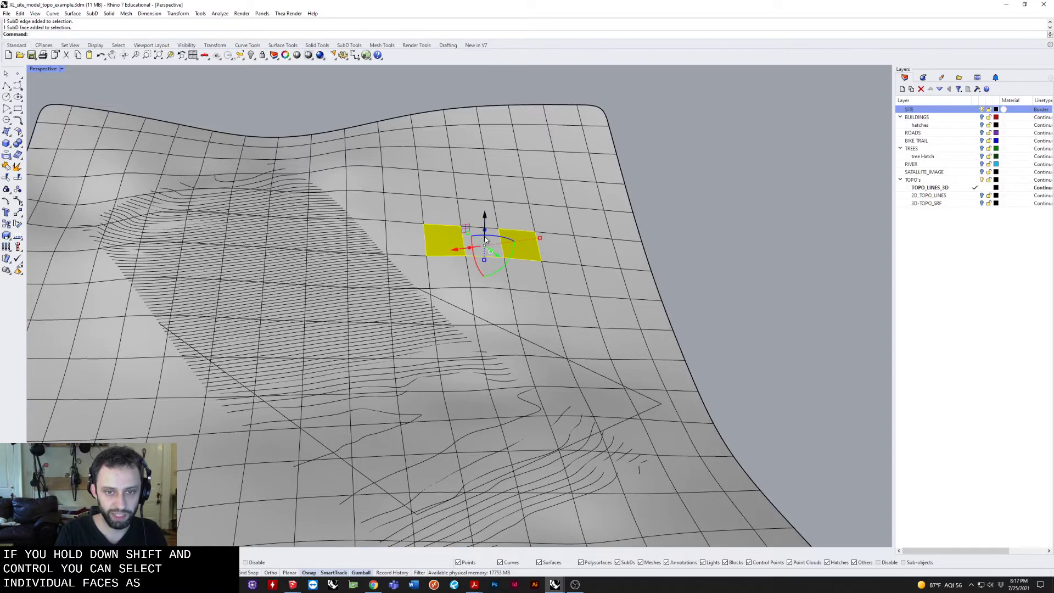
pyautogui.scroll(5, 498, 217)
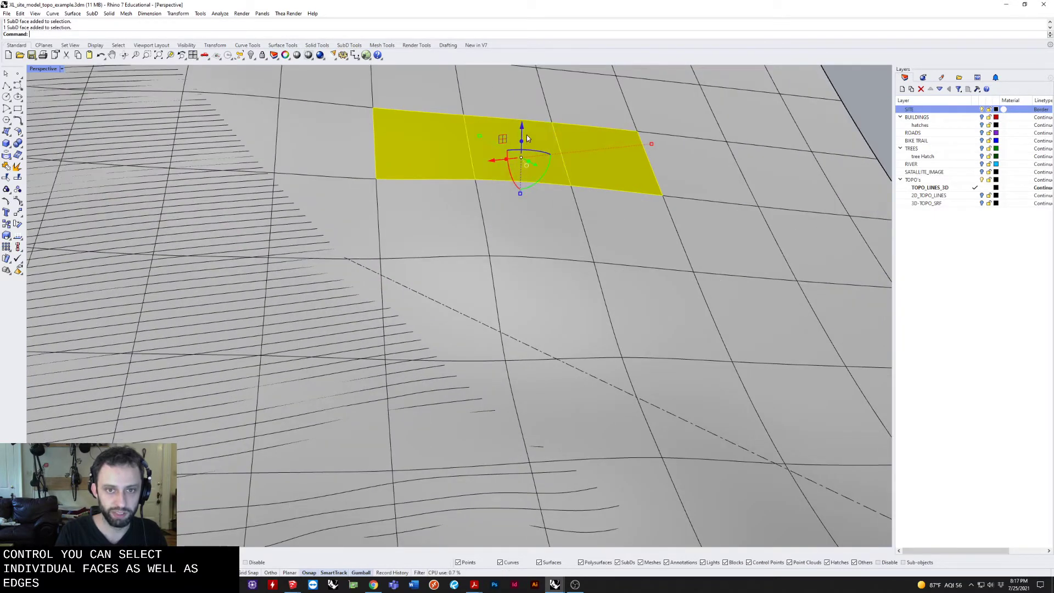
pyautogui.moveTo(522, 128); pyautogui.dragTo(524, 112)
# Pull the picked faces higher into a smooth hill, then select the whole terrain.
pyautogui.moveTo(528, 131); pyautogui.dragTo(547, 141, button='right')
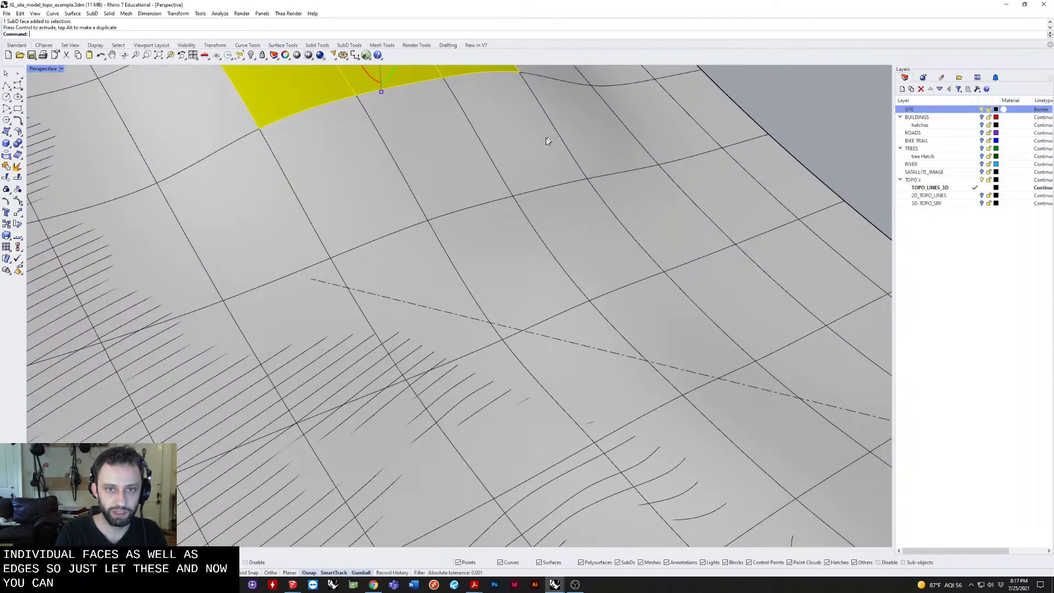
pyautogui.scroll(-5, 548, 141)
pyautogui.moveTo(495, 205)
pyautogui.mouseDown(button='right')
pyautogui.moveTo(336, 288)
pyautogui.moveTo(413, 248)
pyautogui.mouseUp(button='right')
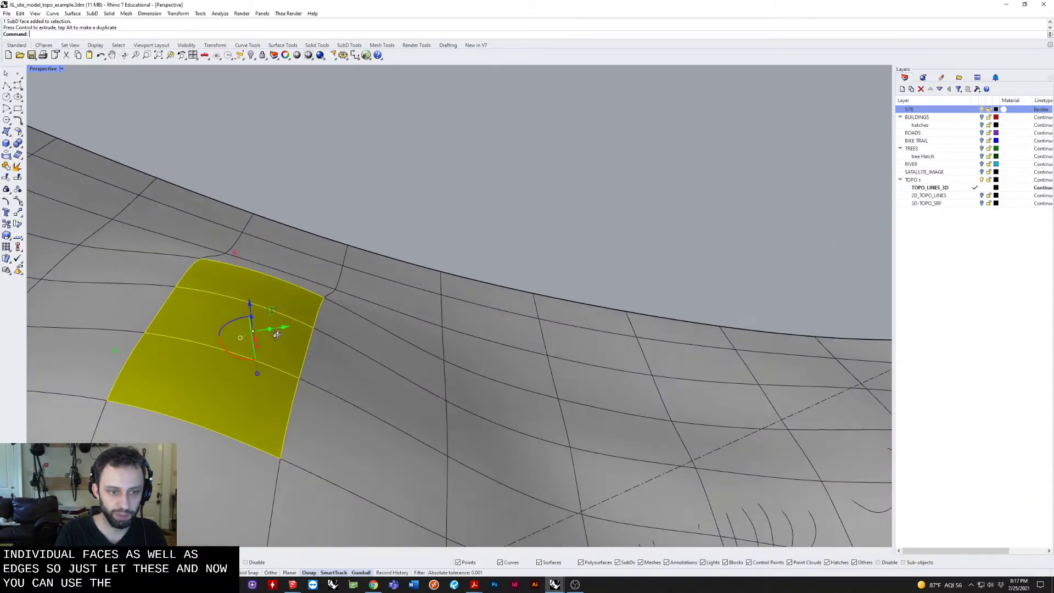
pyautogui.moveTo(276, 333); pyautogui.dragTo(275, 308, button='right')
pyautogui.moveTo(274, 309); pyautogui.dragTo(296, 271)
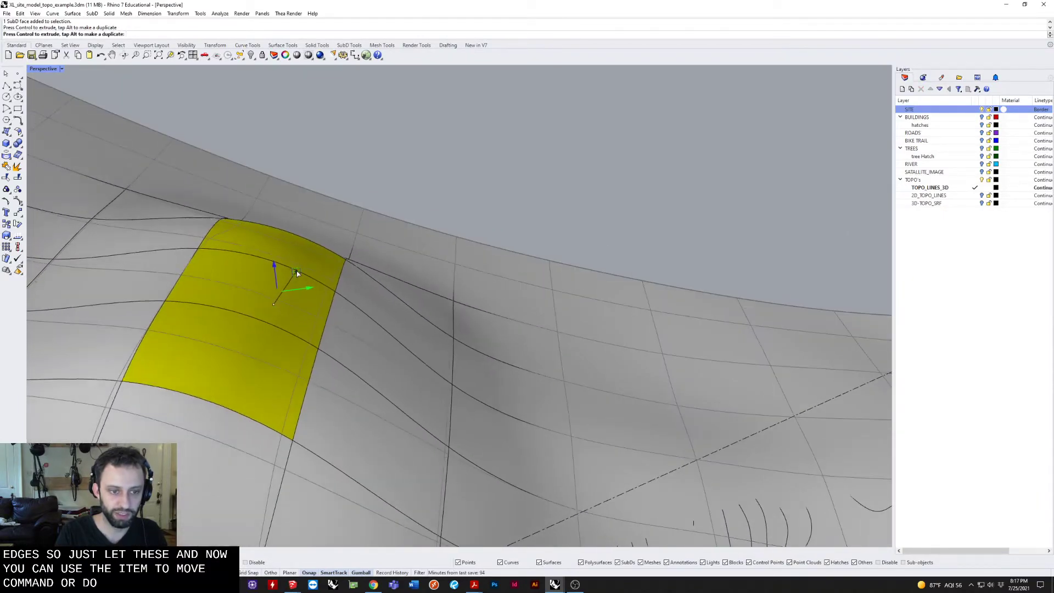
pyautogui.scroll(-4, 283, 293)
pyautogui.moveTo(284, 293)
pyautogui.mouseDown(button='right')
pyautogui.moveTo(396, 249)
pyautogui.moveTo(544, 288)
pyautogui.mouseUp(button='right')
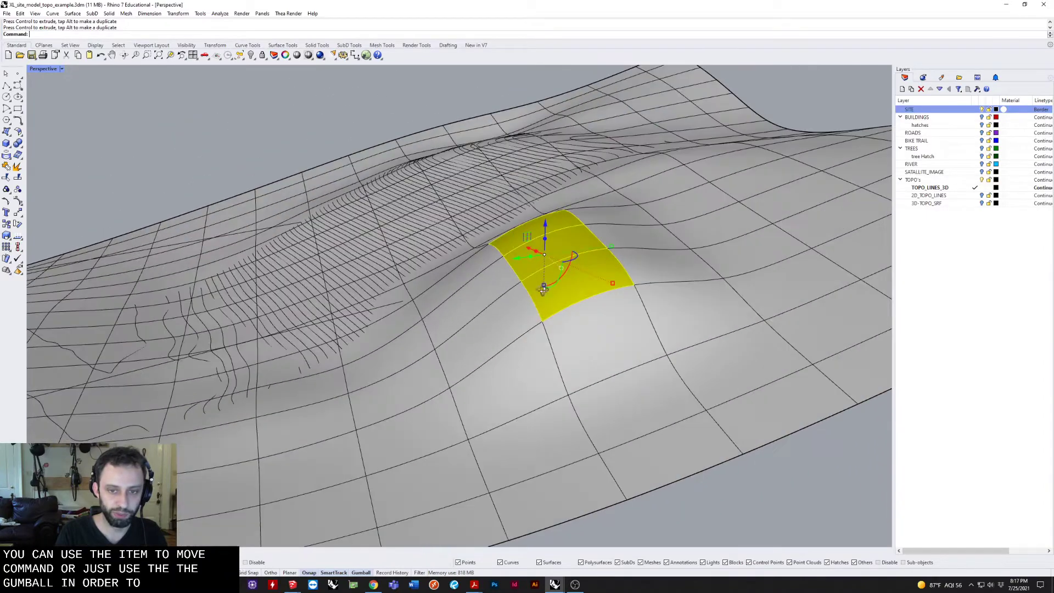
pyautogui.click(458, 347)
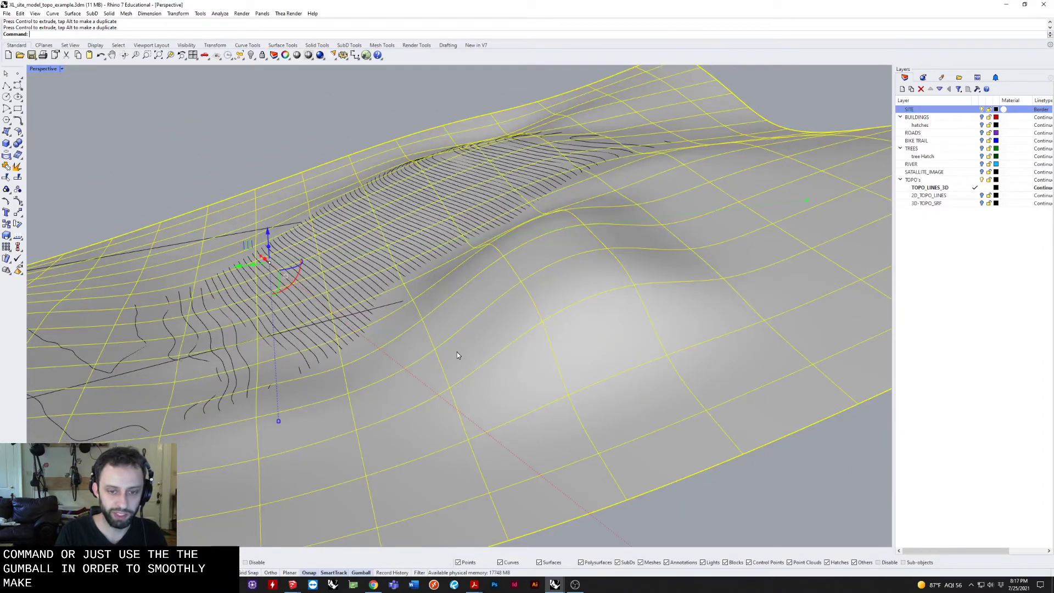
# Pick three SubD edges across the hill and inspect the reshaped ridge from several angles.
pyautogui.click(724, 482)
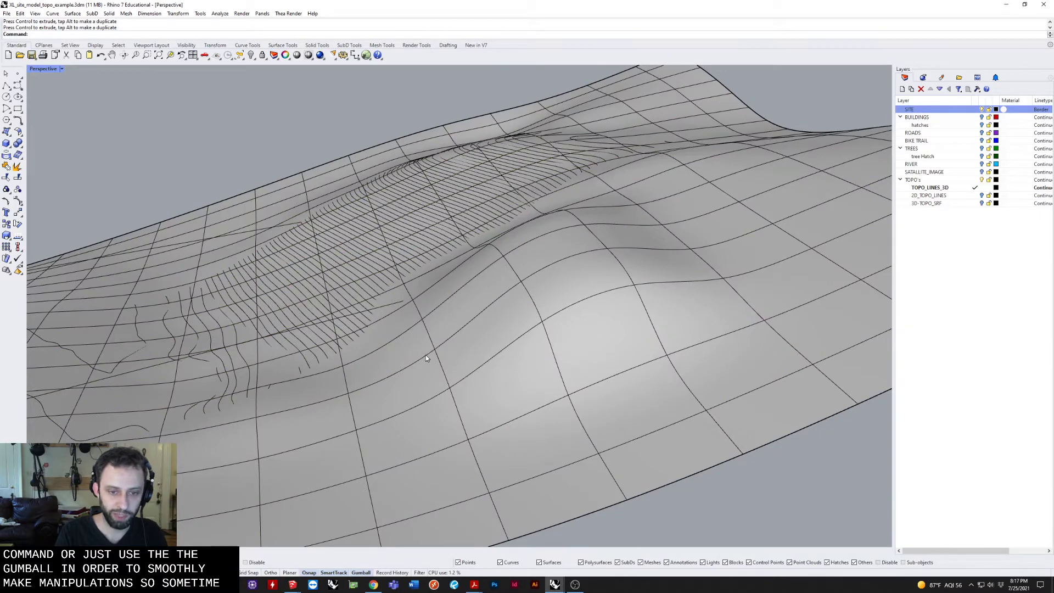
pyautogui.keyDown('ctrl'); pyautogui.keyDown('shift'); pyautogui.click(428, 355); pyautogui.keyUp('shift'); pyautogui.keyUp('ctrl')
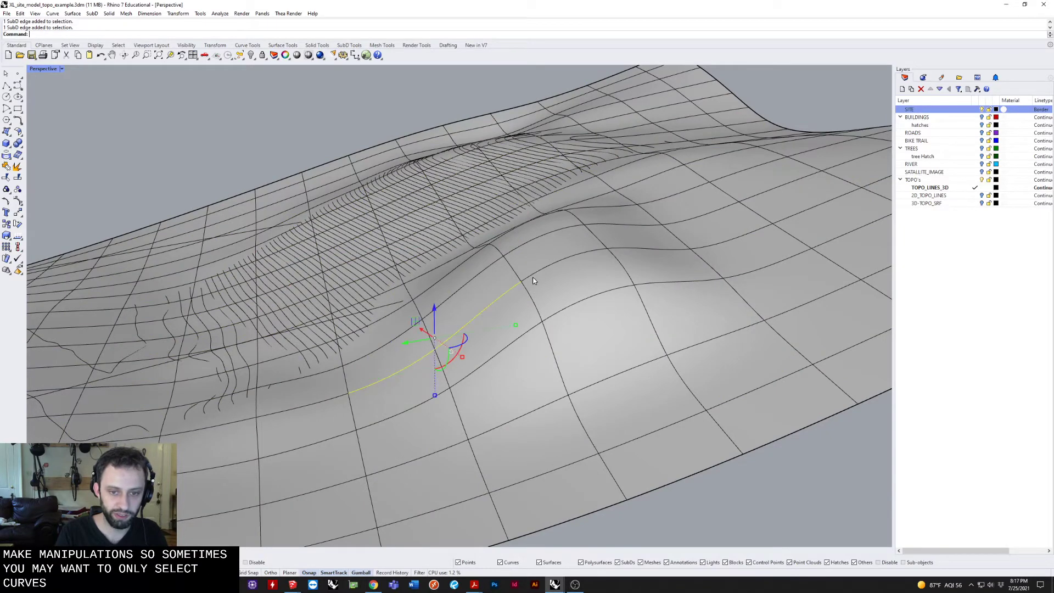
pyautogui.keyDown('ctrl'); pyautogui.keyDown('shift'); pyautogui.click(629, 249); pyautogui.keyUp('shift'); pyautogui.keyUp('ctrl')
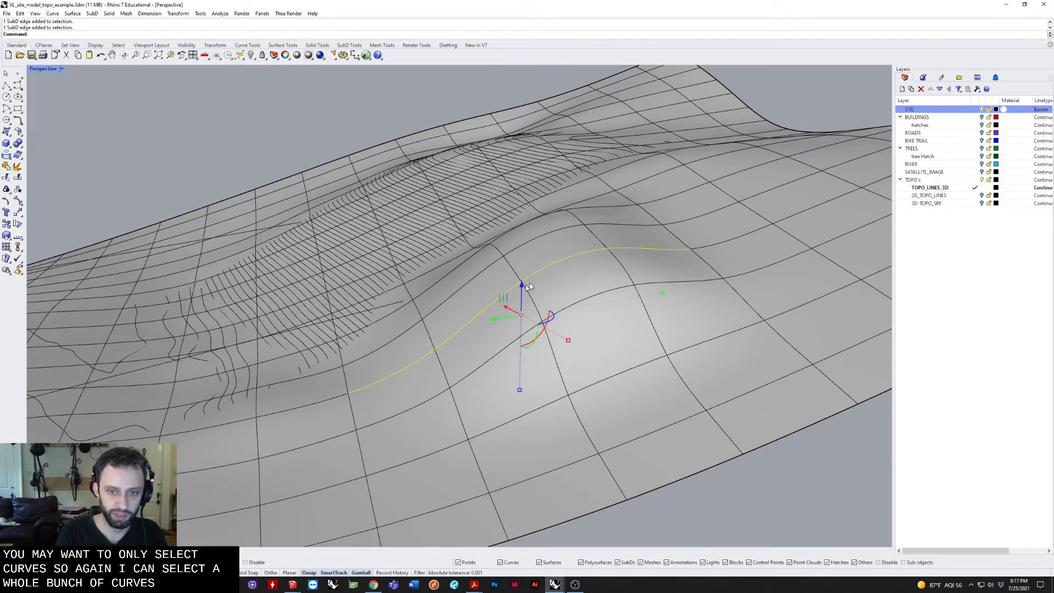
pyautogui.keyDown('ctrl'); pyautogui.keyDown('shift'); pyautogui.click(522, 286); pyautogui.keyUp('shift'); pyautogui.keyUp('ctrl')
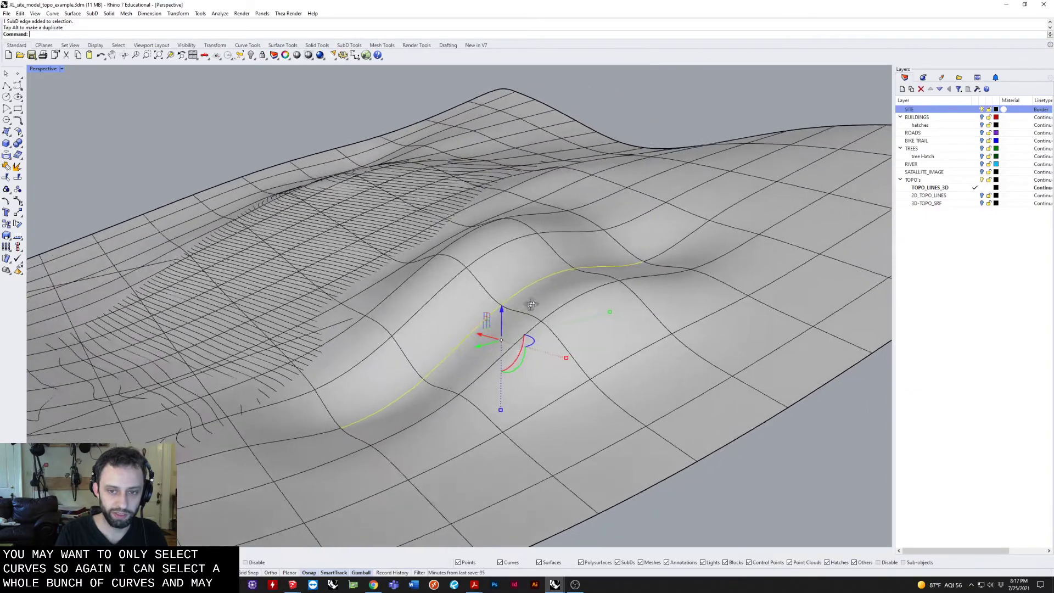
pyautogui.scroll(5, 602, 270)
pyautogui.scroll(-5, 603, 271)
pyautogui.moveTo(603, 270)
pyautogui.mouseDown(button='right')
pyautogui.moveTo(649, 309)
pyautogui.moveTo(627, 243)
pyautogui.moveTo(531, 260)
pyautogui.moveTo(461, 297)
pyautogui.moveTo(403, 256)
pyautogui.moveTo(431, 262)
pyautogui.moveTo(569, 400)
pyautogui.mouseUp(button='right')
pyautogui.scroll(-3, 627, 243)
pyautogui.scroll(-3, 431, 263)
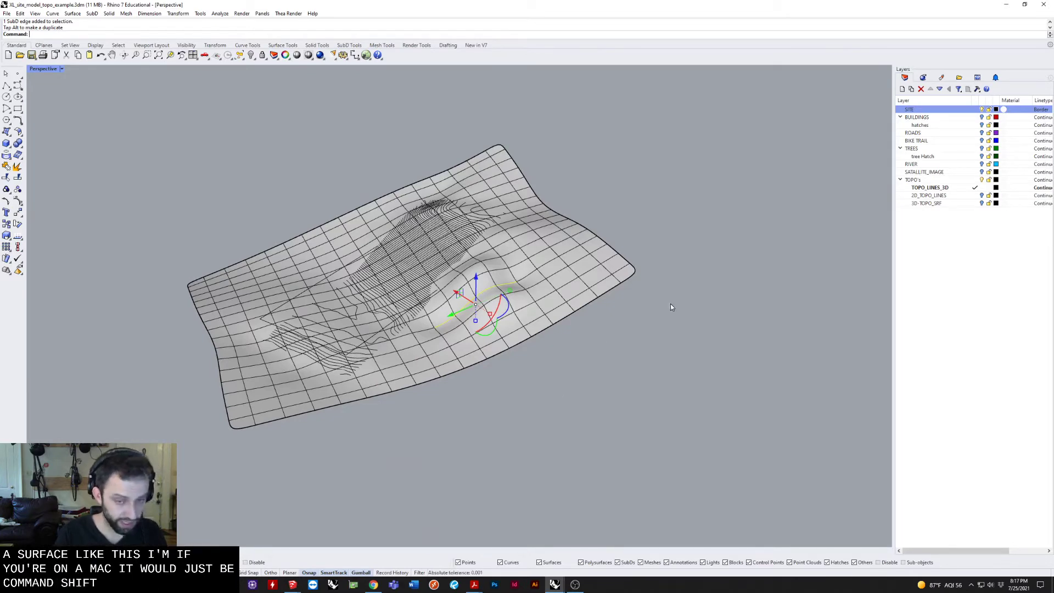
pyautogui.moveTo(489, 316); pyautogui.dragTo(536, 342, button='right')
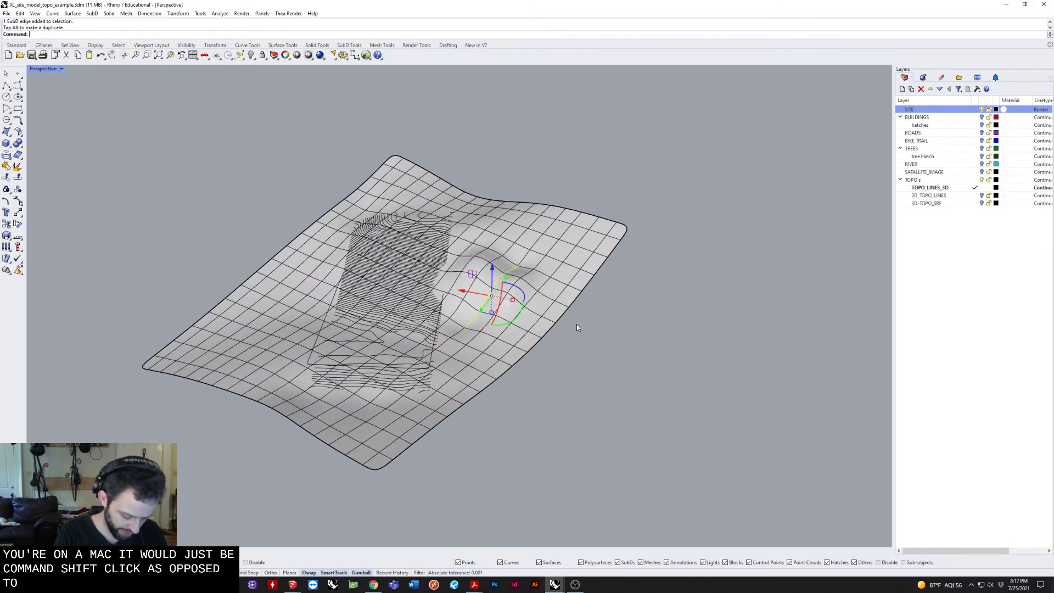
pyautogui.moveTo(601, 323); pyautogui.dragTo(627, 346, button='right')
pyautogui.scroll(6, 477, 260)
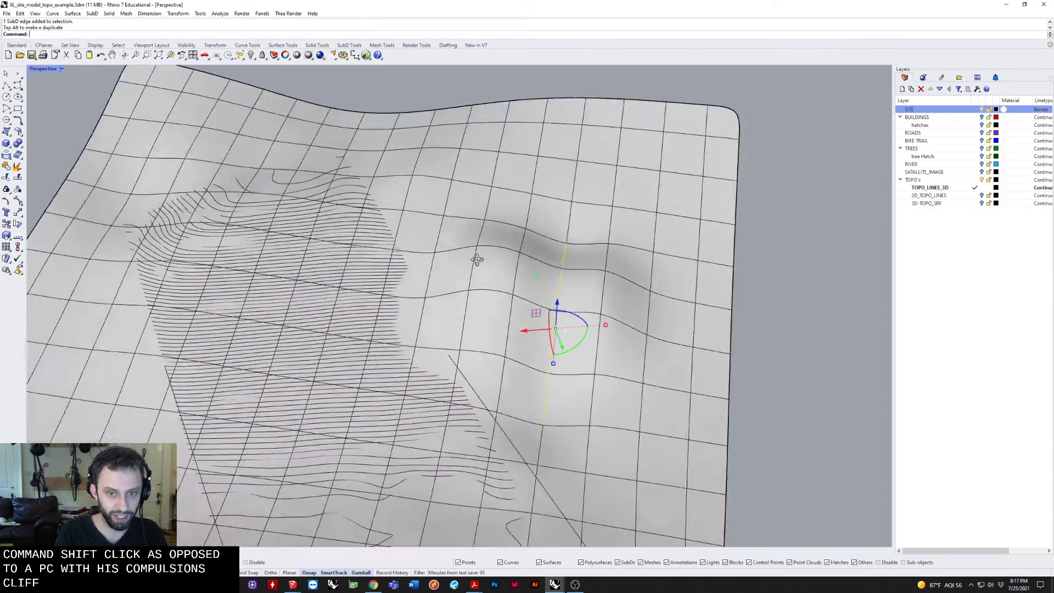
pyautogui.moveTo(476, 259); pyautogui.dragTo(486, 296, button='right')
pyautogui.scroll(-4, 474, 263)
pyautogui.scroll(4, 494, 297)
pyautogui.scroll(5, 329, 305)
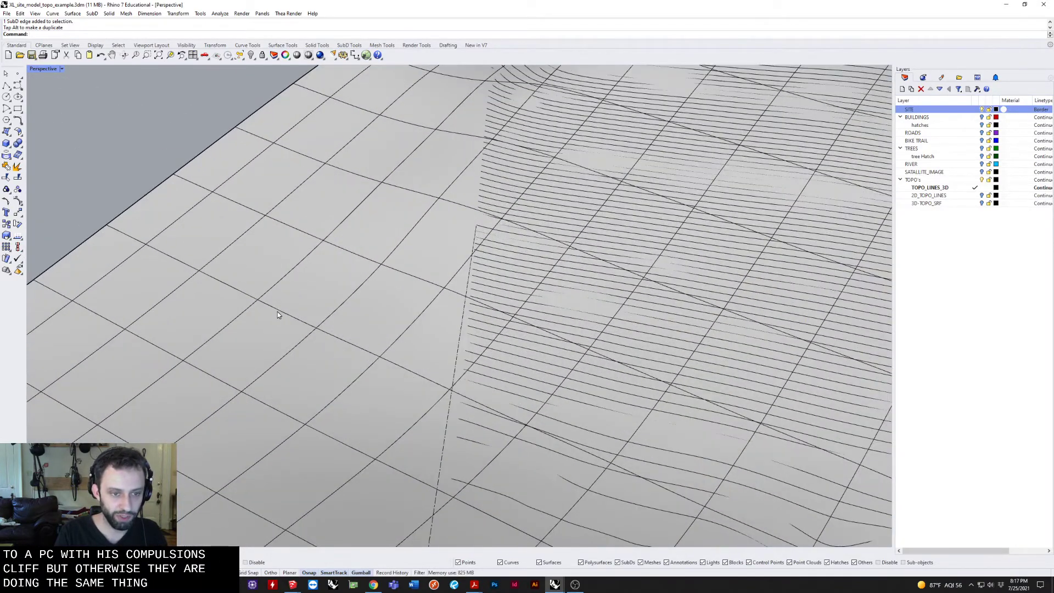
pyautogui.doubleClick(278, 311)
pyautogui.scroll(-6, 267, 296)
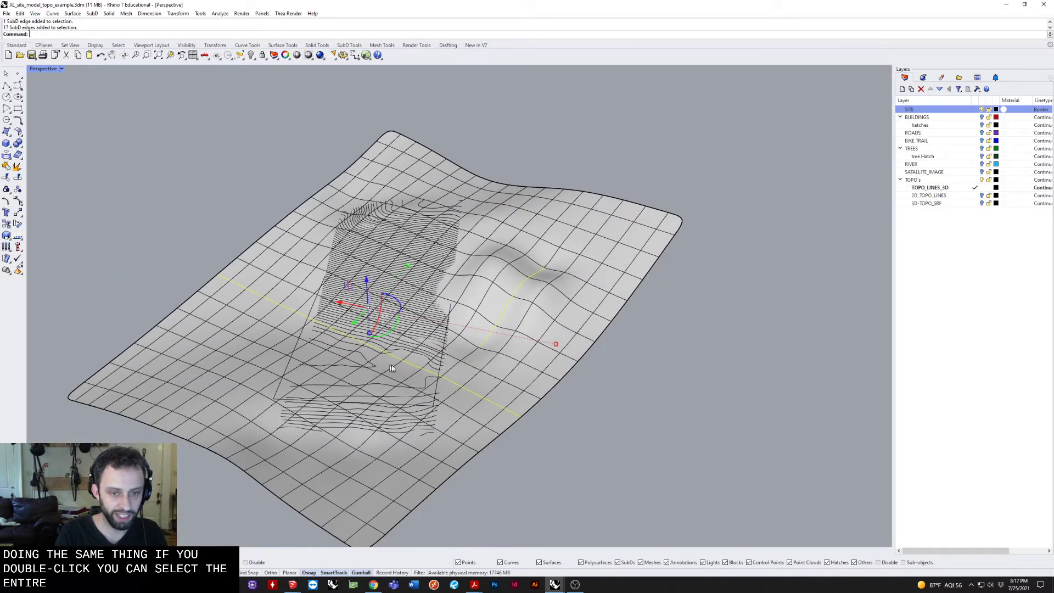
pyautogui.click(304, 318)
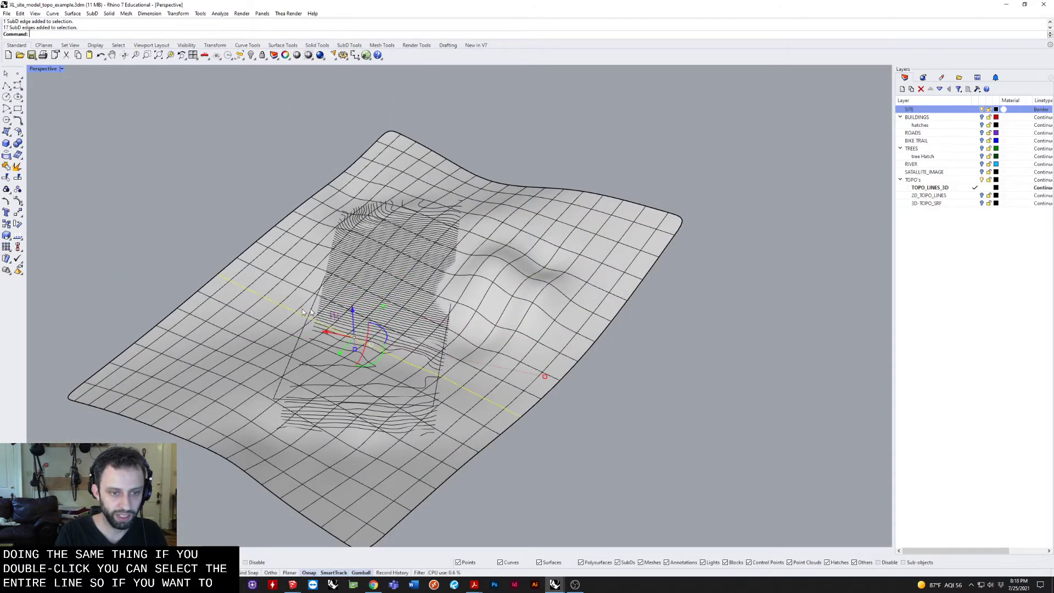
pyautogui.moveTo(330, 314); pyautogui.dragTo(320, 327, button='right')
pyautogui.scroll(5, 319, 325)
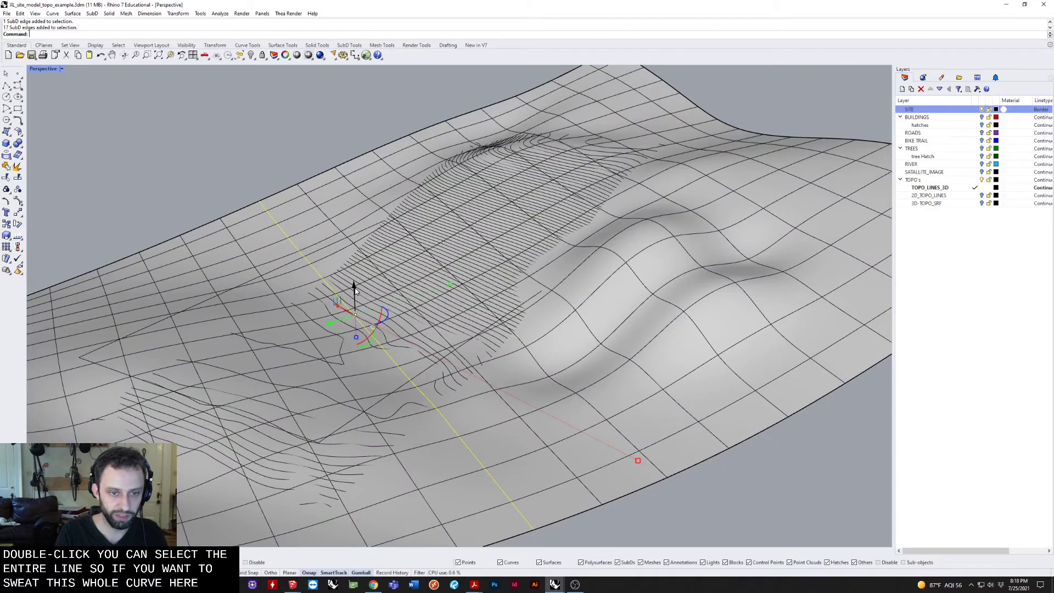
pyautogui.scroll(-5, 354, 263)
pyautogui.scroll(4, 354, 262)
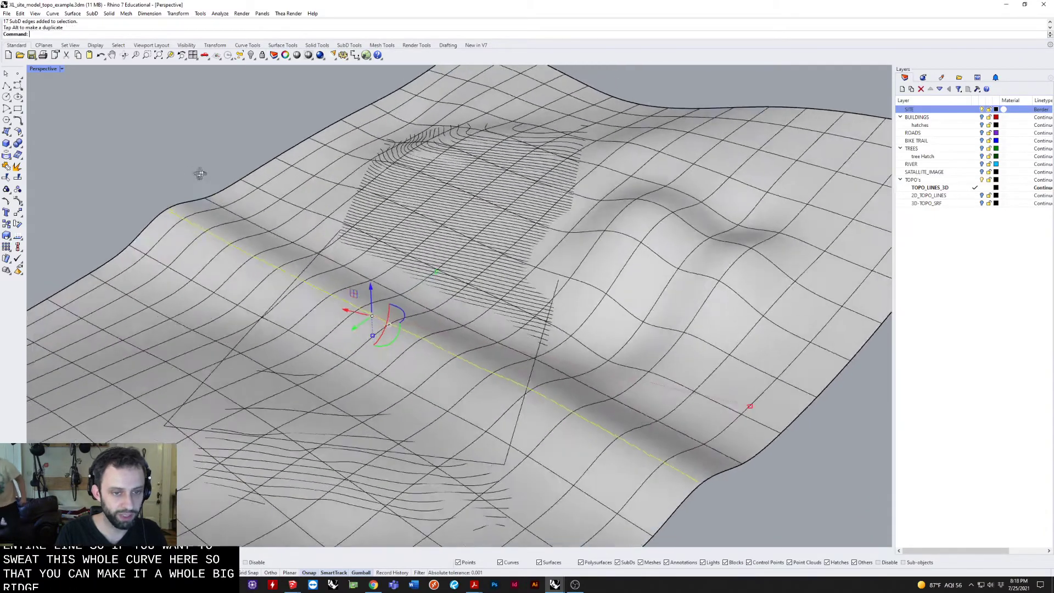
pyautogui.moveTo(199, 174); pyautogui.dragTo(205, 194, button='right')
pyautogui.hotkey('ctrl', 'z')
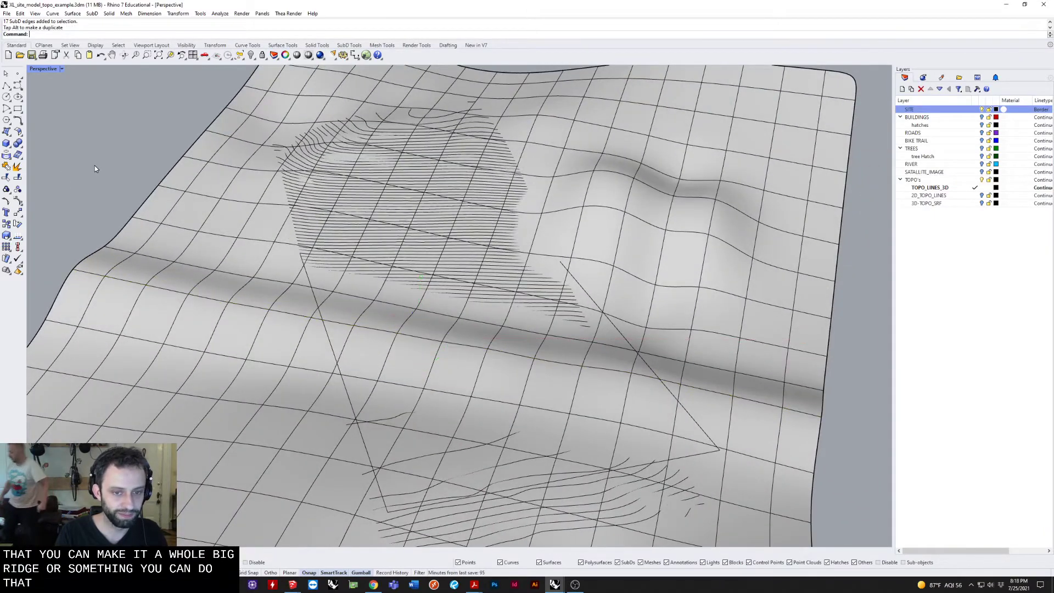
pyautogui.hotkey('ctrl', 'z')
pyautogui.scroll(4, 137, 170)
pyautogui.scroll(-6, 138, 171)
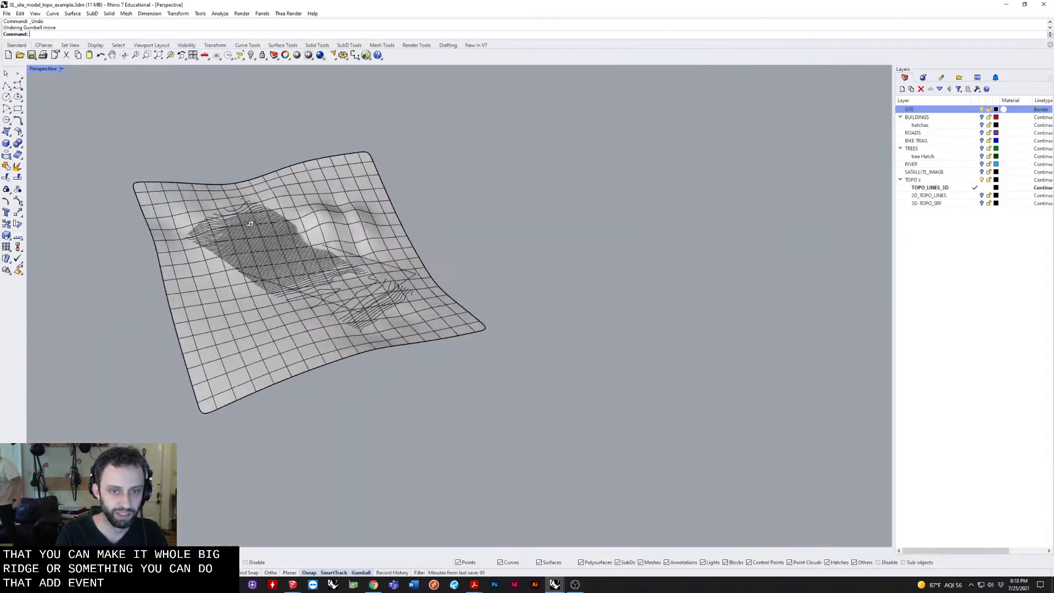
pyautogui.scroll(4, 339, 320)
pyautogui.scroll(3, 323, 322)
# Raise a selected terrain face slightly and scale it down to reshape the rise.
pyautogui.click(329, 290)
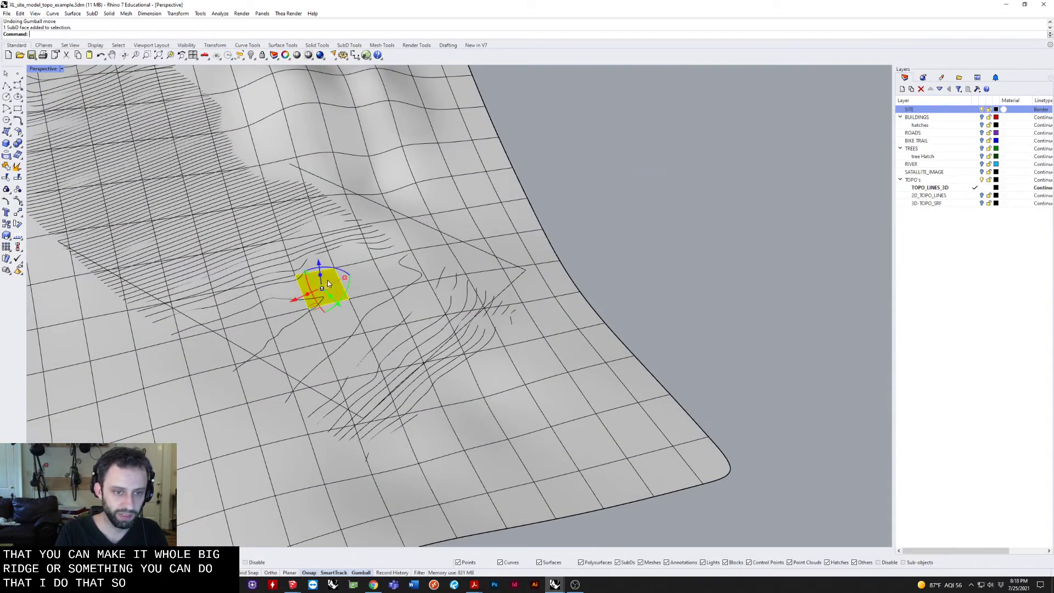
pyautogui.moveTo(317, 265); pyautogui.dragTo(318, 255)
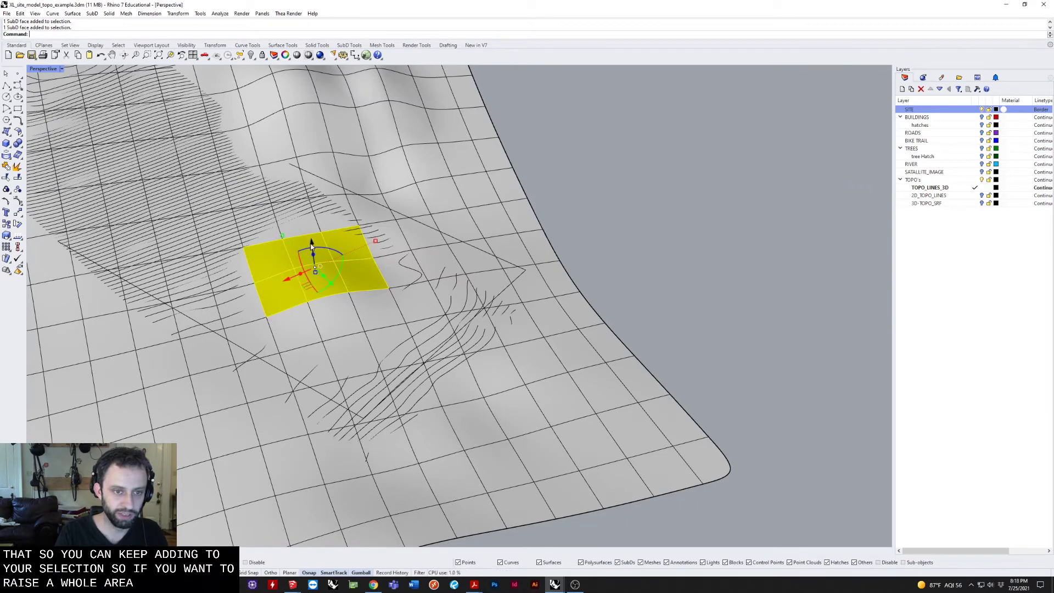
pyautogui.moveTo(315, 240); pyautogui.dragTo(382, 231, button='right')
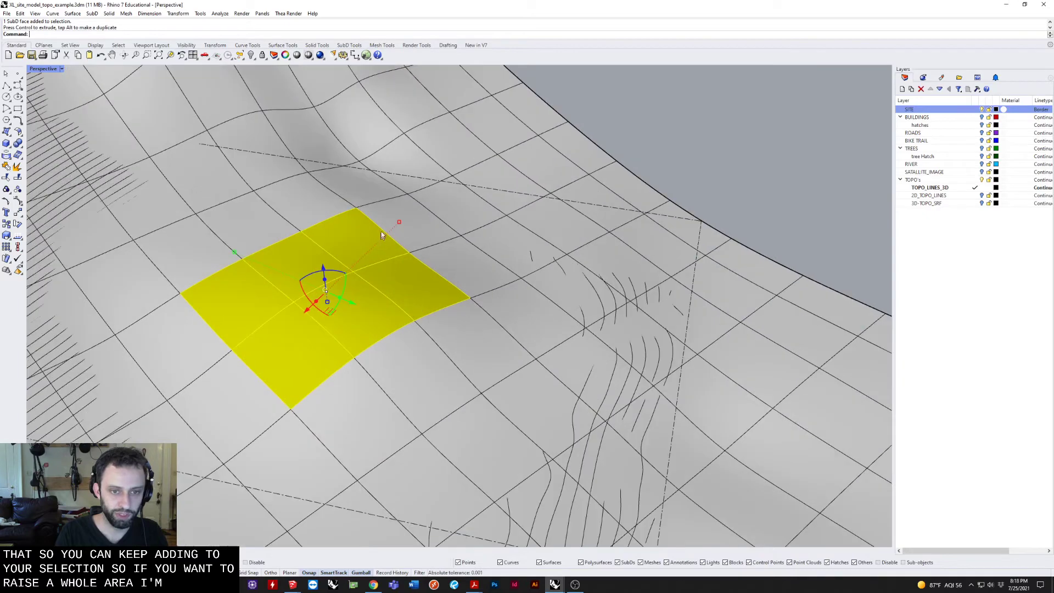
pyautogui.moveTo(398, 222); pyautogui.dragTo(360, 246)
pyautogui.moveTo(359, 246)
pyautogui.mouseDown(button='right')
pyautogui.moveTo(309, 280)
pyautogui.moveTo(372, 328)
pyautogui.moveTo(421, 214)
pyautogui.moveTo(372, 250)
pyautogui.moveTo(354, 230)
pyautogui.moveTo(412, 207)
pyautogui.moveTo(428, 234)
pyautogui.moveTo(527, 250)
pyautogui.moveTo(495, 278)
pyautogui.mouseUp(button='right')
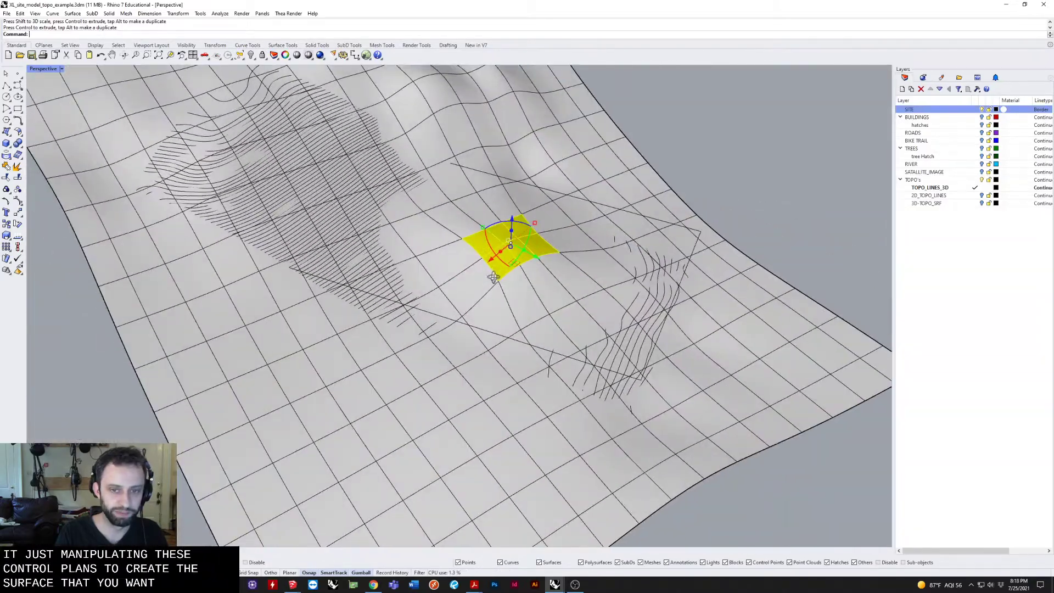
# Clear the face selection and select the whole SubD terrain.
pyautogui.click(751, 153)
pyautogui.moveTo(581, 261)
pyautogui.mouseDown(button='right')
pyautogui.moveTo(560, 273)
pyautogui.moveTo(504, 226)
pyautogui.mouseUp(button='right')
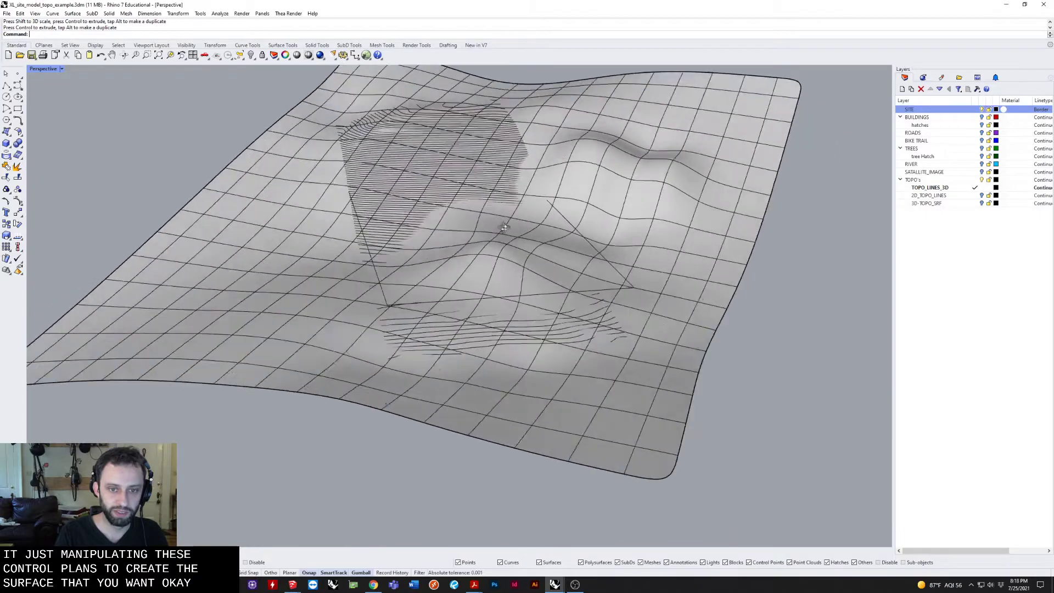
pyautogui.scroll(5, 504, 227)
pyautogui.scroll(4, 461, 239)
pyautogui.scroll(3, 429, 247)
pyautogui.click(411, 261)
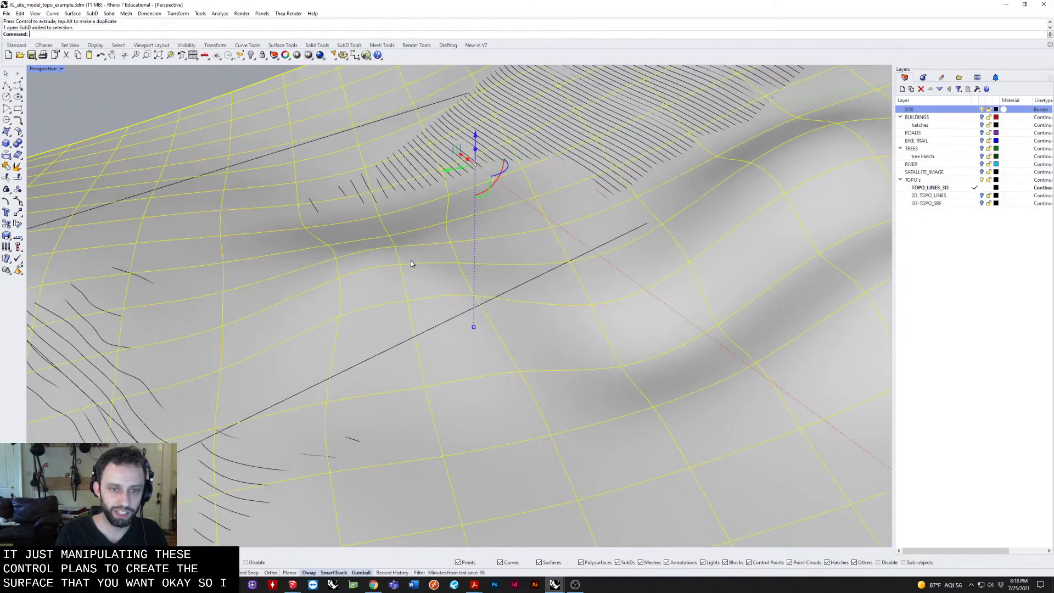
pyautogui.moveTo(412, 261); pyautogui.dragTo(413, 273, button='right')
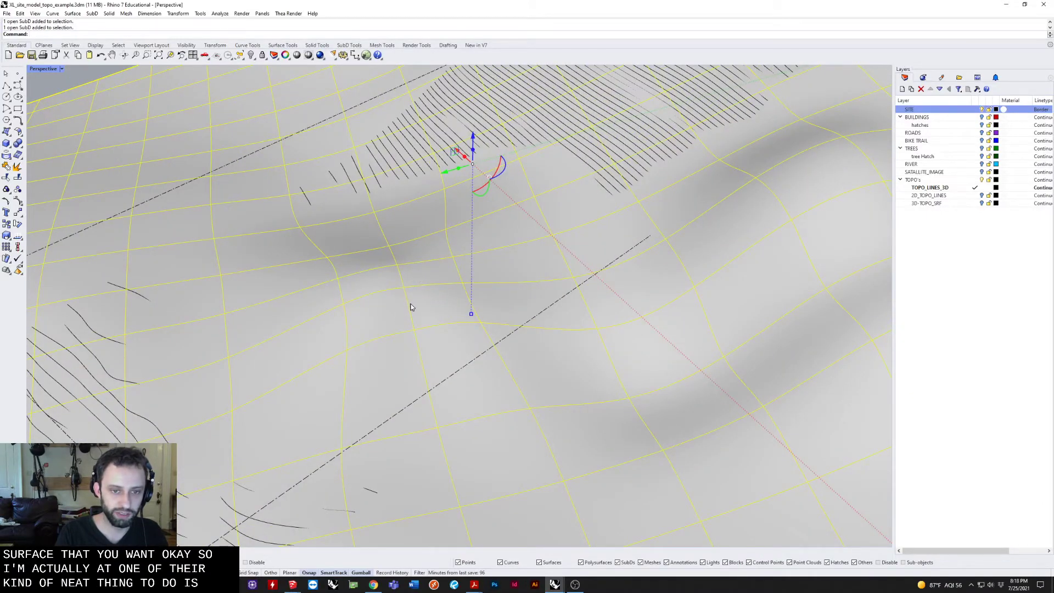
pyautogui.scroll(-6, 494, 247)
pyautogui.press('Escape')
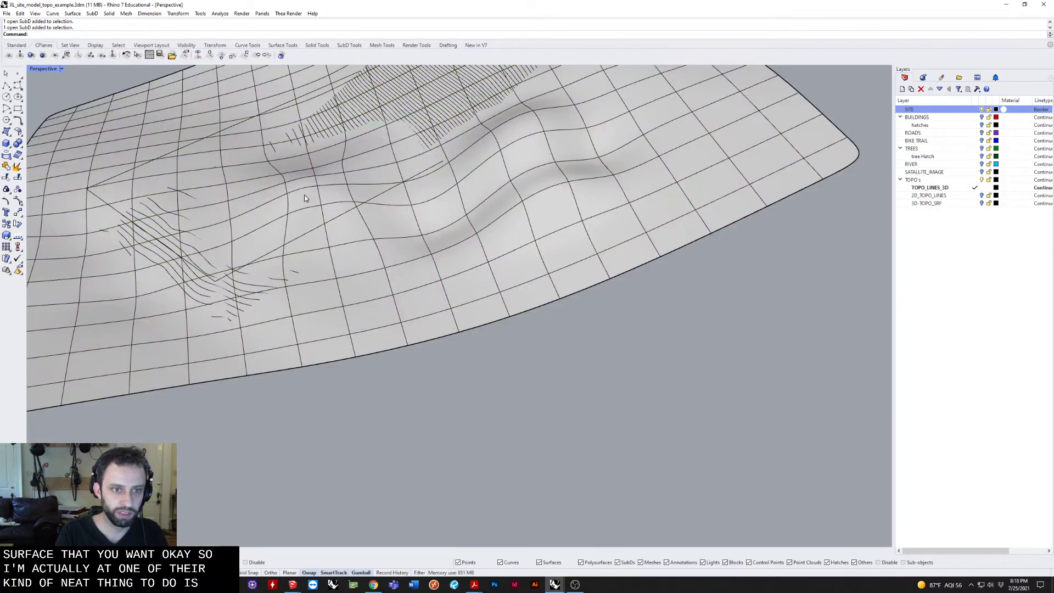
pyautogui.click(314, 196)
pyautogui.scroll(6, 333, 194)
pyautogui.scroll(-6, 313, 198)
pyautogui.scroll(4, 362, 329)
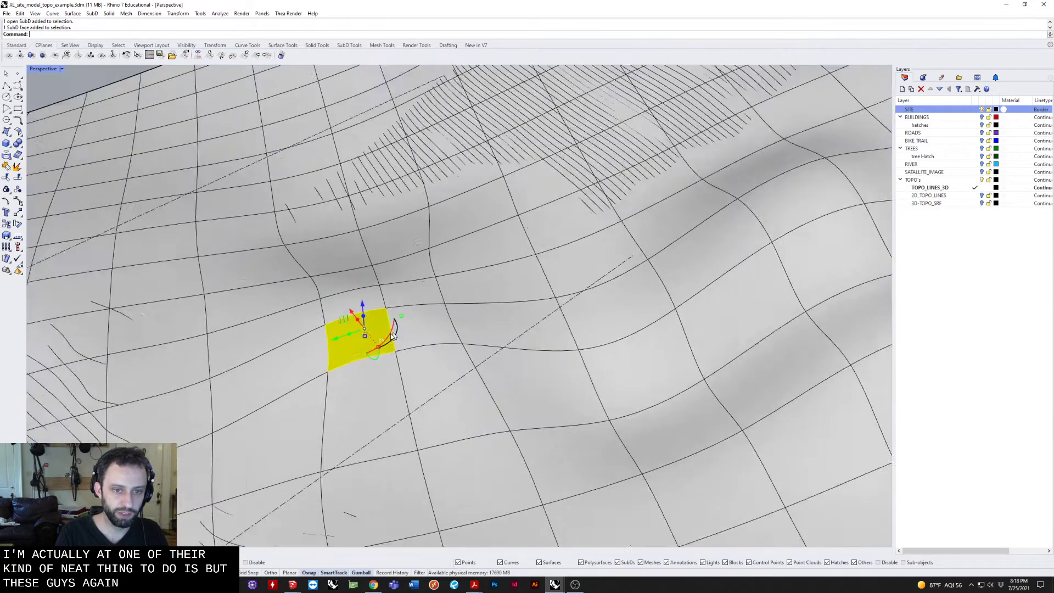
pyautogui.scroll(4, 435, 313)
pyautogui.keyDown('shift'); pyautogui.click(436, 314); pyautogui.keyUp('shift')
pyautogui.keyDown('shift'); pyautogui.click(304, 272); pyautogui.keyUp('shift')
pyautogui.keyDown('shift'); pyautogui.click(461, 240); pyautogui.keyUp('shift')
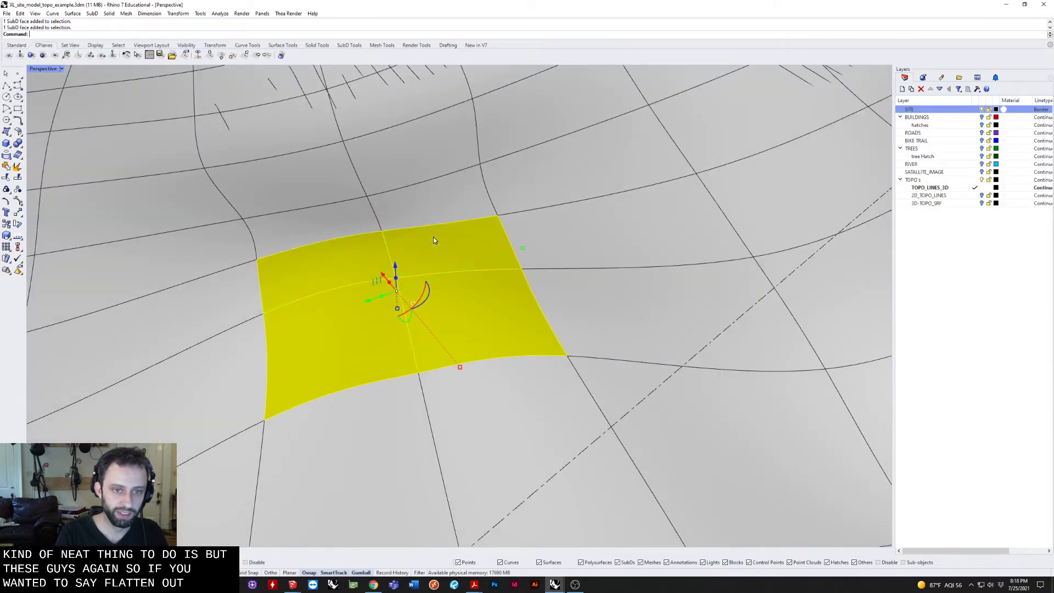
pyautogui.keyDown('shift'); pyautogui.click(428, 197); pyautogui.keyUp('shift')
pyautogui.moveTo(417, 278); pyautogui.dragTo(432, 247, button='right')
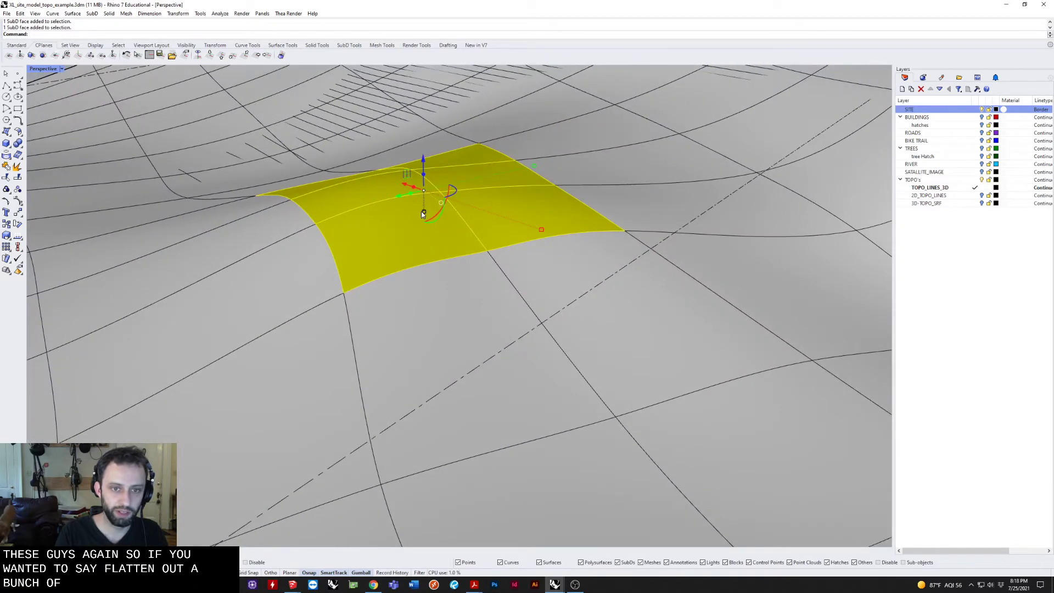
pyautogui.moveTo(424, 212); pyautogui.dragTo(422, 202)
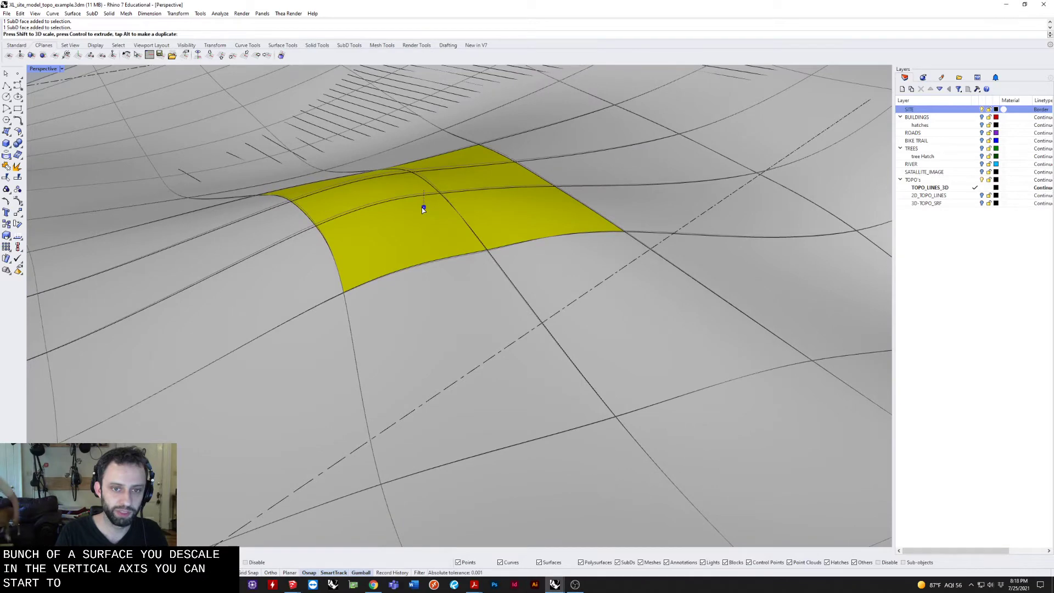
pyautogui.moveTo(422, 201); pyautogui.dragTo(424, 202)
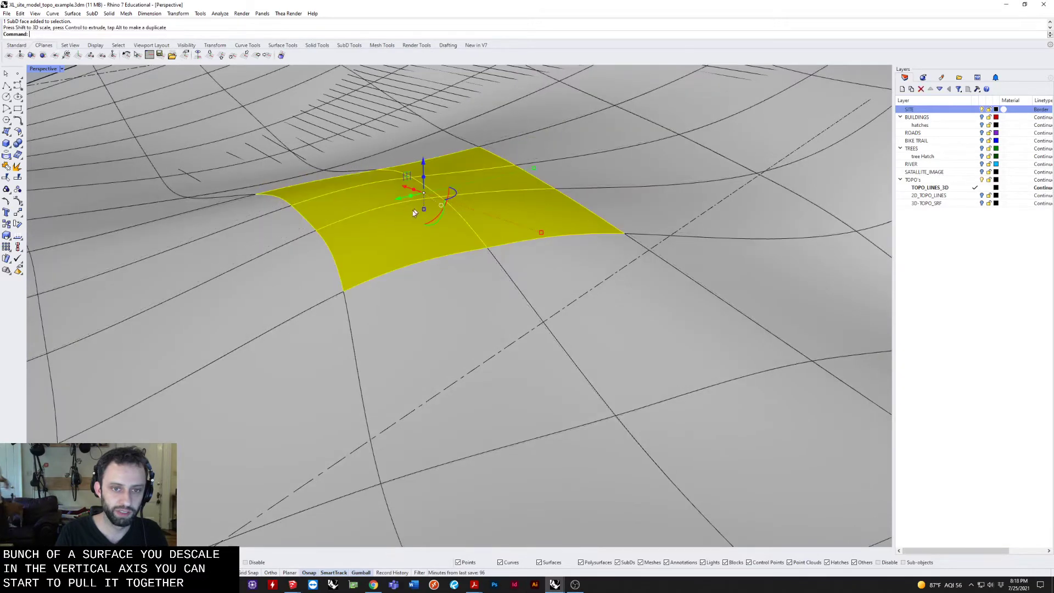
pyautogui.moveTo(413, 210)
pyautogui.mouseDown(button='right')
pyautogui.moveTo(436, 254)
pyautogui.moveTo(511, 237)
pyautogui.mouseUp(button='right')
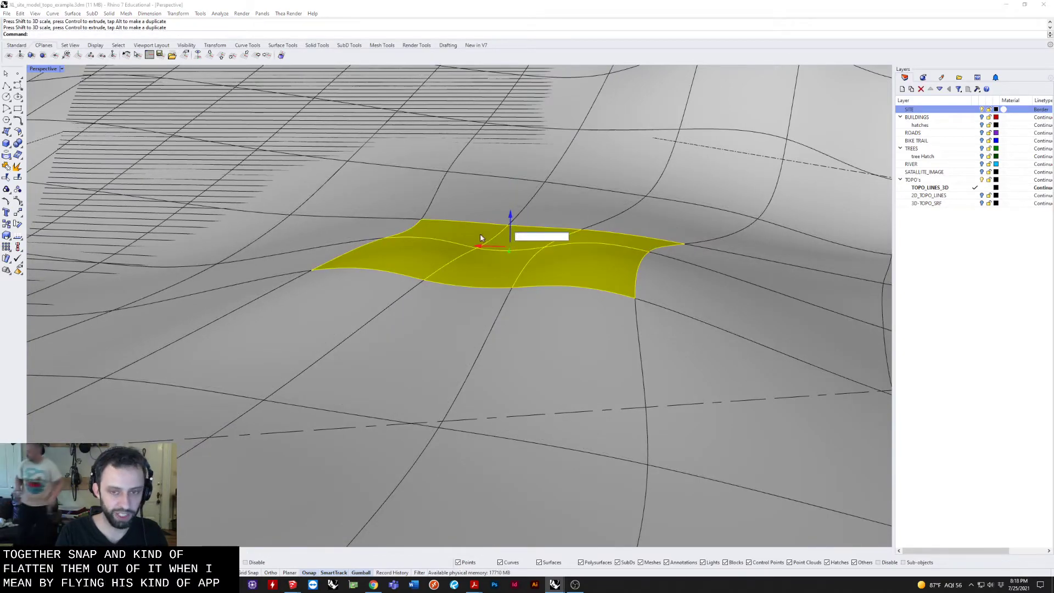
pyautogui.hotkey('ctrl', 'z')
pyautogui.press('Escape')
pyautogui.scroll(-5, 468, 248)
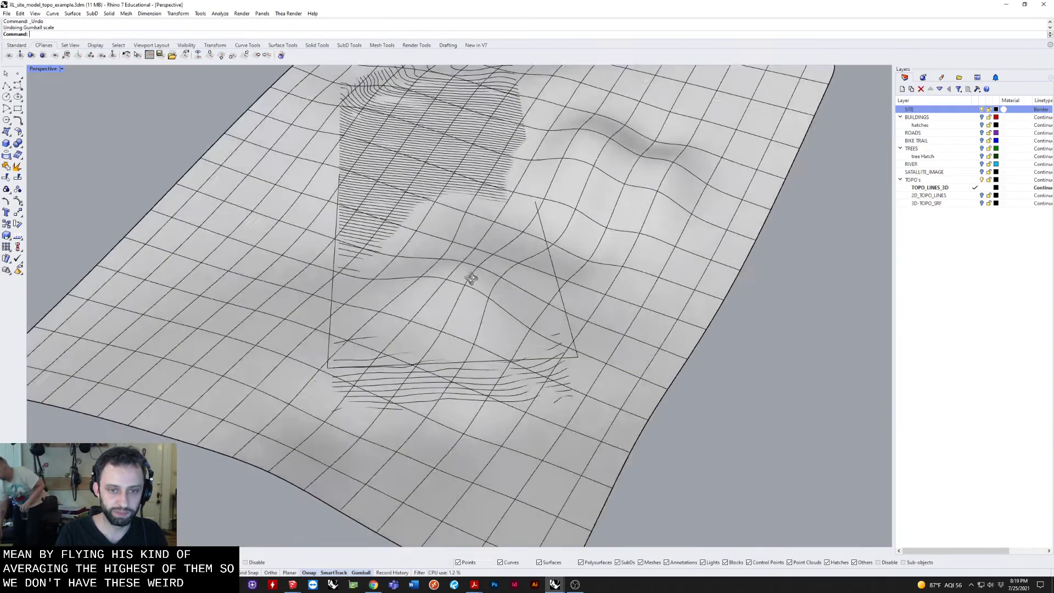
# Move the site boundary rectangle down below the terrain.
pyautogui.moveTo(468, 248)
pyautogui.mouseDown(button='right')
pyautogui.moveTo(446, 282)
pyautogui.moveTo(554, 243)
pyautogui.mouseUp(button='right')
pyautogui.click(554, 243)
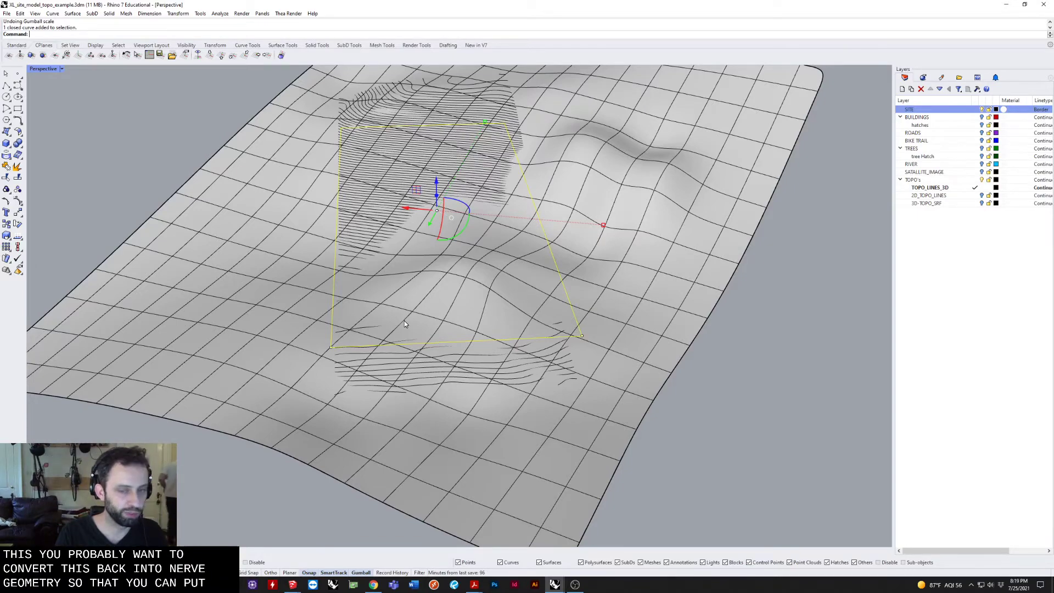
pyautogui.moveTo(404, 320)
pyautogui.mouseDown(button='right')
pyautogui.moveTo(363, 291)
pyautogui.moveTo(412, 247)
pyautogui.mouseUp(button='right')
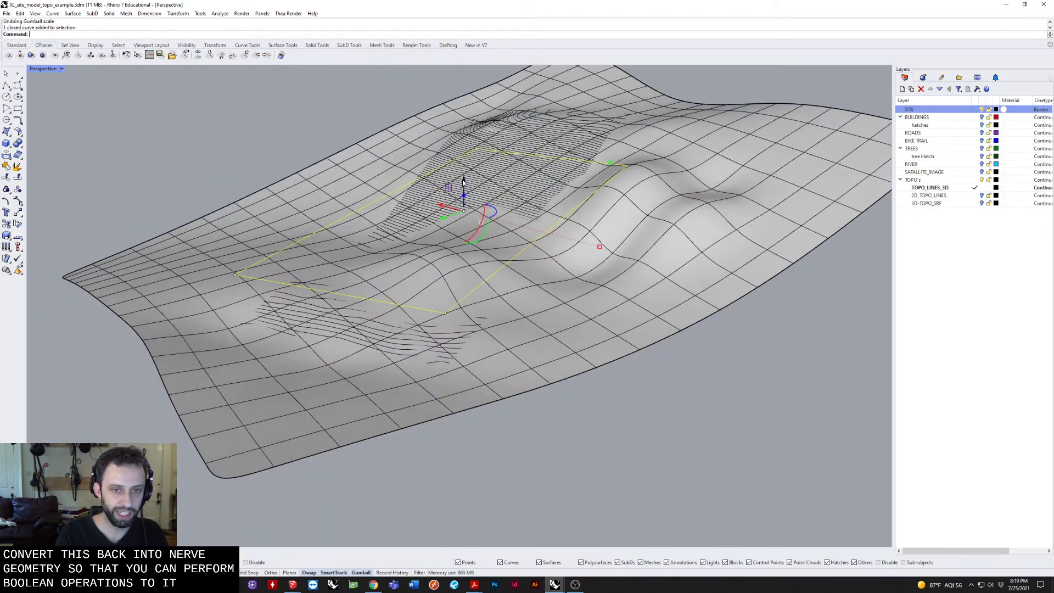
pyautogui.moveTo(463, 186); pyautogui.dragTo(514, 402)
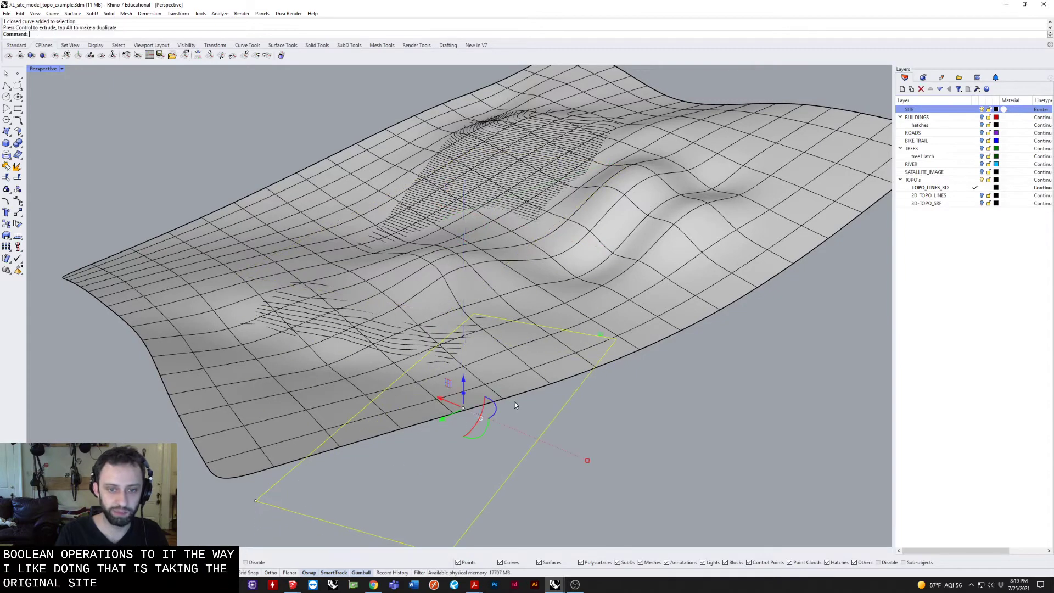
pyautogui.write('u')
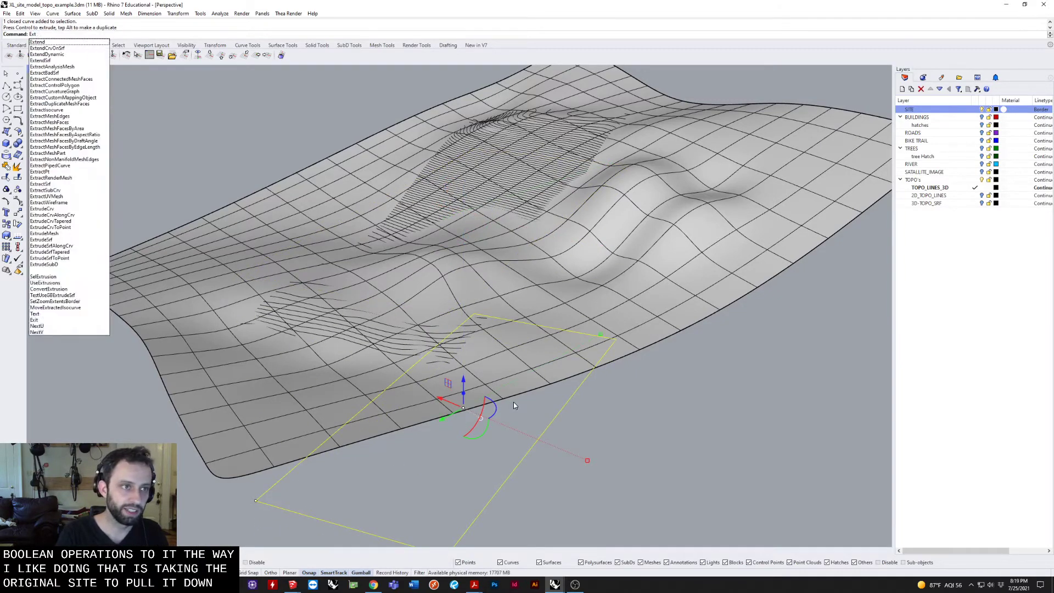
pyautogui.write('deCrv')
# Extrude the rectangle into a solid box rising well above the terrain.
pyautogui.press('Return')
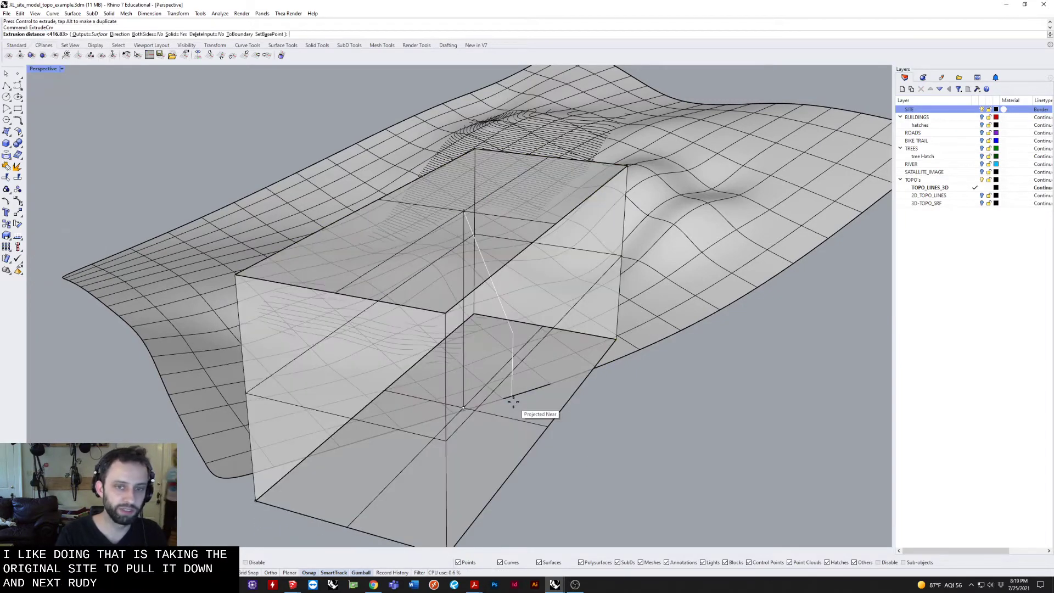
pyautogui.moveTo(429, 177); pyautogui.dragTo(375, 92, button='right')
pyautogui.click(374, 93)
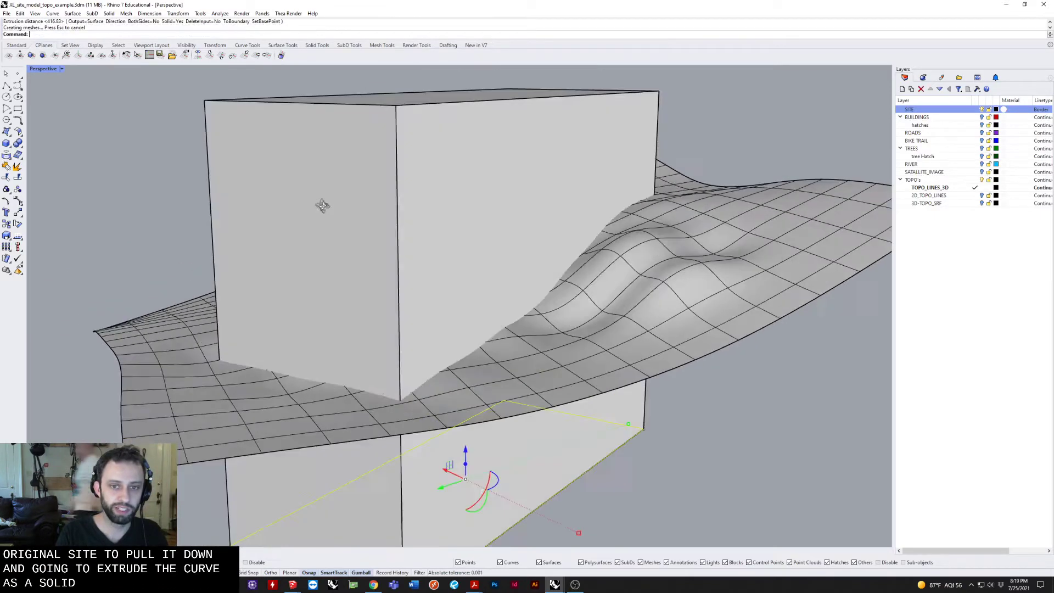
pyautogui.moveTo(321, 207); pyautogui.dragTo(414, 223, button='right')
pyautogui.click(414, 223)
pyautogui.write('Boo')
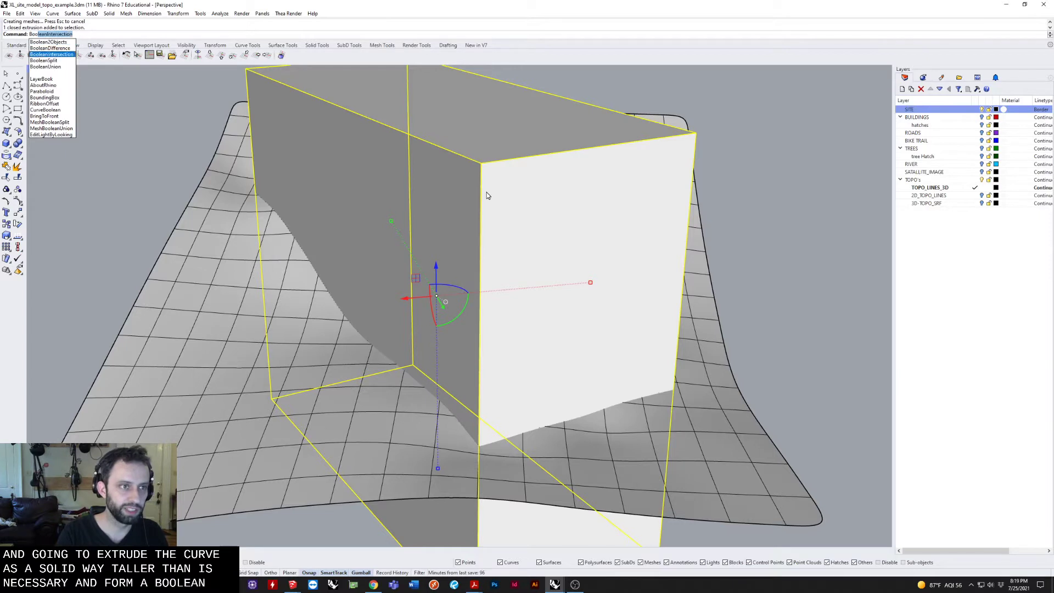
# Split the box with the terrain SubD, delete the upper piece, and hide the terrain.
pyautogui.press('Return')
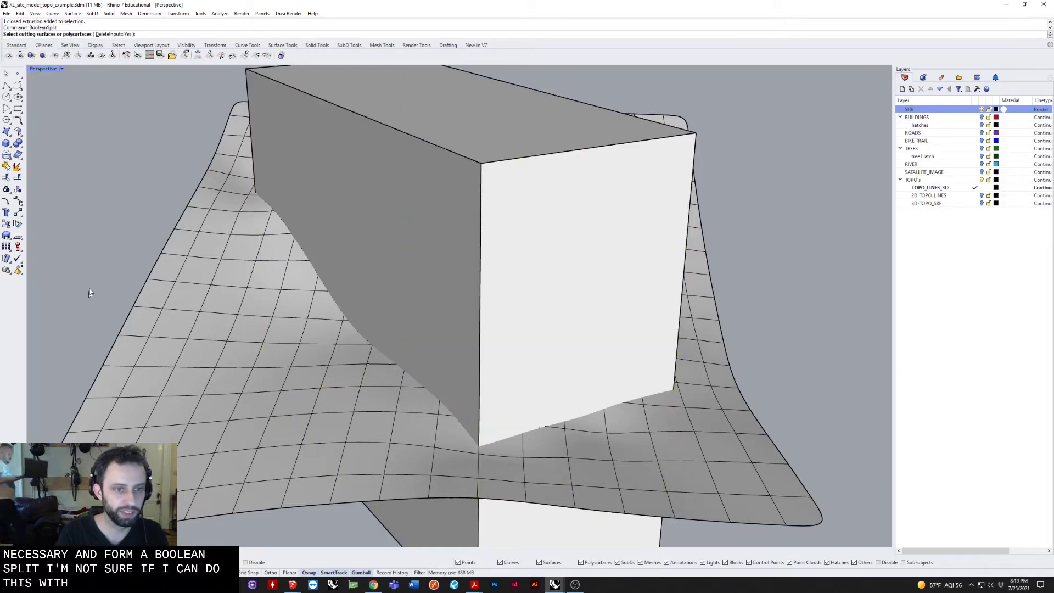
pyautogui.click(165, 284)
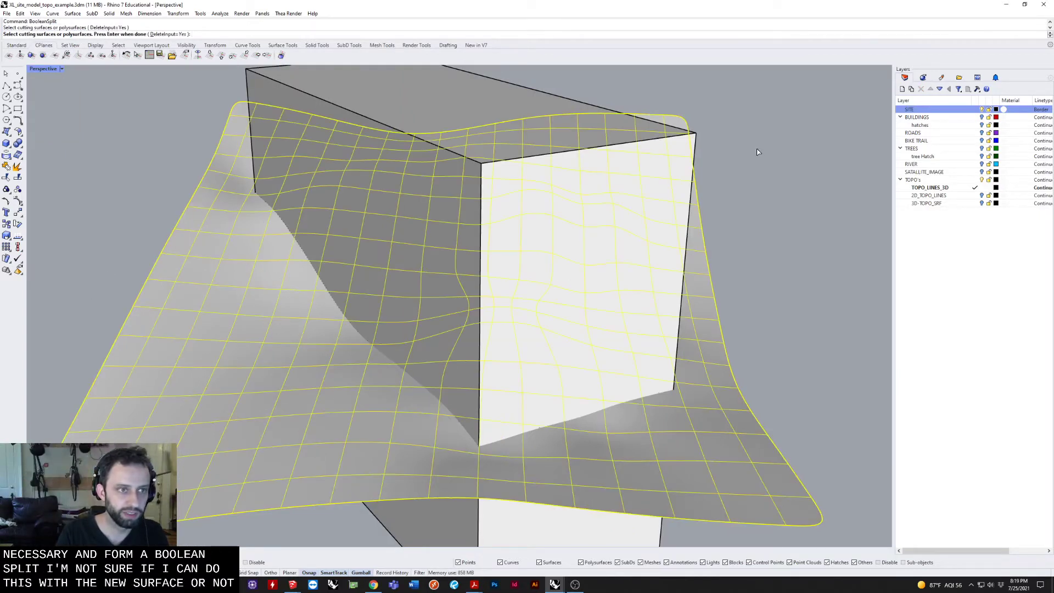
pyautogui.click(693, 130)
pyautogui.press('Return')
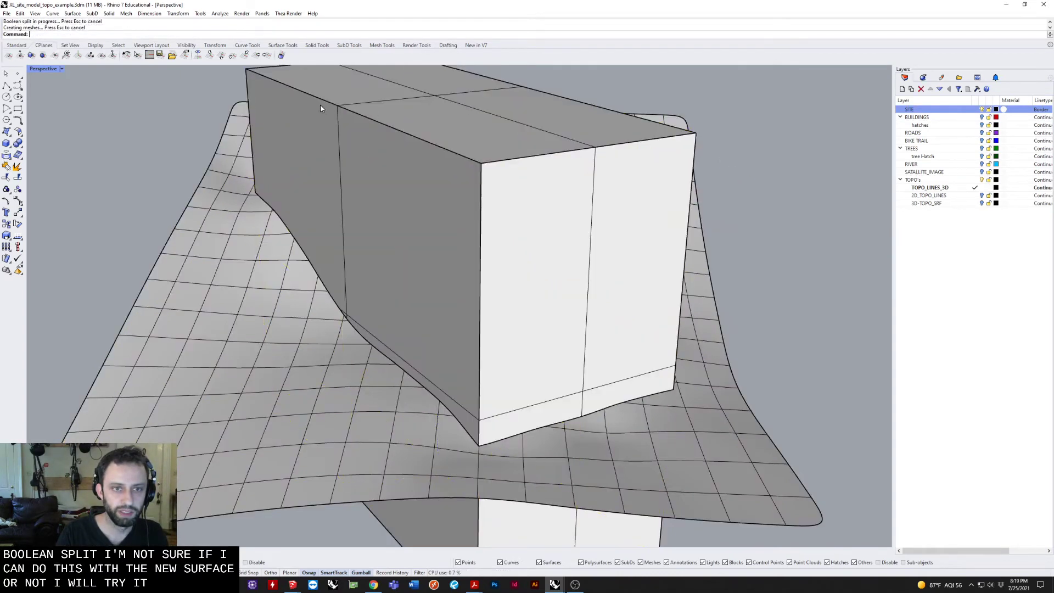
pyautogui.click(577, 247)
pyautogui.press('Delete')
pyautogui.click(600, 158)
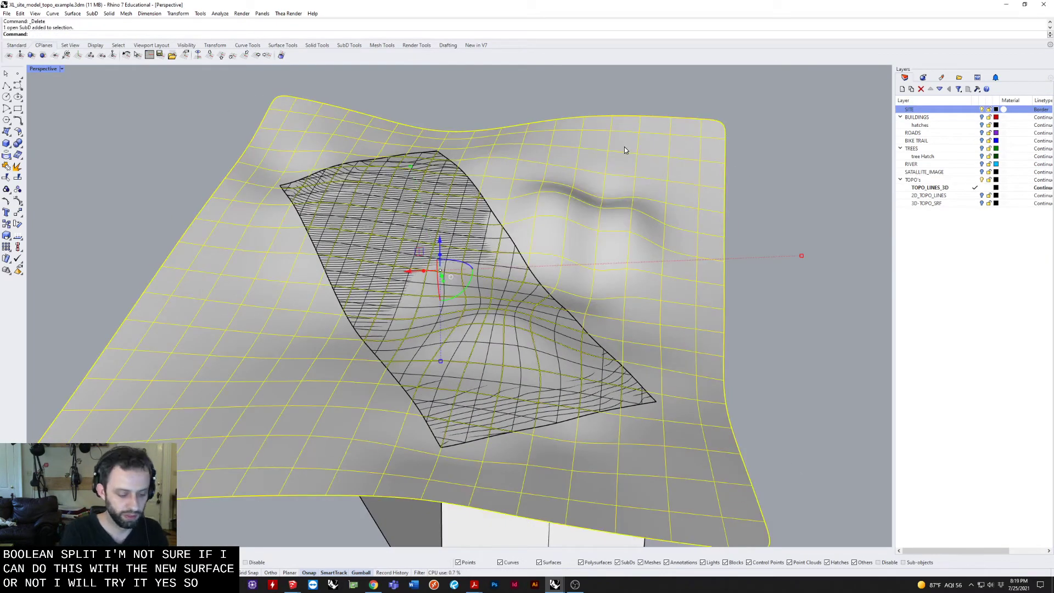
pyautogui.hotkey('ctrl', 'h')
# Move the remaining site solid to sit beside the contour lines.
pyautogui.moveTo(685, 157); pyautogui.dragTo(577, 206, button='right')
pyautogui.click(478, 322)
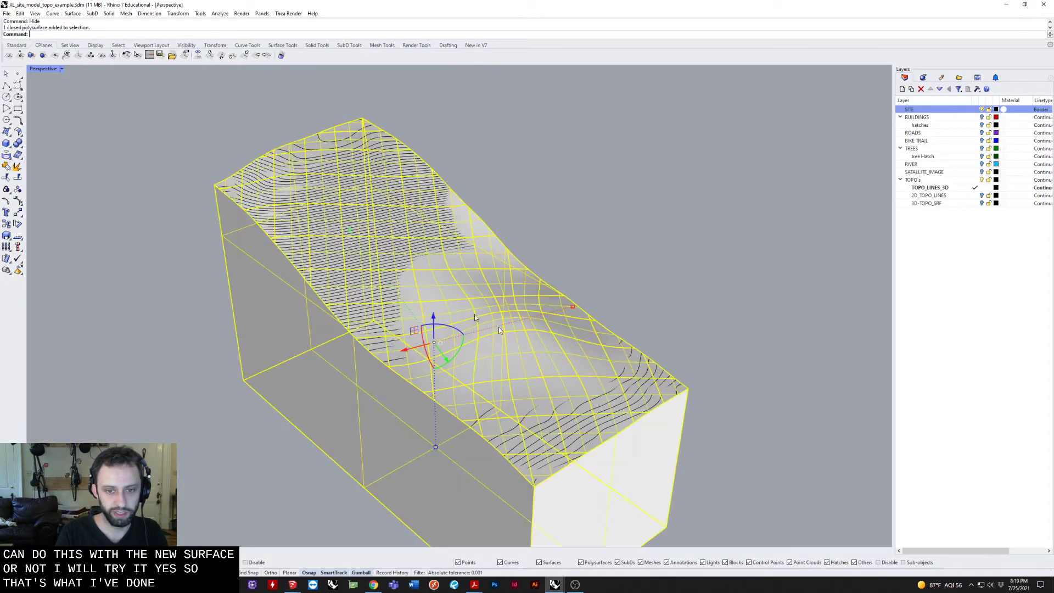
pyautogui.moveTo(500, 330); pyautogui.dragTo(395, 273, button='right')
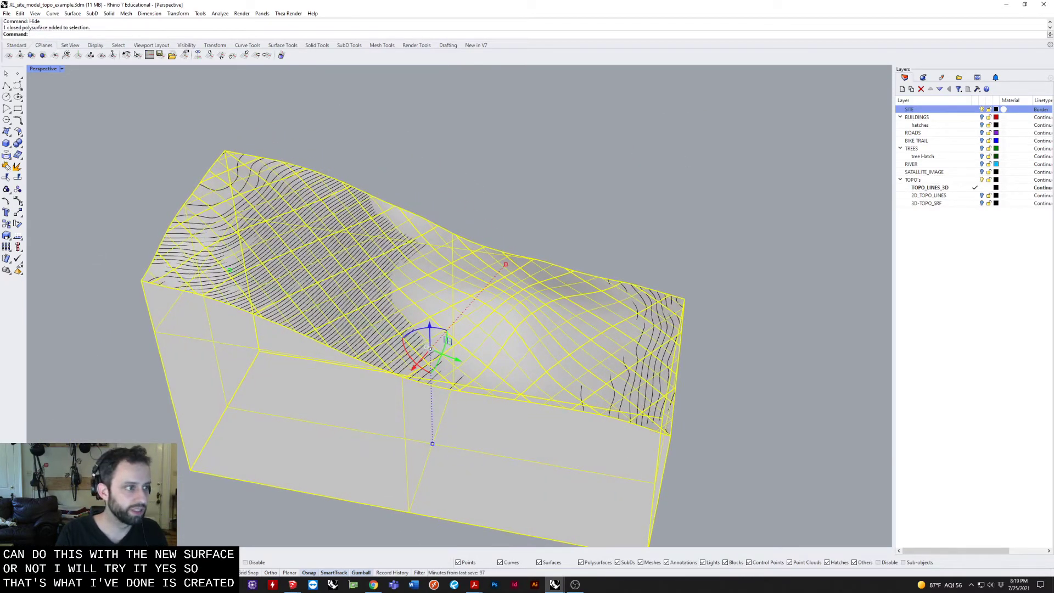
pyautogui.moveTo(612, 195); pyautogui.dragTo(480, 306, button='right')
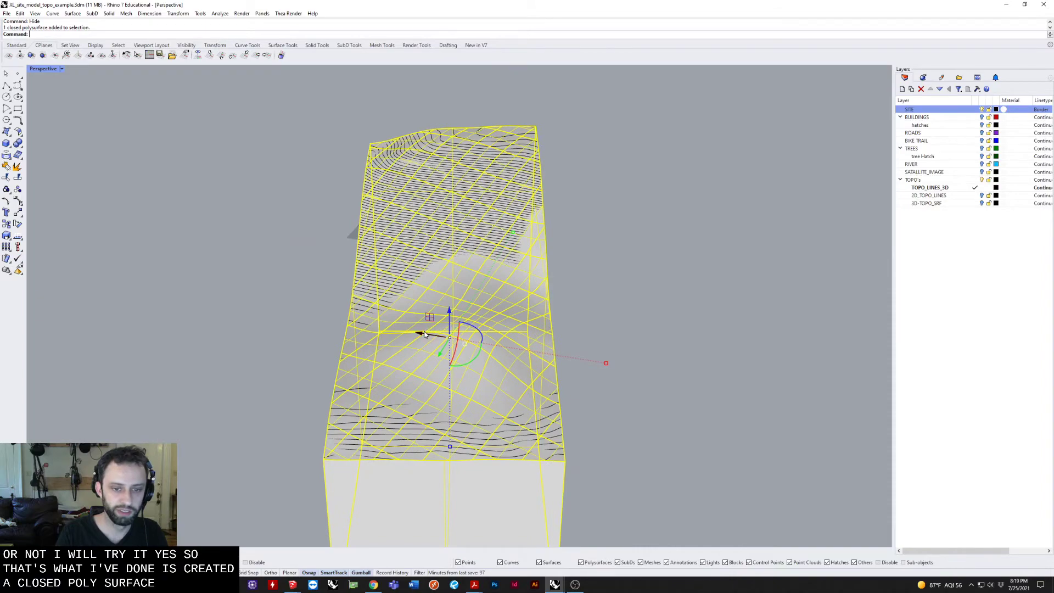
pyautogui.moveTo(422, 334); pyautogui.dragTo(123, 271)
pyautogui.click(405, 240)
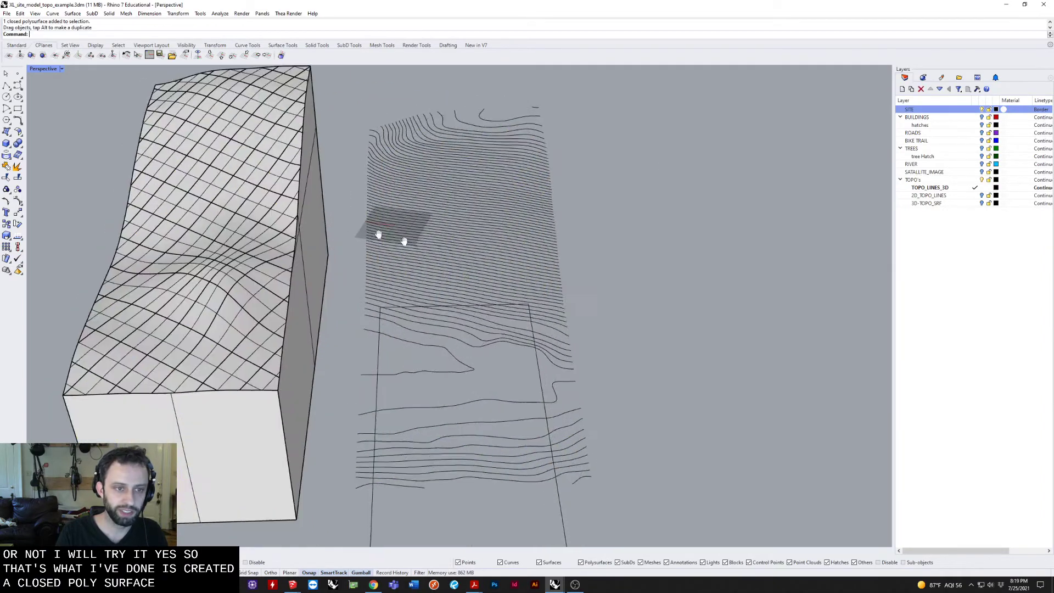
pyautogui.moveTo(404, 240); pyautogui.dragTo(243, 242, button='right')
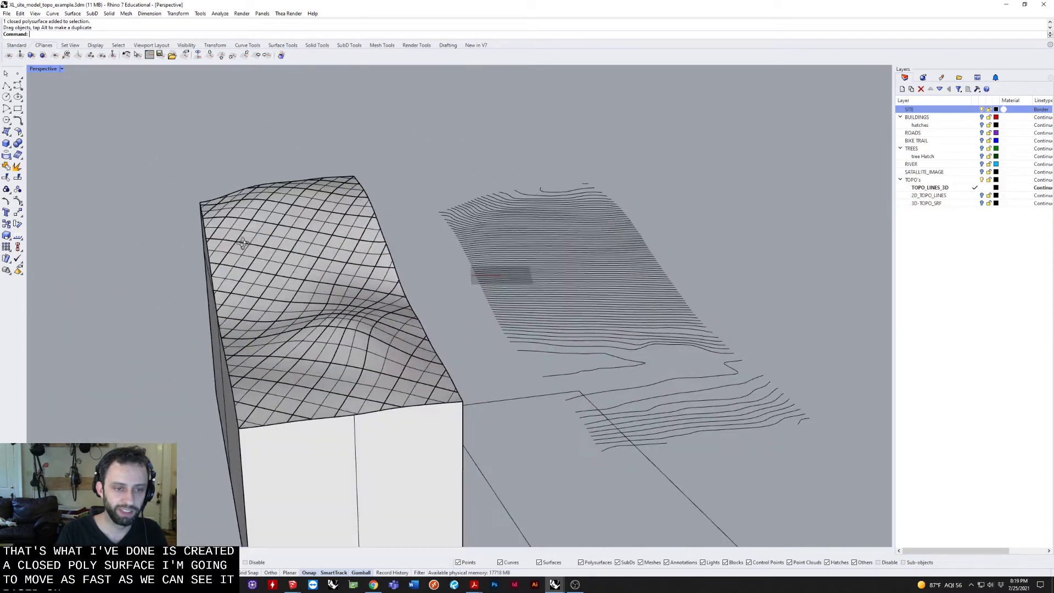
pyautogui.click(243, 243)
pyautogui.moveTo(313, 330)
pyautogui.mouseDown(button='right')
pyautogui.moveTo(491, 339)
pyautogui.moveTo(490, 198)
pyautogui.mouseUp(button='right')
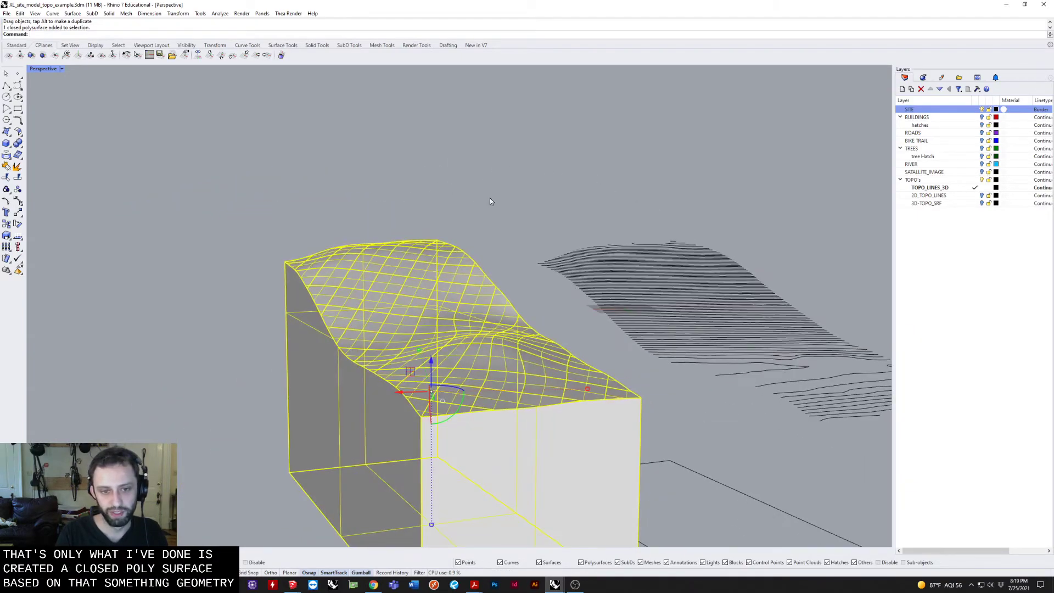
# Select the old contour curves and the box solid.
pyautogui.click(490, 198)
pyautogui.scroll(-3, 490, 313)
pyautogui.moveTo(492, 322); pyautogui.dragTo(641, 355, button='right')
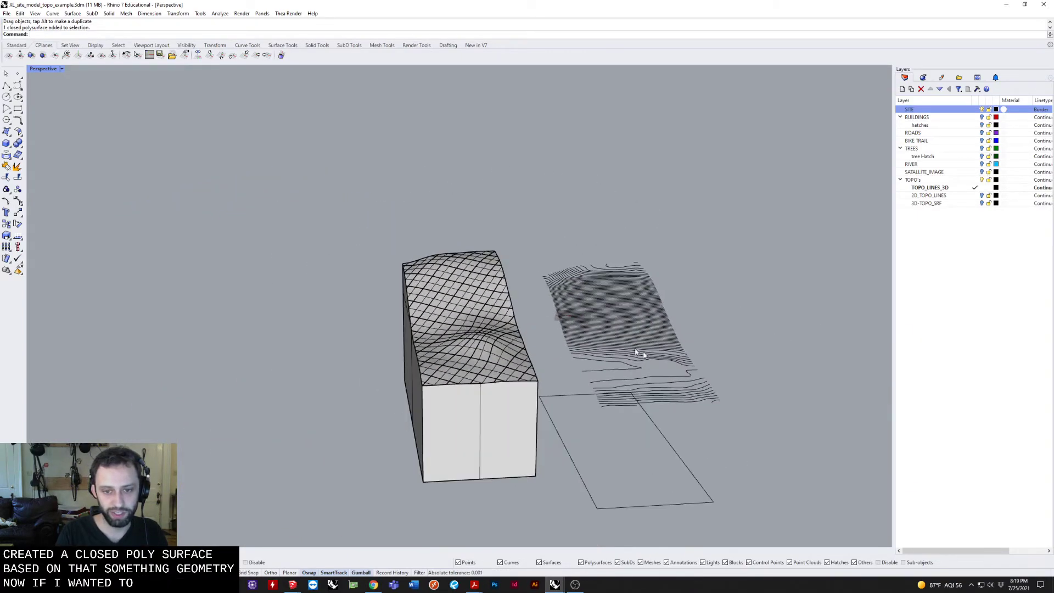
pyautogui.scroll(3, 530, 333)
pyautogui.moveTo(582, 444); pyautogui.dragTo(582, 450)
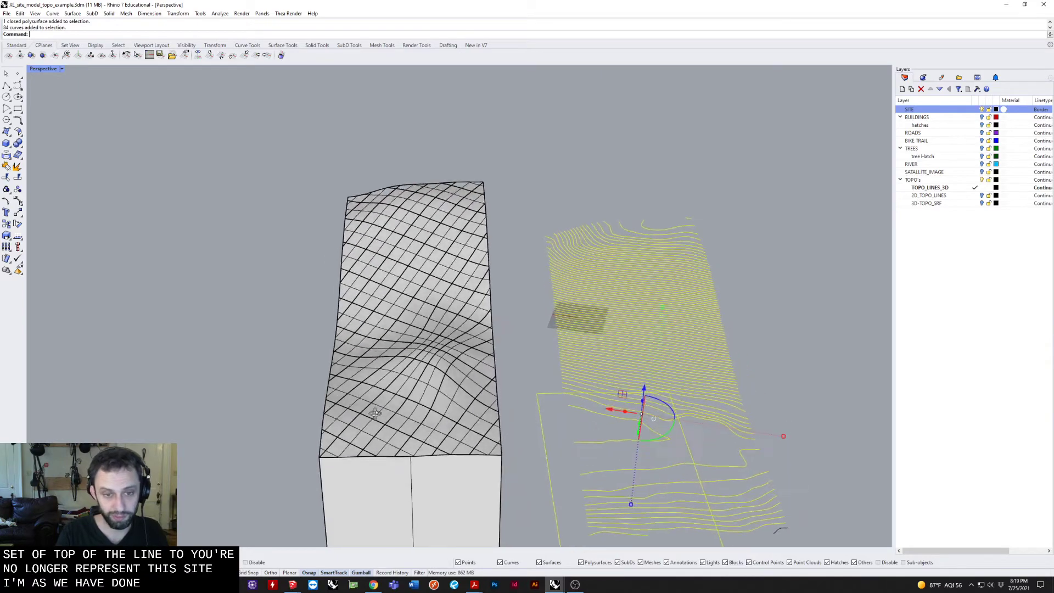
pyautogui.moveTo(423, 330)
pyautogui.mouseDown(button='right')
pyautogui.moveTo(352, 394)
pyautogui.moveTo(313, 388)
pyautogui.moveTo(340, 375)
pyautogui.mouseUp(button='right')
pyautogui.click(297, 388)
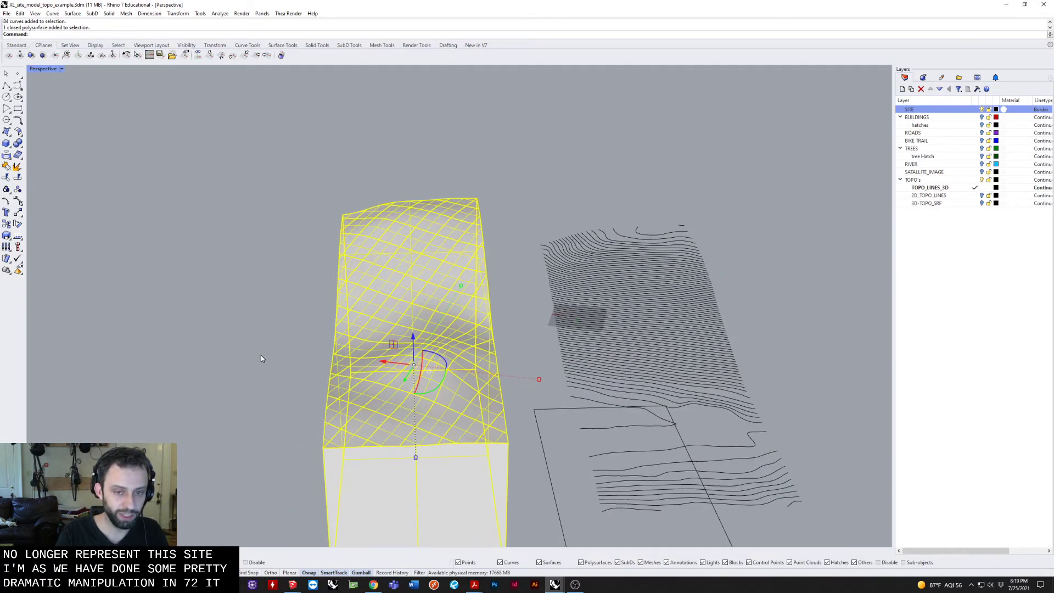
pyautogui.moveTo(262, 355); pyautogui.dragTo(281, 342, button='right')
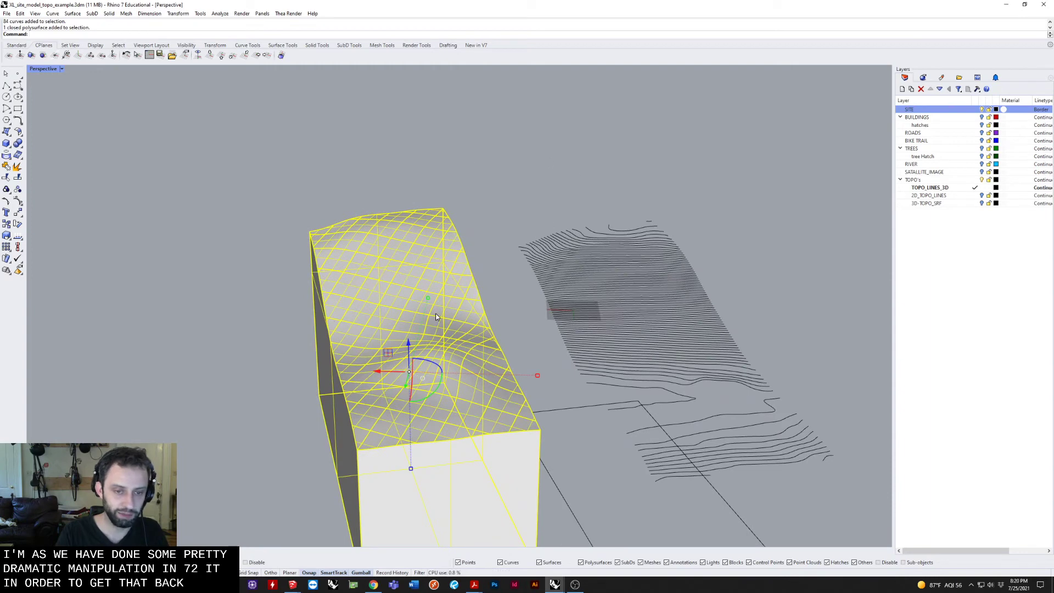
pyautogui.moveTo(436, 316); pyautogui.dragTo(358, 330, button='right')
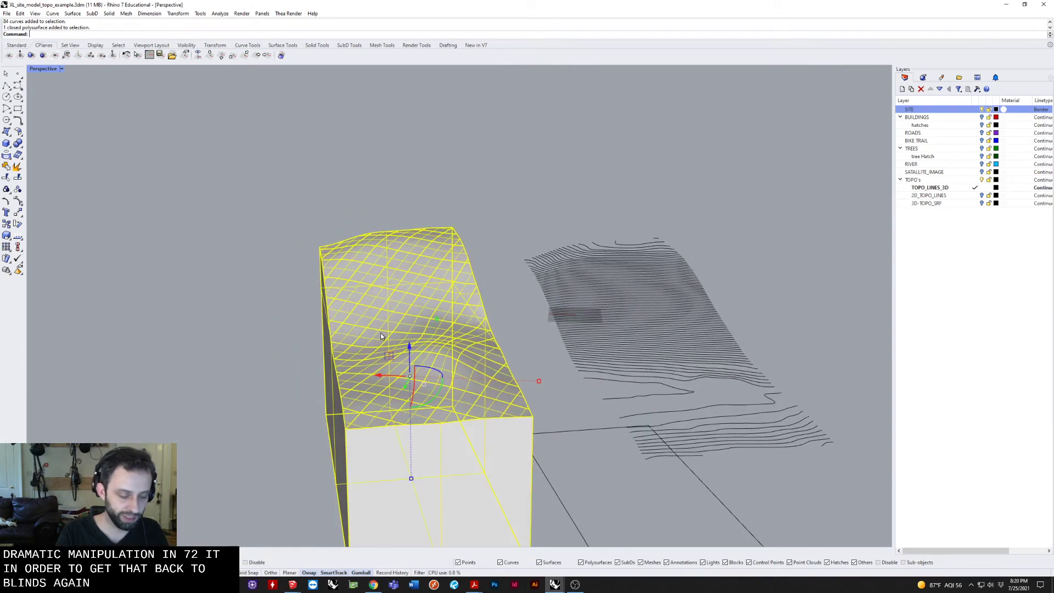
pyautogui.press('Escape')
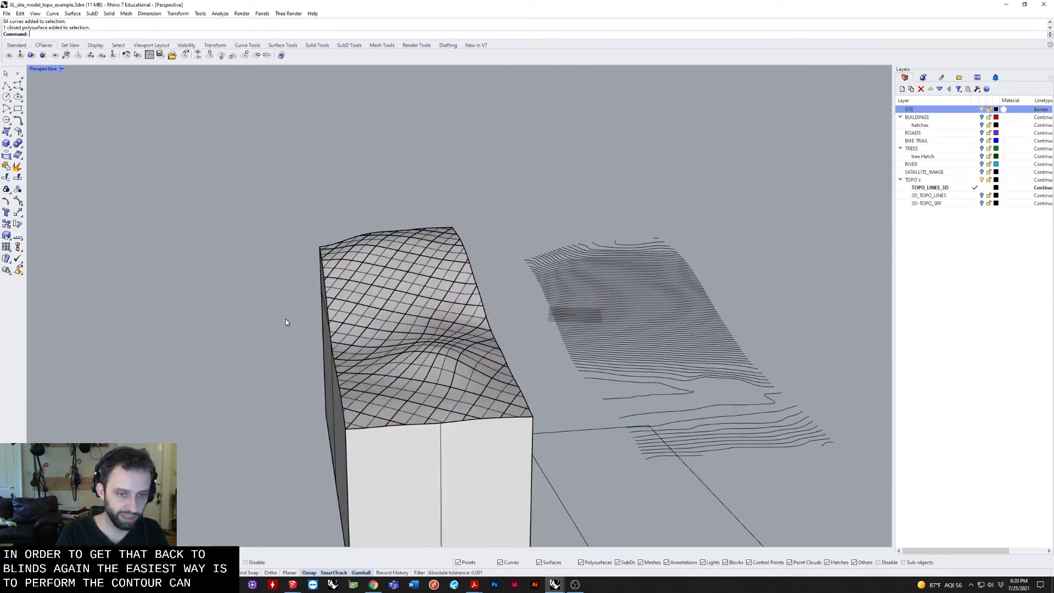
# Explode the box, then undo the explode and the hide to restore the topography.
pyautogui.click(404, 347)
pyautogui.write('Expl')
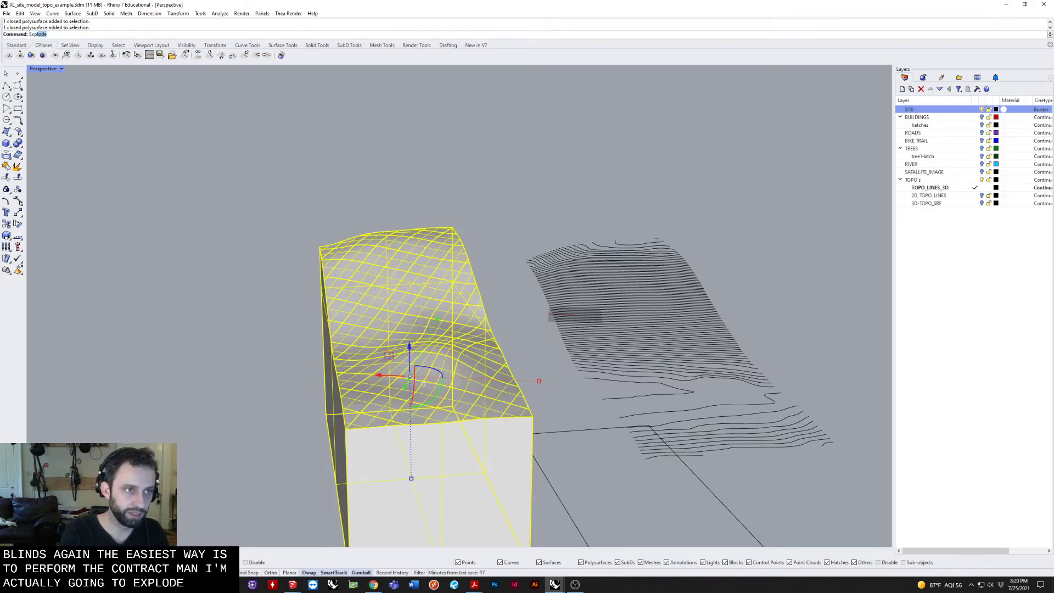
pyautogui.press('Return')
pyautogui.press('Escape')
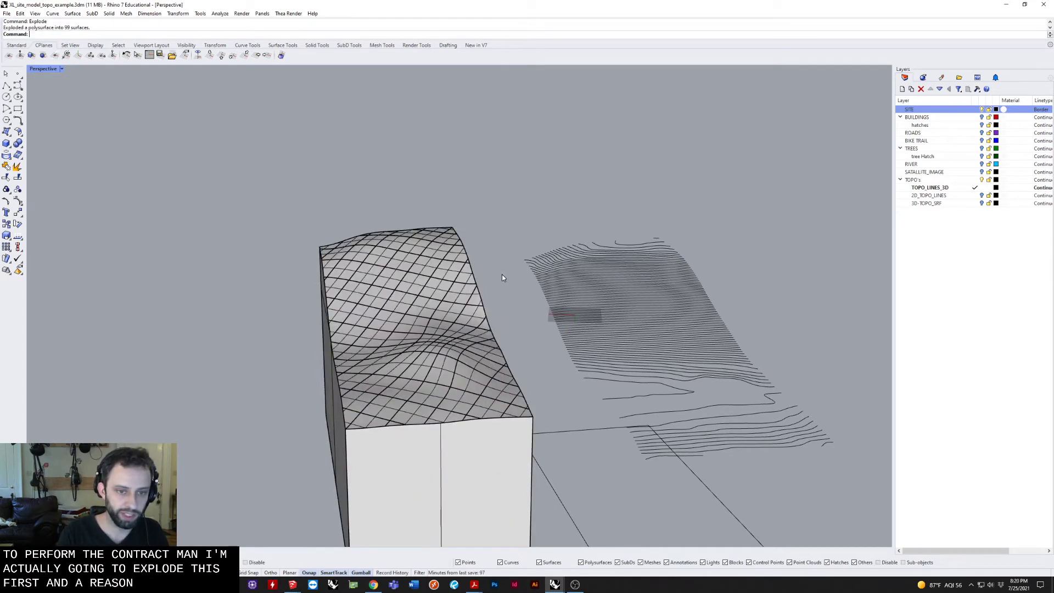
pyautogui.click(442, 333)
pyautogui.click(460, 349)
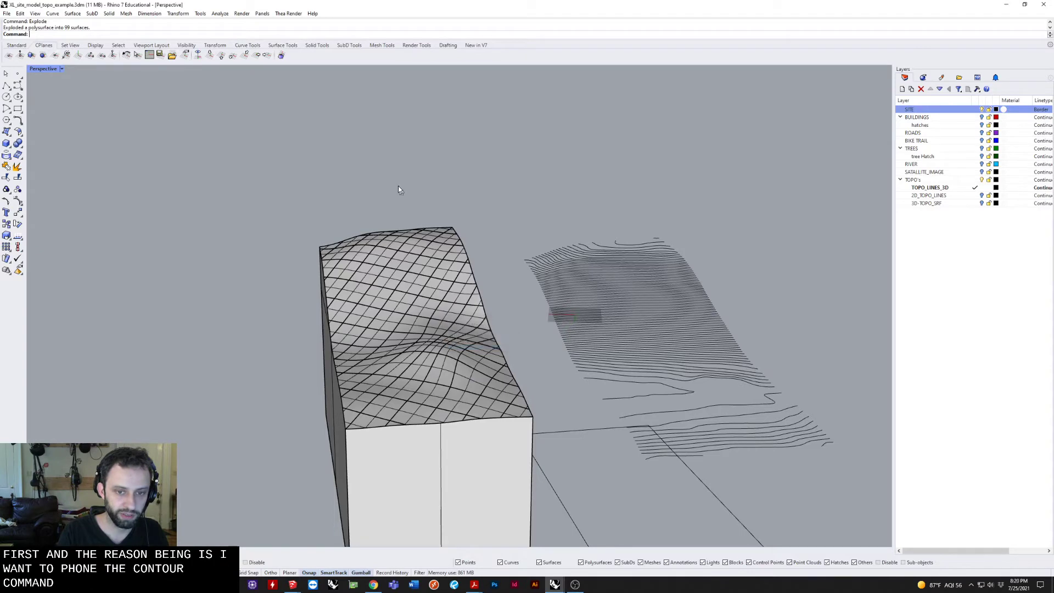
pyautogui.moveTo(398, 185)
pyautogui.mouseDown(button='right')
pyautogui.moveTo(375, 177)
pyautogui.moveTo(532, 141)
pyautogui.moveTo(512, 130)
pyautogui.mouseUp(button='right')
pyautogui.scroll(-4, 375, 177)
pyautogui.hotkey('ctrl', 'z')
pyautogui.hotkey('ctrl', 'z')
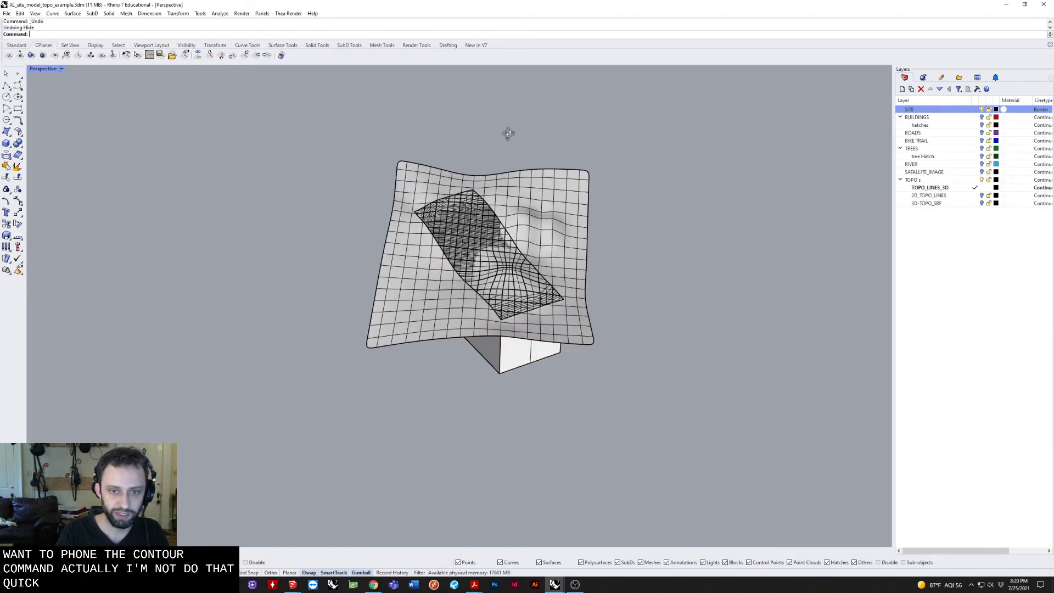
pyautogui.hotkey('ctrl', 'z')
# Convert the selected SubD topography to NURBS with default options, then clear the selection.
pyautogui.moveTo(586, 179)
pyautogui.mouseDown(button='right')
pyautogui.moveTo(540, 201)
pyautogui.moveTo(592, 178)
pyautogui.moveTo(572, 260)
pyautogui.mouseUp(button='right')
pyautogui.click(540, 200)
pyautogui.scroll(4, 564, 201)
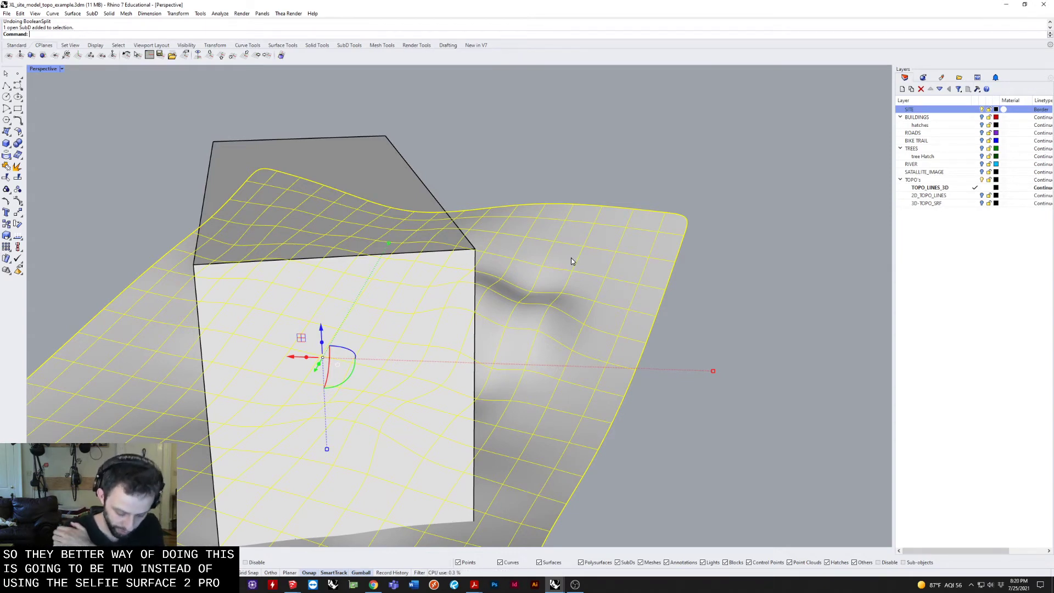
pyautogui.write('T')
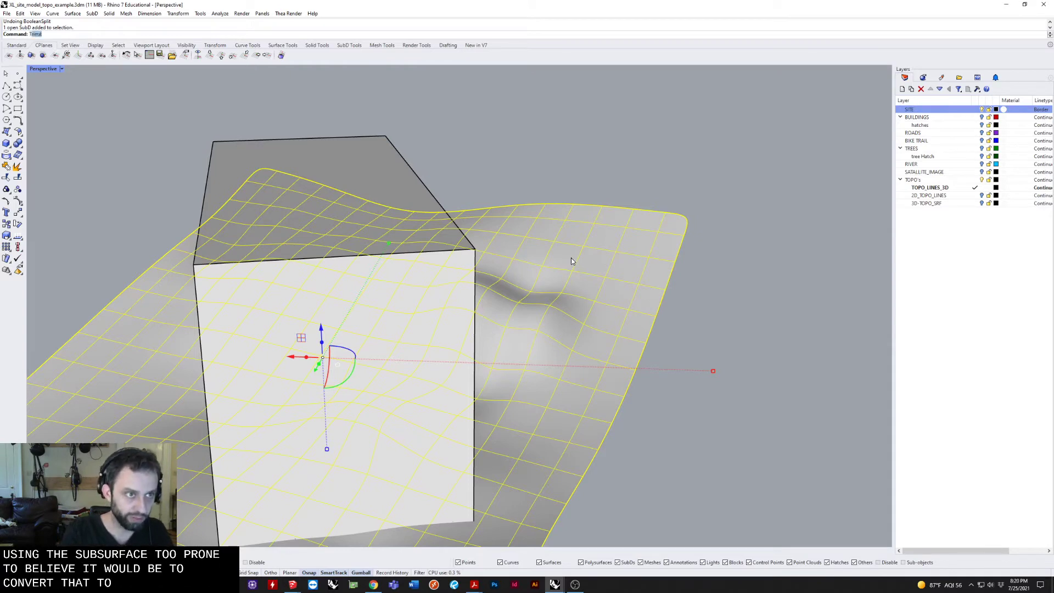
pyautogui.write('oNURBS')
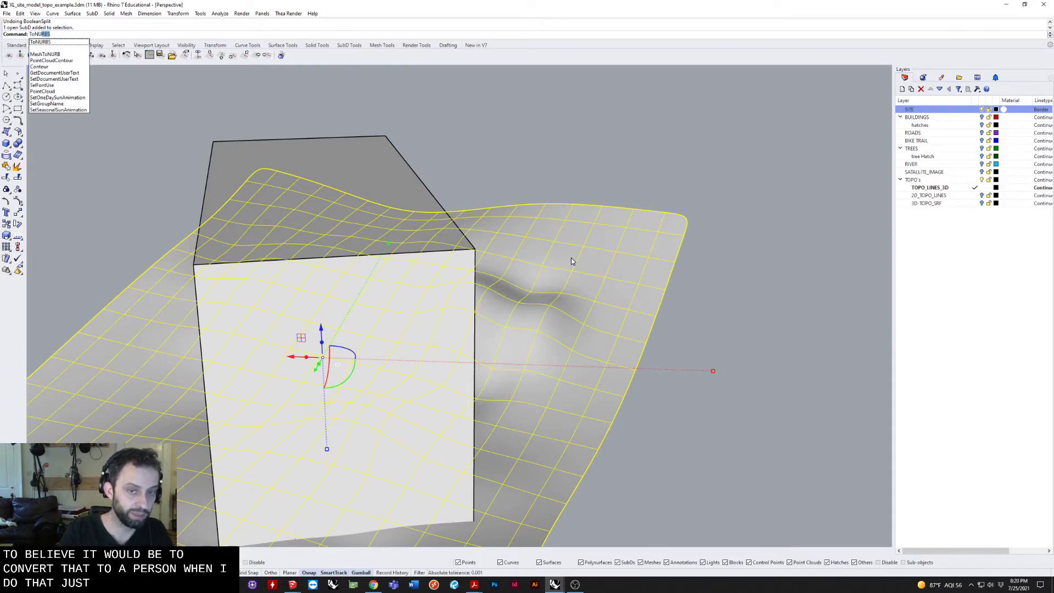
pyautogui.press('Return')
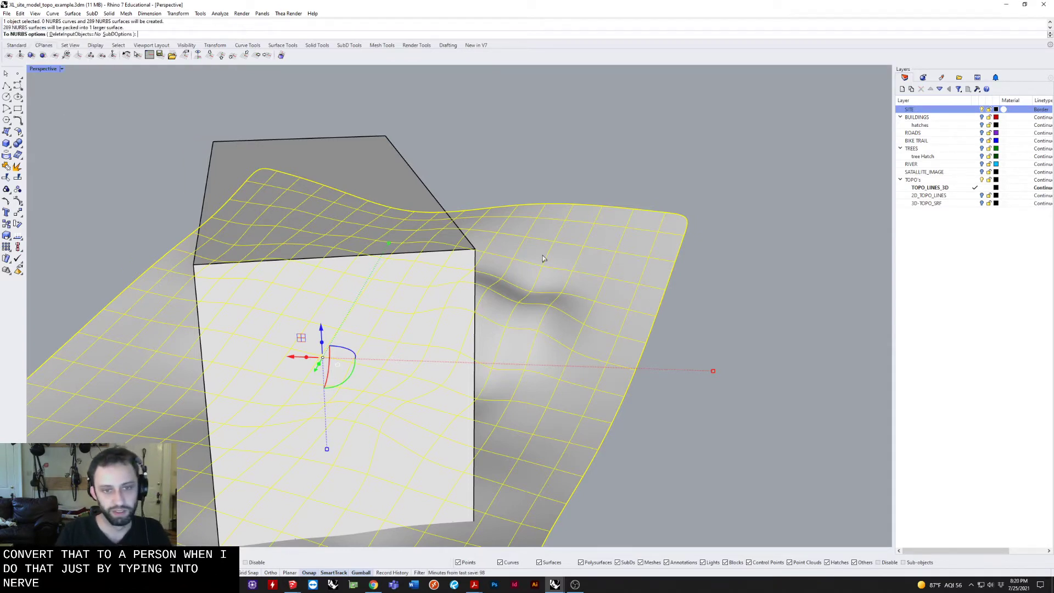
pyautogui.moveTo(543, 259); pyautogui.dragTo(533, 257, button='right')
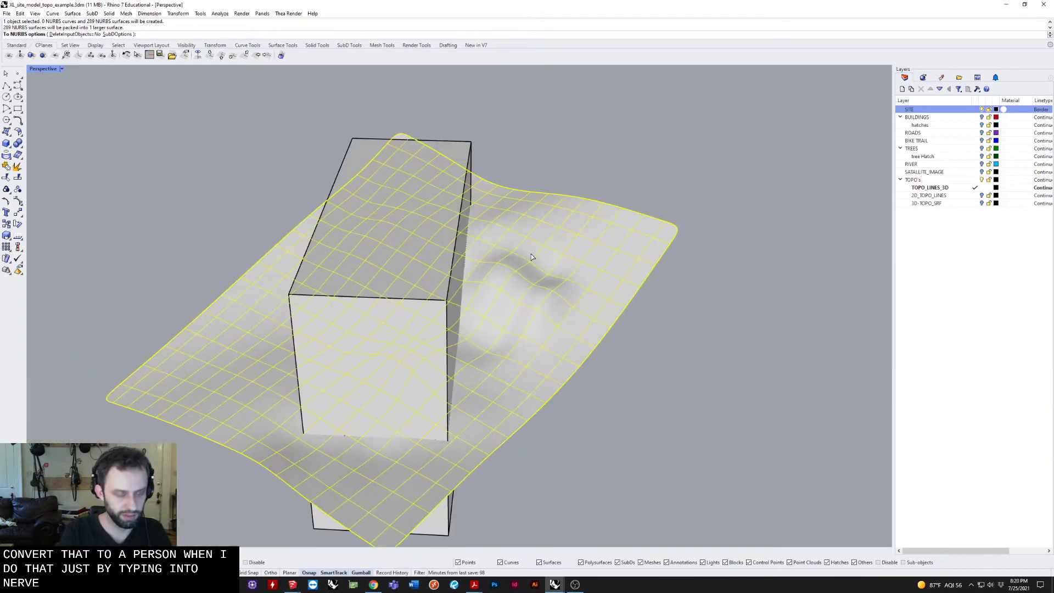
pyautogui.press('Return')
pyautogui.moveTo(633, 312); pyautogui.dragTo(651, 310, button='right')
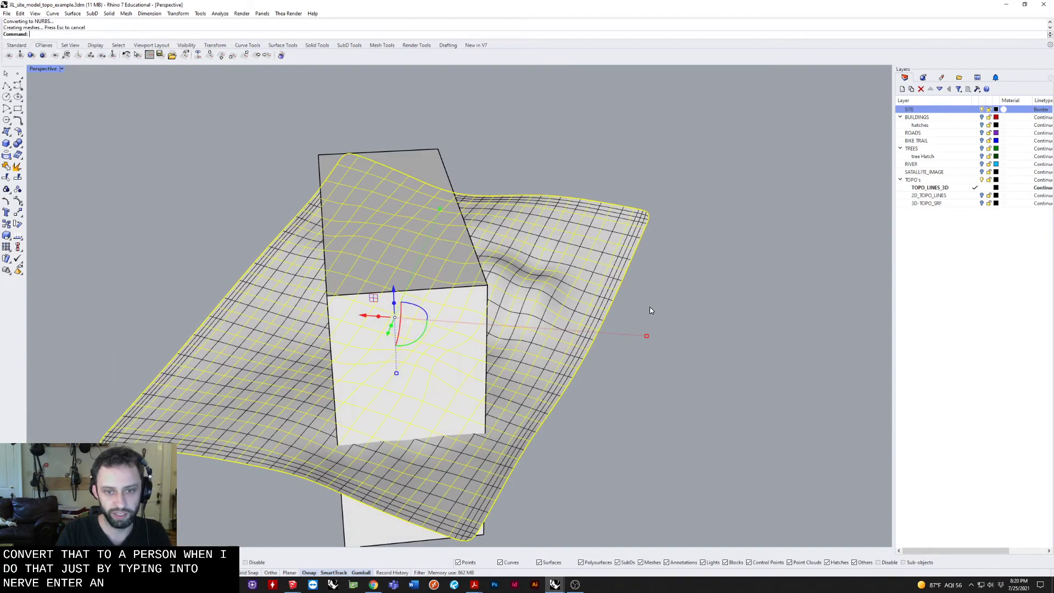
pyautogui.click(651, 310)
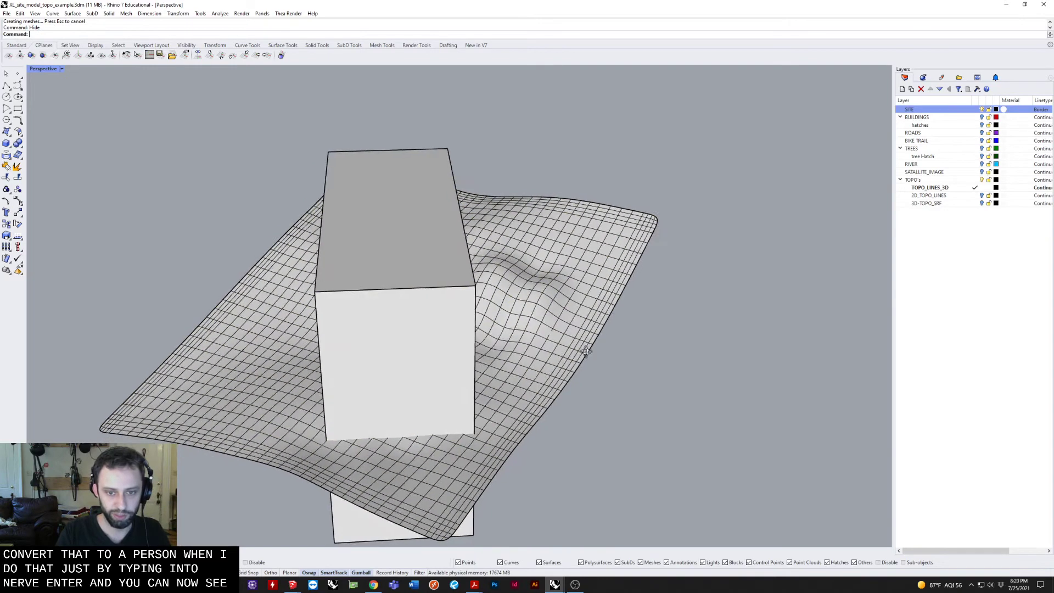
# BooleanSplit the box with the NURBS topography and delete the upper piece.
pyautogui.moveTo(602, 350); pyautogui.dragTo(494, 396, button='right')
pyautogui.click(419, 487)
pyautogui.click(432, 497)
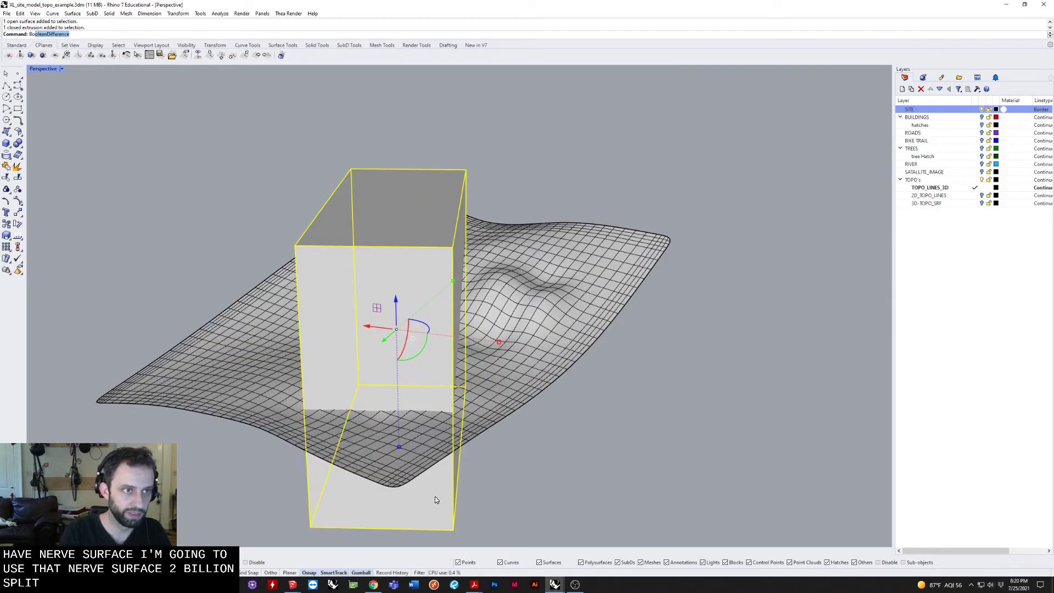
pyautogui.write('BooleanSplit')
pyautogui.press('Return')
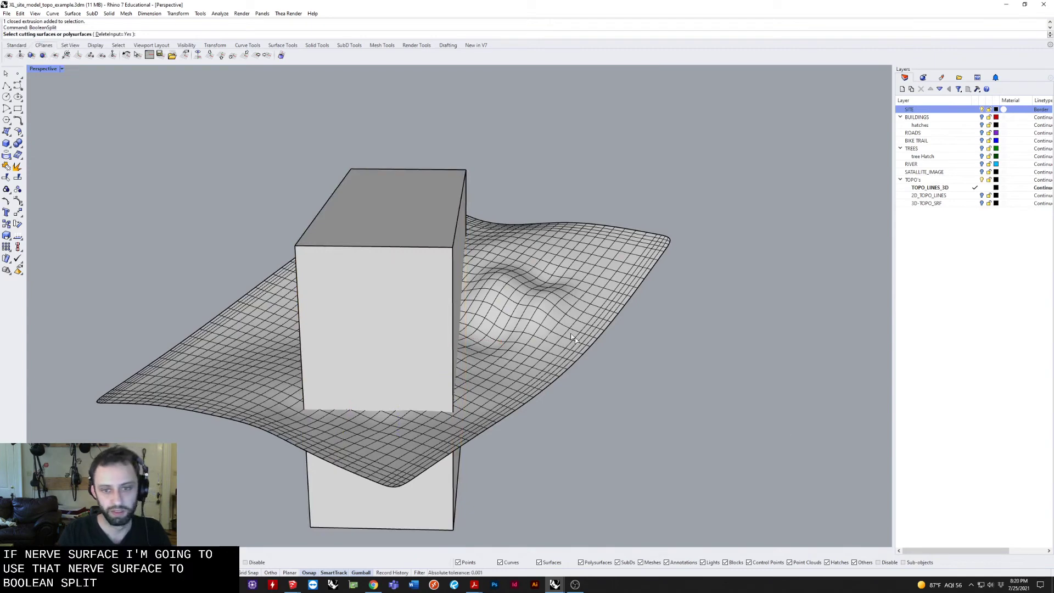
pyautogui.click(568, 330)
pyautogui.press('Return')
pyautogui.click(470, 174)
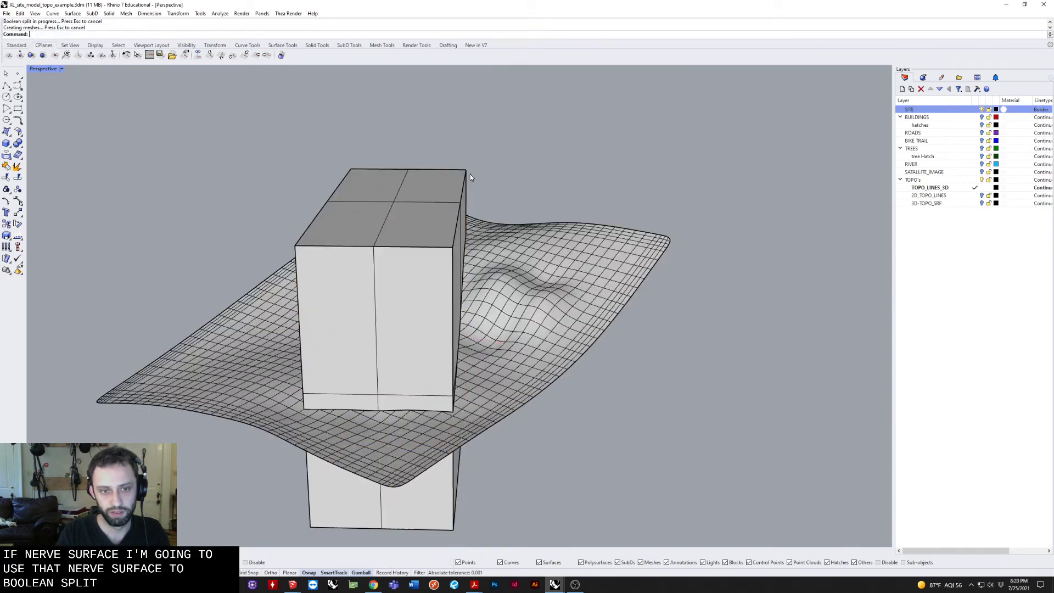
pyautogui.press('Delete')
# Hide the topography surface and explode the trimmed box into its surfaces.
pyautogui.click(548, 271)
pyautogui.write('Hide')
pyautogui.press('Return')
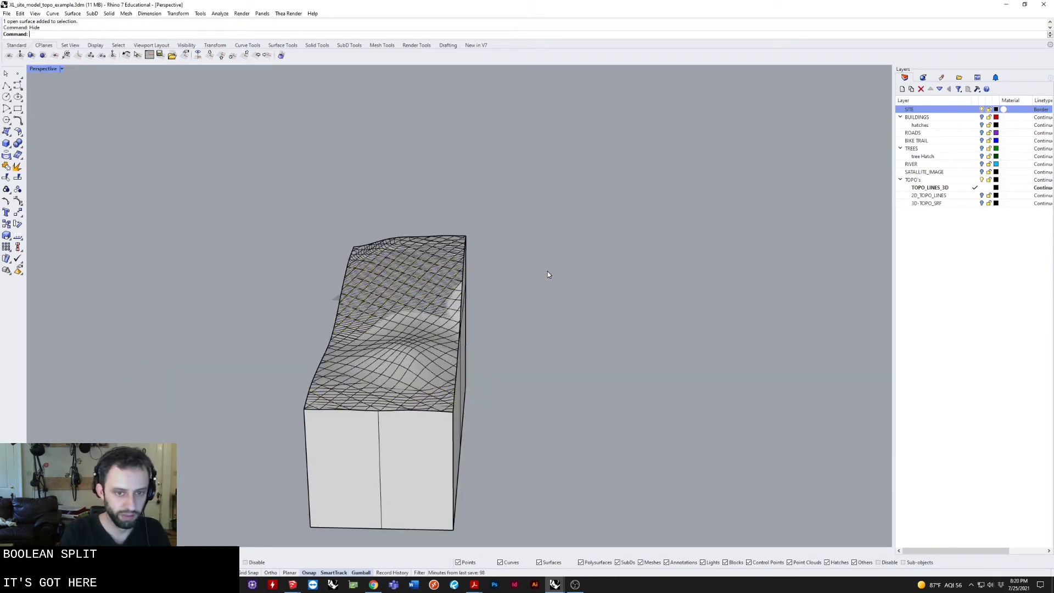
pyautogui.moveTo(545, 269)
pyautogui.mouseDown(button='right')
pyautogui.moveTo(463, 368)
pyautogui.moveTo(426, 375)
pyautogui.moveTo(529, 307)
pyautogui.mouseUp(button='right')
pyautogui.click(463, 368)
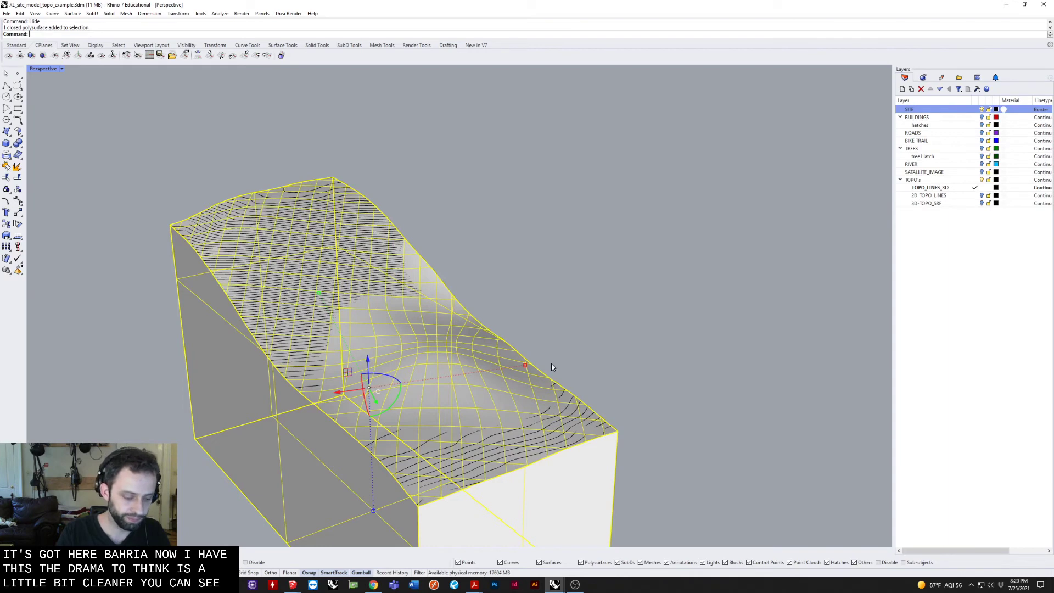
pyautogui.write('Explode')
pyautogui.press('Return')
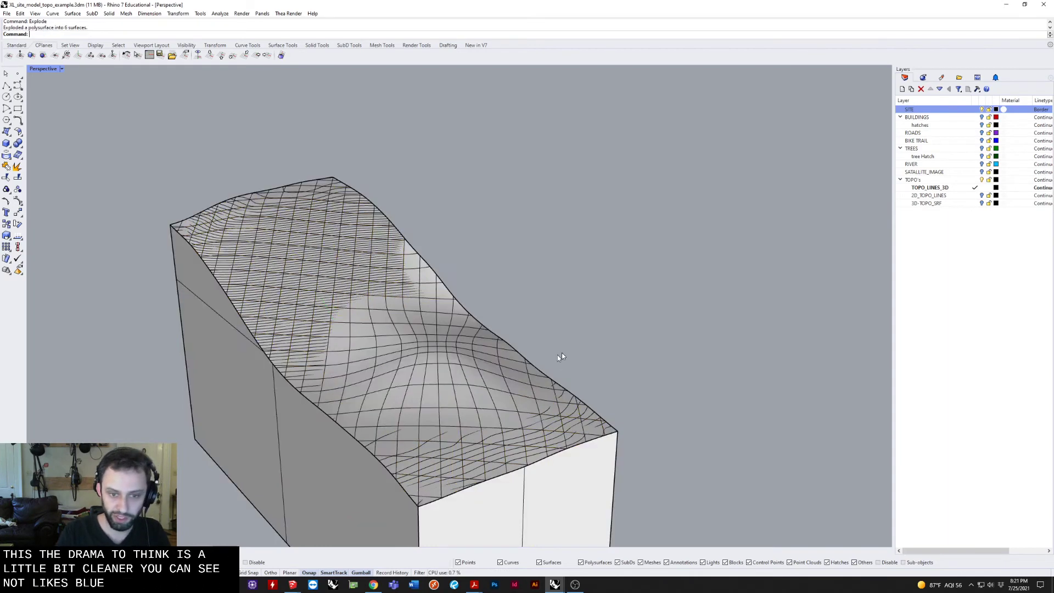
pyautogui.click(479, 370)
# Hide the old contour curves while keeping the sculpted top surface visible.
pyautogui.moveTo(467, 294)
pyautogui.mouseDown(button='right')
pyautogui.moveTo(445, 263)
pyautogui.moveTo(460, 273)
pyautogui.mouseUp(button='right')
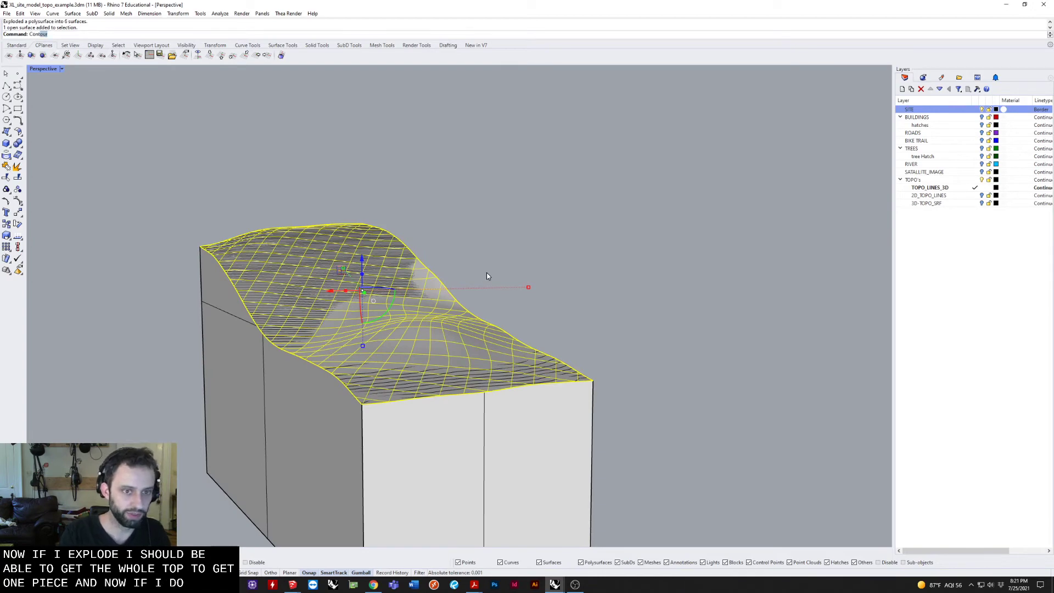
pyautogui.press('Escape')
pyautogui.moveTo(168, 167); pyautogui.dragTo(685, 486)
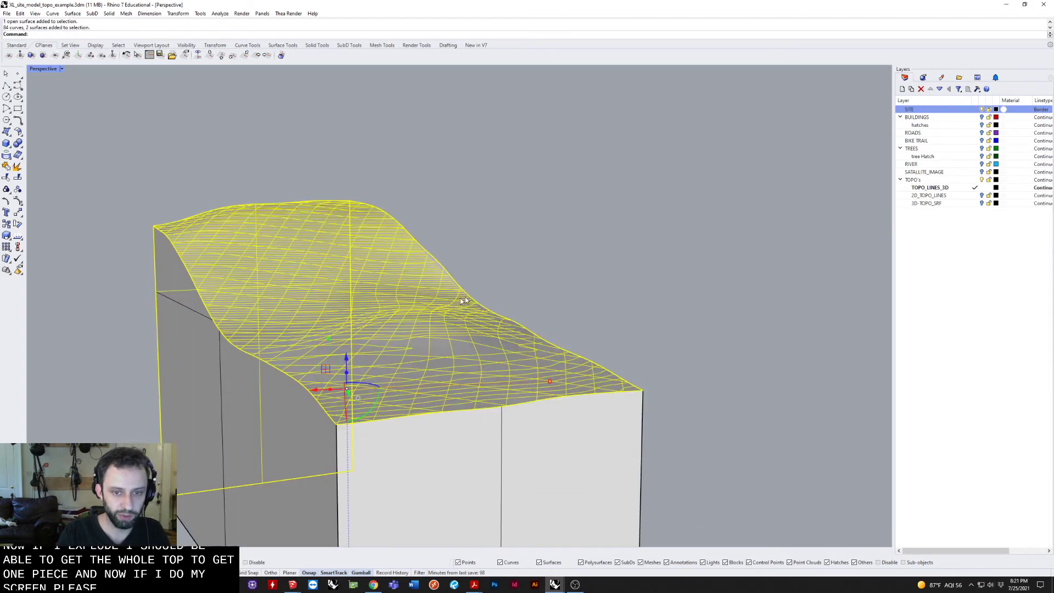
pyautogui.scroll(4, 472, 372)
pyautogui.keyDown('ctrl'); pyautogui.click(471, 371); pyautogui.keyUp('ctrl')
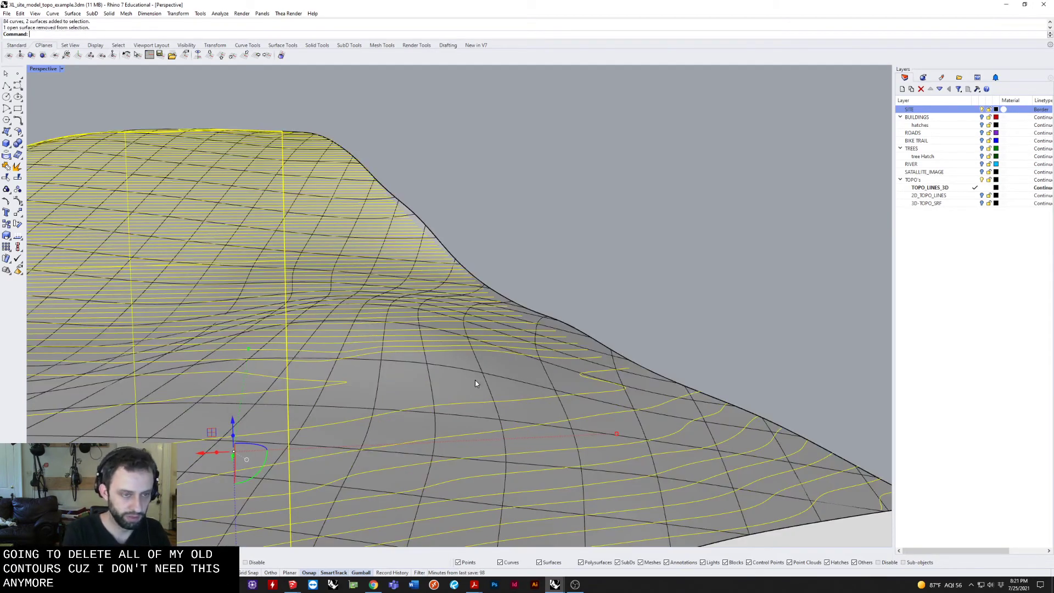
pyautogui.hotkey('ctrl', 'h')
pyautogui.scroll(-5, 549, 177)
pyautogui.click(519, 218)
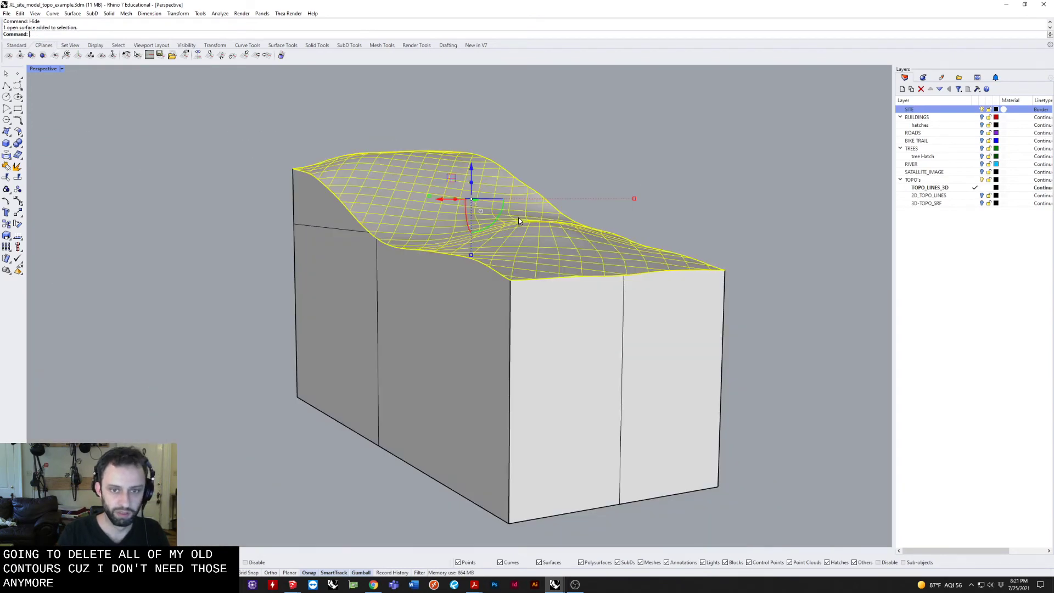
pyautogui.write('Contour')
# Generate contour lines on the terrain surface along a vertical direction picked in the side view.
pyautogui.press('Return')
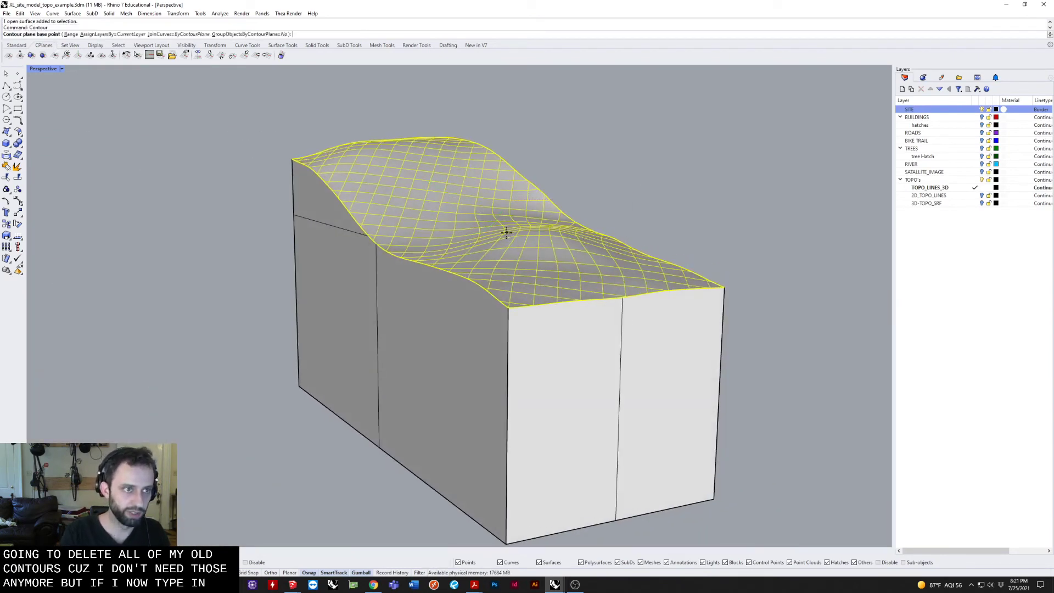
pyautogui.doubleClick(39, 69)
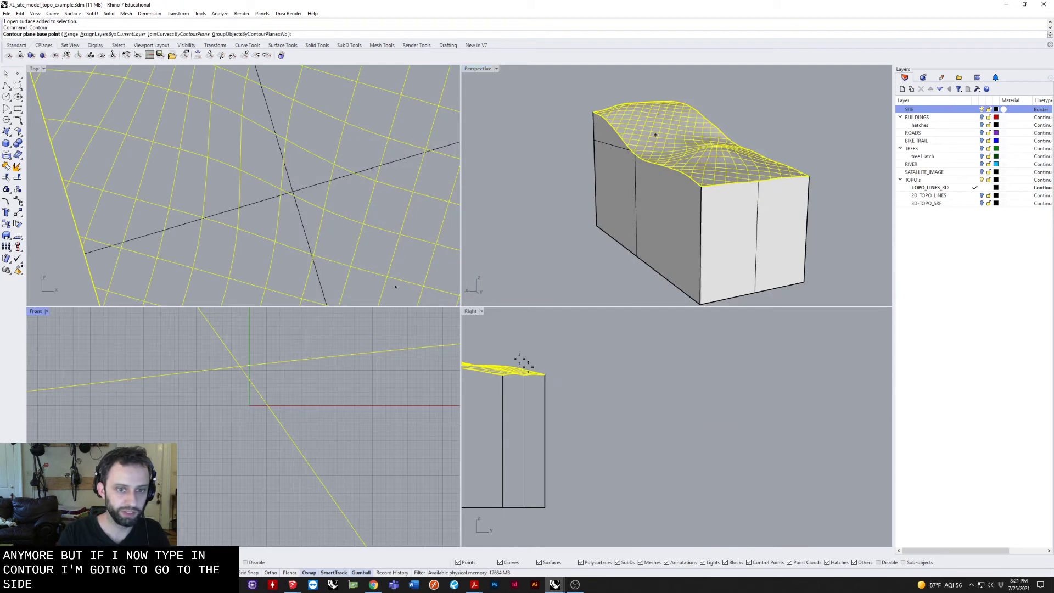
pyautogui.click(549, 384)
pyautogui.moveTo(628, 459); pyautogui.dragTo(653, 486, button='right')
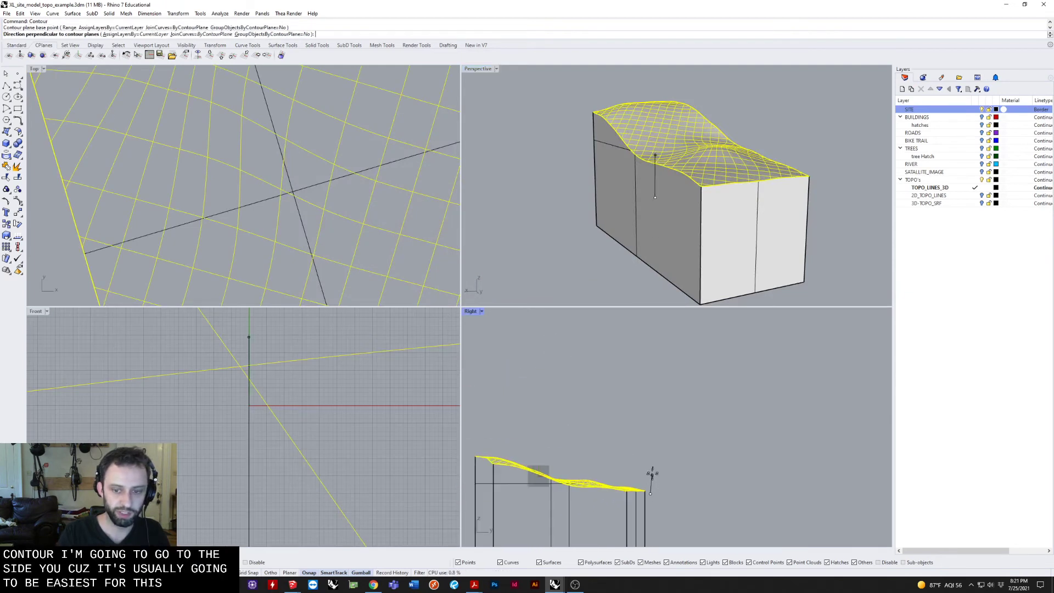
pyautogui.click(653, 422)
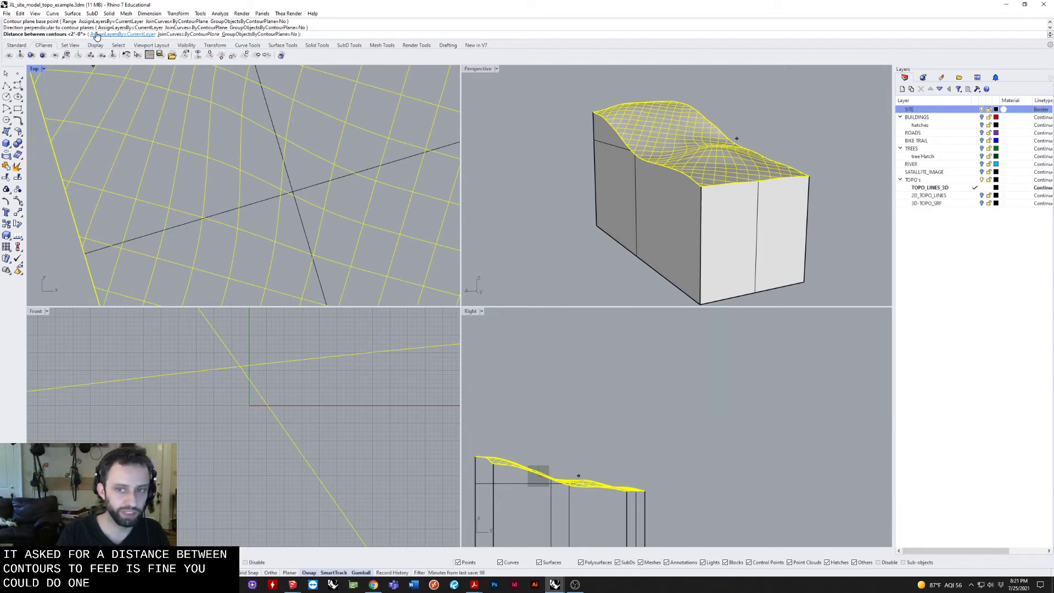
pyautogui.press('Return')
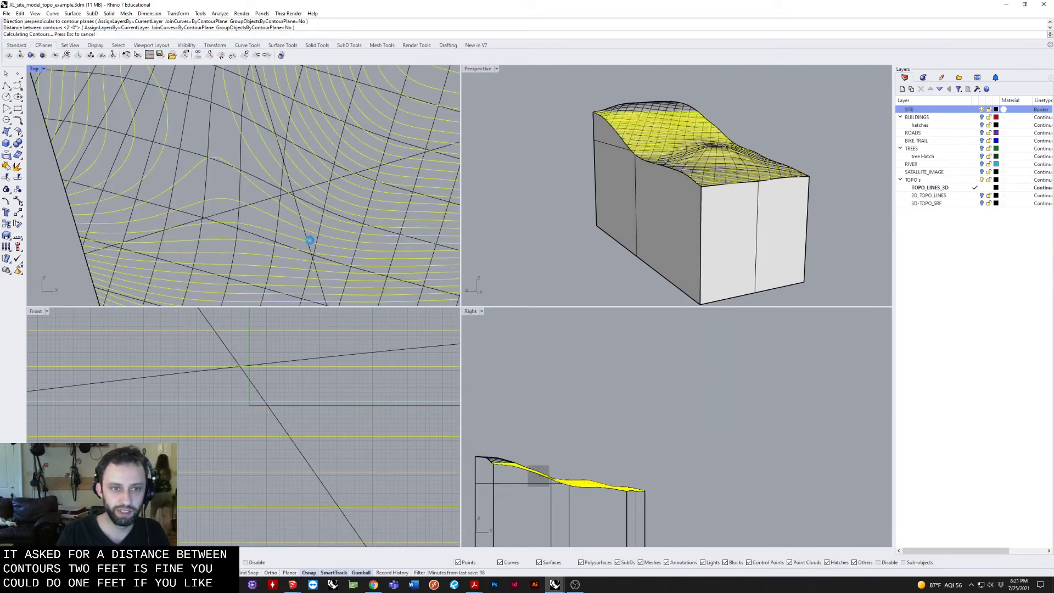
pyautogui.scroll(3, 635, 177)
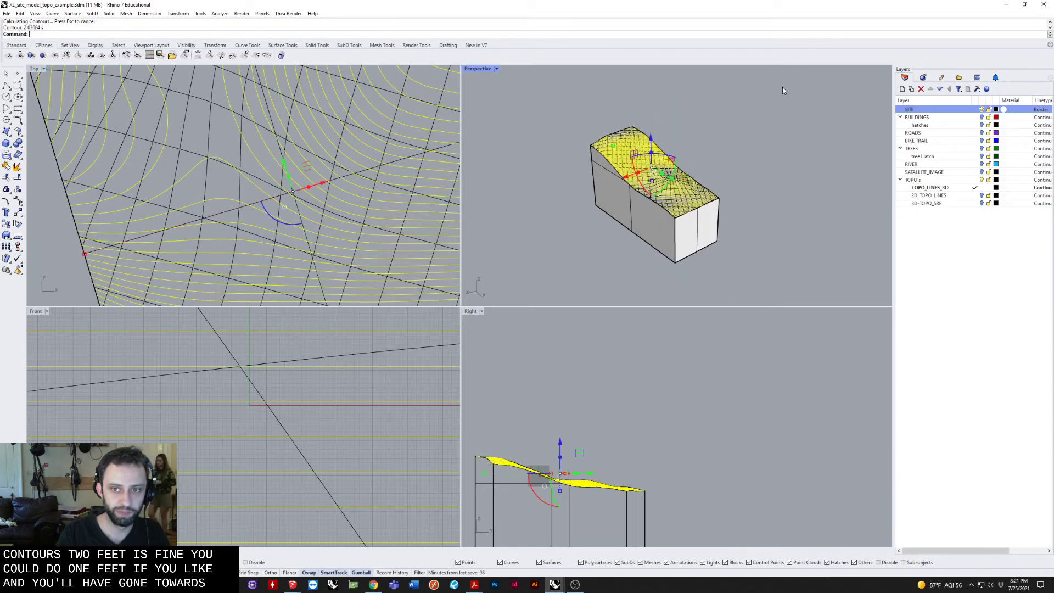
# Deselect the new contours, then pan and orbit the views to inspect the whole site.
pyautogui.press('Escape')
pyautogui.moveTo(691, 166)
pyautogui.mouseDown(button='right')
pyautogui.moveTo(596, 182)
pyautogui.moveTo(698, 146)
pyautogui.mouseUp(button='right')
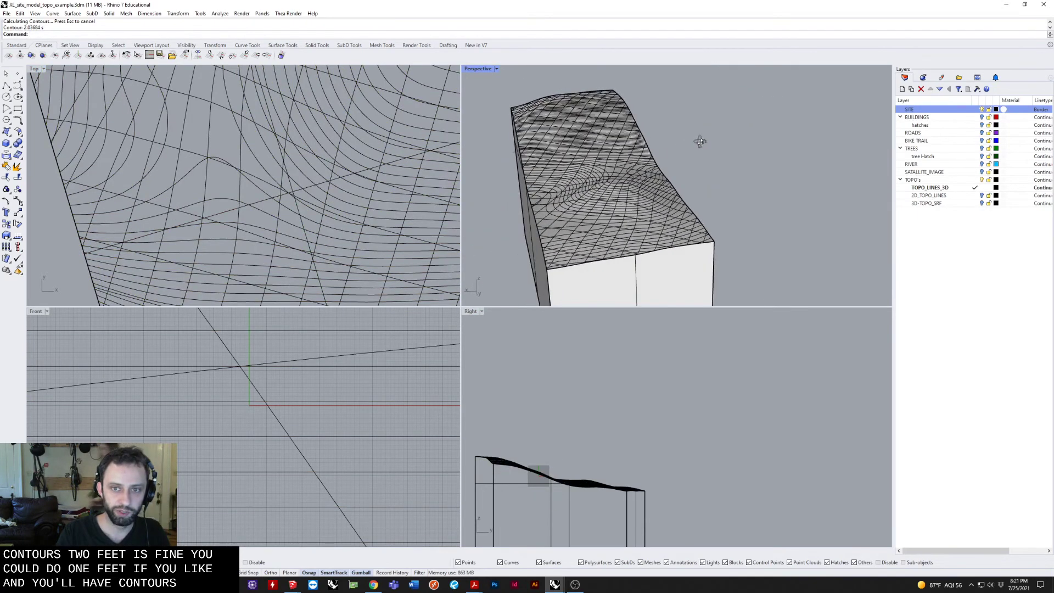
pyautogui.scroll(-5, 218, 232)
pyautogui.moveTo(248, 189); pyautogui.dragTo(309, 159, button='right')
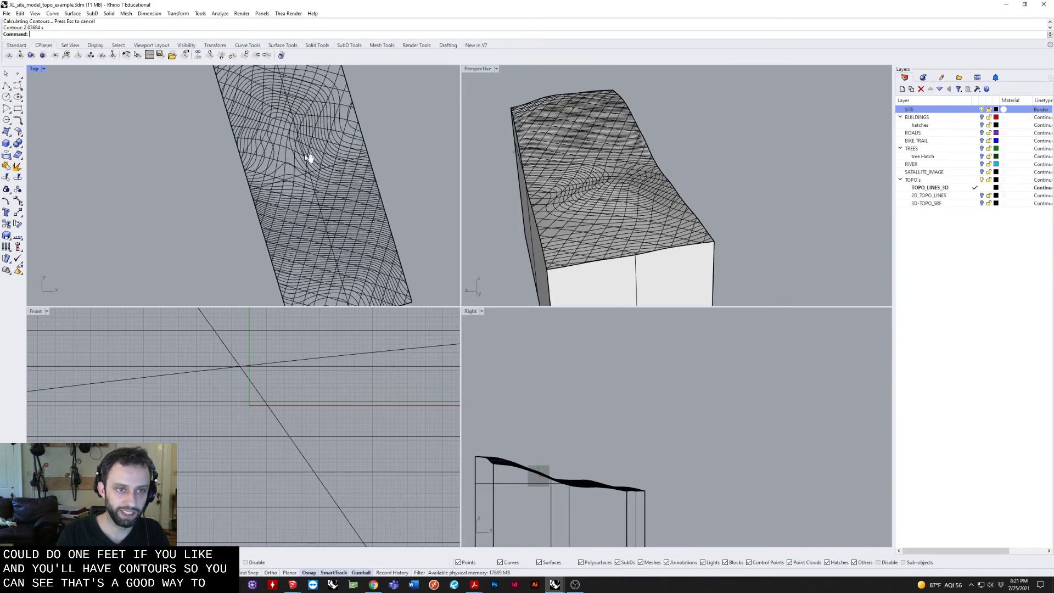
pyautogui.moveTo(215, 141); pyautogui.dragTo(156, 141, button='right')
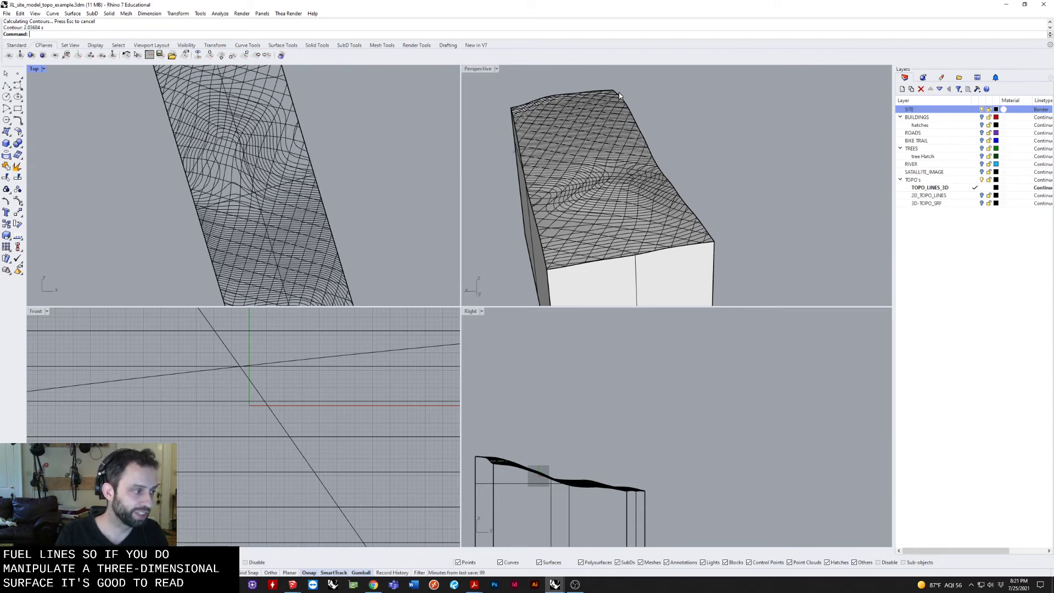
pyautogui.moveTo(620, 149)
pyautogui.mouseDown(button='right')
pyautogui.moveTo(630, 164)
pyautogui.moveTo(650, 137)
pyautogui.mouseUp(button='right')
pyautogui.scroll(-3, 629, 165)
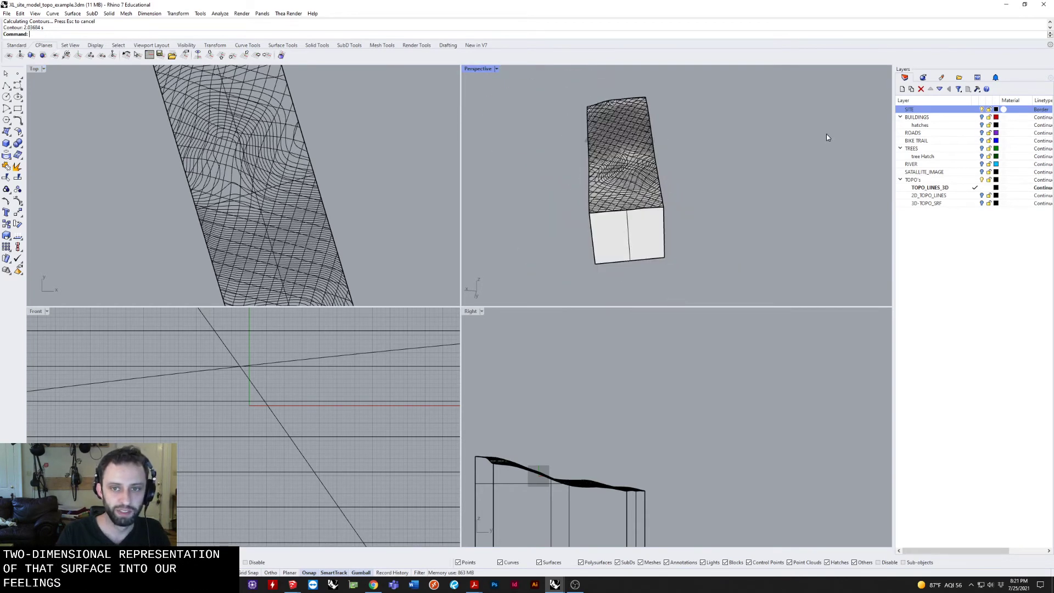
# Undo the hide and explode so the site is one closed solid again.
pyautogui.hotkey('ctrl', 'z')
pyautogui.scroll(4, 626, 166)
pyautogui.click(633, 176)
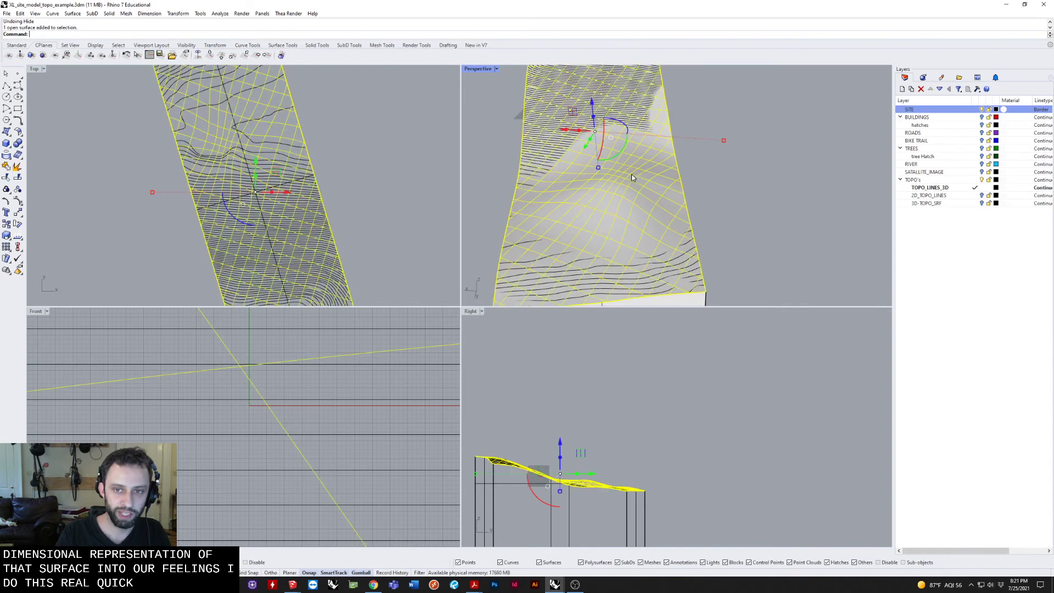
pyautogui.moveTo(633, 177); pyautogui.dragTo(651, 197, button='right')
pyautogui.press('Escape')
pyautogui.click(666, 233)
pyautogui.moveTo(666, 232)
pyautogui.mouseDown(button='right')
pyautogui.moveTo(729, 220)
pyautogui.moveTo(717, 216)
pyautogui.mouseUp(button='right')
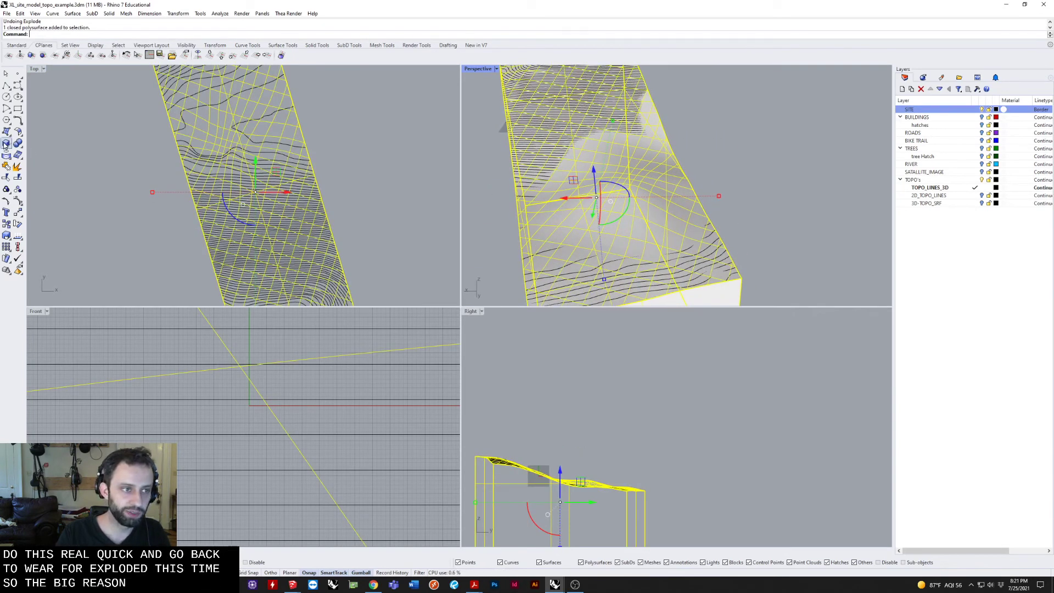
# Draw a box from a base rectangle in the Top view and set its height.
pyautogui.click(7, 126)
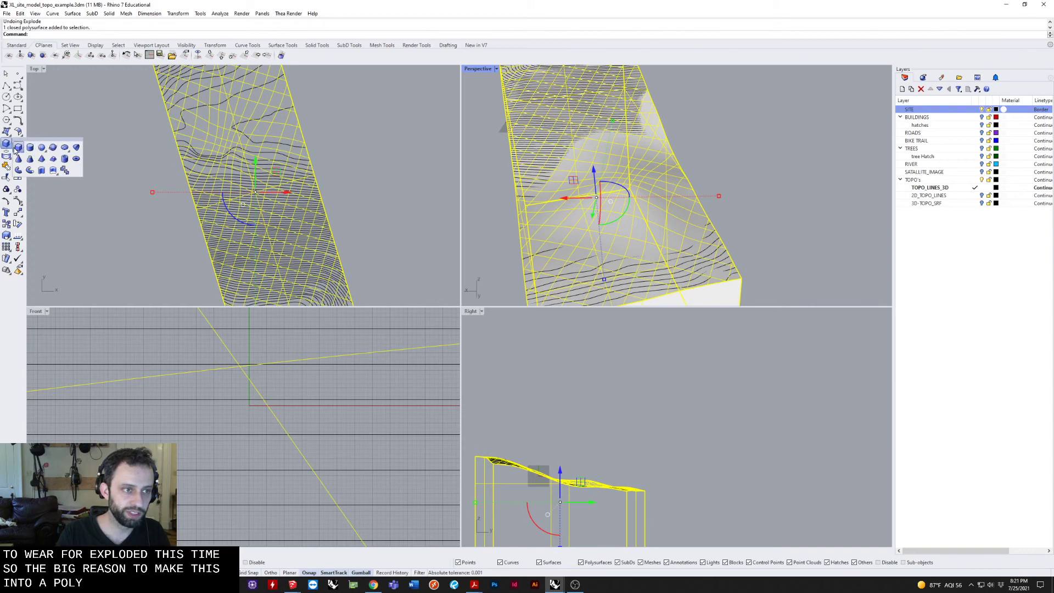
pyautogui.click(19, 148)
pyautogui.scroll(-3, 577, 182)
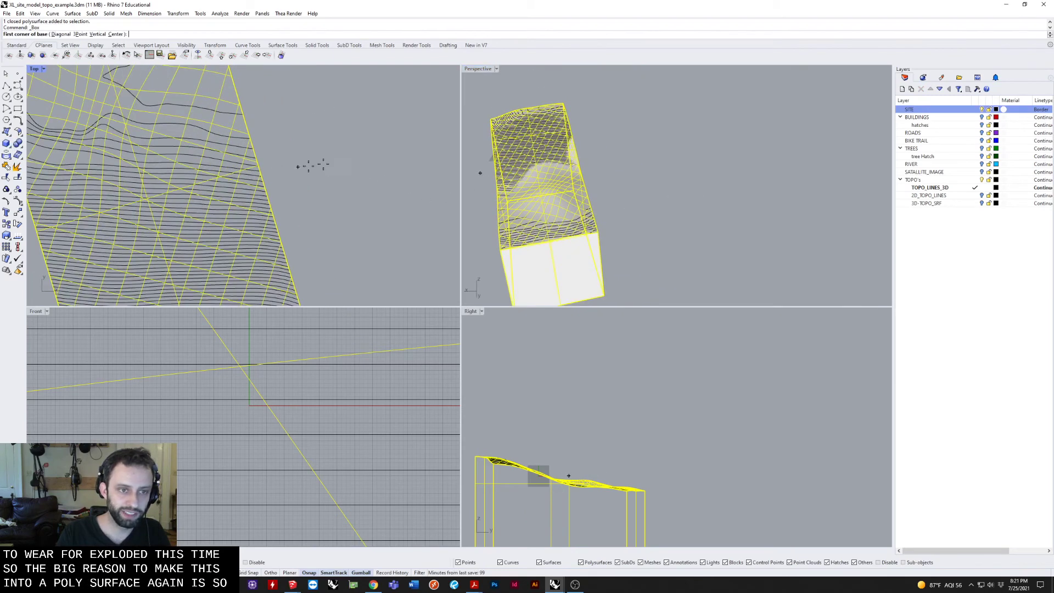
pyautogui.scroll(-3, 370, 157)
pyautogui.scroll(-2, 382, 172)
pyautogui.click(374, 236)
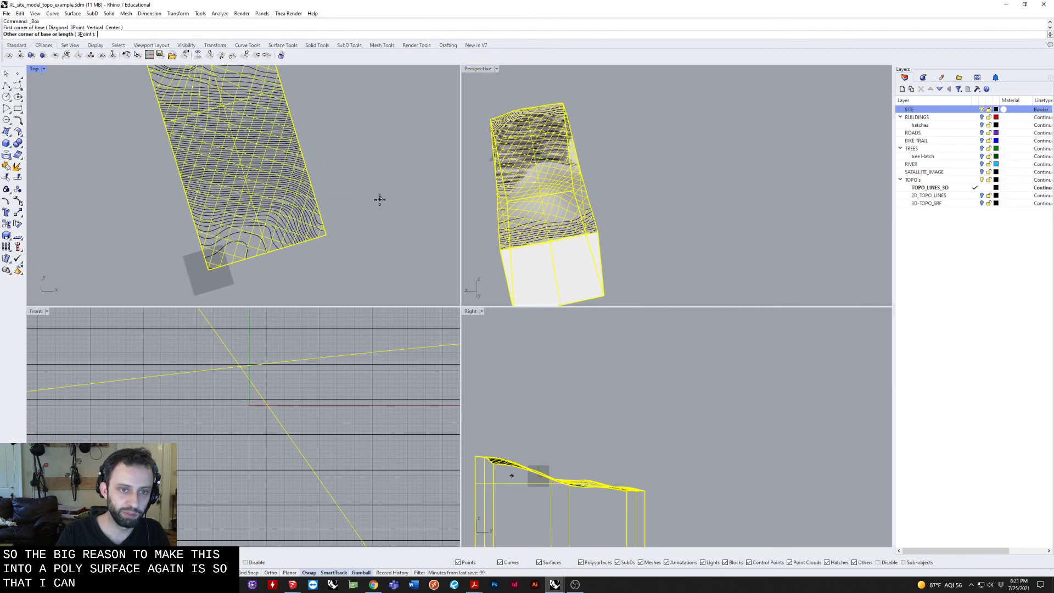
pyautogui.click(314, 124)
pyautogui.moveTo(569, 165); pyautogui.dragTo(600, 110, button='right')
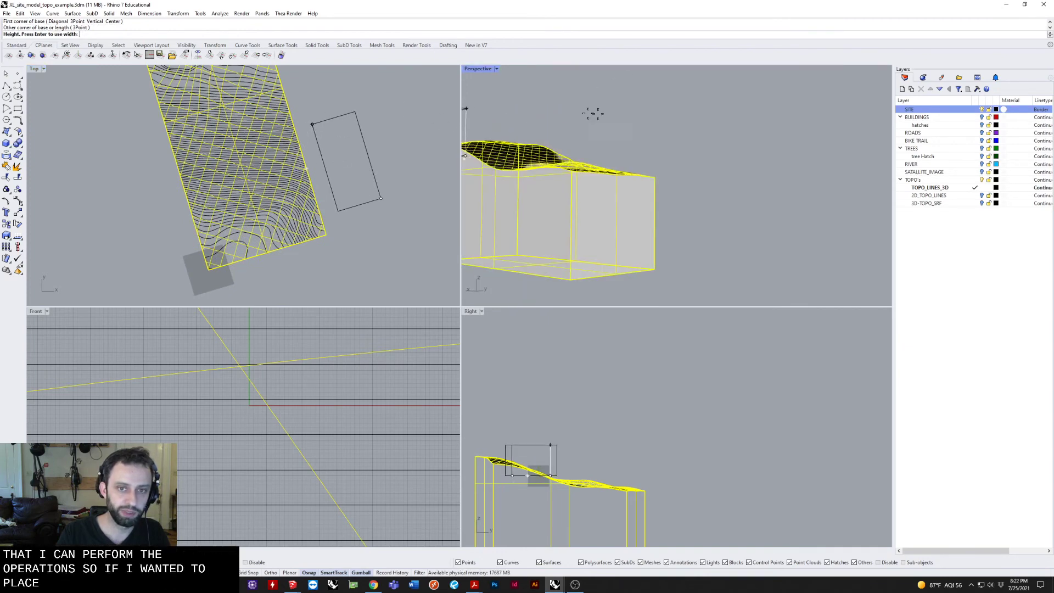
pyautogui.moveTo(742, 157)
pyautogui.keyDown('ctrl'); pyautogui.mouseDown(button='right')
pyautogui.moveTo(726, 133)
pyautogui.moveTo(678, 176)
pyautogui.mouseUp(button='right'); pyautogui.keyUp('ctrl')
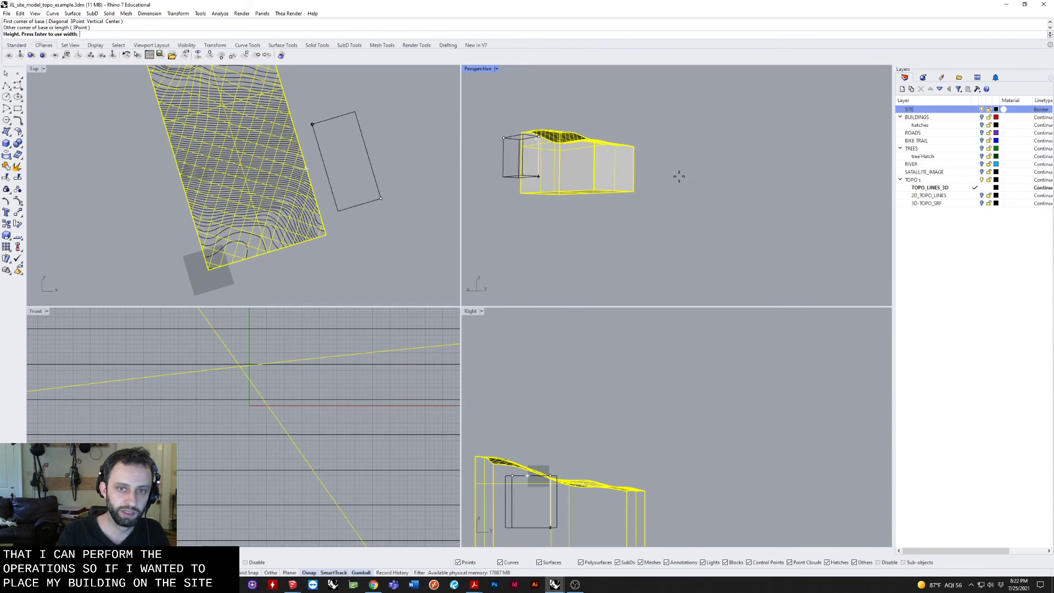
pyautogui.click(682, 157)
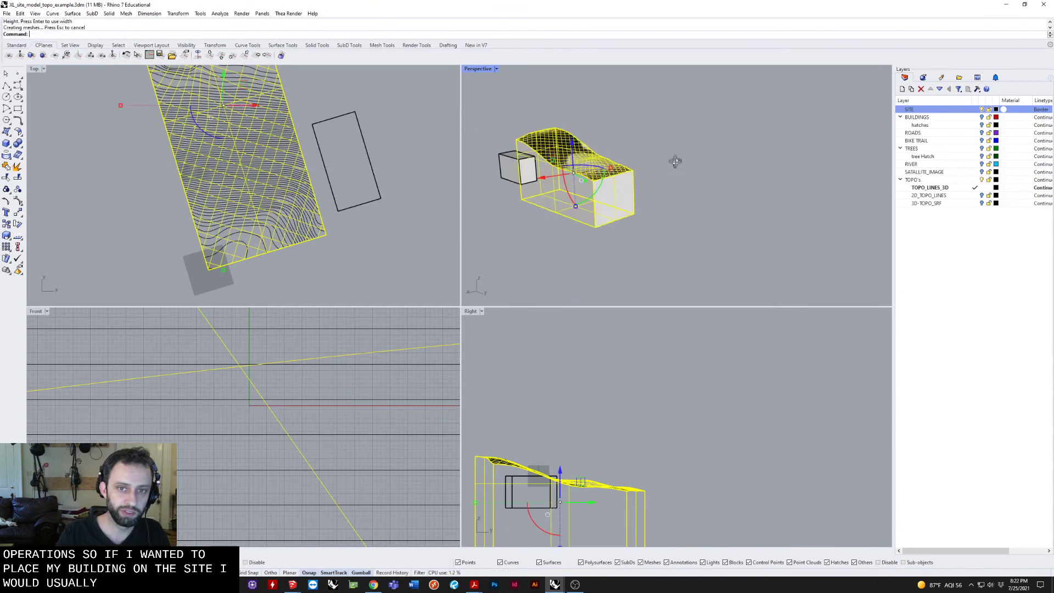
# Move the box onto the terrain and raise it so it sits partly sunk in.
pyautogui.moveTo(626, 181); pyautogui.dragTo(576, 255, button='right')
pyautogui.click(576, 252)
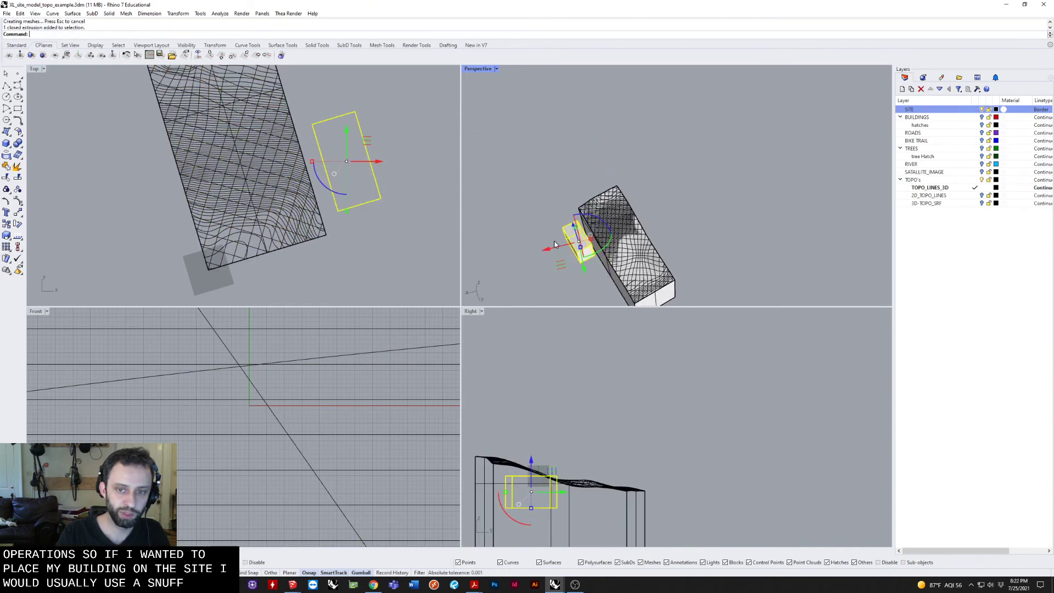
pyautogui.moveTo(626, 206); pyautogui.dragTo(593, 268, button='right')
pyautogui.moveTo(585, 247); pyautogui.dragTo(696, 226)
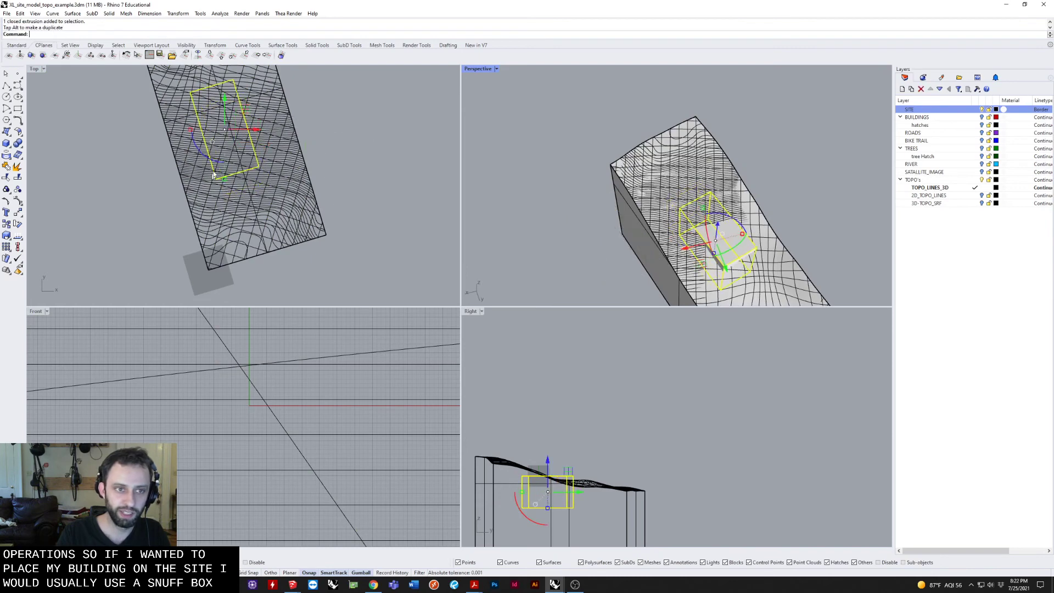
pyautogui.scroll(2, 302, 192)
pyautogui.scroll(-1, 302, 192)
pyautogui.moveTo(725, 224); pyautogui.dragTo(752, 208, button='right')
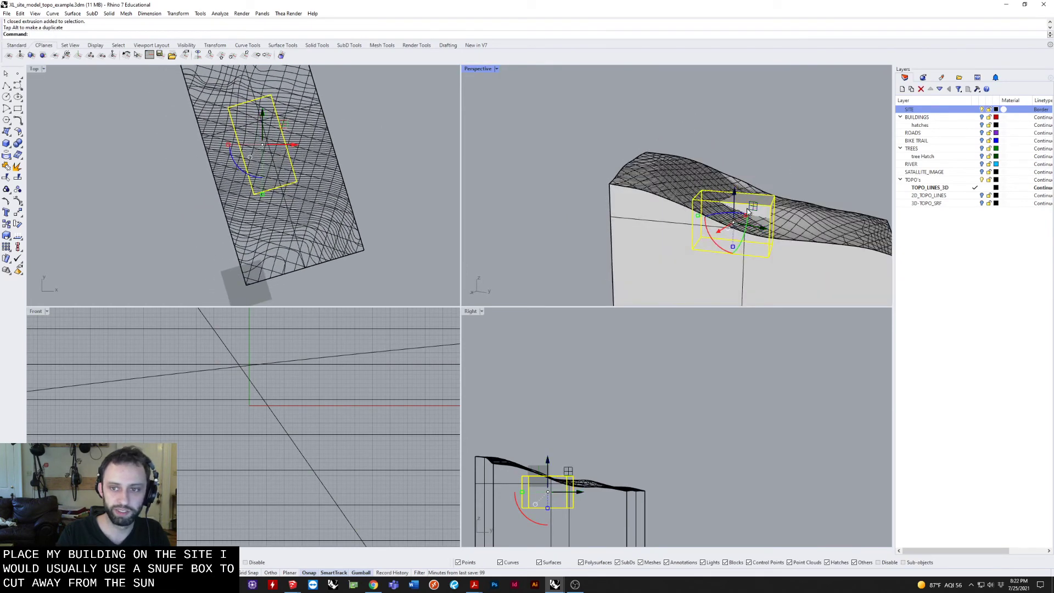
pyautogui.moveTo(735, 193); pyautogui.dragTo(735, 169)
pyautogui.moveTo(725, 215)
pyautogui.mouseDown(button='right')
pyautogui.moveTo(629, 197)
pyautogui.moveTo(692, 190)
pyautogui.mouseUp(button='right')
pyautogui.click(714, 167)
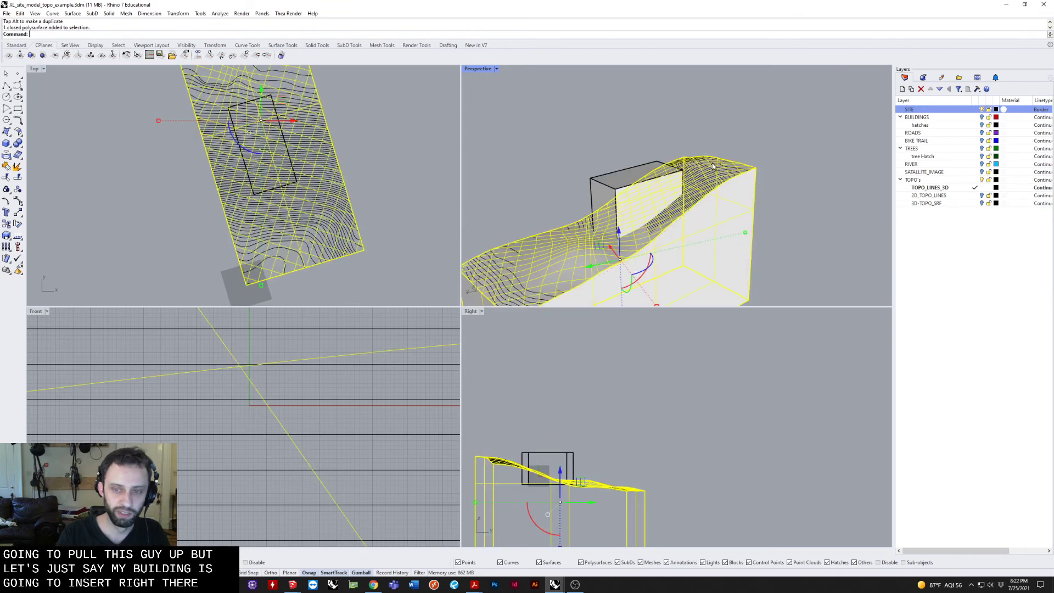
pyautogui.write('boo')
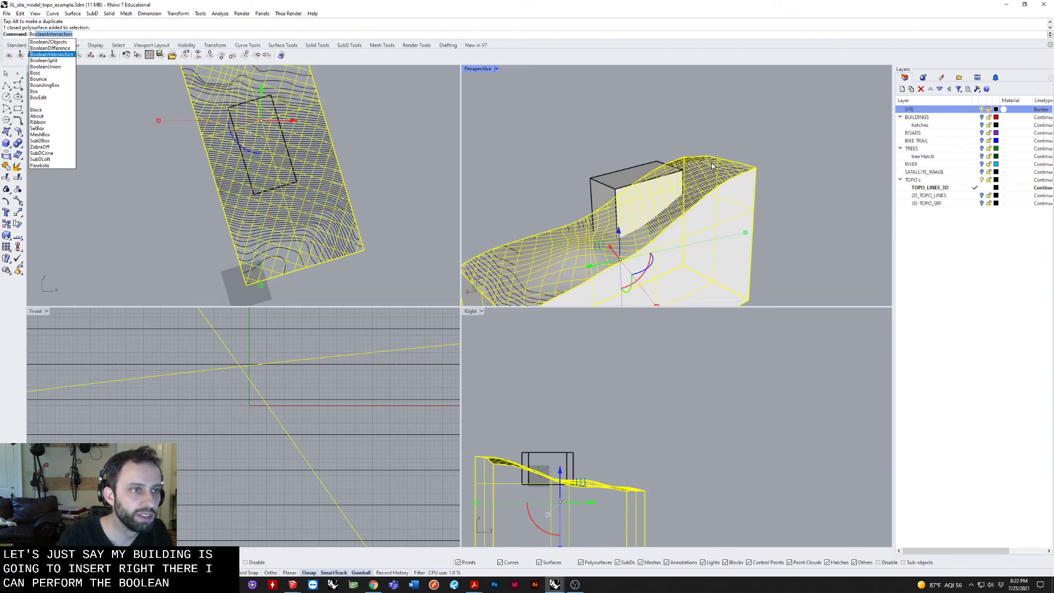
# Subtract the box from the site solid with BooleanDifference and delete the leftover box.
pyautogui.press('Return')
pyautogui.click(616, 172)
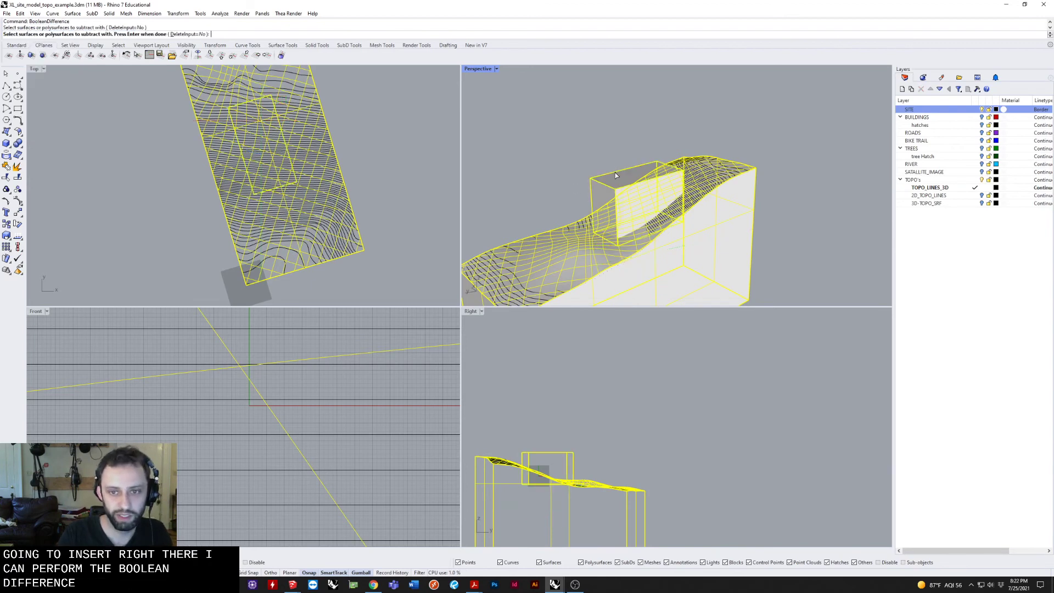
pyautogui.press('Return')
pyautogui.click(617, 182)
pyautogui.press('Delete')
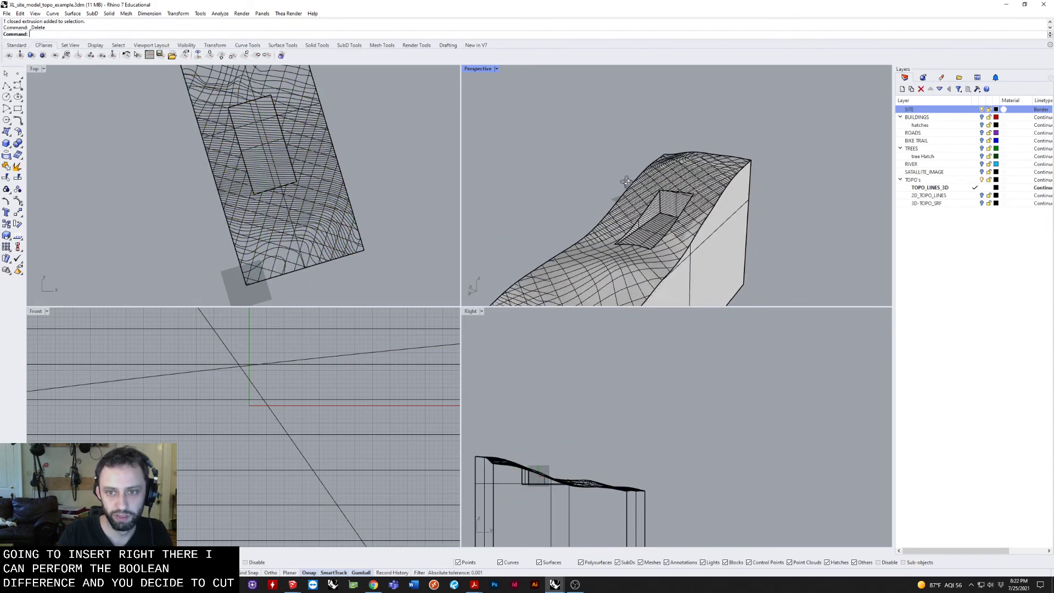
pyautogui.moveTo(626, 198)
pyautogui.mouseDown(button='right')
pyautogui.moveTo(710, 188)
pyautogui.moveTo(627, 165)
pyautogui.mouseUp(button='right')
pyautogui.scroll(-4, 610, 165)
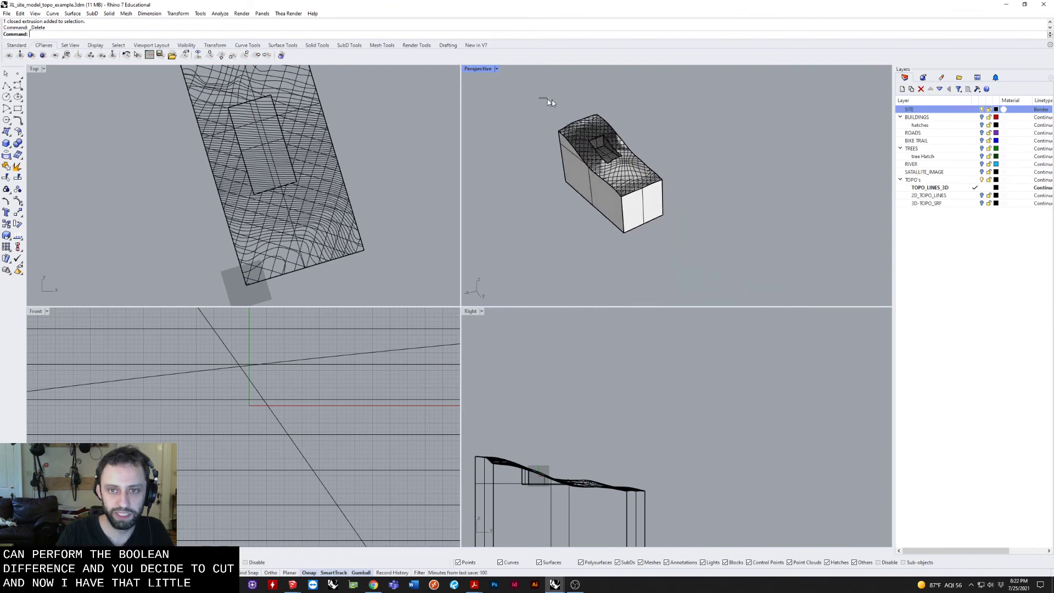
# Hide the old contour curves and select the cut site solid.
pyautogui.moveTo(539, 99); pyautogui.dragTo(681, 214)
pyautogui.hotkey('ctrl', 'h')
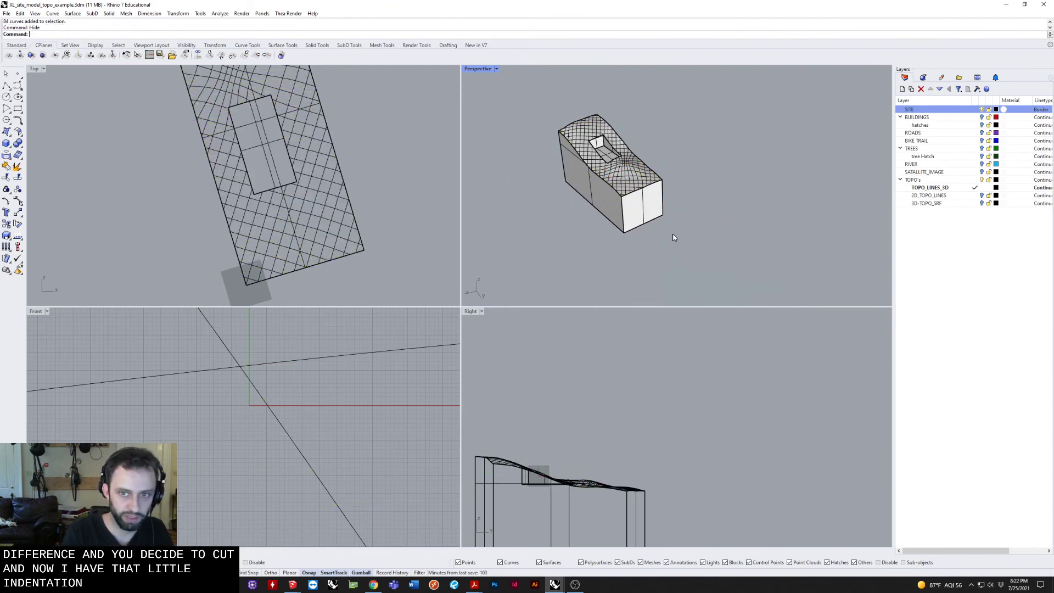
pyautogui.scroll(5, 616, 221)
pyautogui.click(689, 142)
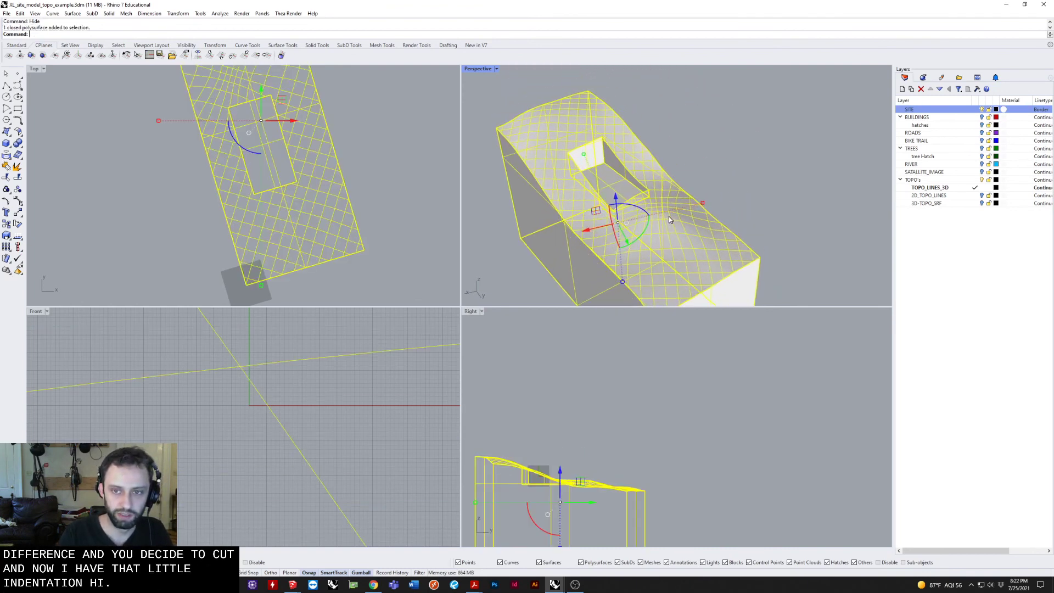
pyautogui.moveTo(669, 216)
pyautogui.mouseDown(button='right')
pyautogui.moveTo(649, 166)
pyautogui.moveTo(584, 199)
pyautogui.mouseUp(button='right')
pyautogui.press('Escape')
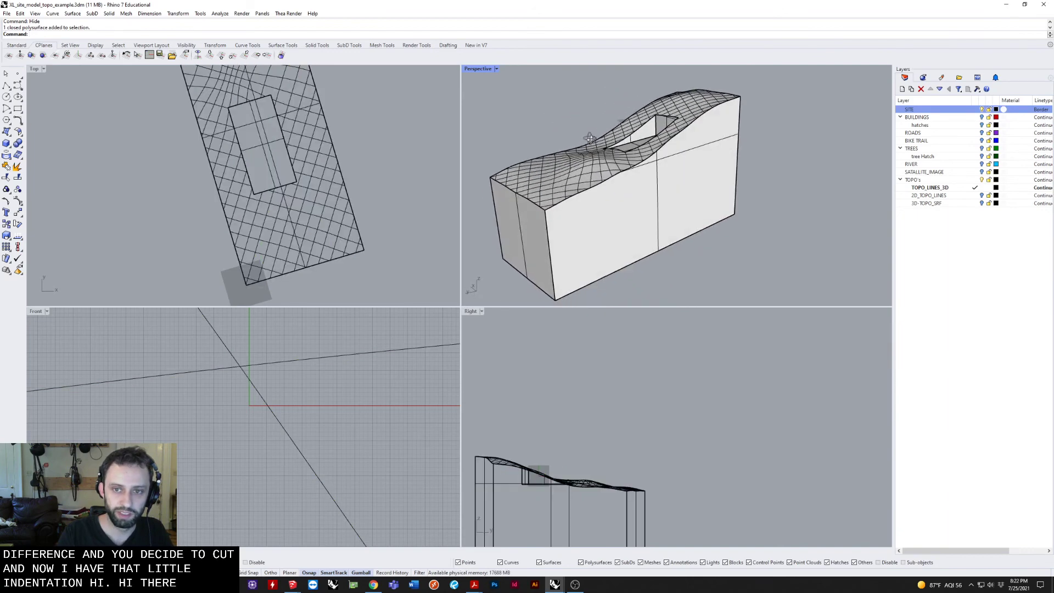
pyautogui.moveTo(625, 193); pyautogui.dragTo(614, 216, button='right')
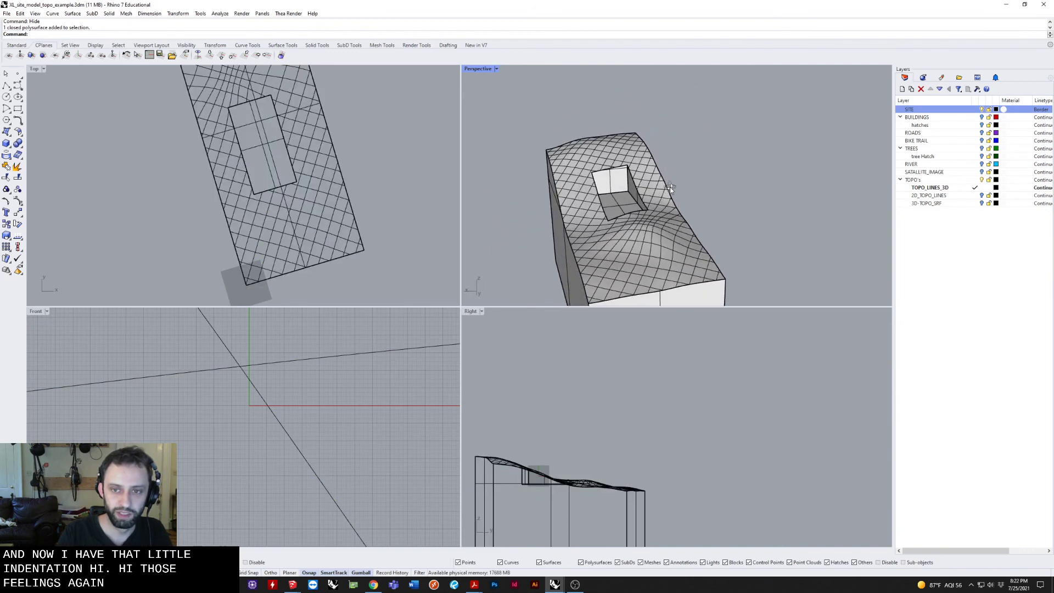
pyautogui.click(614, 215)
pyautogui.write('Explode')
# Explode the cut site and contour its terrain top surface vertically at spacing 2.
pyautogui.press('Return')
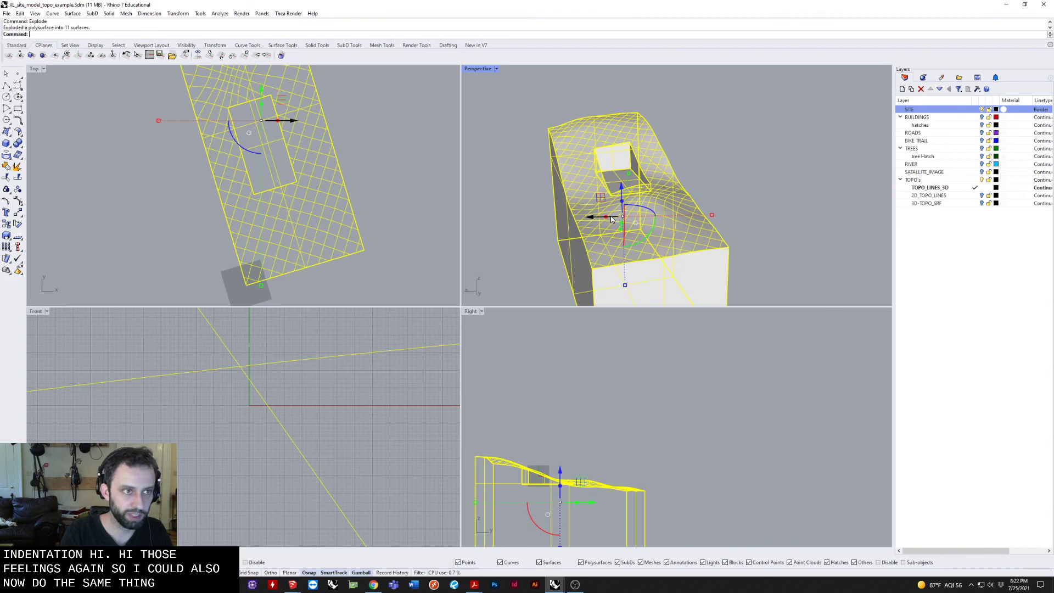
pyautogui.press('Escape')
pyautogui.click(653, 223)
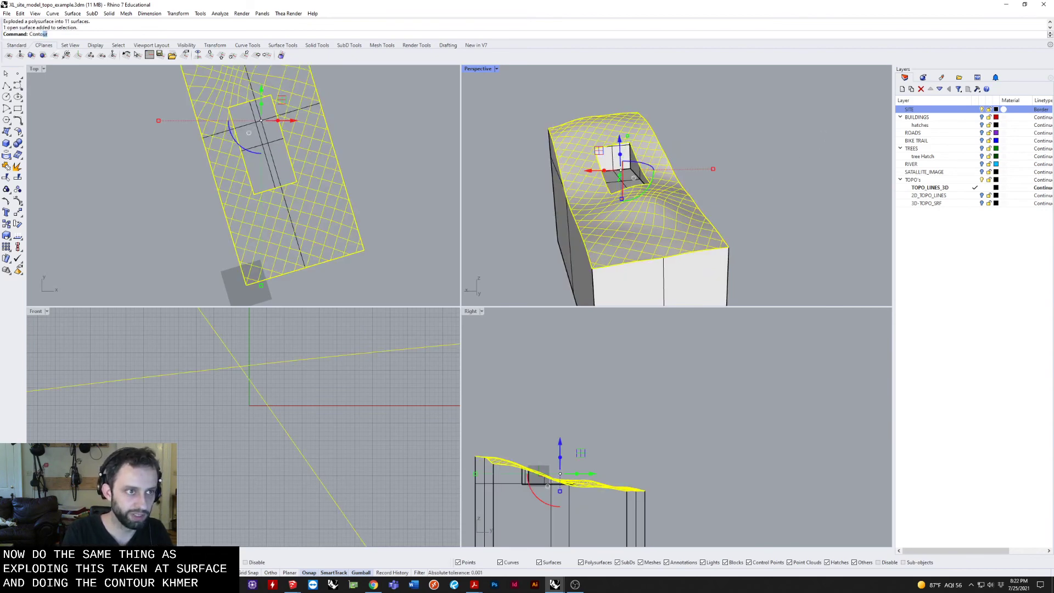
pyautogui.write('Contour')
pyautogui.press('Return')
pyautogui.click(684, 477)
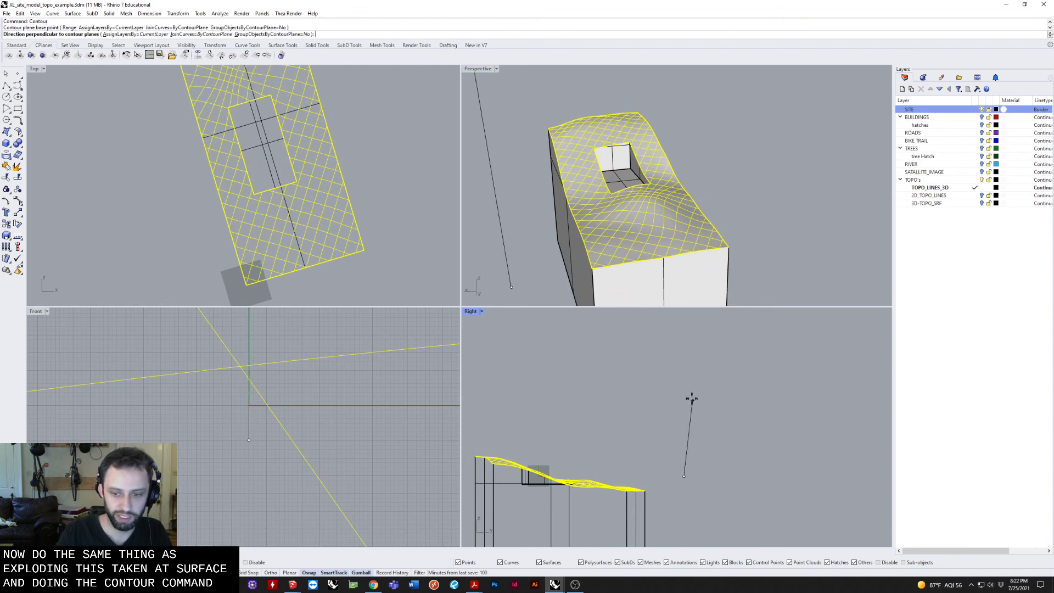
pyautogui.click(673, 379)
pyautogui.press('Return')
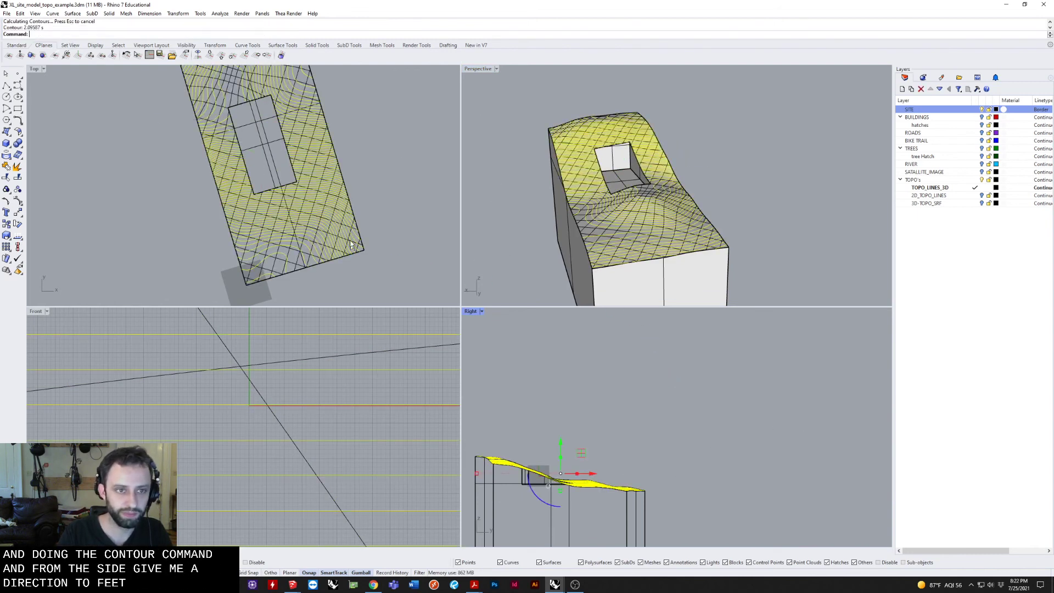
pyautogui.moveTo(247, 165); pyautogui.dragTo(345, 122, button='right')
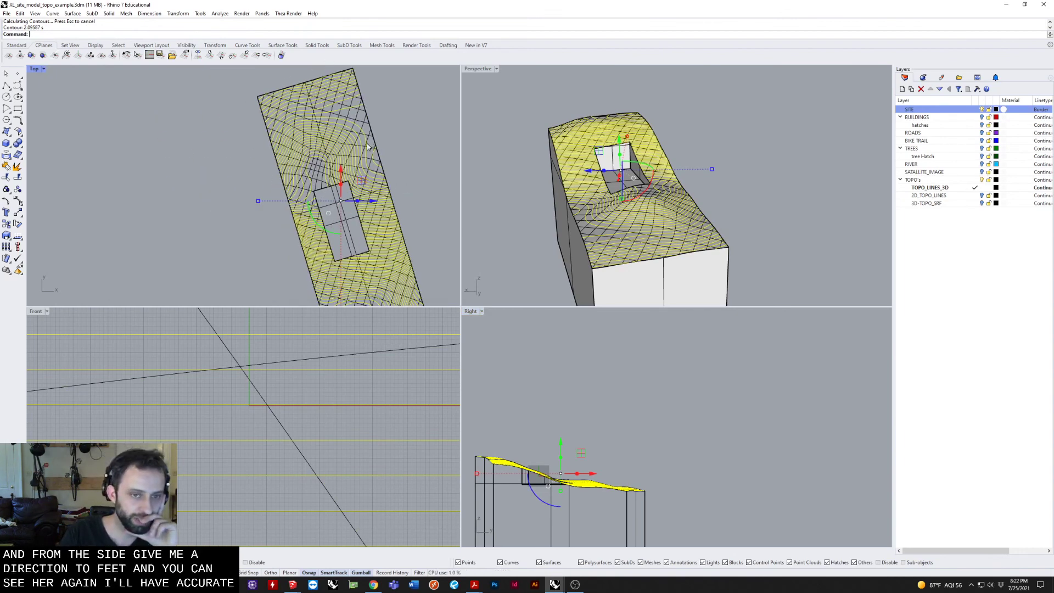
pyautogui.scroll(-2, 367, 147)
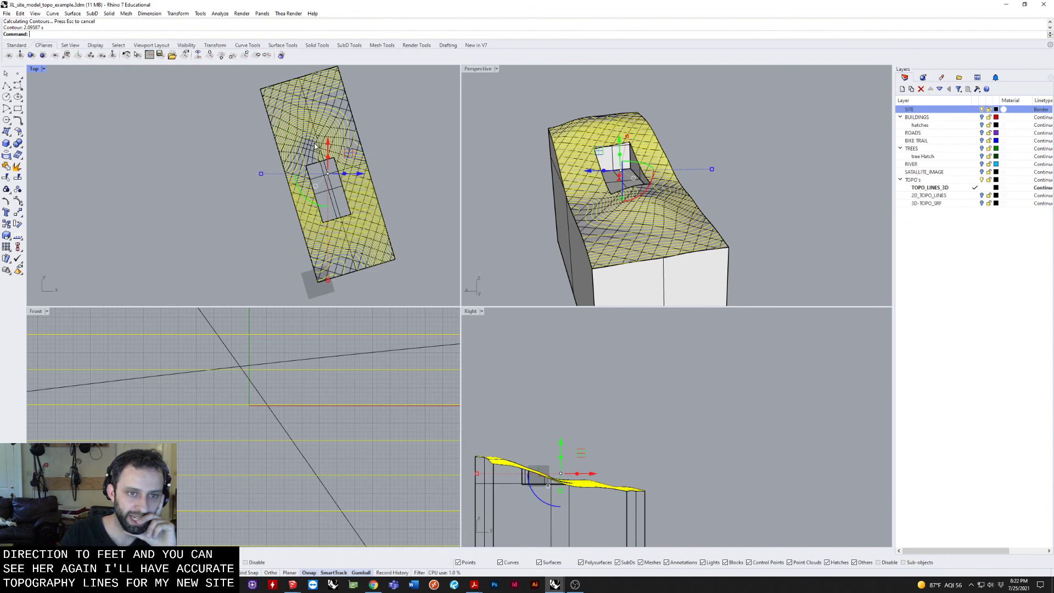
pyautogui.scroll(2, 339, 152)
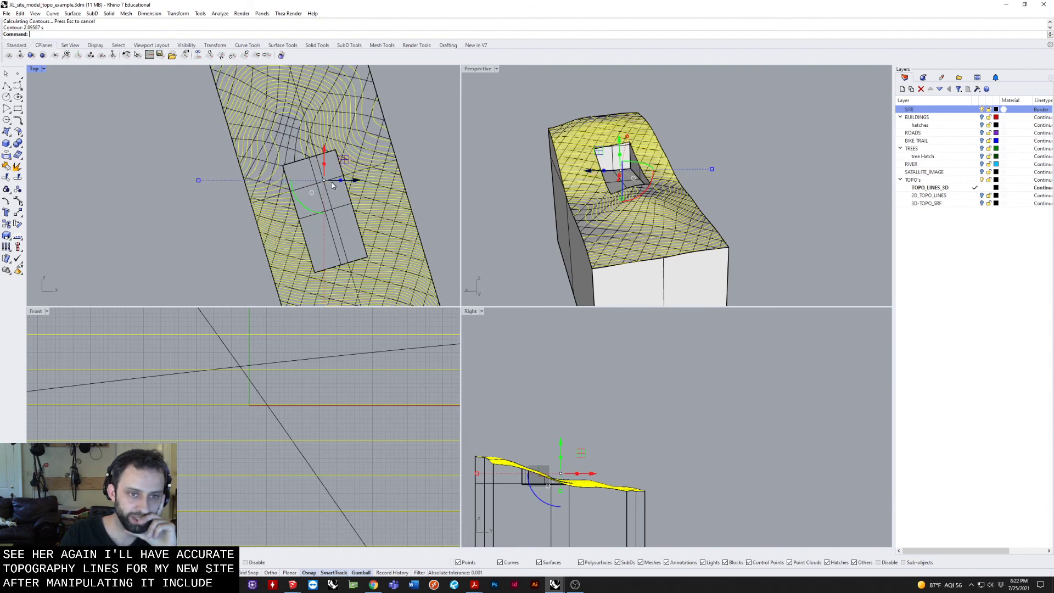